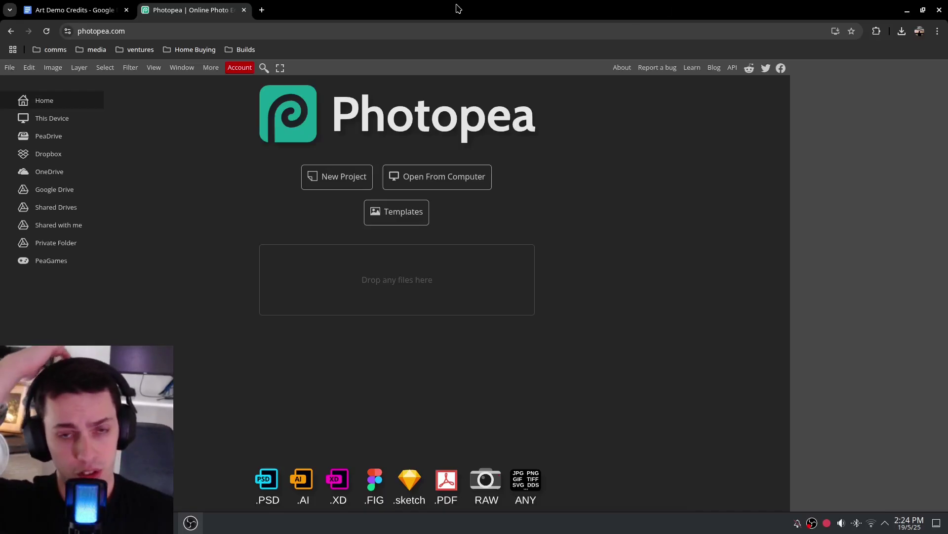
# Bring up the Art Demo Credits document listing sources for Ocean, Stars, Fog, Glitch, Scanlines and Andromeda
pyautogui.moveTo(346, 116); pyautogui.dragTo(549, 114)
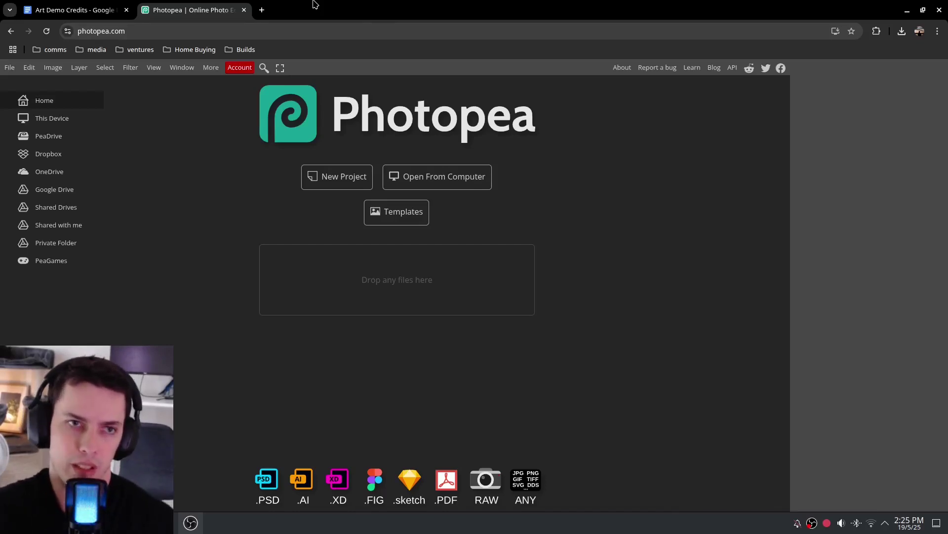
pyautogui.click(79, 8)
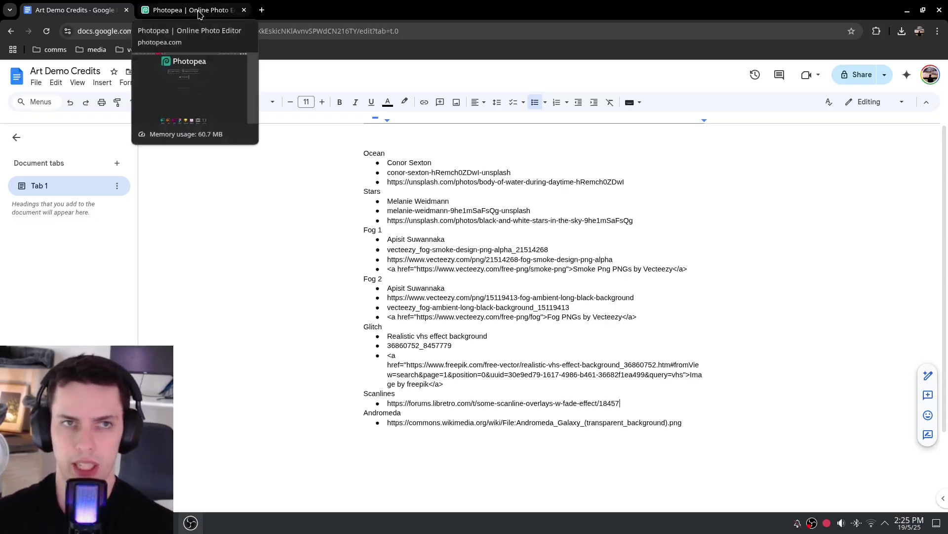
# Return to Photopea's new-project settings (art, 3000 × 3000 px), then switch to the Art Demo image folder
pyautogui.click(182, 5)
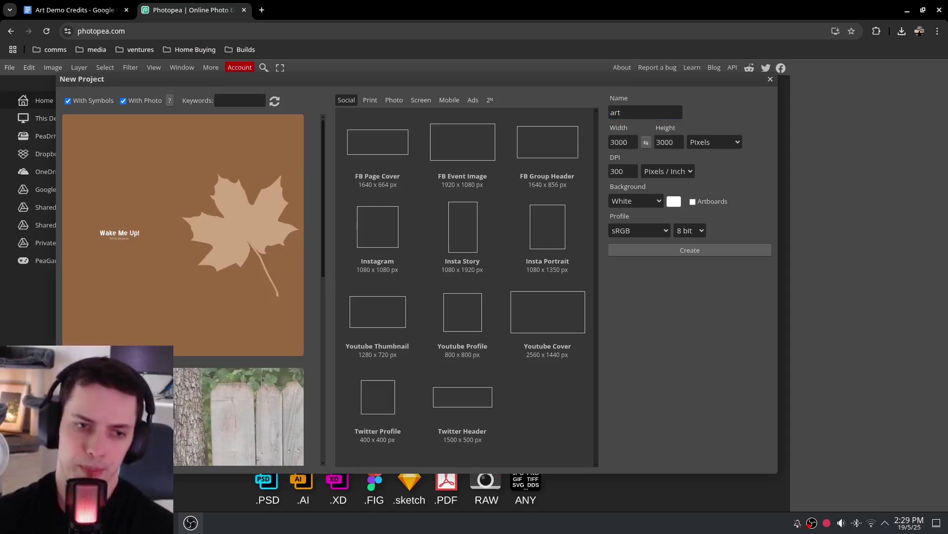
pyautogui.hotkey('alt', 'Tab')
# Check the ocean JPG's Details in Dolphin: 2,400 × 1,600 pixels, 426.7 KiB
pyautogui.click(443, 363)
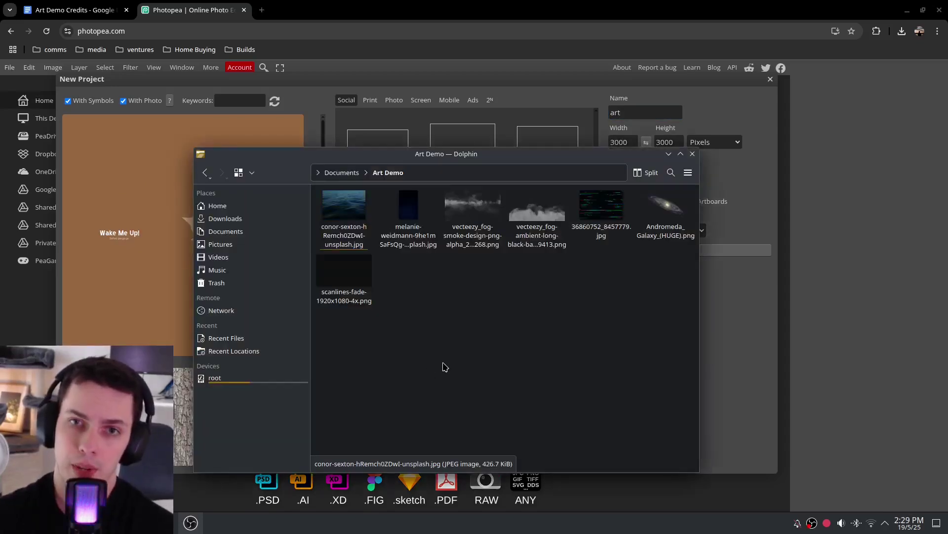
pyautogui.moveTo(542, 163); pyautogui.dragTo(554, 183)
pyautogui.rightClick(347, 237)
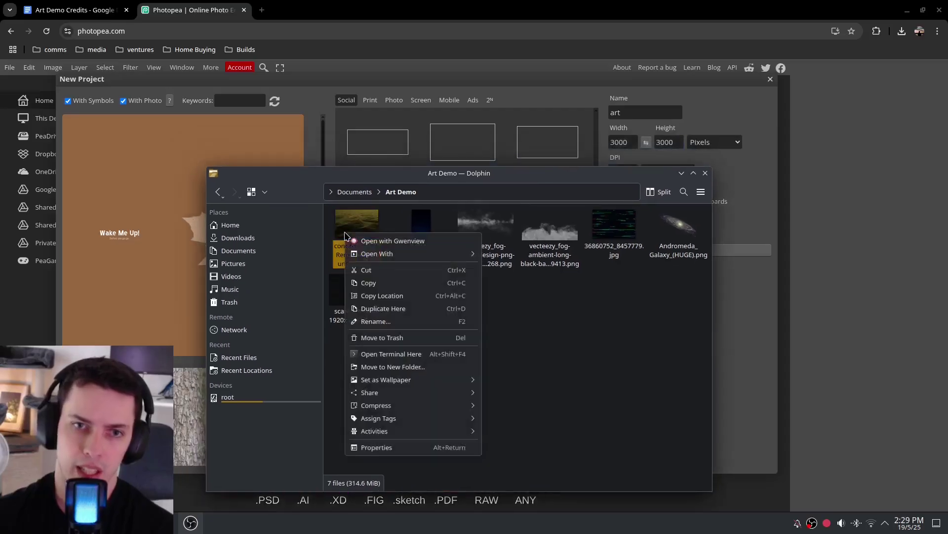
pyautogui.click(582, 336)
pyautogui.rightClick(348, 234)
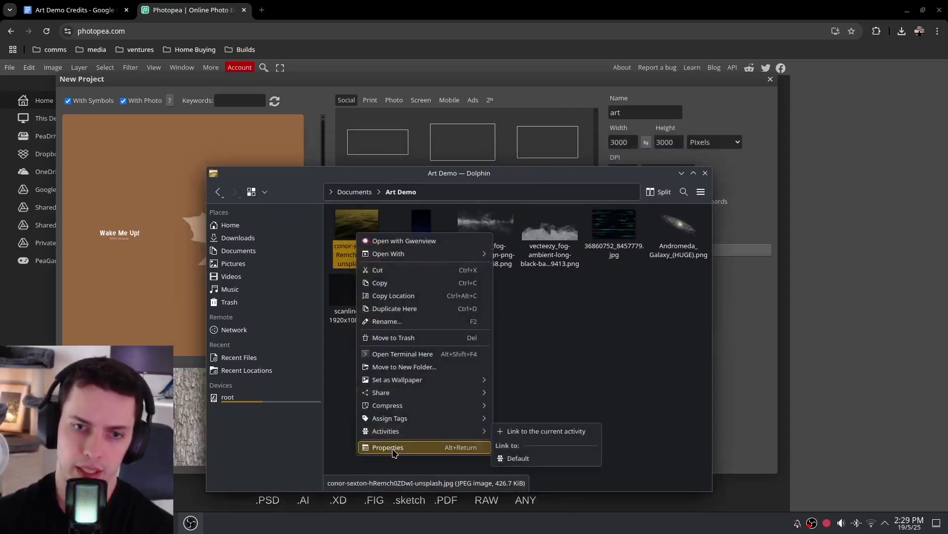
pyautogui.click(434, 447)
pyautogui.click(558, 240)
pyautogui.moveTo(474, 224); pyautogui.dragTo(541, 225)
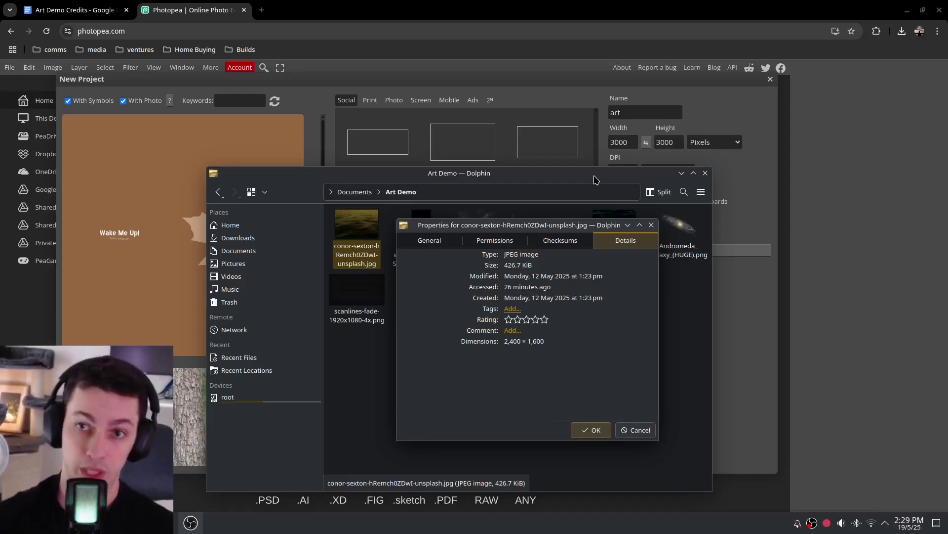
pyautogui.click(593, 430)
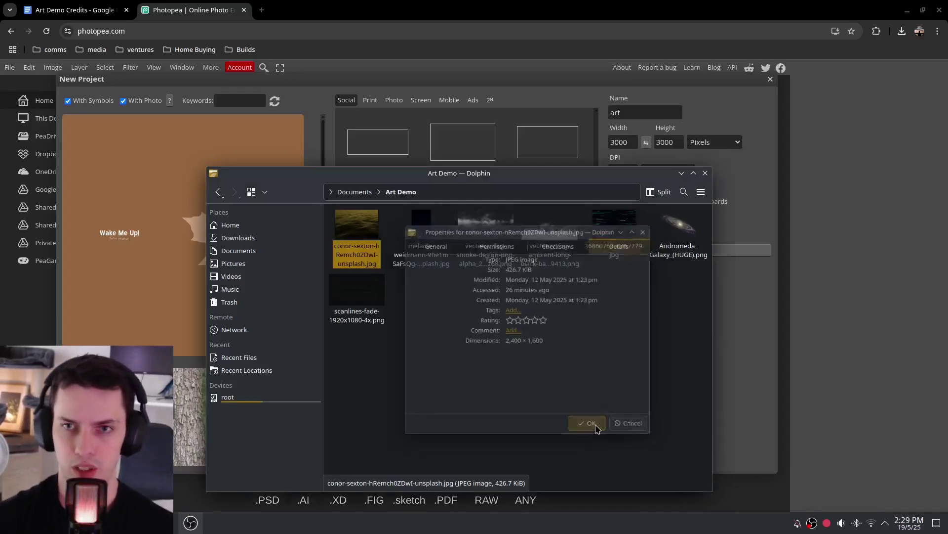
# Create a white 2400 × 2400 px document named 'art demo'
pyautogui.click(705, 172)
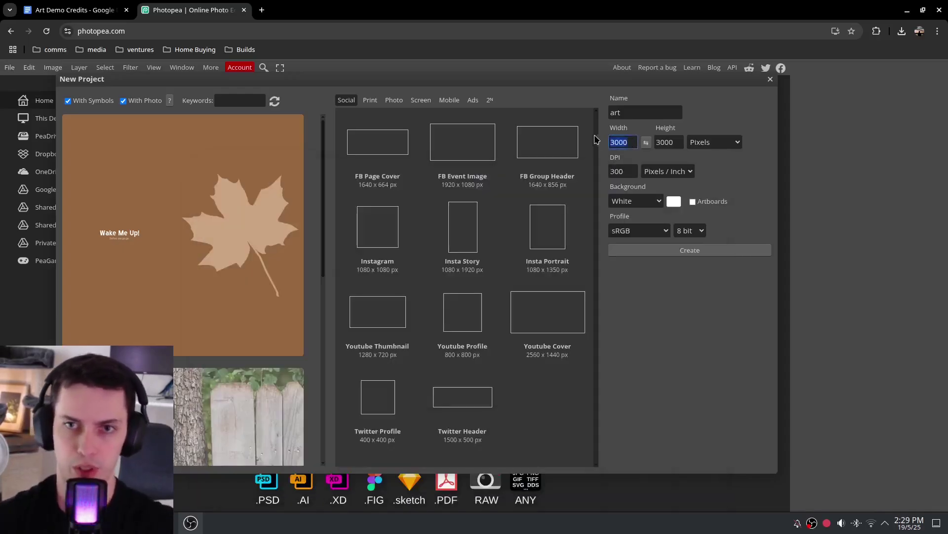
pyautogui.write('2400')
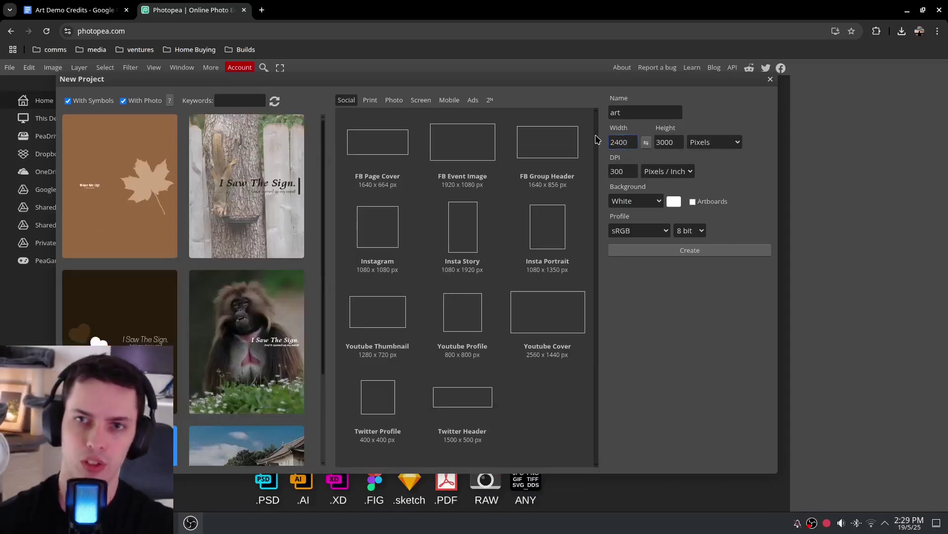
pyautogui.click(666, 143)
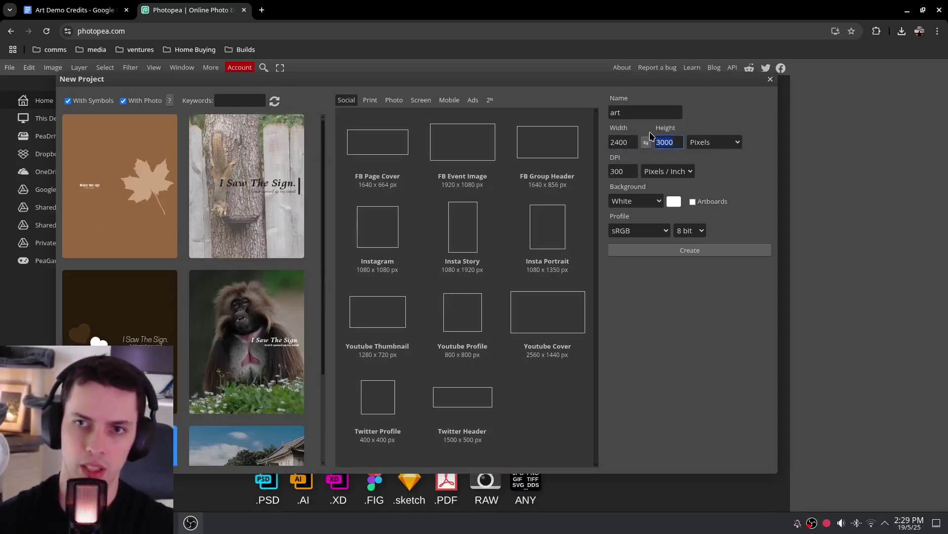
pyautogui.write('2400')
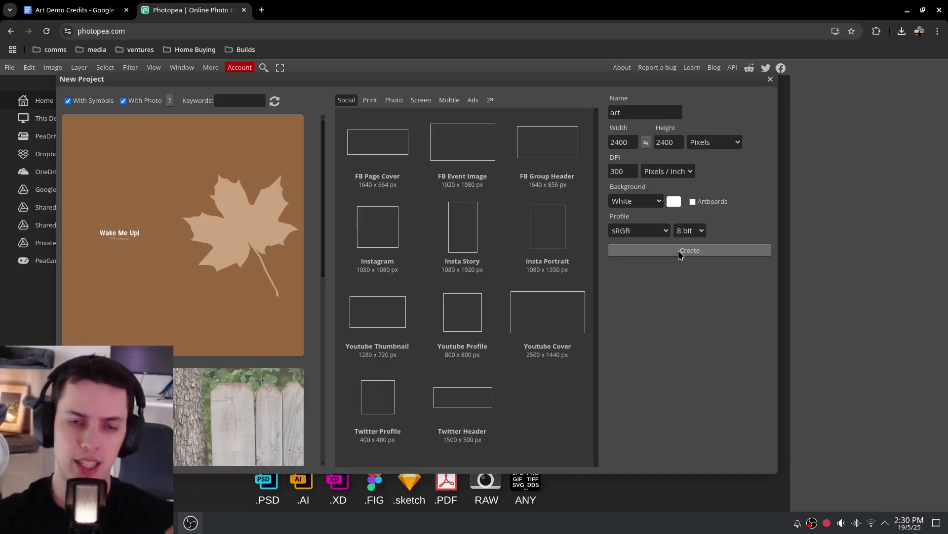
pyautogui.click(630, 141)
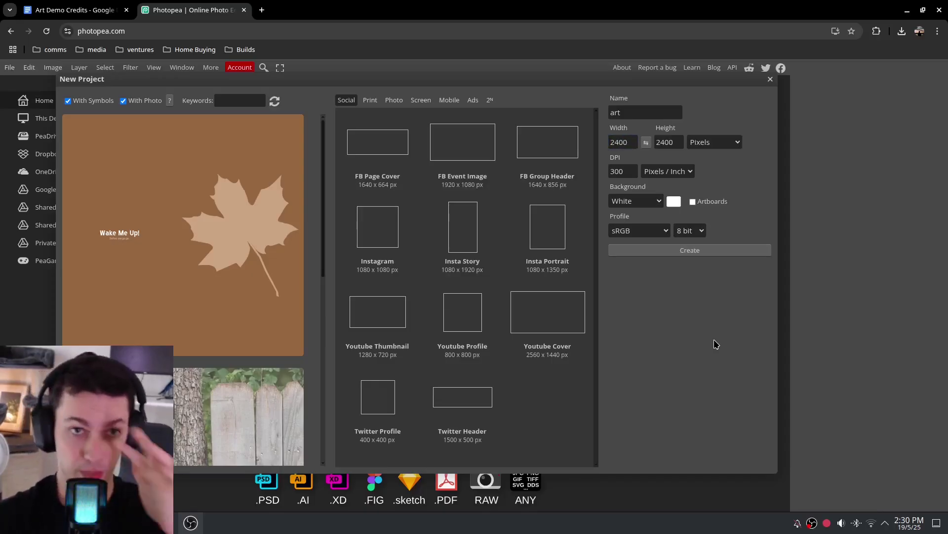
pyautogui.write('demo')
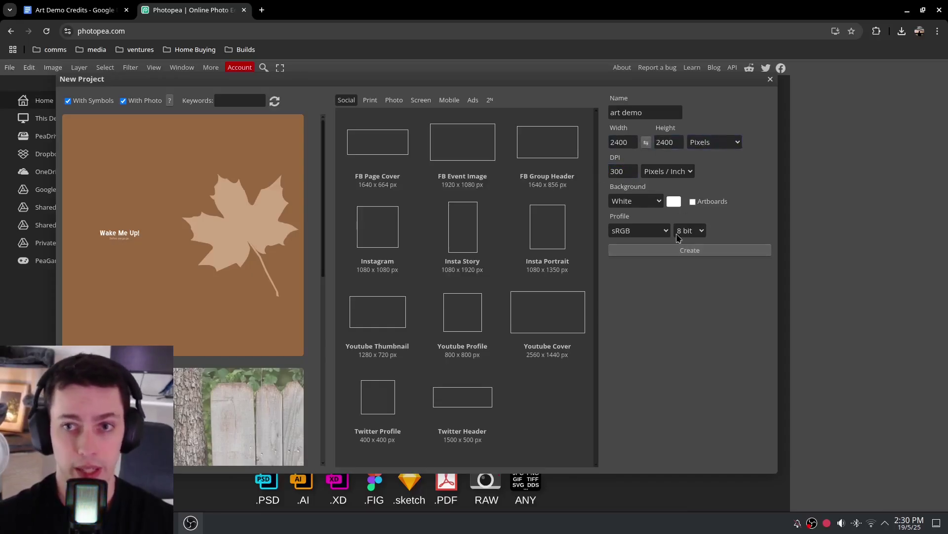
pyautogui.click(683, 249)
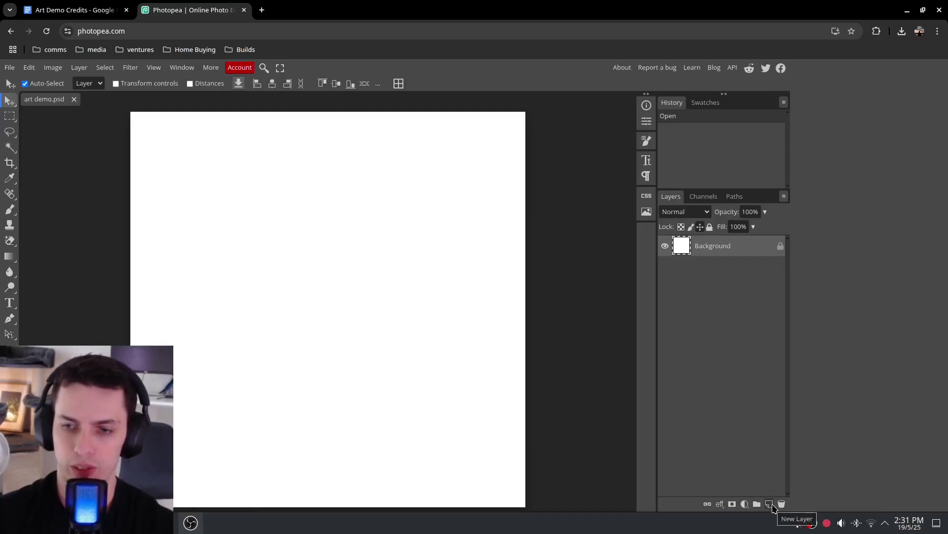
# Add an empty Layer 1, then unlock and delete the white Background layer
pyautogui.click(771, 505)
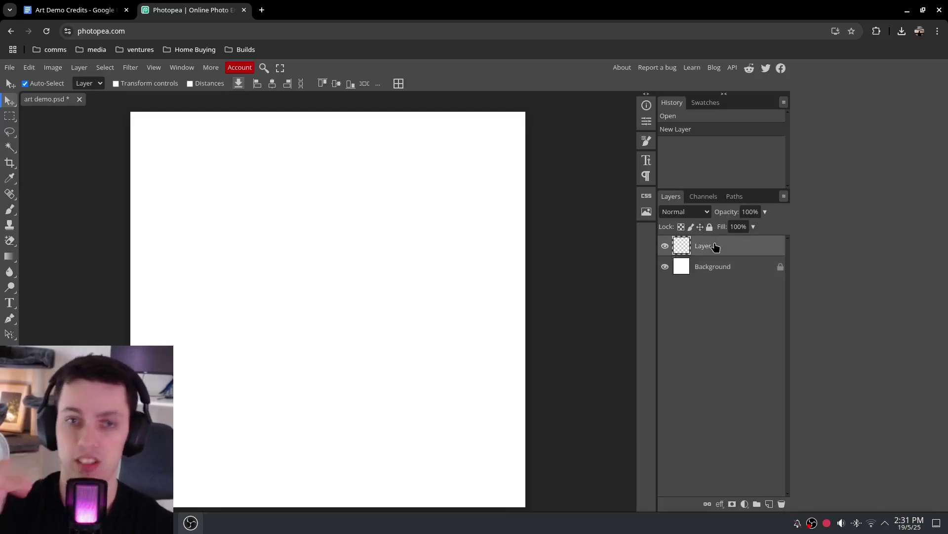
pyautogui.click(665, 267)
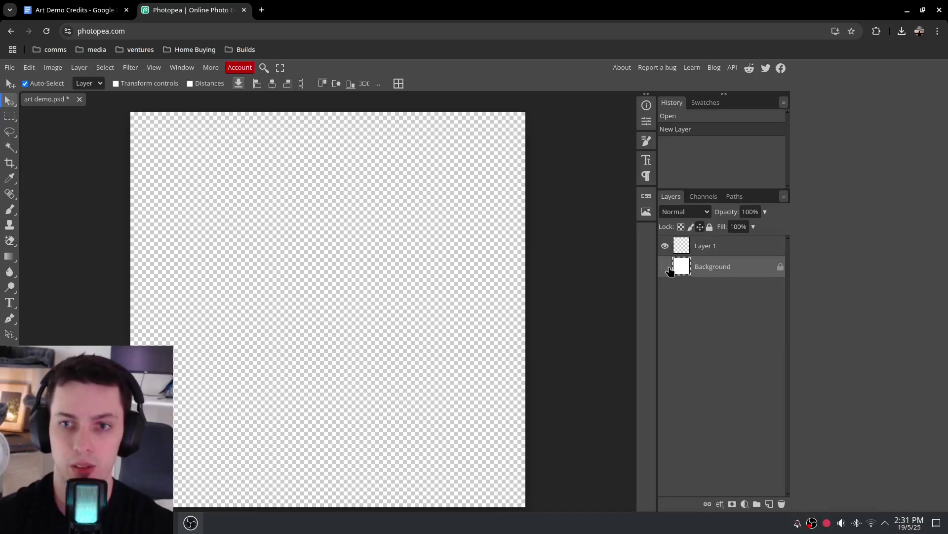
pyautogui.click(665, 269)
pyautogui.click(665, 270)
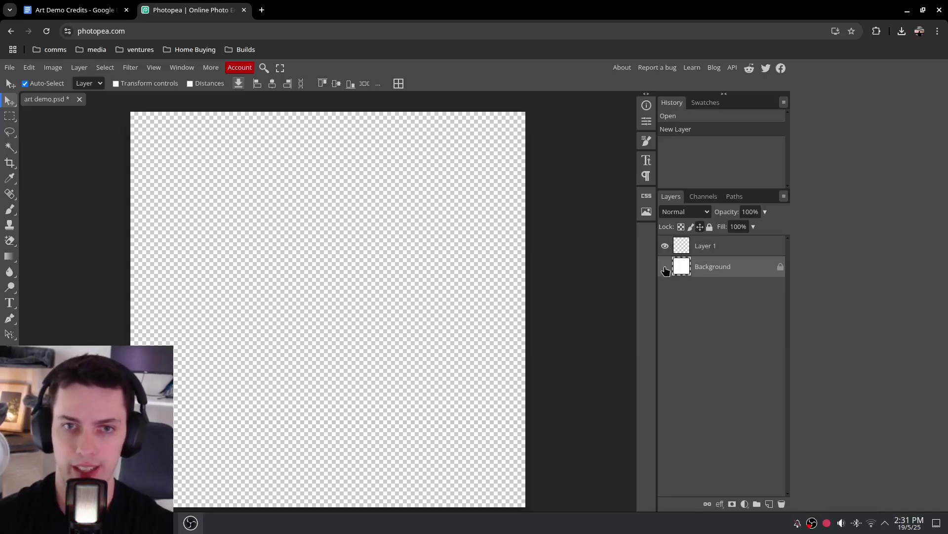
pyautogui.click(665, 269)
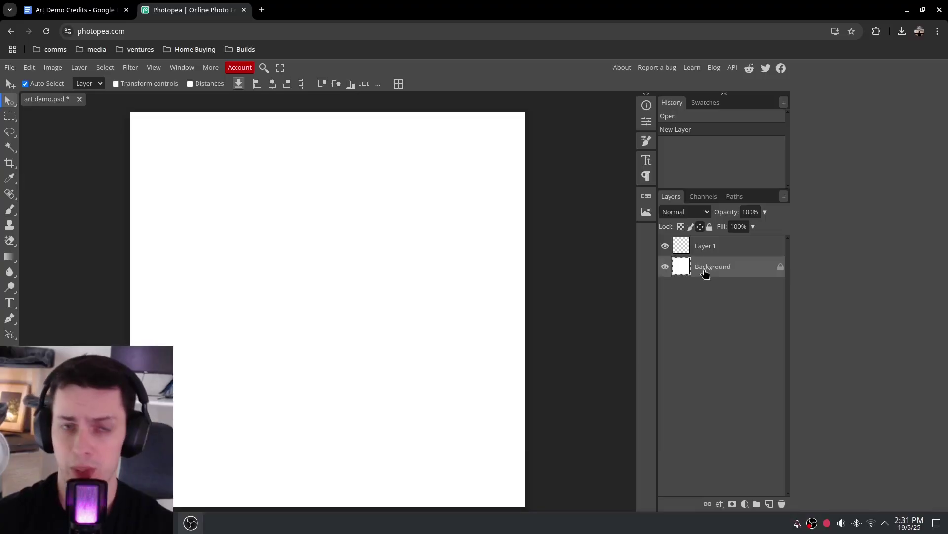
pyautogui.click(780, 268)
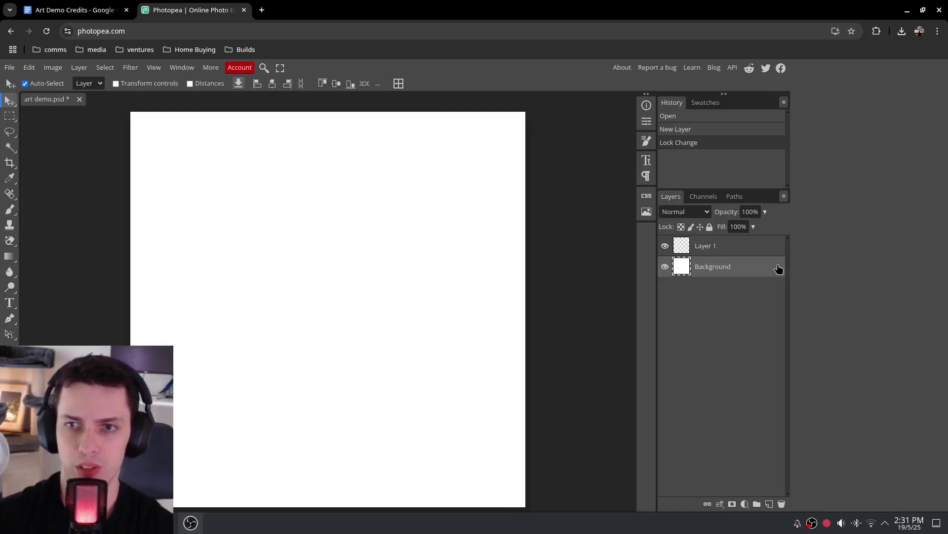
pyautogui.click(710, 227)
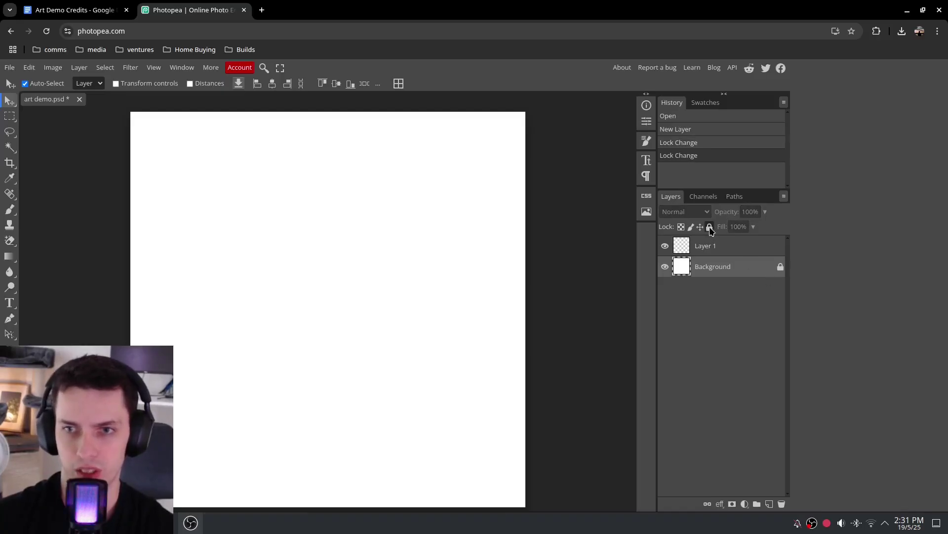
pyautogui.click(781, 267)
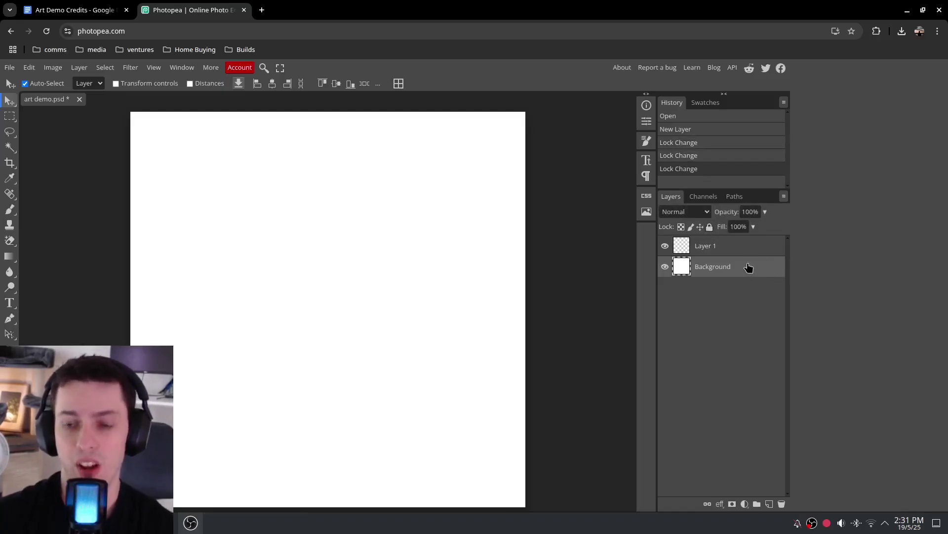
pyautogui.click(782, 504)
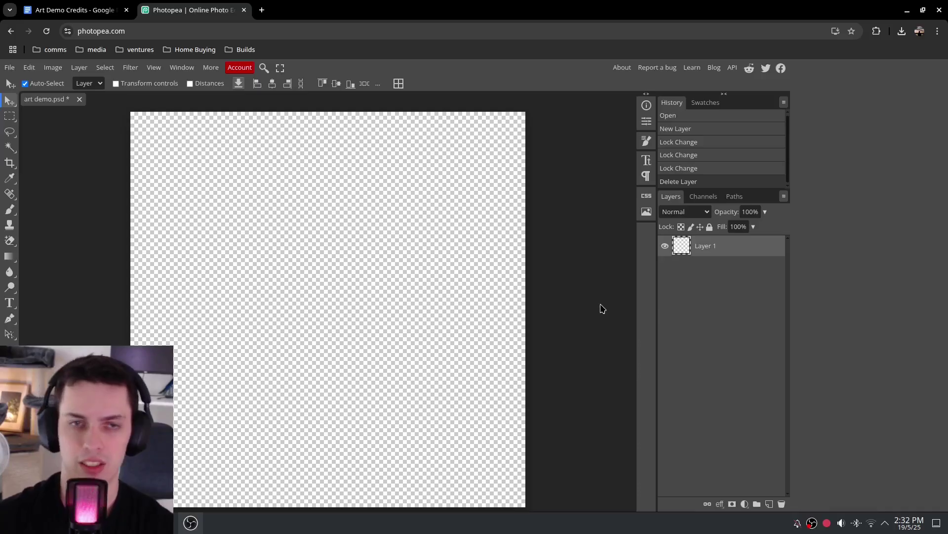
pyautogui.doubleClick(697, 243)
# Name Layer 1 'Ocean' and place the ocean photo across the canvas's lower part
pyautogui.write('Ocean')
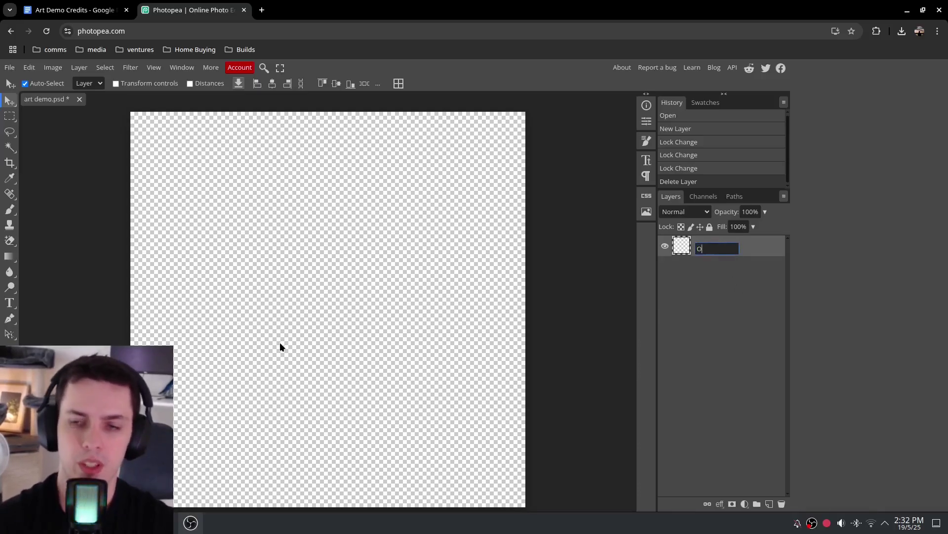
pyautogui.press('Return')
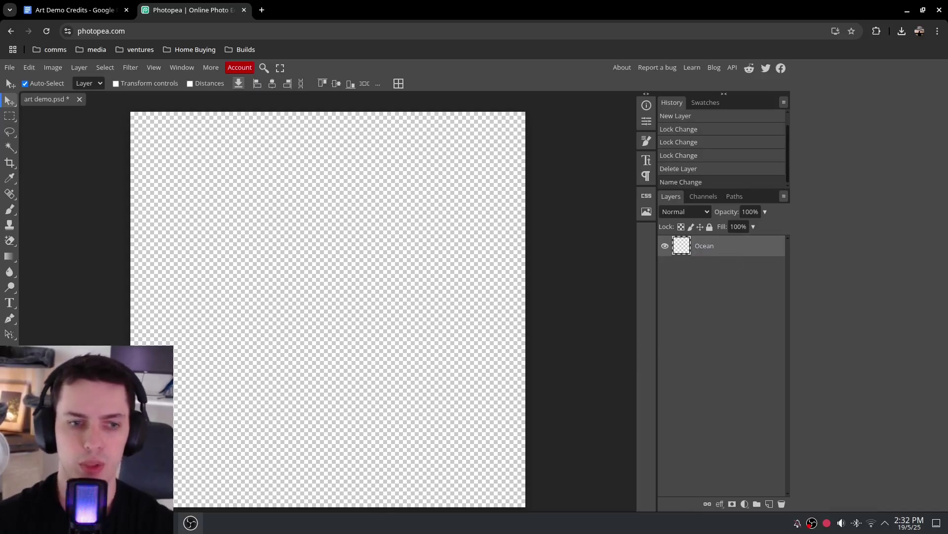
pyautogui.click(119, 523)
pyautogui.moveTo(334, 177); pyautogui.dragTo(615, 187)
pyautogui.moveTo(646, 239); pyautogui.dragTo(336, 393)
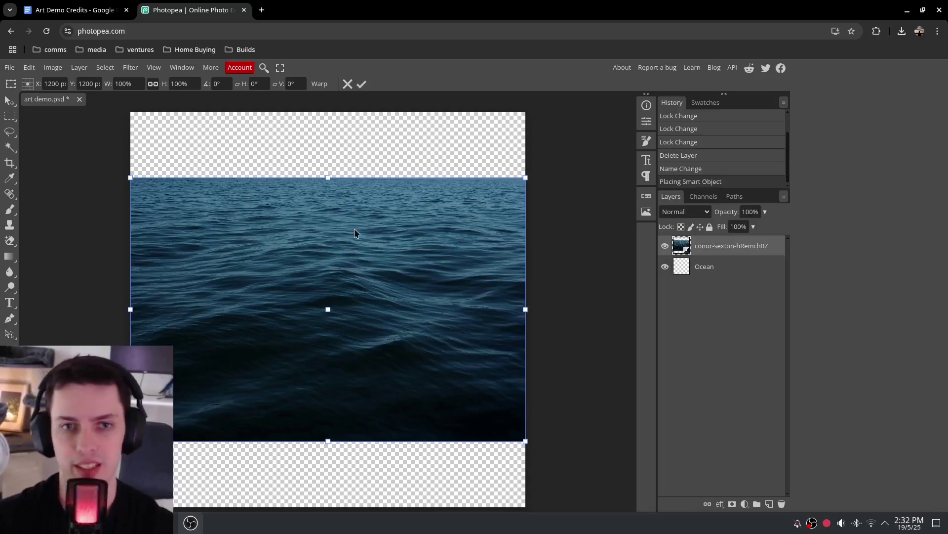
pyautogui.moveTo(354, 225); pyautogui.dragTo(354, 291)
pyautogui.press('Return')
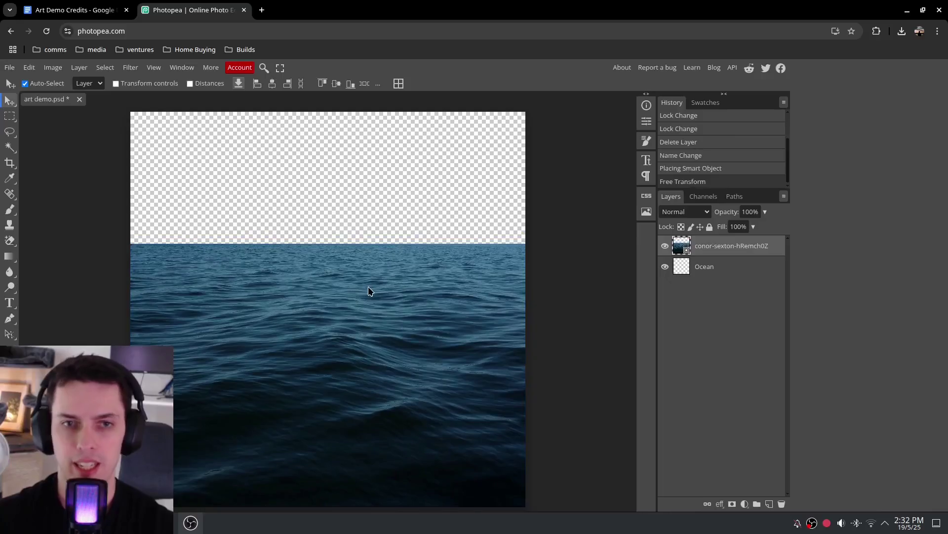
# Rename the photo layer 'Ocean' and delete the leftover empty layer
pyautogui.doubleClick(705, 246)
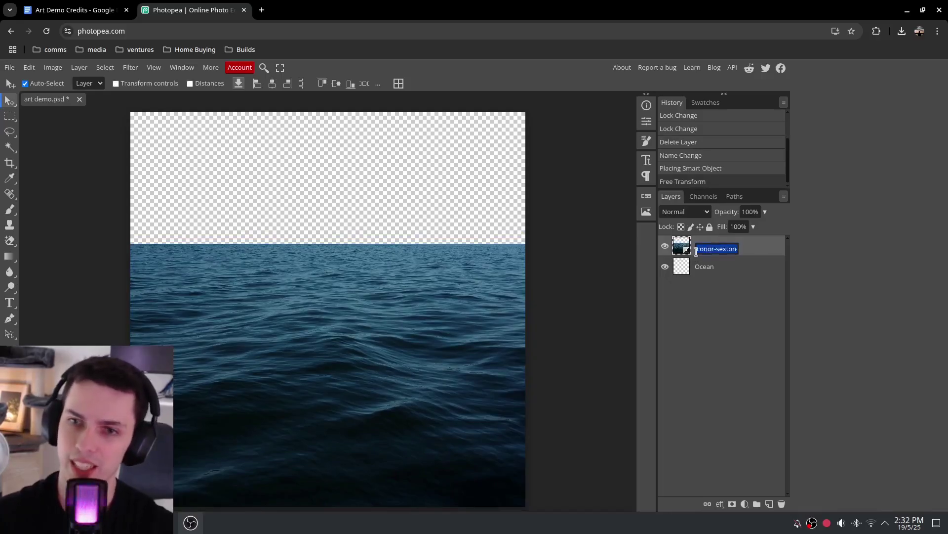
pyautogui.write('Ocean')
pyautogui.press('Return')
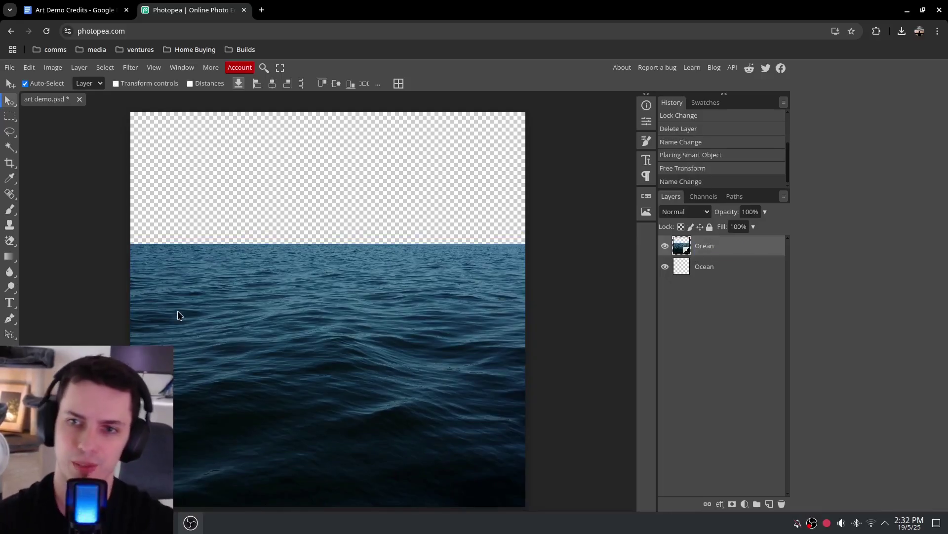
pyautogui.moveTo(722, 272); pyautogui.dragTo(782, 504)
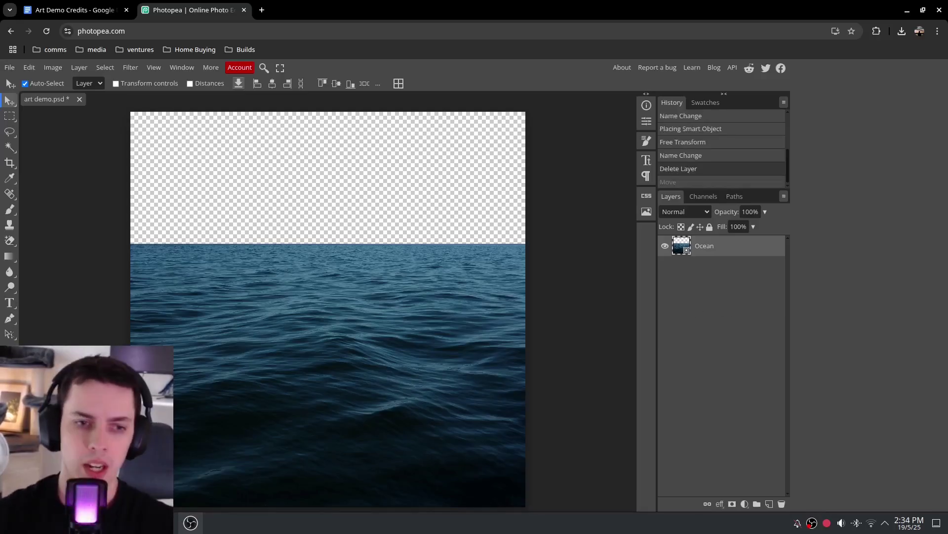
# Drag the starry night photo into the document and rotate it 90° to landscape
pyautogui.click(141, 522)
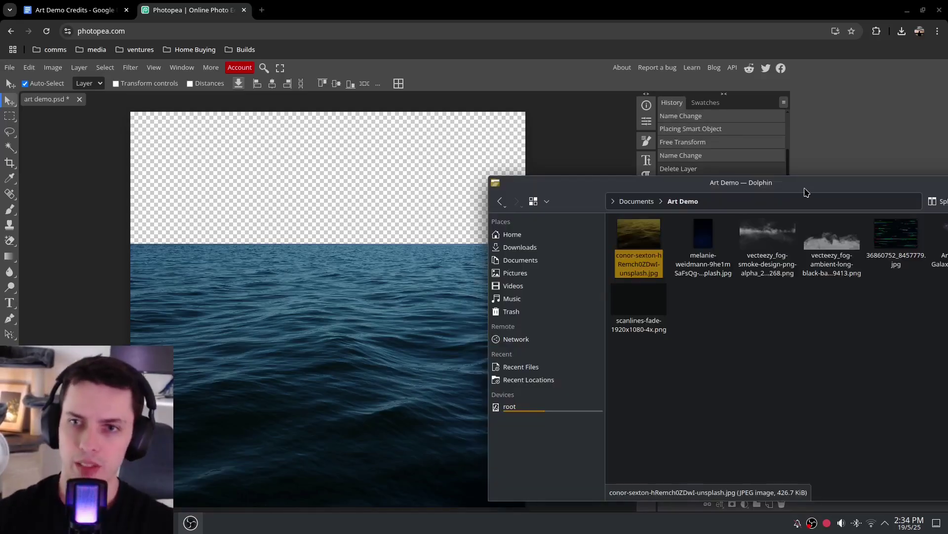
pyautogui.moveTo(804, 187); pyautogui.dragTo(862, 186)
pyautogui.click(771, 249)
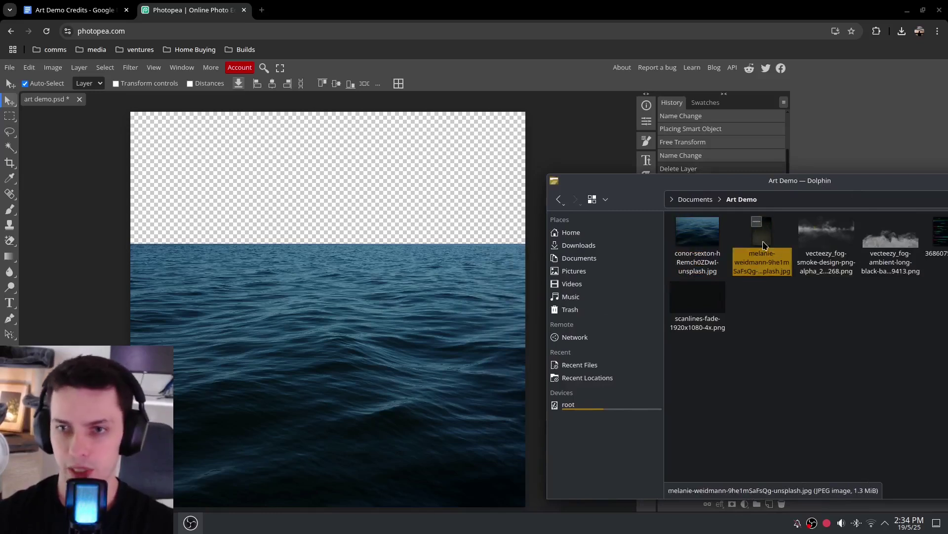
pyautogui.moveTo(762, 241); pyautogui.dragTo(349, 194)
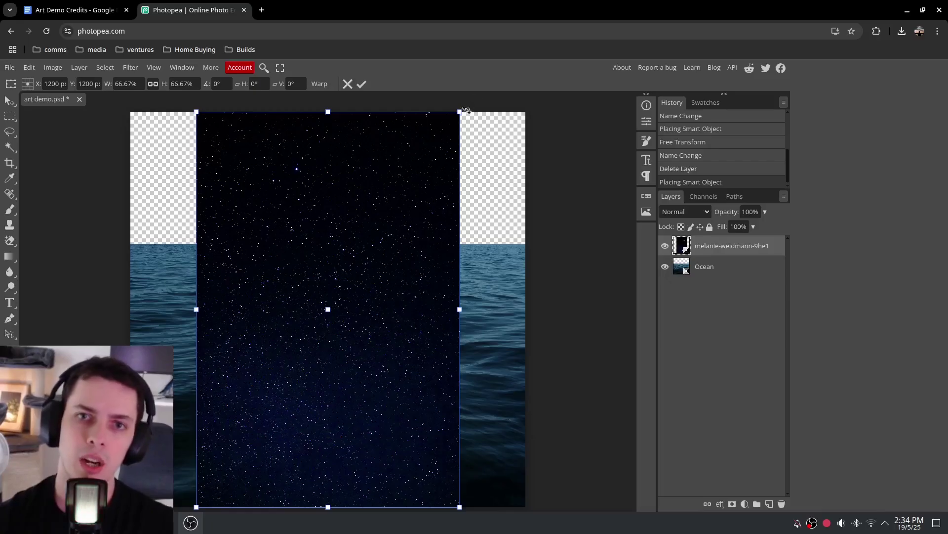
pyautogui.scroll(2, 594, 218)
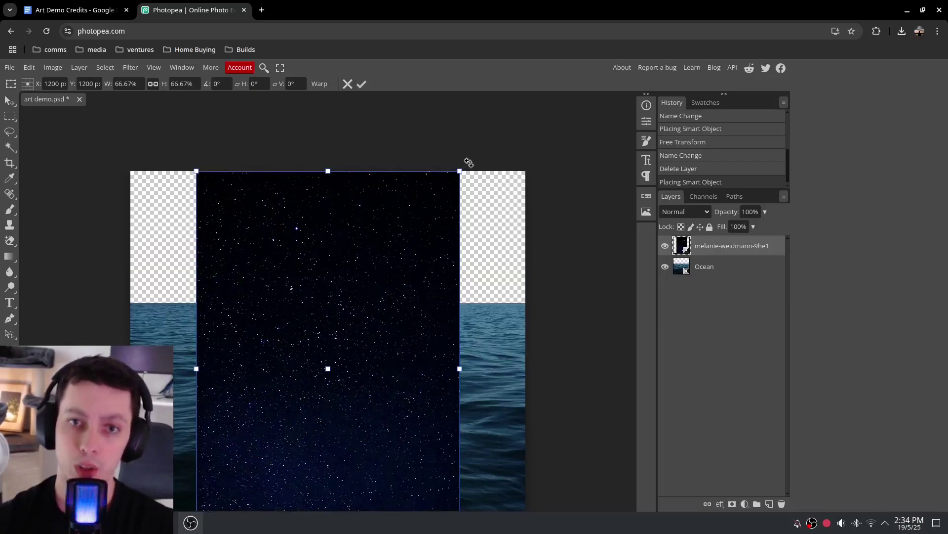
pyautogui.moveTo(467, 162); pyautogui.dragTo(553, 491)
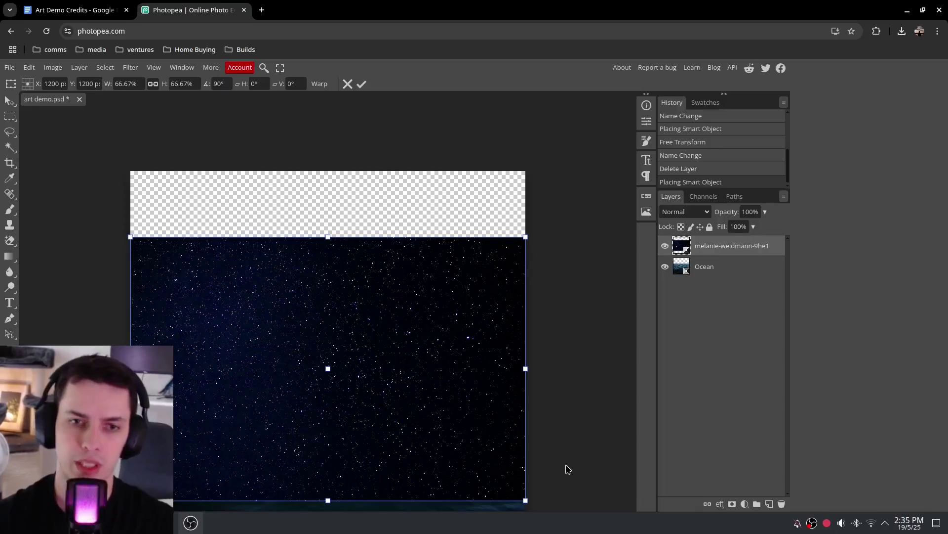
pyautogui.press('Return')
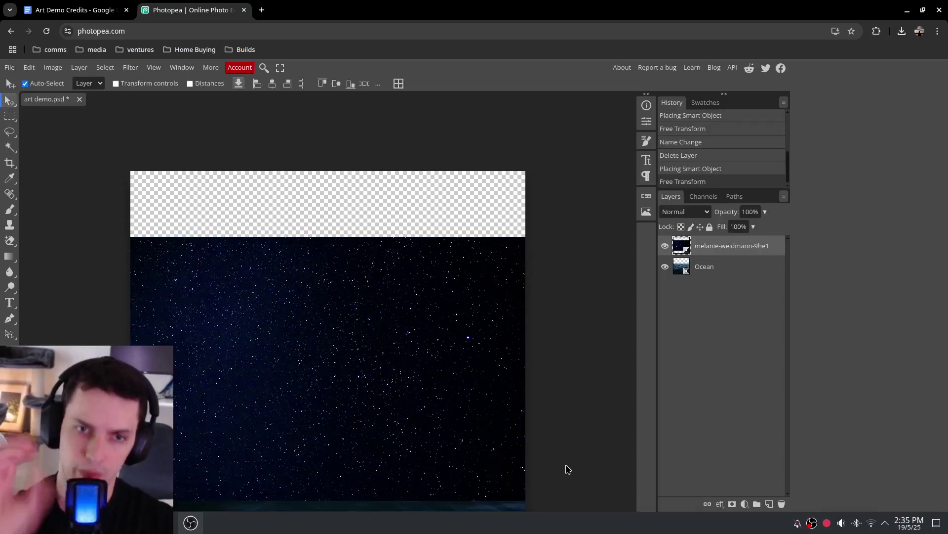
# Position the star layer to fill the sky down to the horizon and move it below Ocean
pyautogui.scroll(-2, 588, 311)
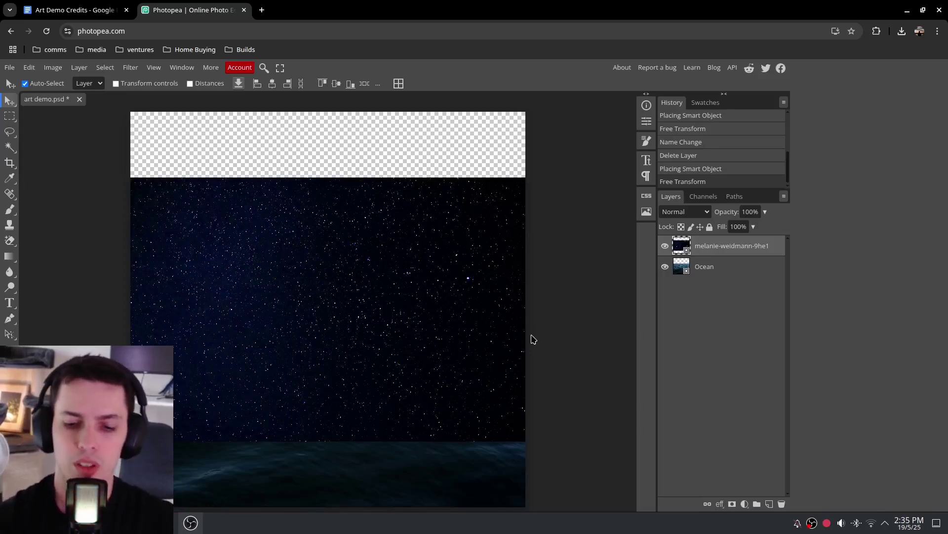
pyautogui.hotkey('ctrl', '-')
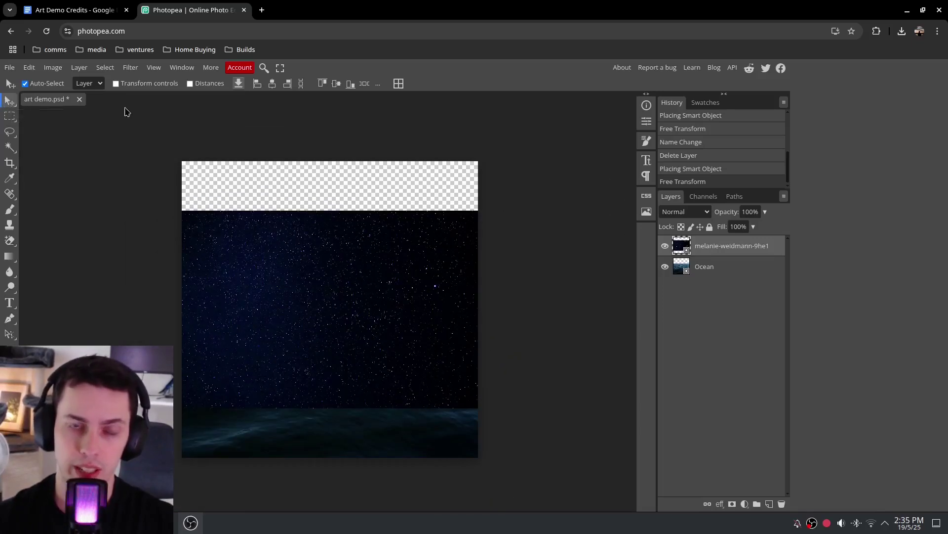
pyautogui.moveTo(333, 297); pyautogui.dragTo(332, 251)
pyautogui.moveTo(347, 393)
pyautogui.mouseDown()
pyautogui.moveTo(355, 394)
pyautogui.moveTo(352, 383)
pyautogui.mouseUp()
pyautogui.hotkey('ctrl', 'z')
pyautogui.hotkey('ctrl', 'z')
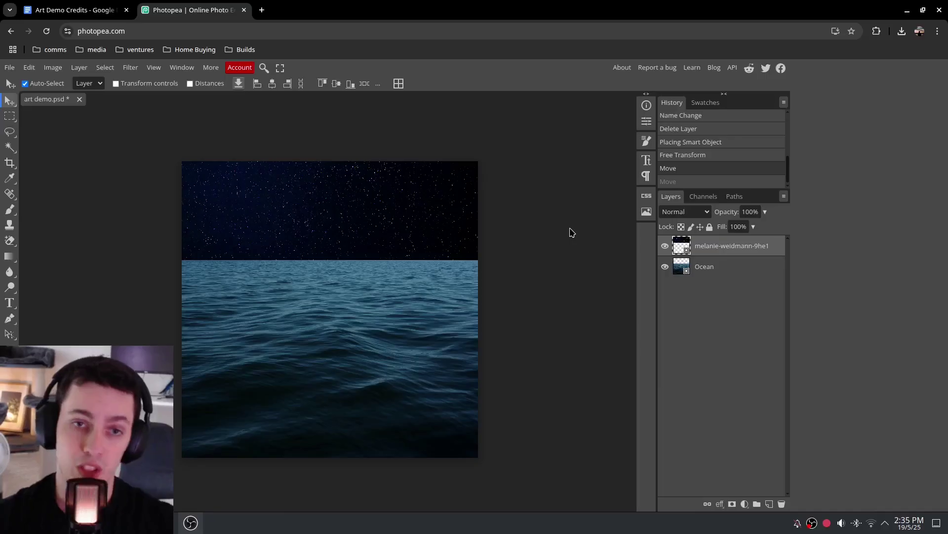
pyautogui.moveTo(366, 198); pyautogui.dragTo(335, 215)
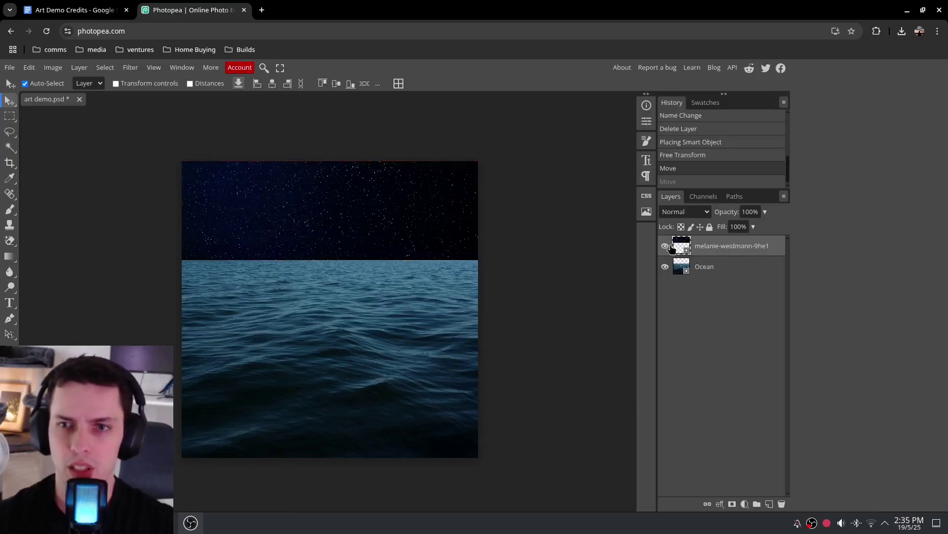
pyautogui.moveTo(387, 193); pyautogui.dragTo(387, 219)
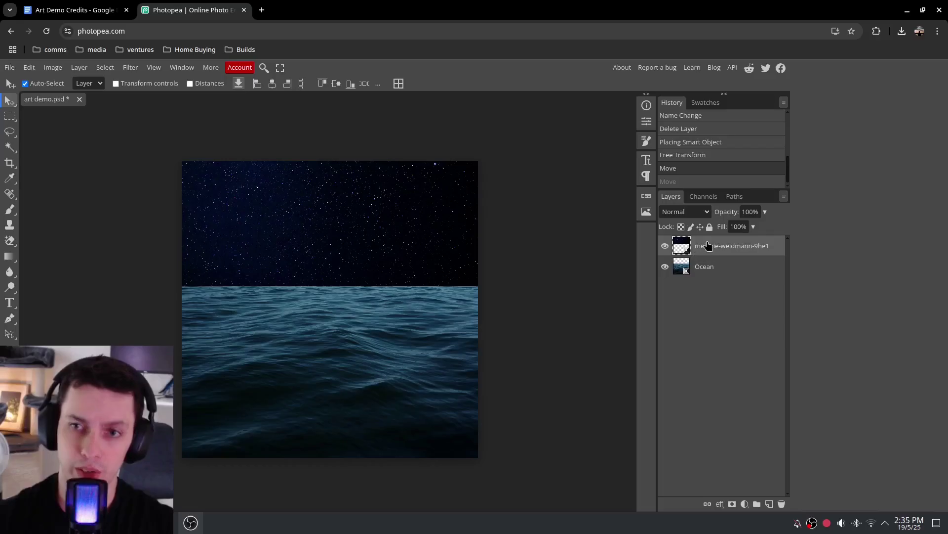
pyautogui.moveTo(711, 247); pyautogui.dragTo(712, 275)
# Rename the star layer 'Stars'
pyautogui.doubleClick(715, 268)
pyautogui.write('Stars')
pyautogui.press('Return')
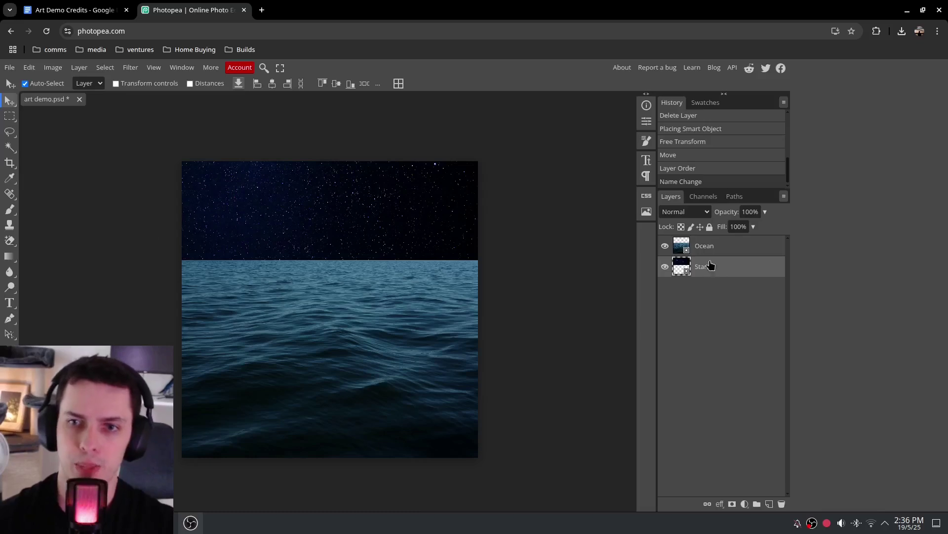
# Reposition Stars and Ocean so stars fill the top and the sea the bottom
pyautogui.click(707, 250)
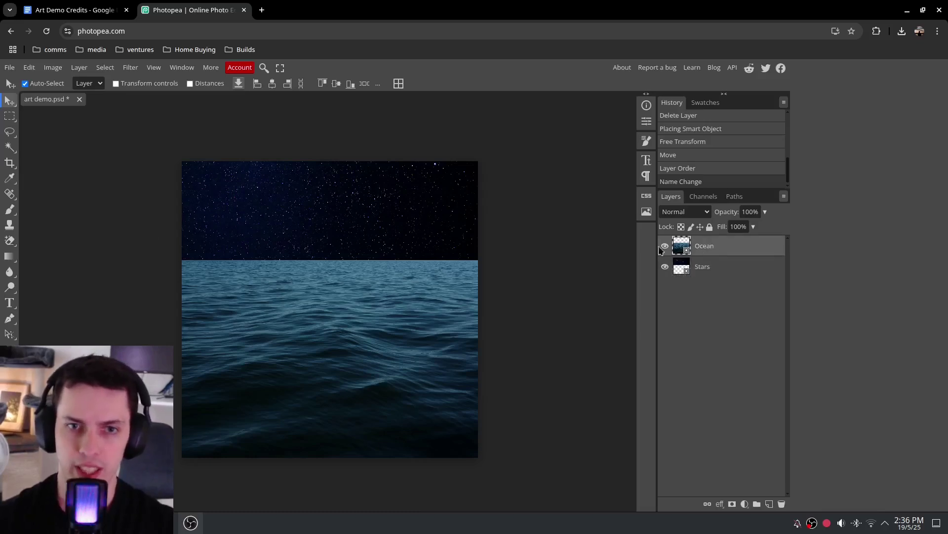
pyautogui.click(699, 270)
pyautogui.moveTo(373, 205); pyautogui.dragTo(348, 389)
pyautogui.click(327, 311)
pyautogui.moveTo(385, 202); pyautogui.dragTo(386, 203)
pyautogui.moveTo(364, 414); pyautogui.dragTo(360, 417)
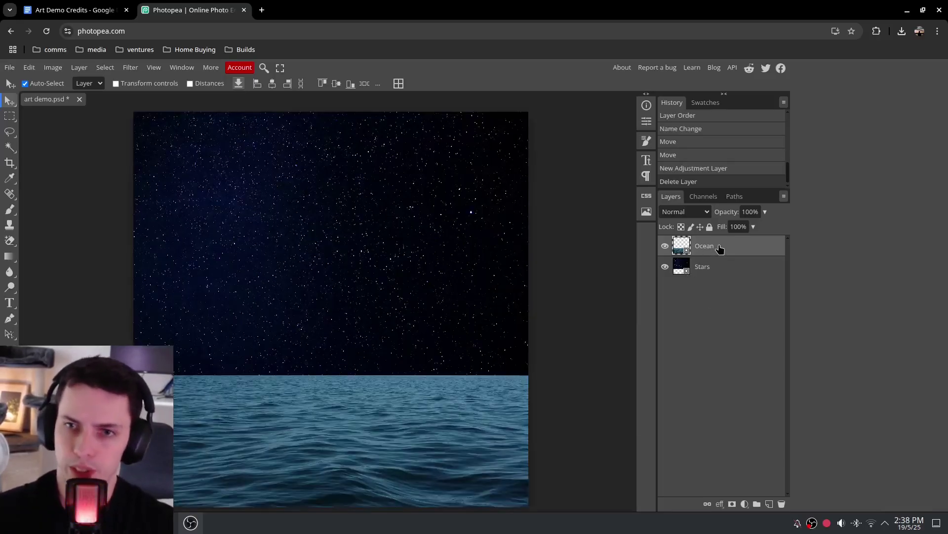
# Add a black Color Overlay at 29% opacity, Normal blend, to the Ocean layer
pyautogui.rightClick(720, 248)
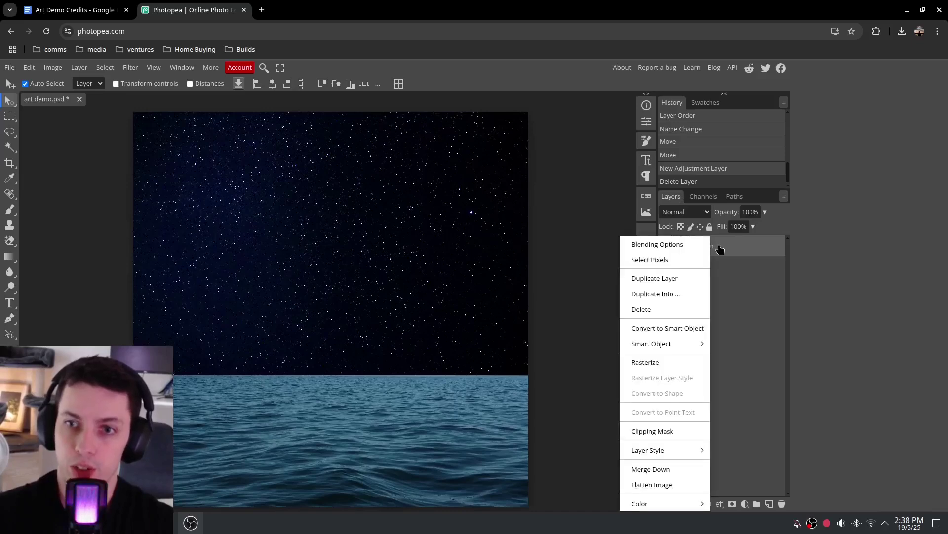
pyautogui.click(666, 245)
pyautogui.moveTo(264, 147); pyautogui.dragTo(769, 290)
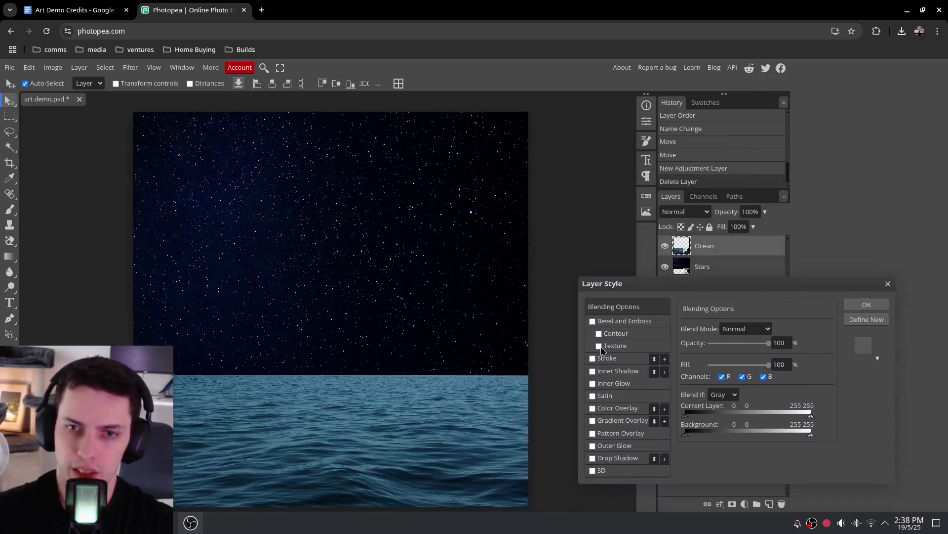
pyautogui.click(606, 409)
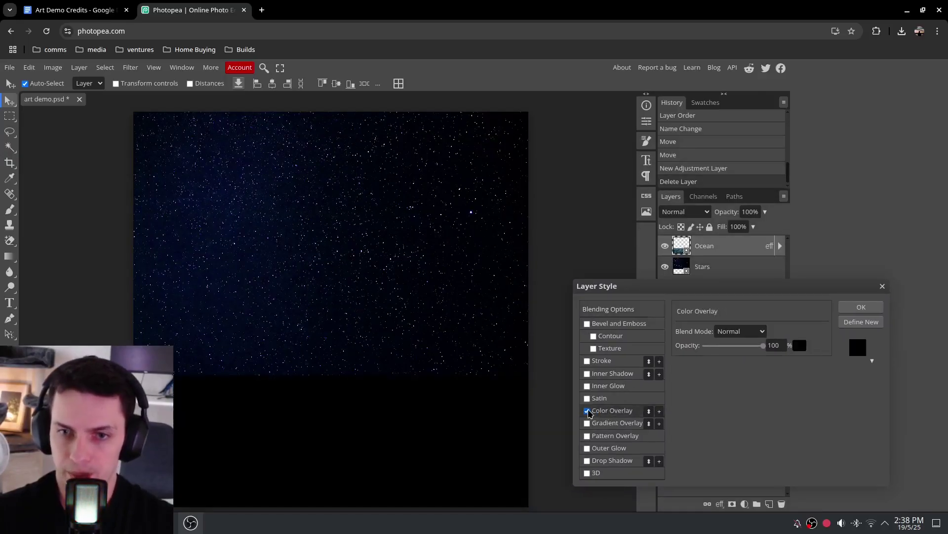
pyautogui.click(599, 398)
pyautogui.click(616, 411)
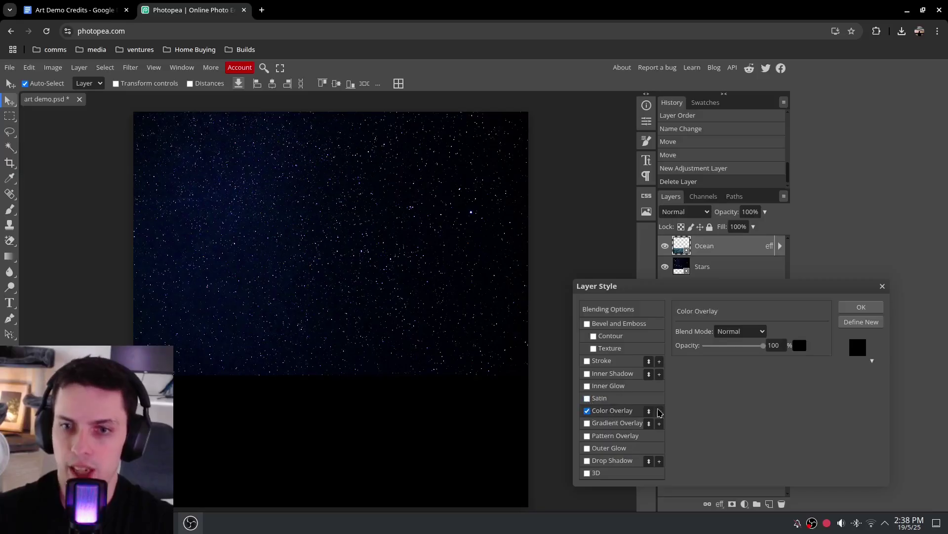
pyautogui.moveTo(775, 283)
pyautogui.mouseDown()
pyautogui.moveTo(801, 279)
pyautogui.moveTo(783, 272)
pyautogui.mouseUp()
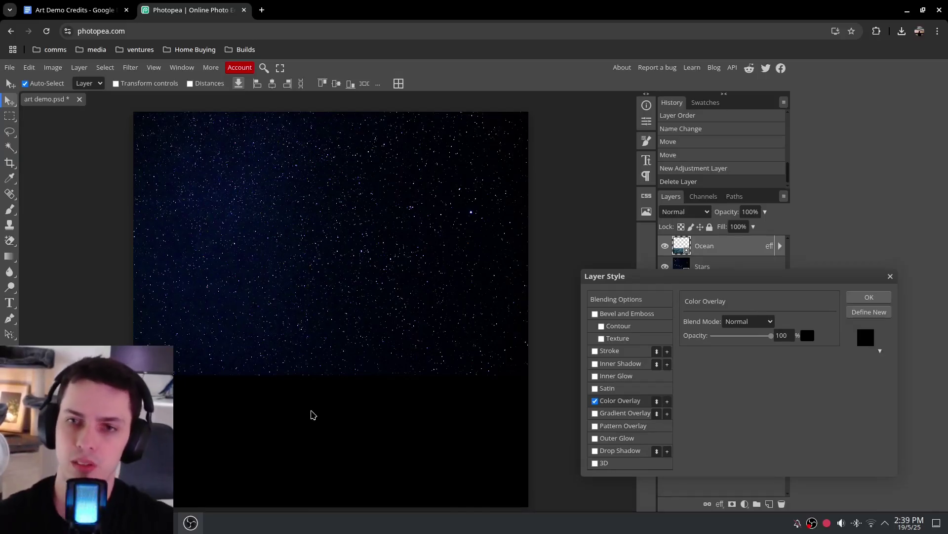
pyautogui.moveTo(800, 275); pyautogui.dragTo(800, 278)
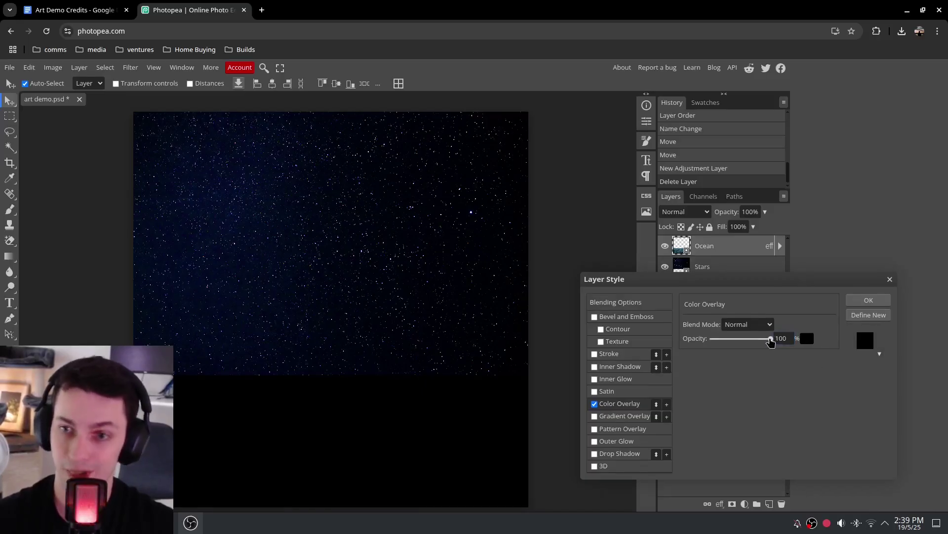
pyautogui.moveTo(772, 341); pyautogui.dragTo(729, 348)
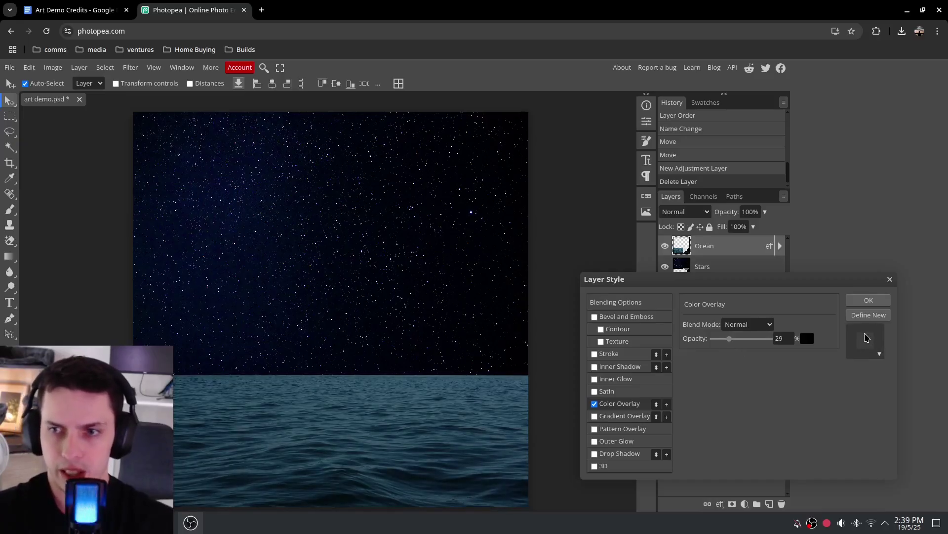
pyautogui.click(878, 351)
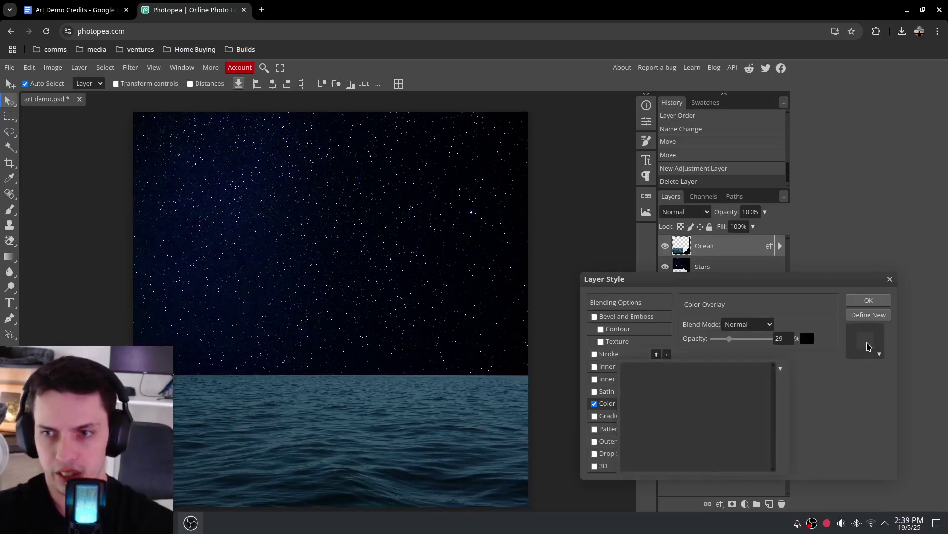
pyautogui.click(781, 370)
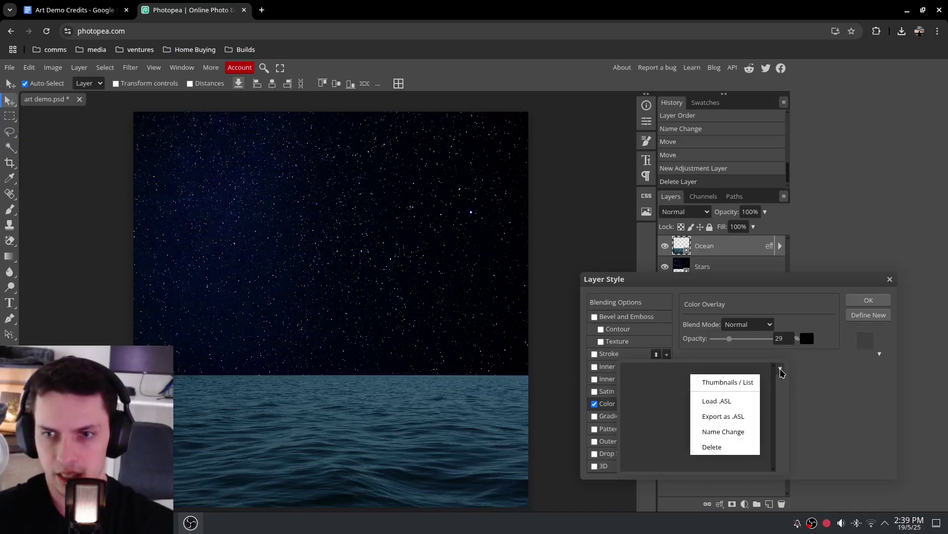
pyautogui.click(849, 360)
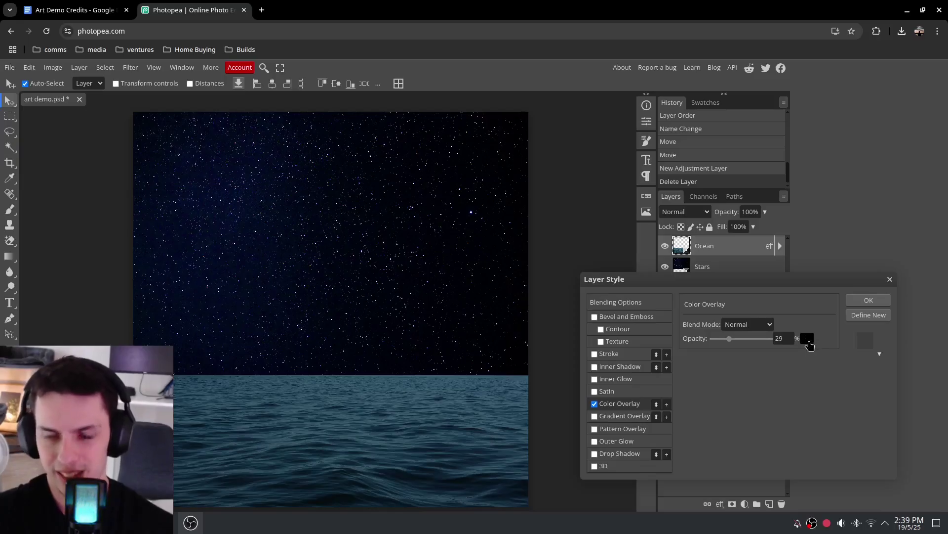
# Change the Ocean overlay colour to a dark purple
pyautogui.click(807, 338)
pyautogui.moveTo(319, 224)
pyautogui.mouseDown()
pyautogui.moveTo(727, 136)
pyautogui.moveTo(786, 102)
pyautogui.moveTo(746, 105)
pyautogui.moveTo(707, 132)
pyautogui.mouseUp()
pyautogui.moveTo(710, 145); pyautogui.dragTo(710, 142)
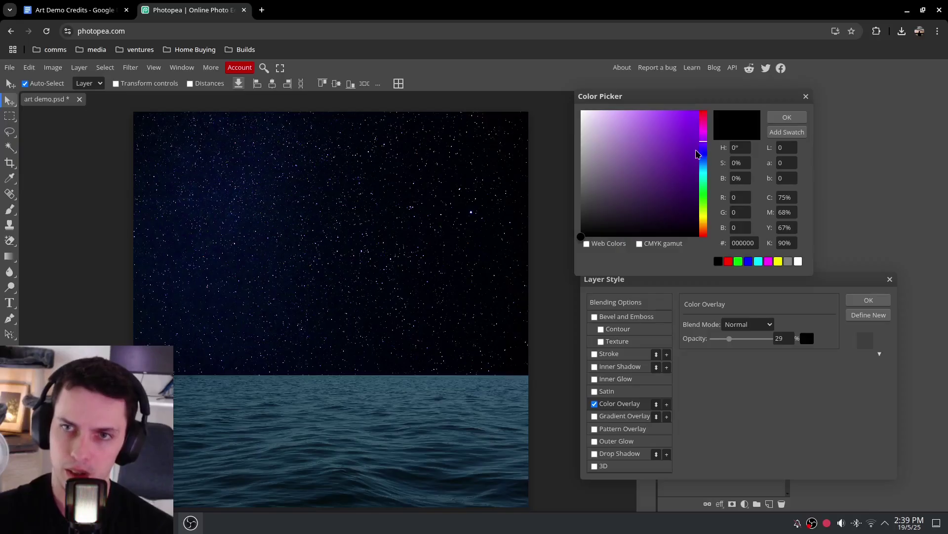
pyautogui.moveTo(676, 197); pyautogui.dragTo(681, 216)
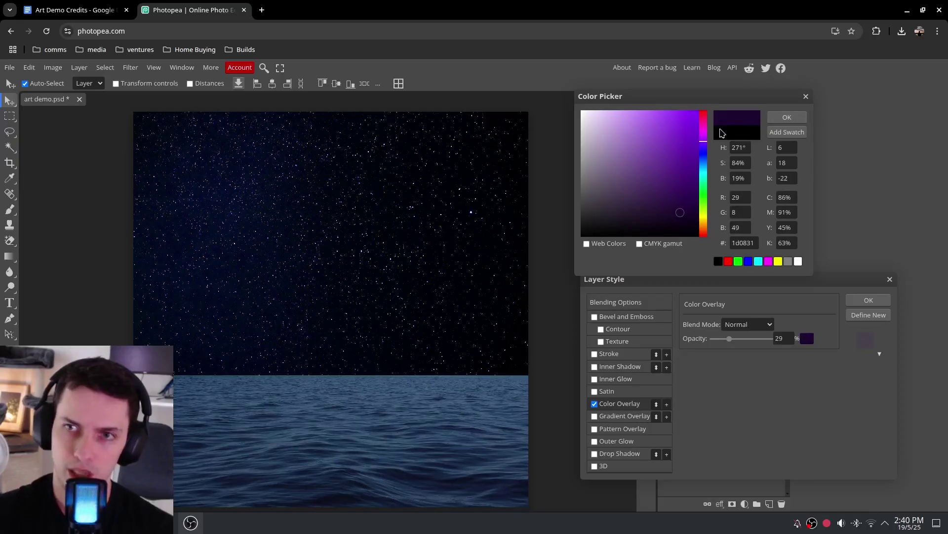
pyautogui.click(789, 118)
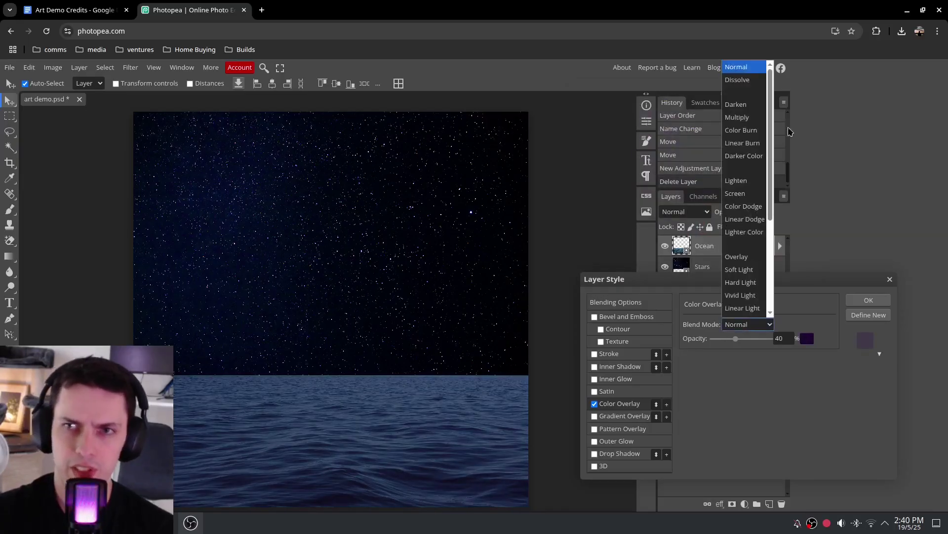
# Set the overlay blend mode to Multiply and lower its opacity to about 35%
pyautogui.click(737, 79)
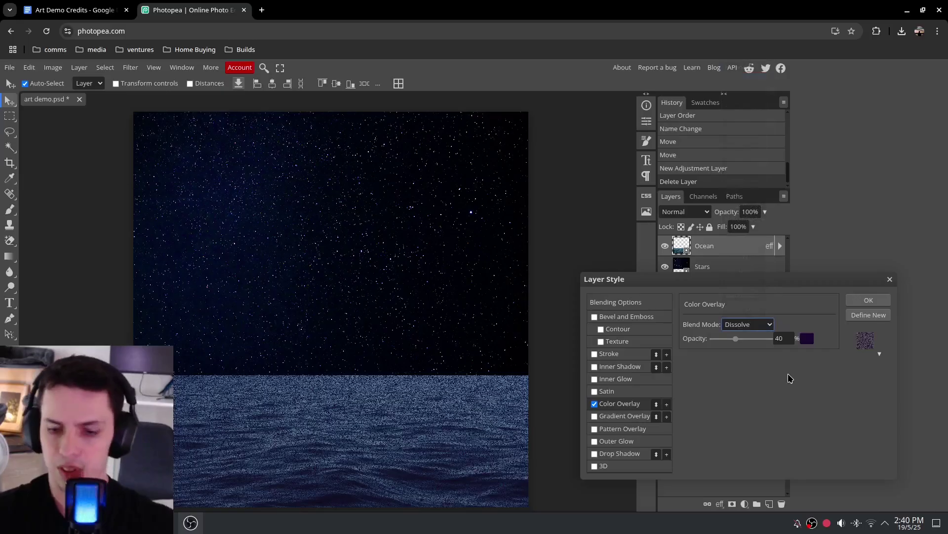
pyautogui.scroll(-1, 770, 331)
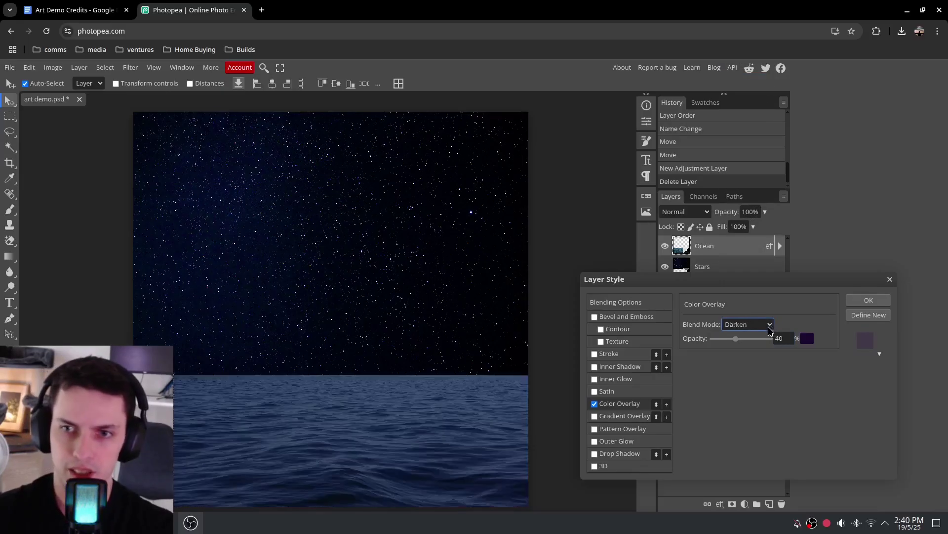
pyautogui.scroll(-1, 770, 331)
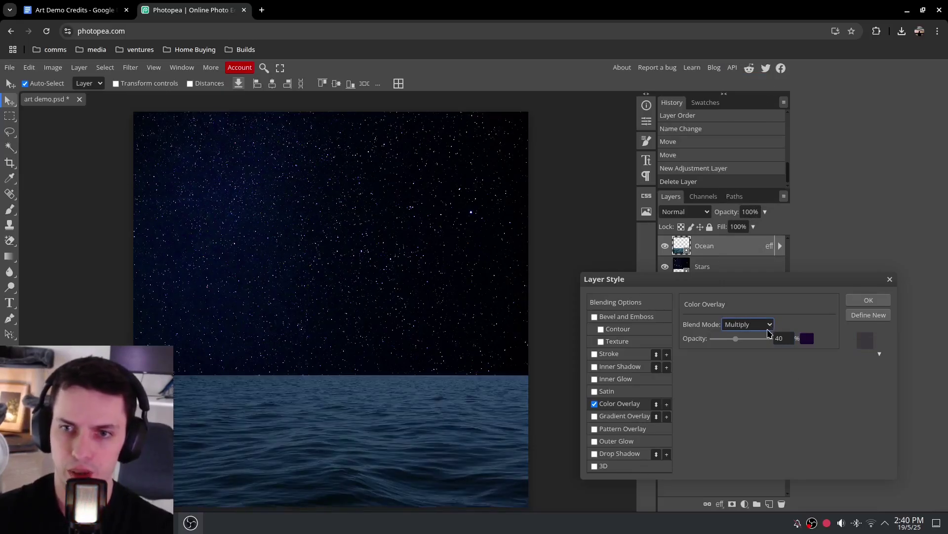
pyautogui.scroll(3, 768, 330)
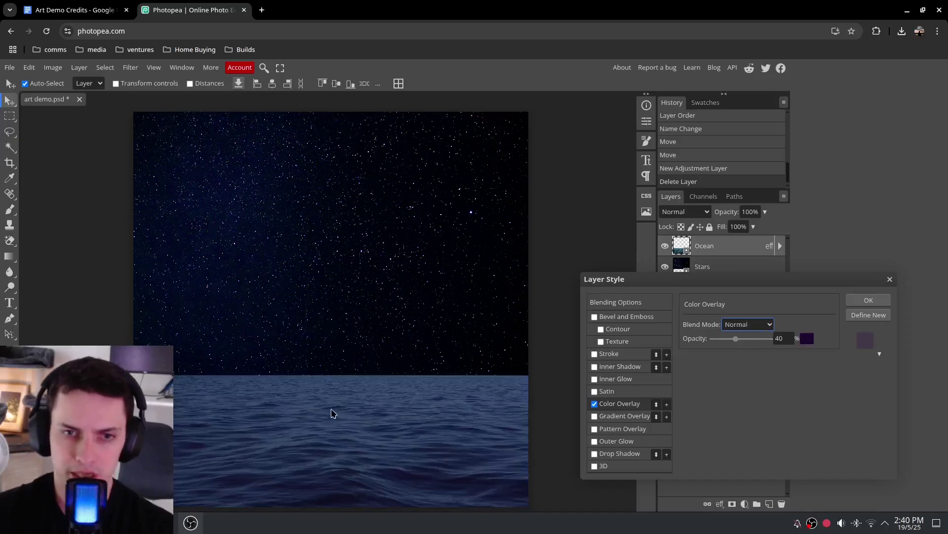
pyautogui.press('Down')
pyautogui.press('Down')
pyautogui.press('Down')
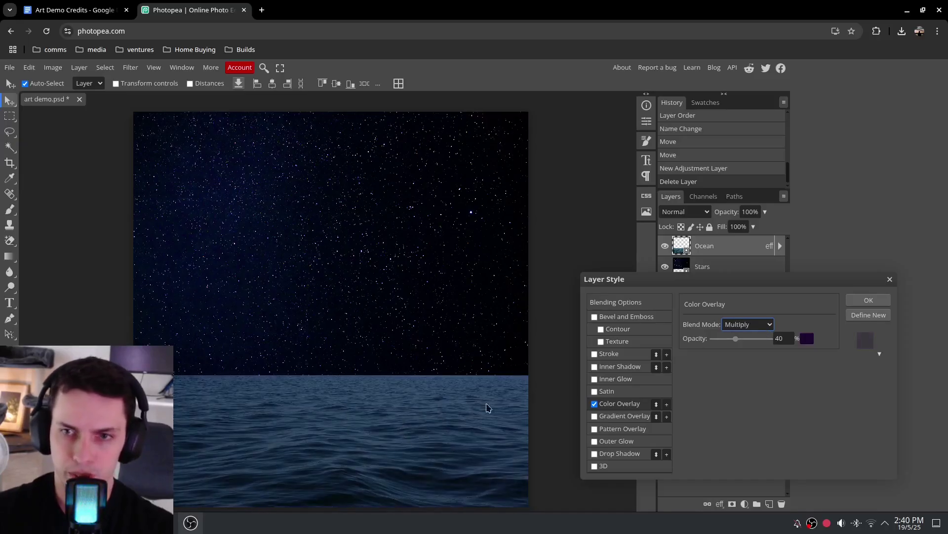
pyautogui.moveTo(736, 339)
pyautogui.mouseDown()
pyautogui.moveTo(746, 339)
pyautogui.moveTo(734, 339)
pyautogui.mouseUp()
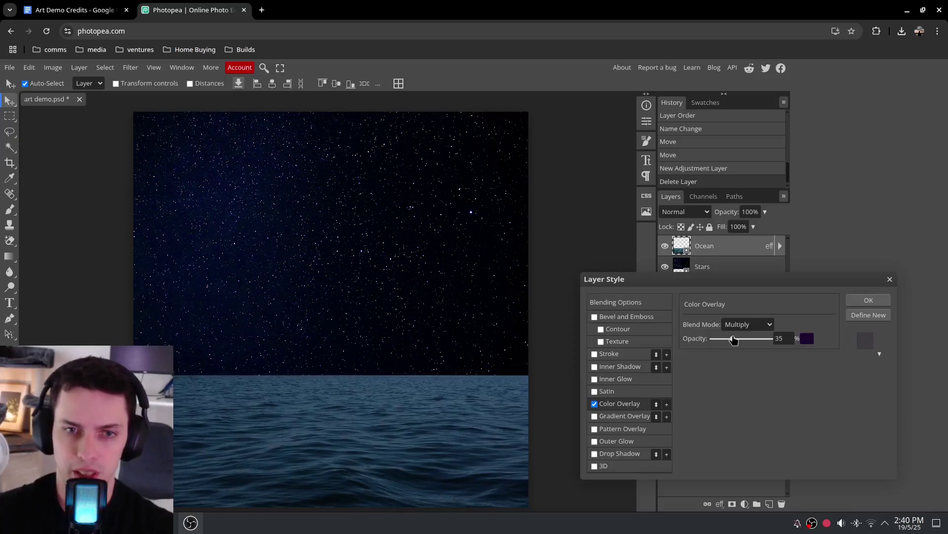
pyautogui.click(322, 388)
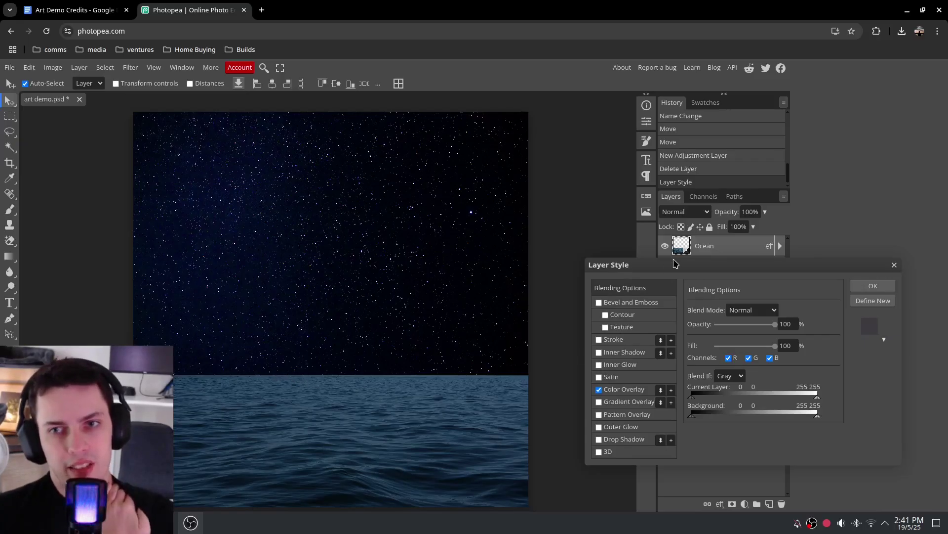
# Add a pale-yellow Outer Glow (Screen, 75%, 99 px) to the Ocean layer along the horizon
pyautogui.moveTo(677, 264); pyautogui.dragTo(677, 291)
pyautogui.rightClick(701, 252)
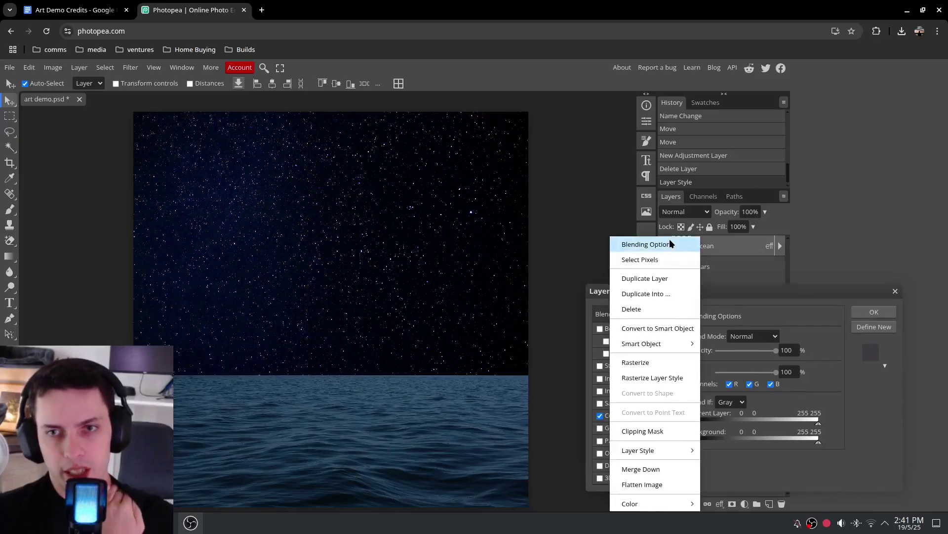
pyautogui.click(642, 244)
pyautogui.moveTo(720, 292); pyautogui.dragTo(719, 285)
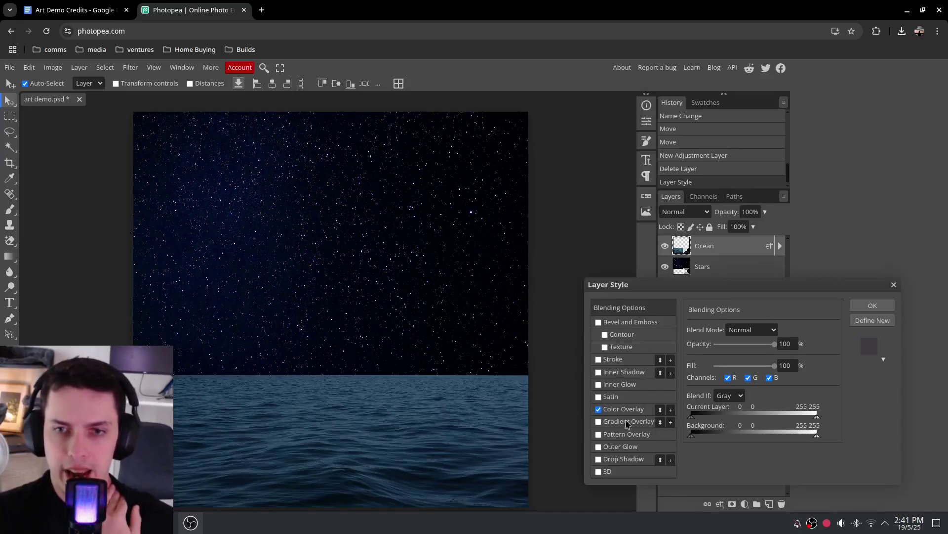
pyautogui.click(615, 446)
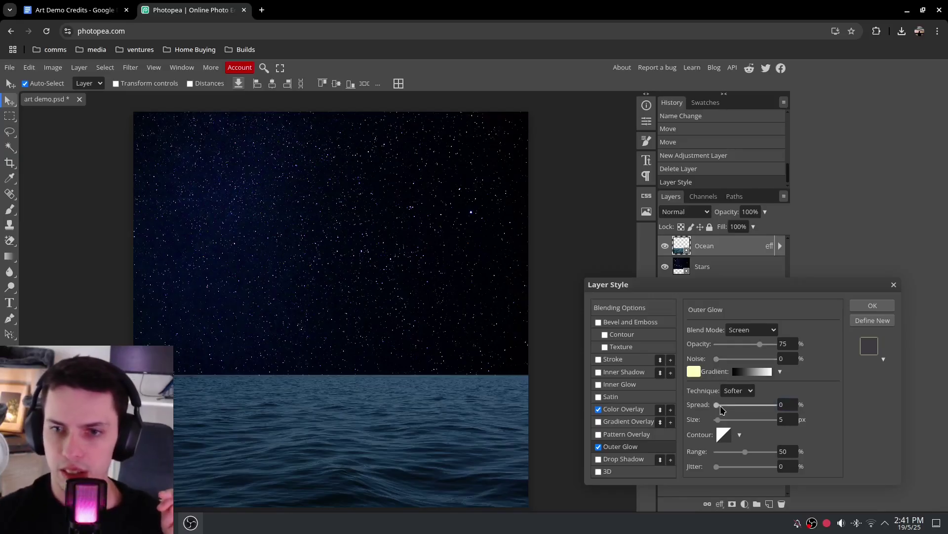
pyautogui.moveTo(719, 417); pyautogui.dragTo(751, 423)
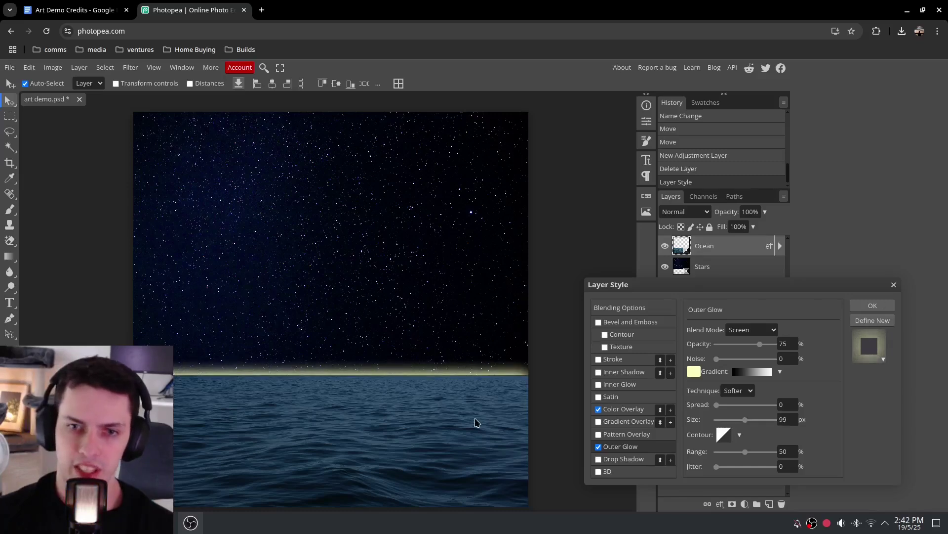
pyautogui.click(873, 305)
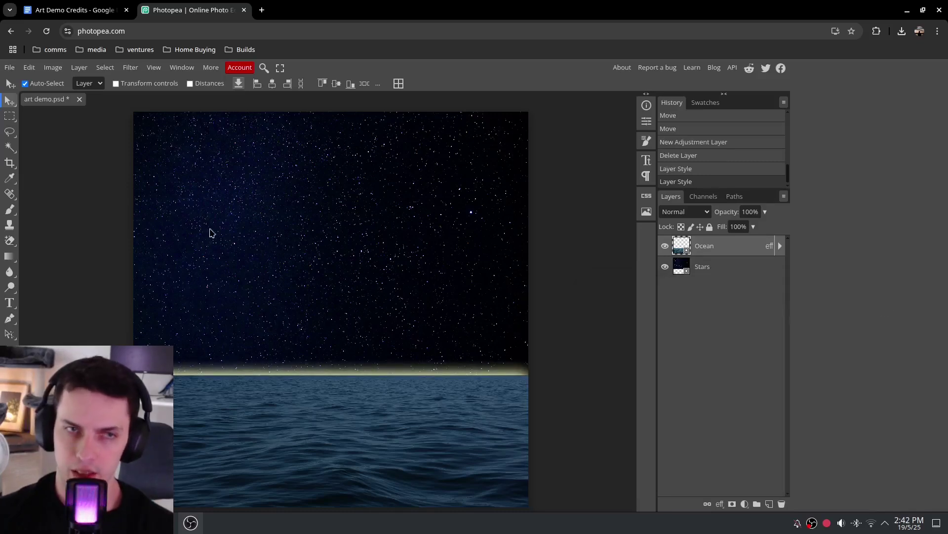
pyautogui.moveTo(471, 426); pyautogui.dragTo(428, 210)
pyautogui.moveTo(376, 312); pyautogui.dragTo(438, 523)
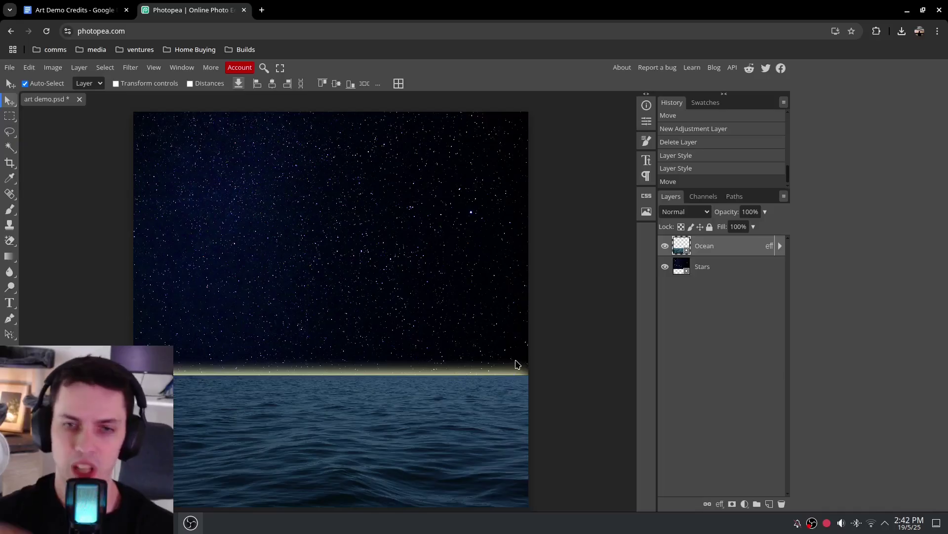
# Reduce the Ocean layer's Outer Glow to 60 px size and 60% opacity
pyautogui.rightClick(705, 252)
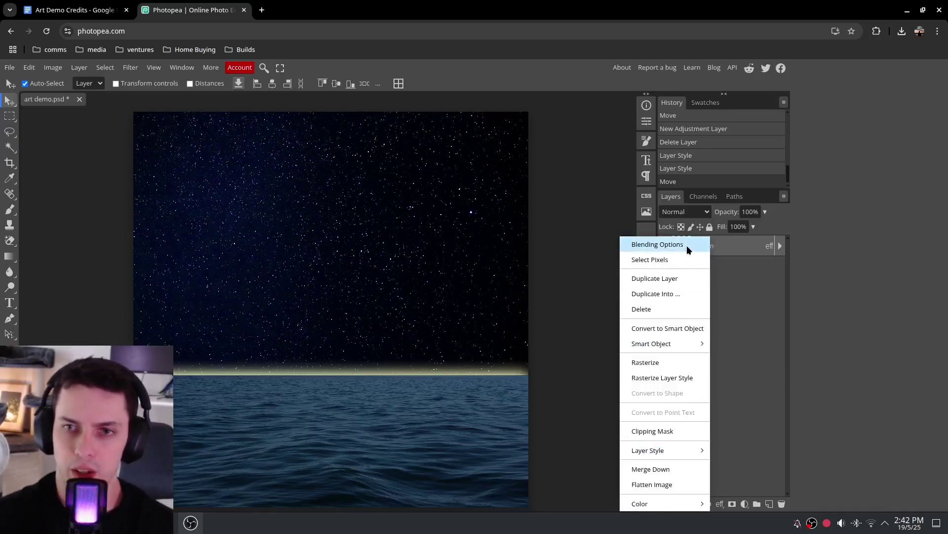
pyautogui.click(686, 245)
pyautogui.moveTo(733, 303); pyautogui.dragTo(694, 297)
pyautogui.rightClick(729, 296)
pyautogui.click(747, 390)
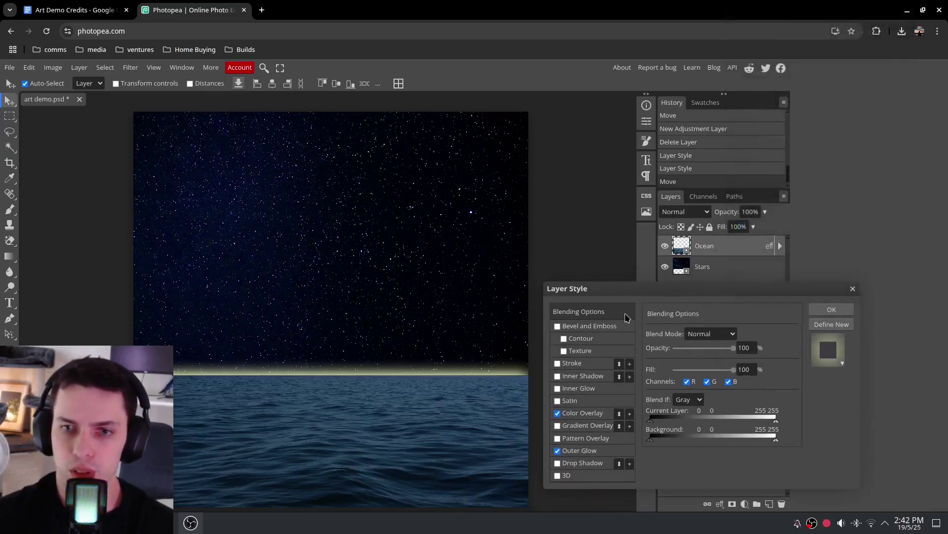
pyautogui.click(579, 451)
pyautogui.moveTo(719, 424); pyautogui.dragTo(691, 428)
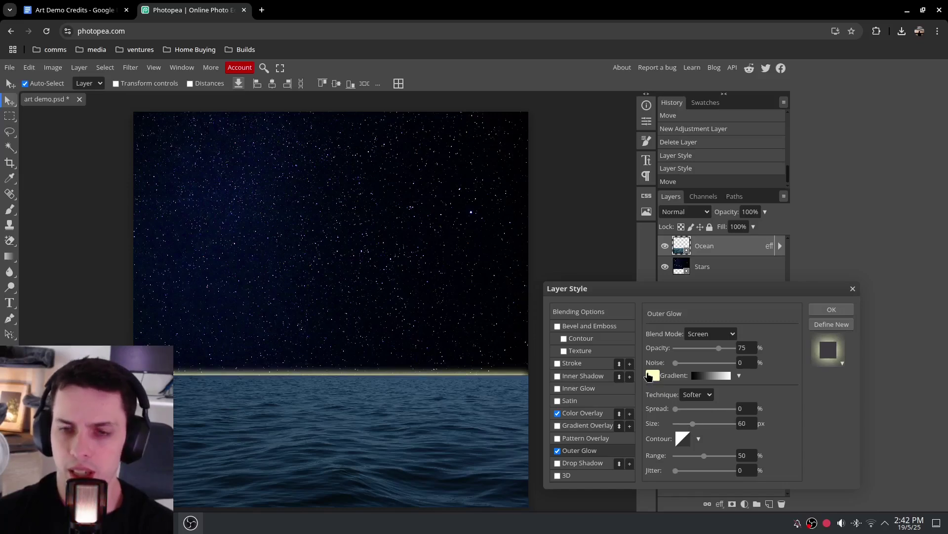
pyautogui.moveTo(719, 348)
pyautogui.mouseDown()
pyautogui.moveTo(674, 349)
pyautogui.moveTo(709, 350)
pyautogui.mouseUp()
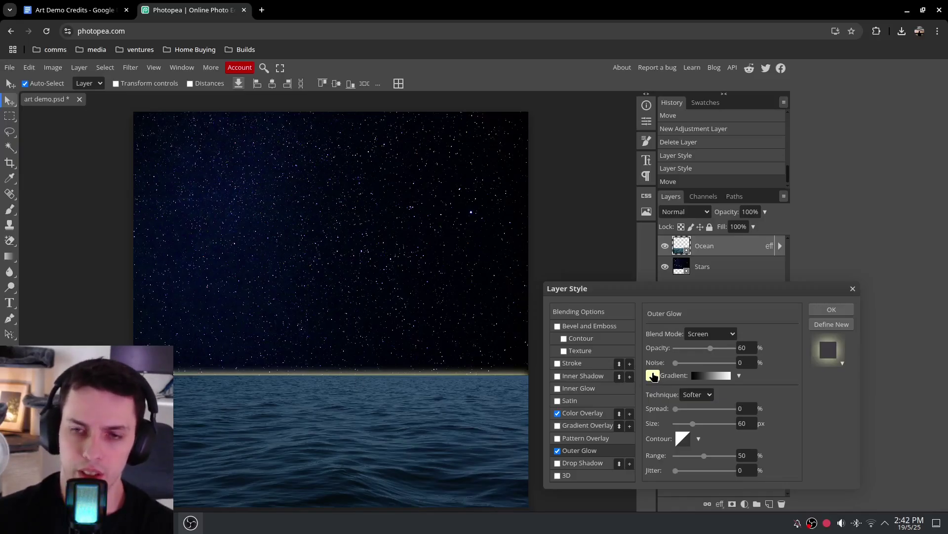
# Change the Outer Glow colour to a light blue sampled from the ocean with the Eyedropper
pyautogui.click(653, 376)
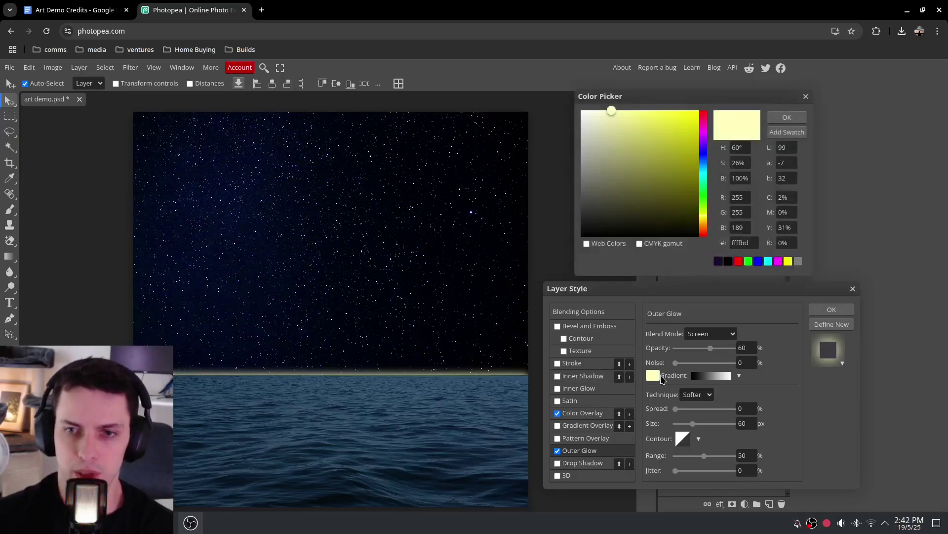
pyautogui.moveTo(637, 99); pyautogui.dragTo(646, 102)
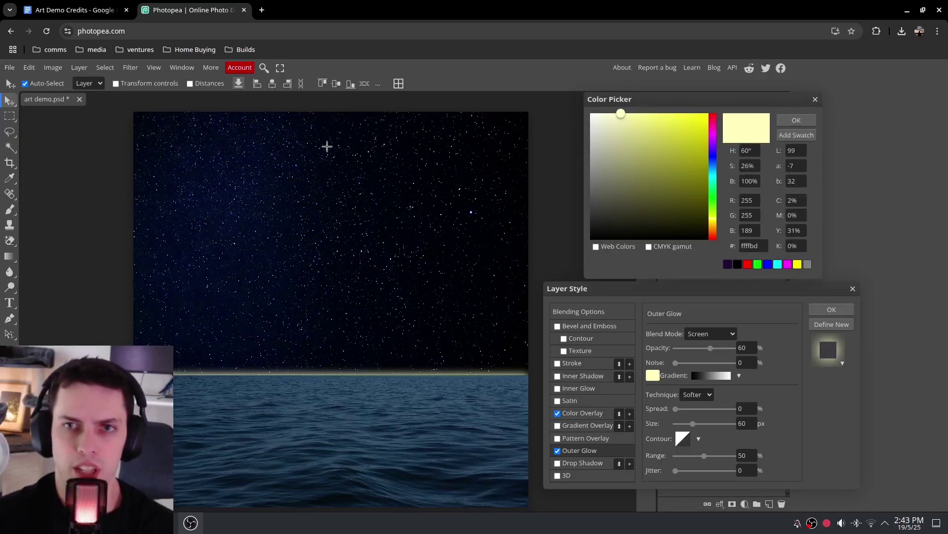
pyautogui.click(13, 181)
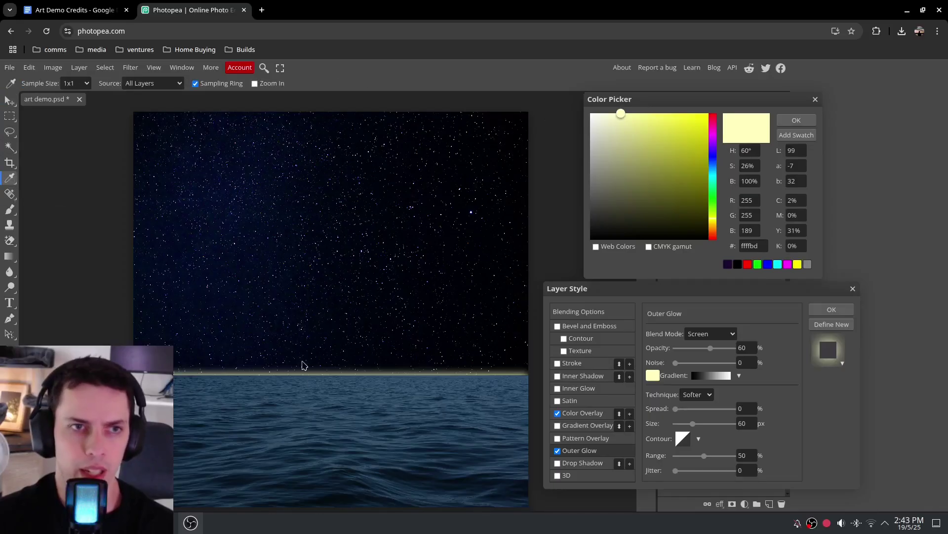
pyautogui.click(314, 393)
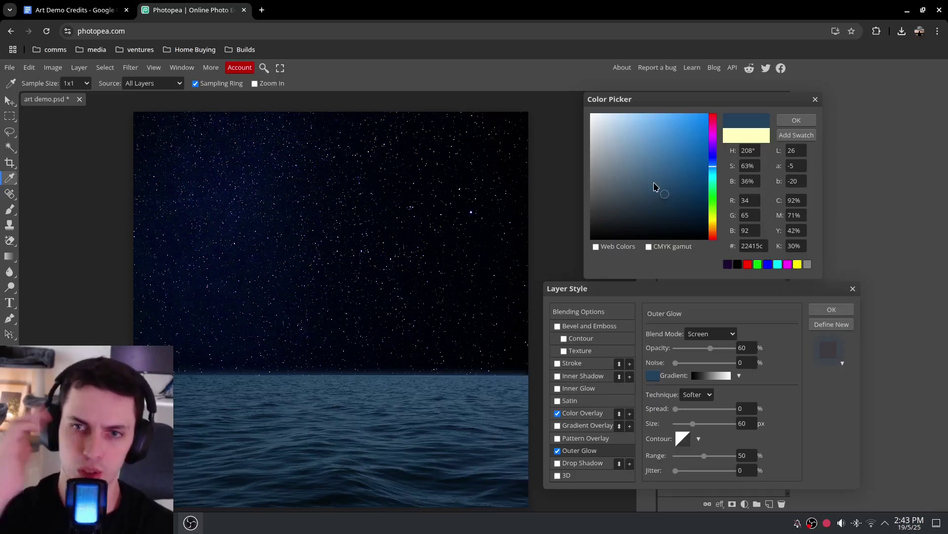
pyautogui.click(335, 406)
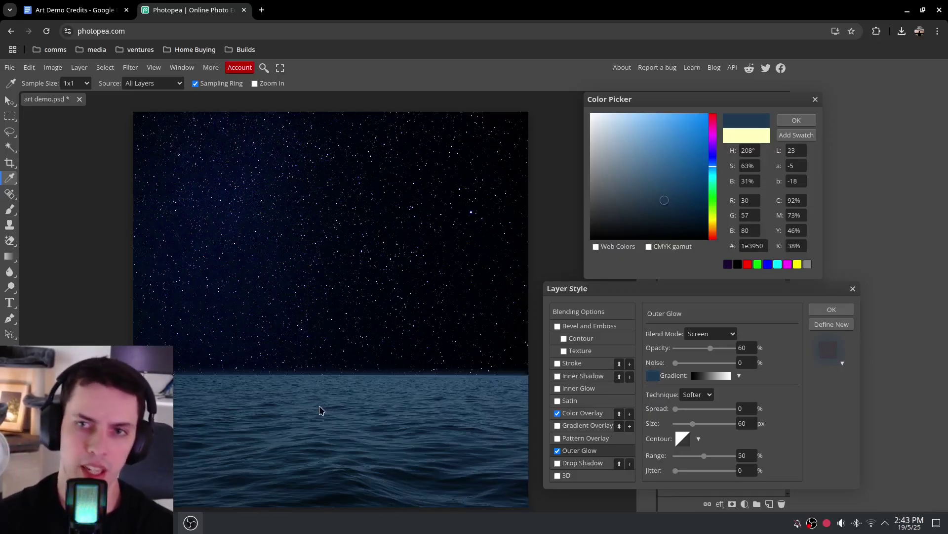
pyautogui.click(339, 405)
pyautogui.click(335, 399)
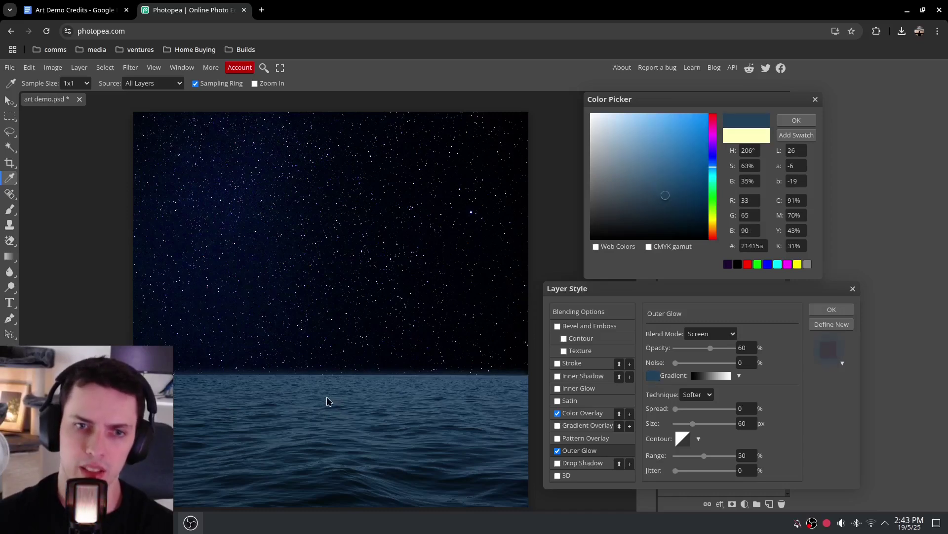
pyautogui.click(333, 395)
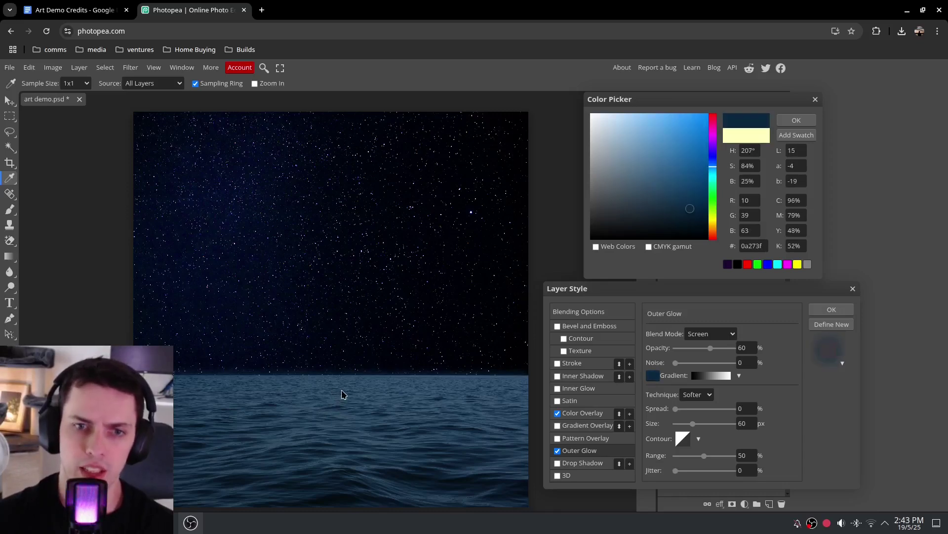
pyautogui.click(346, 394)
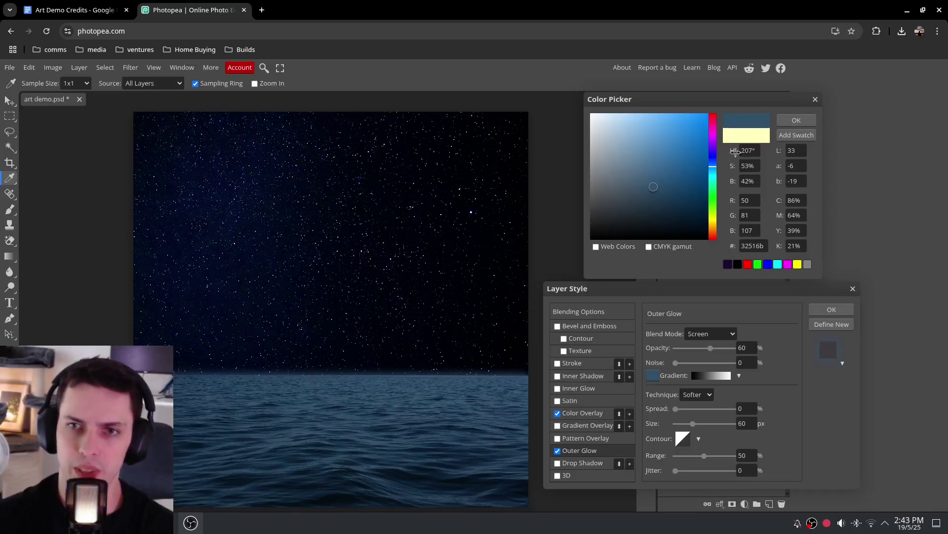
pyautogui.click(796, 120)
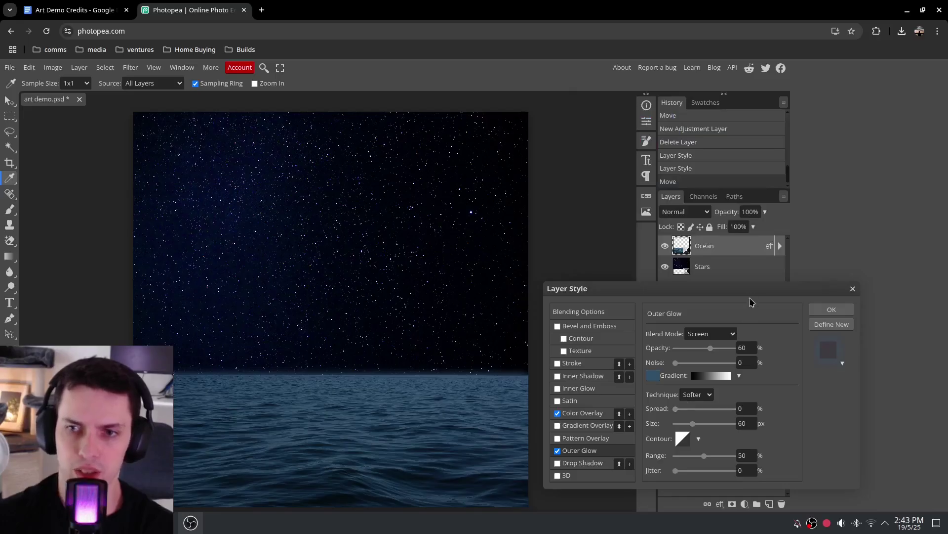
# Set the blue glow to 100% opacity and 110 px size and apply it
pyautogui.moveTo(750, 301); pyautogui.dragTo(757, 294)
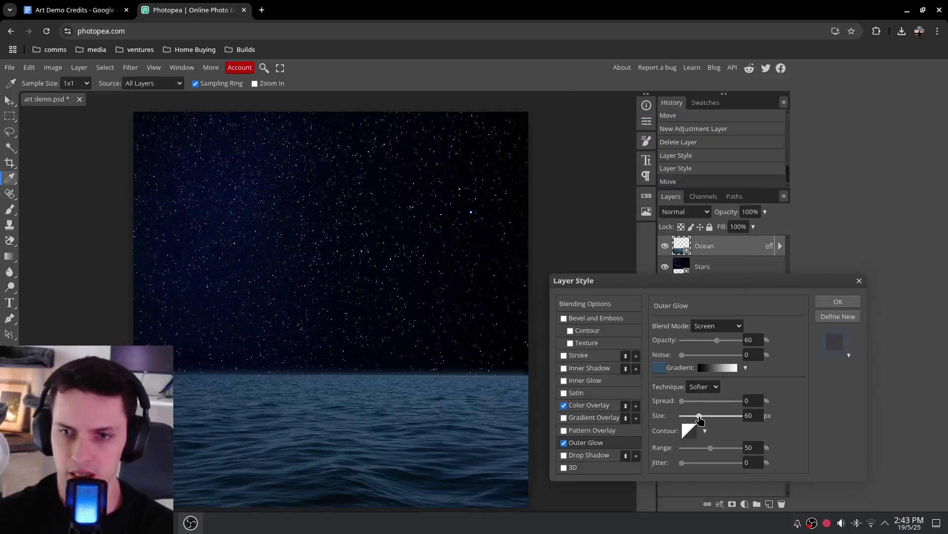
pyautogui.moveTo(717, 340); pyautogui.dragTo(767, 342)
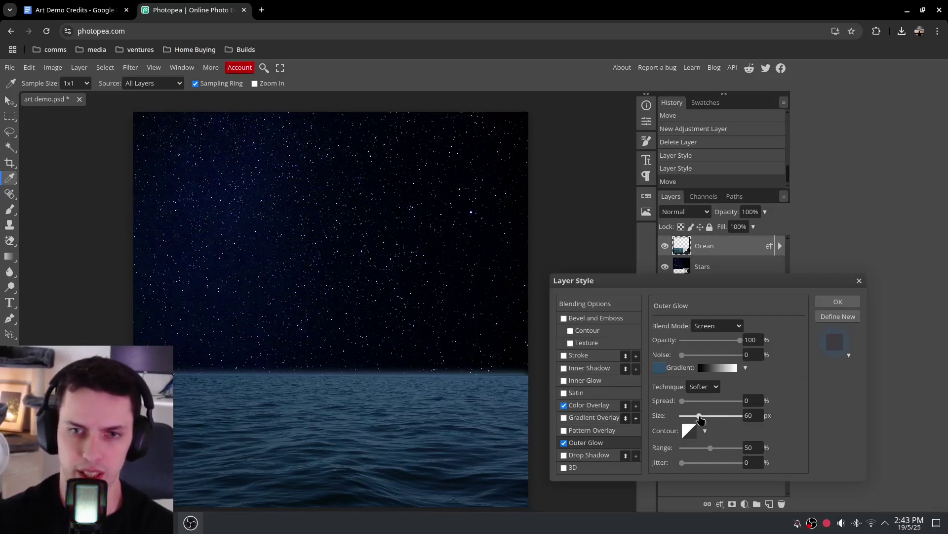
pyautogui.moveTo(704, 419)
pyautogui.mouseDown()
pyautogui.moveTo(730, 419)
pyautogui.moveTo(721, 421)
pyautogui.mouseUp()
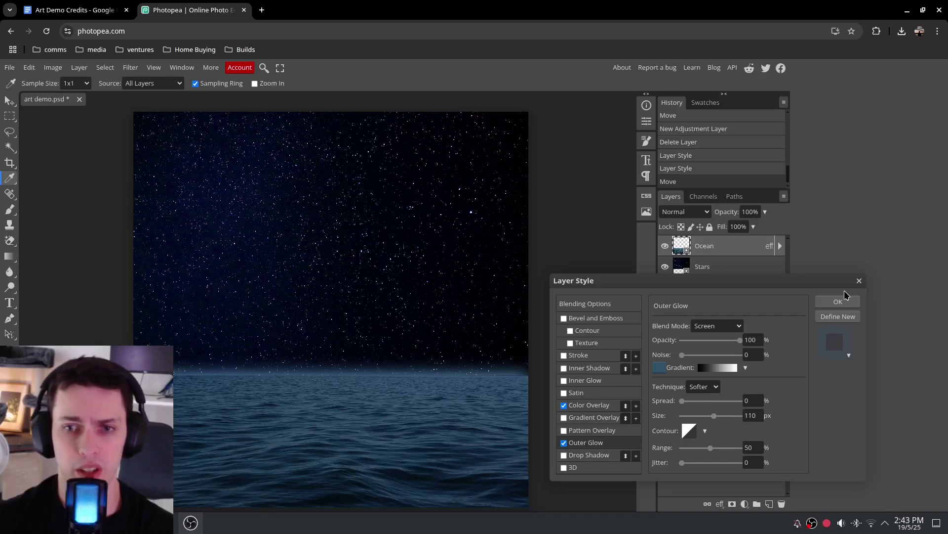
pyautogui.click(838, 302)
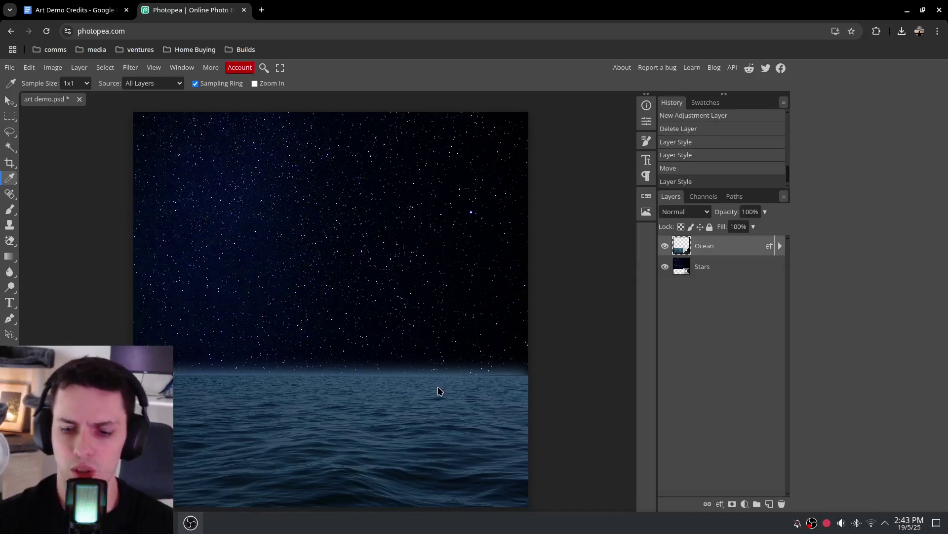
# Reopen the Ocean layer style and toggle its Outer Glow off and on to compare
pyautogui.scroll(5, 439, 391)
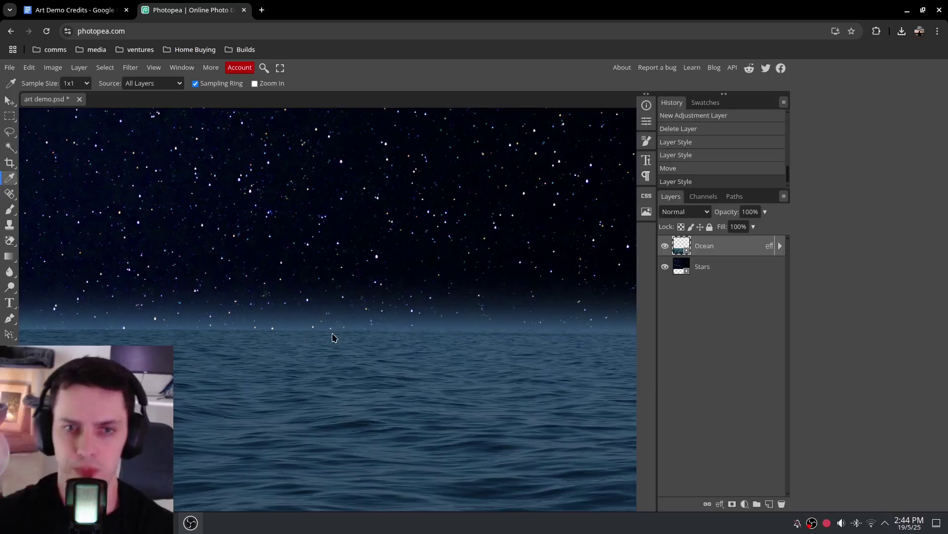
pyautogui.hotkey('ctrl', '0')
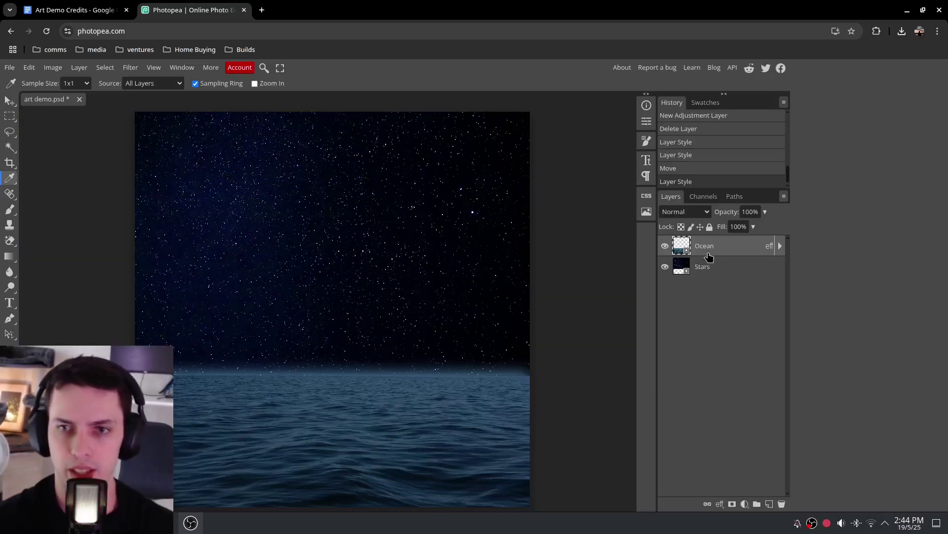
pyautogui.rightClick(713, 247)
pyautogui.click(691, 245)
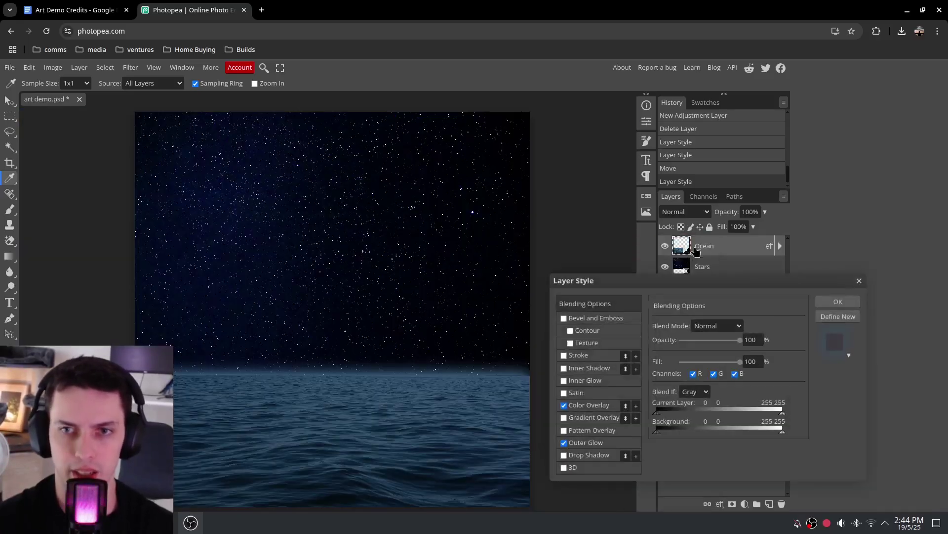
pyautogui.moveTo(698, 275); pyautogui.dragTo(737, 254)
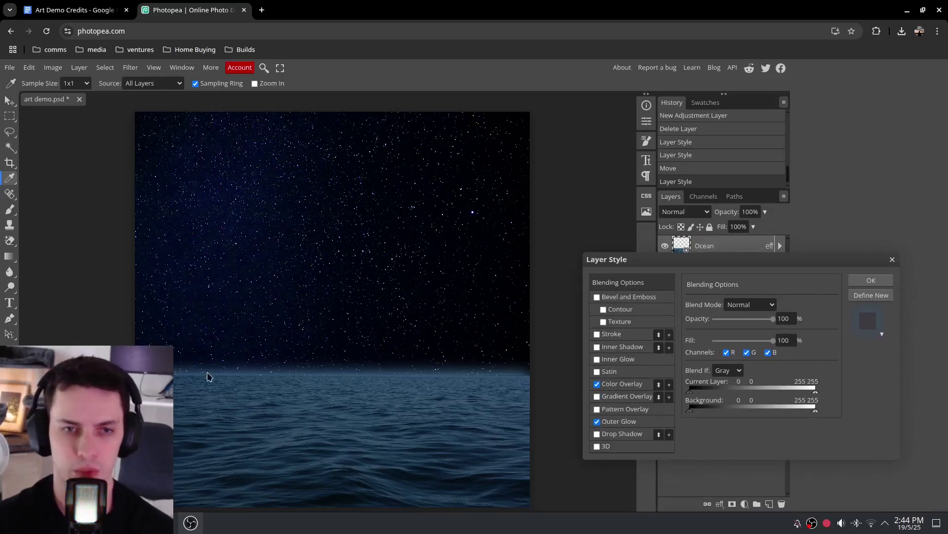
pyautogui.click(597, 422)
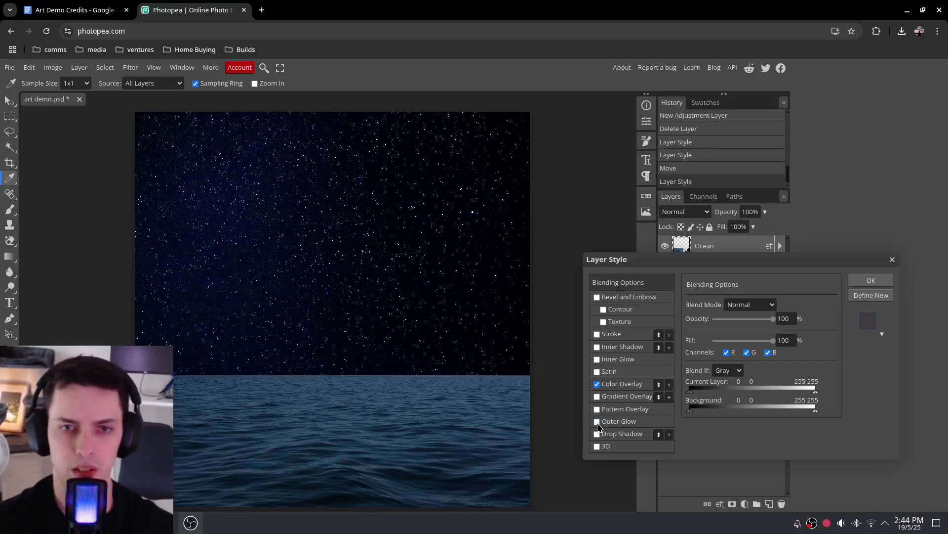
pyautogui.click(597, 422)
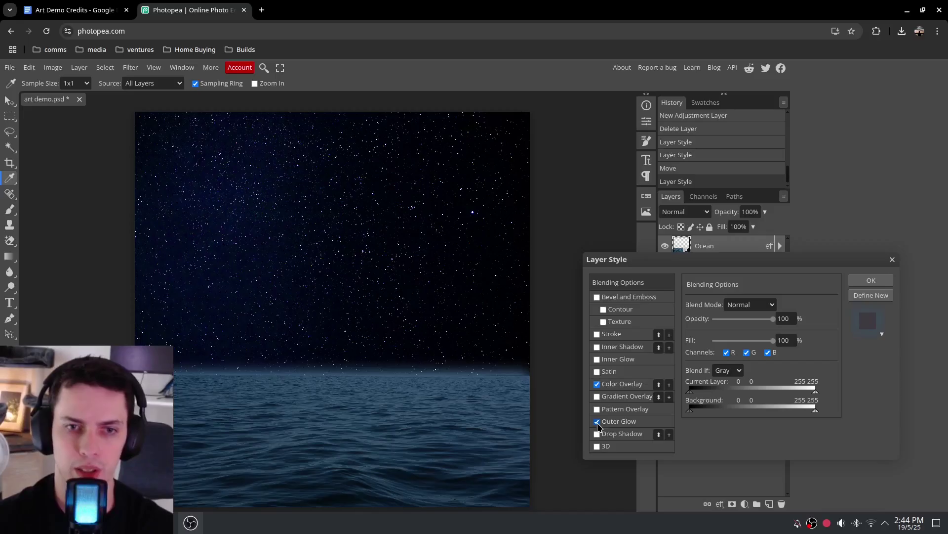
pyautogui.click(597, 423)
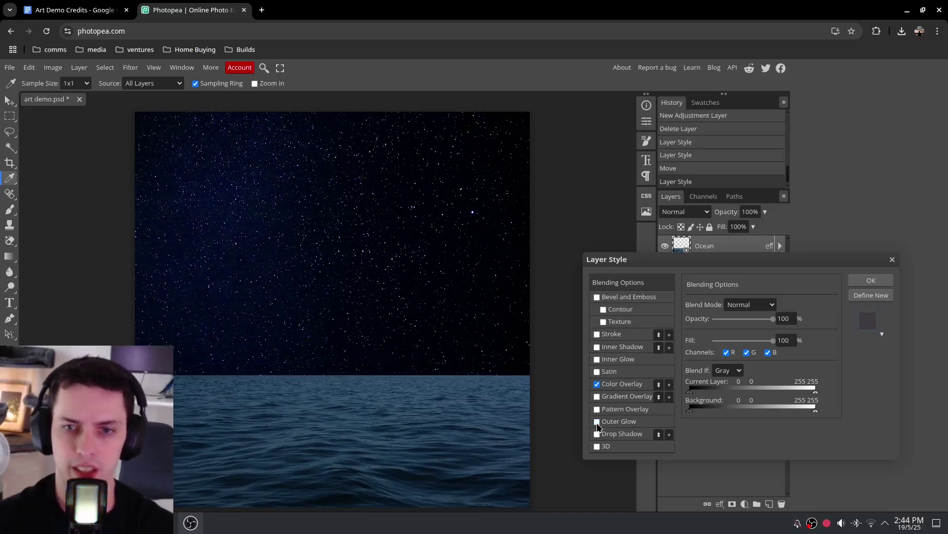
pyautogui.click(597, 422)
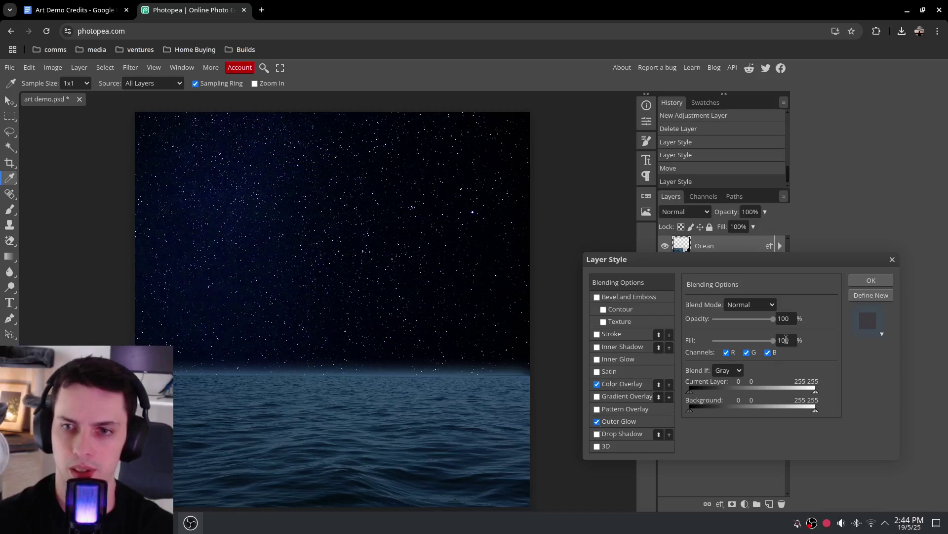
# Set the Outer Glow to 90% opacity and 120 px size, then apply it
pyautogui.click(629, 422)
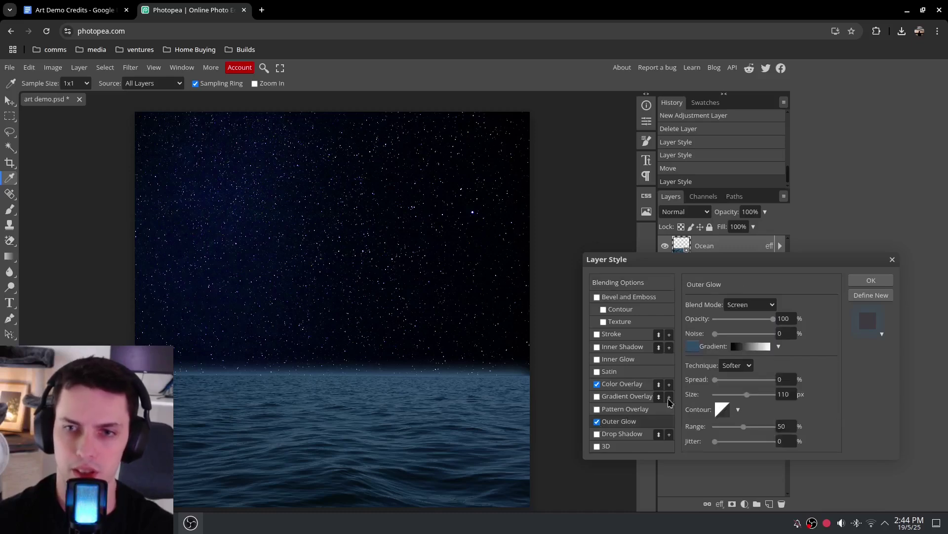
pyautogui.moveTo(773, 319); pyautogui.dragTo(769, 322)
pyautogui.click(747, 393)
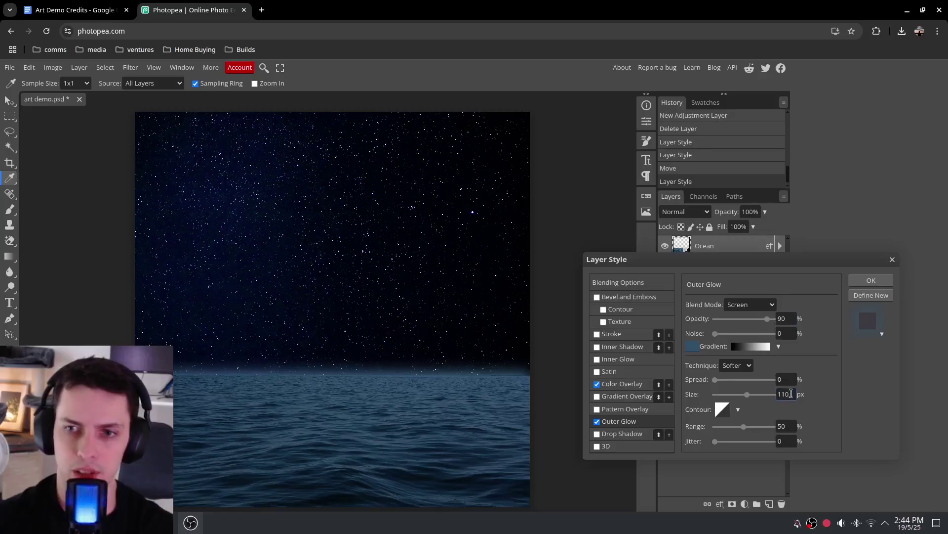
pyautogui.write('100')
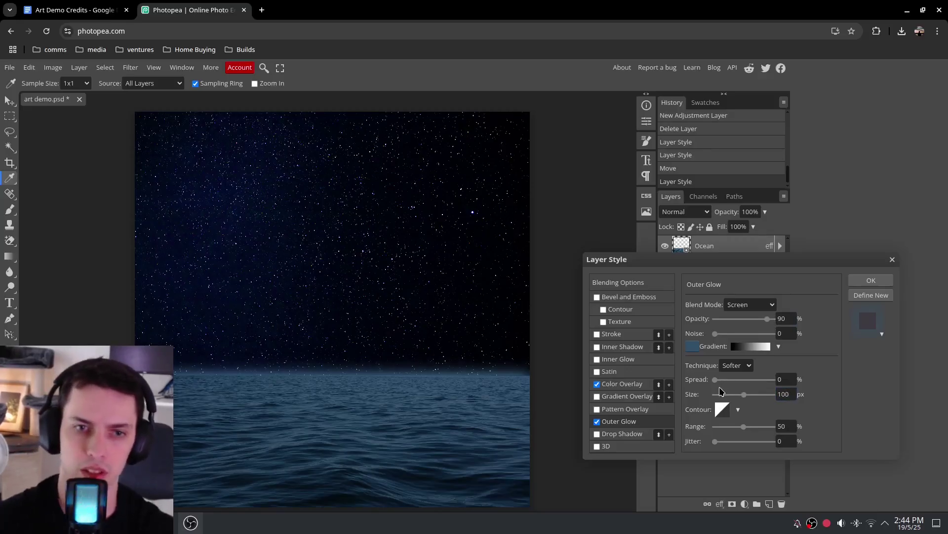
pyautogui.click(736, 391)
pyautogui.write('120')
pyautogui.press('Return')
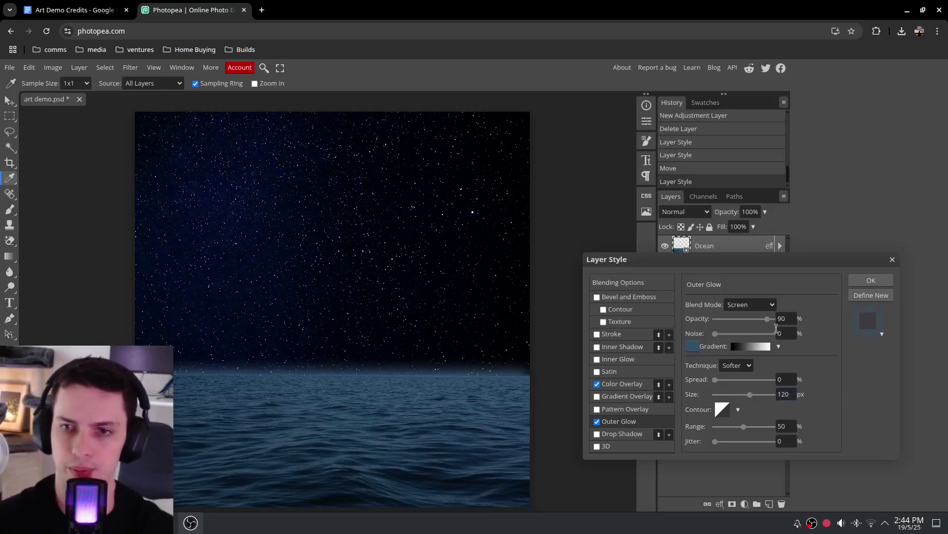
pyautogui.press('Return')
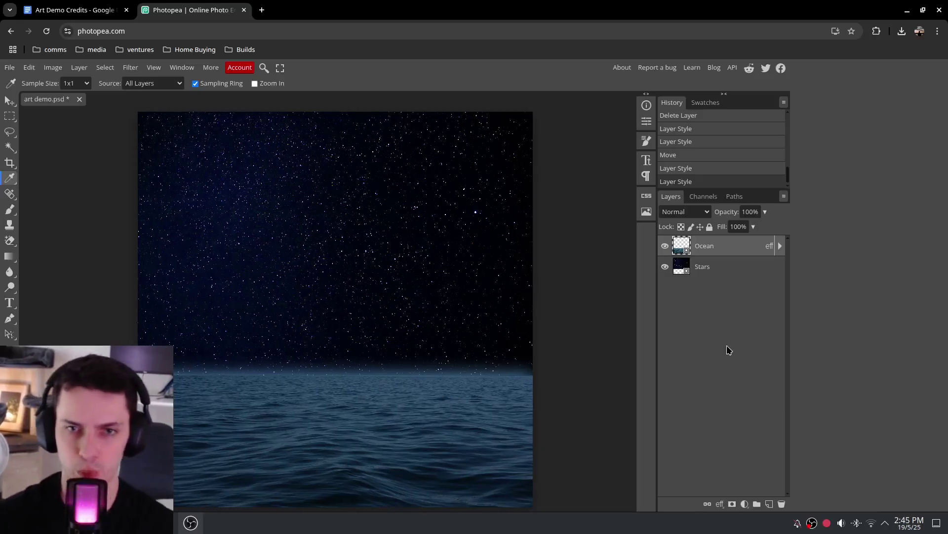
# Switch to Dolphin's Art Demo folder and drag the fog smoke PNG onto the canvas
pyautogui.hotkey('alt', 'Tab')
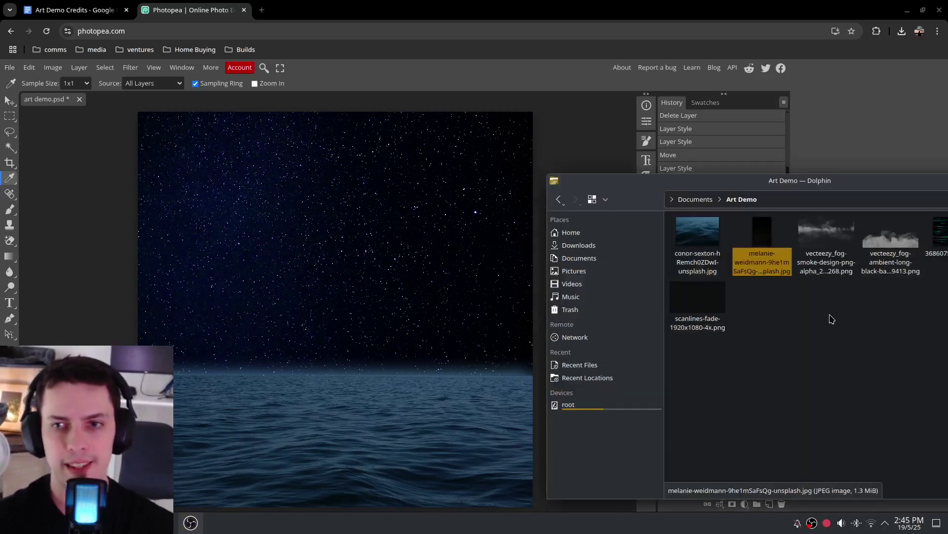
pyautogui.moveTo(872, 185); pyautogui.dragTo(839, 341)
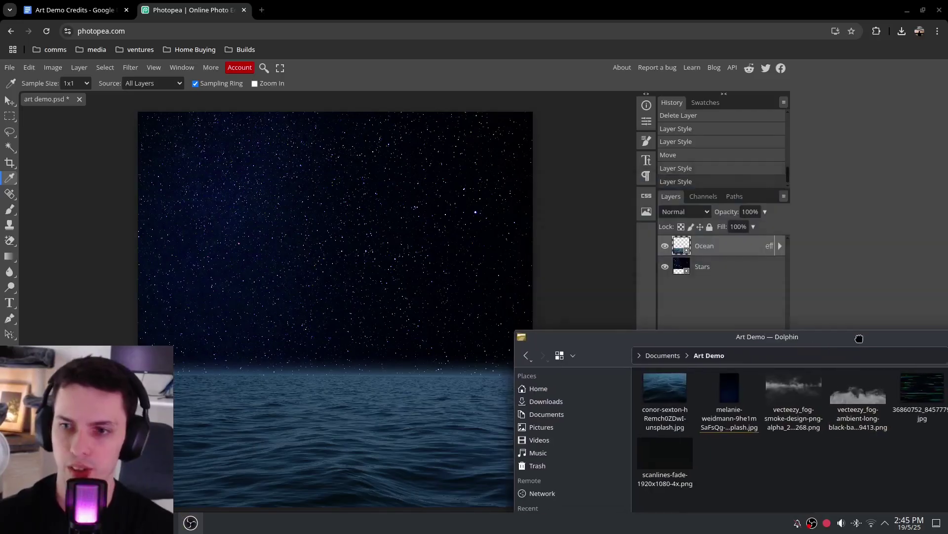
pyautogui.moveTo(802, 395); pyautogui.dragTo(339, 353)
# Move the placed fog image up into the sky and commit the placement
pyautogui.moveTo(388, 297); pyautogui.dragTo(389, 271)
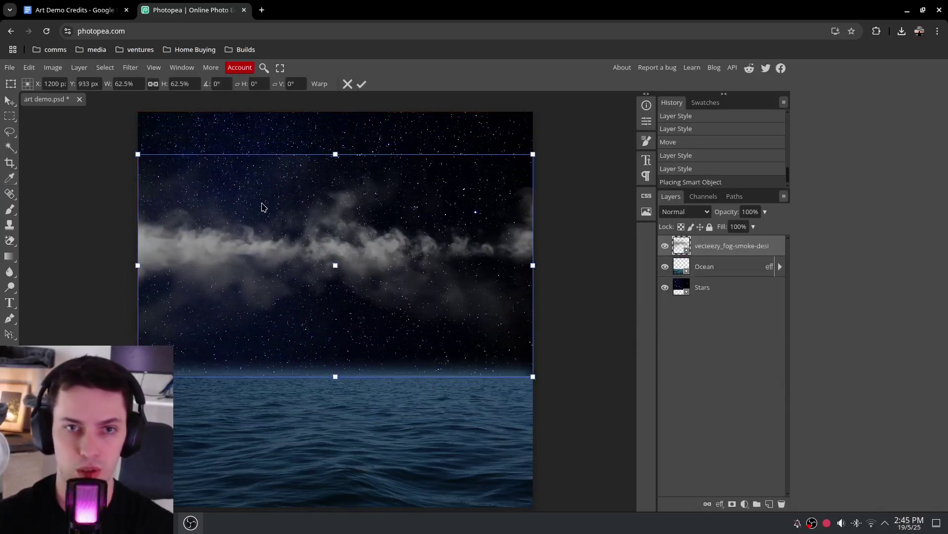
pyautogui.press('Return')
pyautogui.moveTo(322, 266); pyautogui.dragTo(322, 187)
pyautogui.moveTo(205, 188)
pyautogui.mouseDown()
pyautogui.moveTo(211, 352)
pyautogui.moveTo(224, 204)
pyautogui.moveTo(205, 187)
pyautogui.mouseUp()
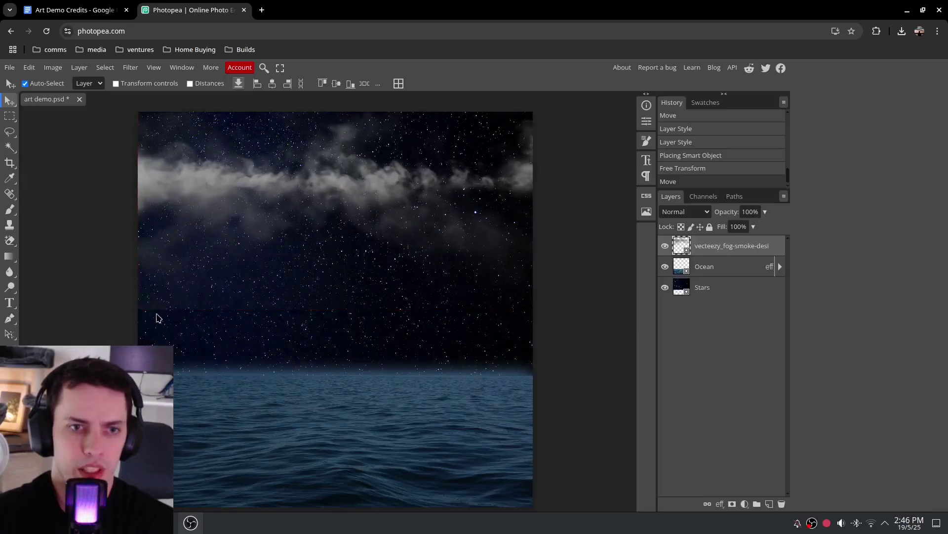
pyautogui.scroll(5, 173, 317)
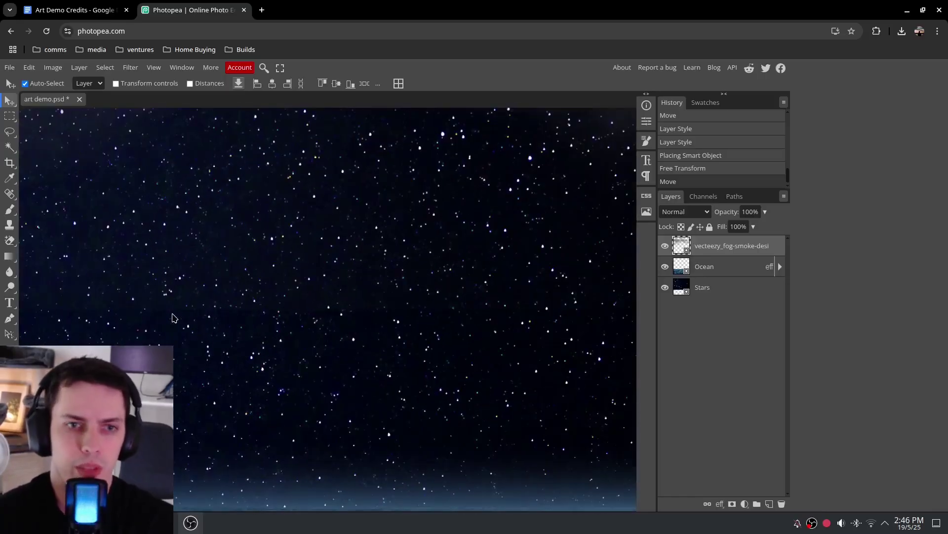
pyautogui.scroll(-3, 269, 400)
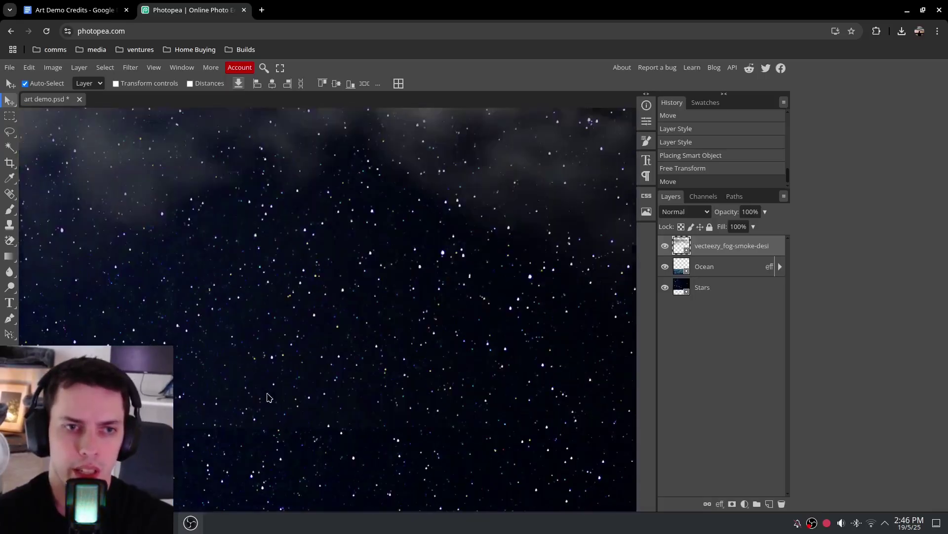
pyautogui.hscroll(-3, 268, 398)
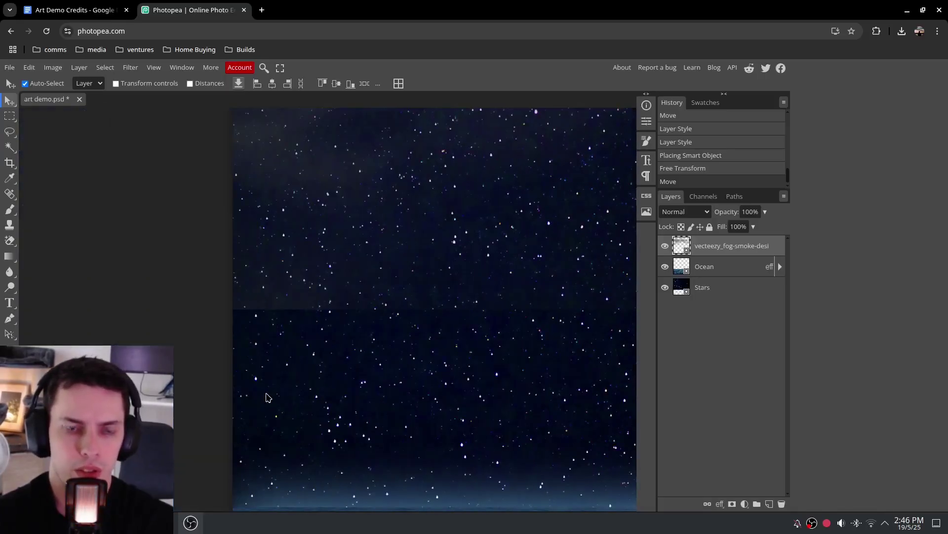
pyautogui.scroll(1, 267, 323)
pyautogui.scroll(-1, 269, 324)
pyautogui.scroll(1, 270, 331)
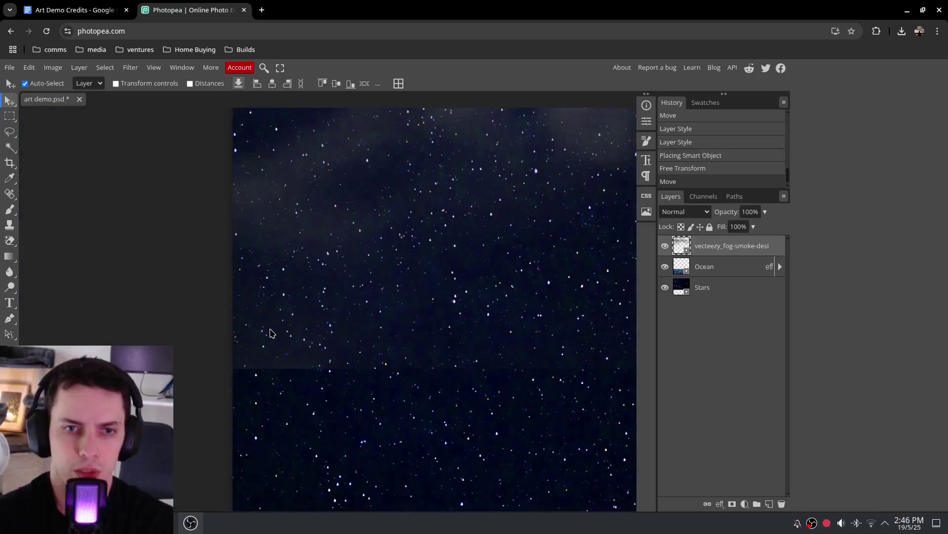
pyautogui.scroll(2, 303, 333)
pyautogui.scroll(-2, 317, 330)
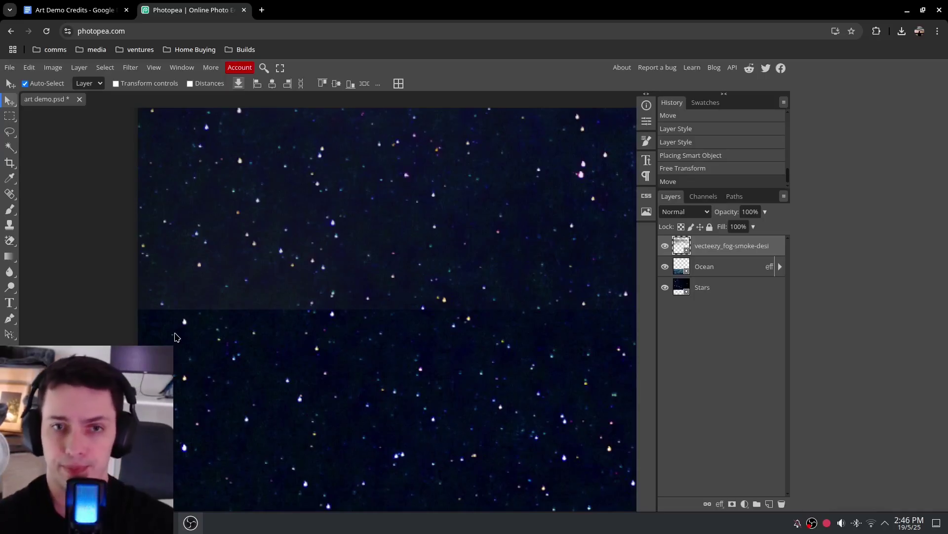
pyautogui.scroll(3, 284, 350)
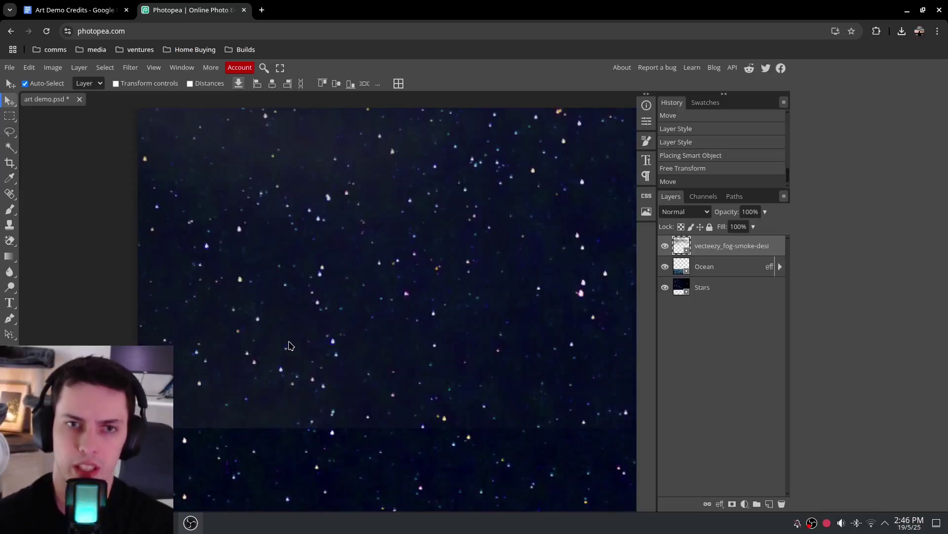
pyautogui.hscroll(-2, 290, 345)
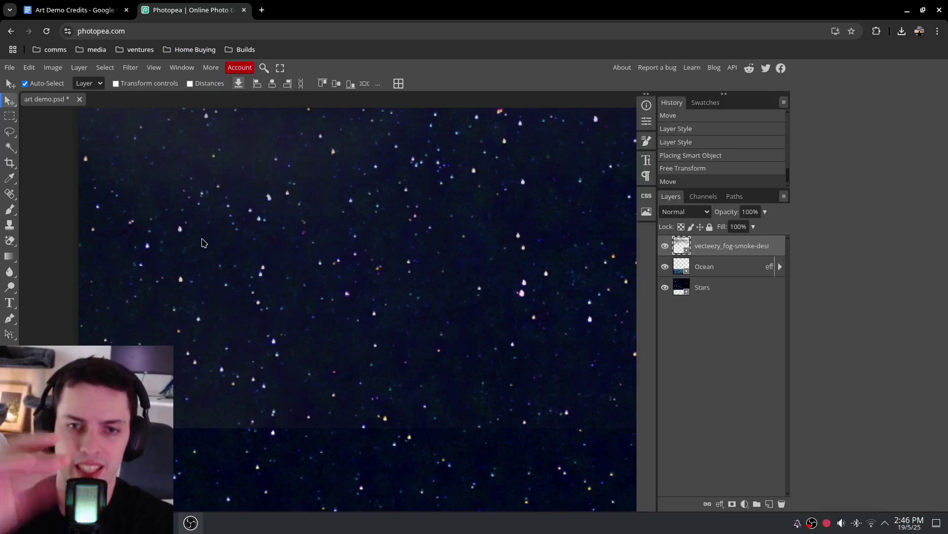
# Reposition the fog band lower so it stretches across the middle of the starry sky
pyautogui.hotkey('ctrl', '0')
pyautogui.moveTo(445, 224); pyautogui.dragTo(443, 391)
pyautogui.scroll(2, 511, 221)
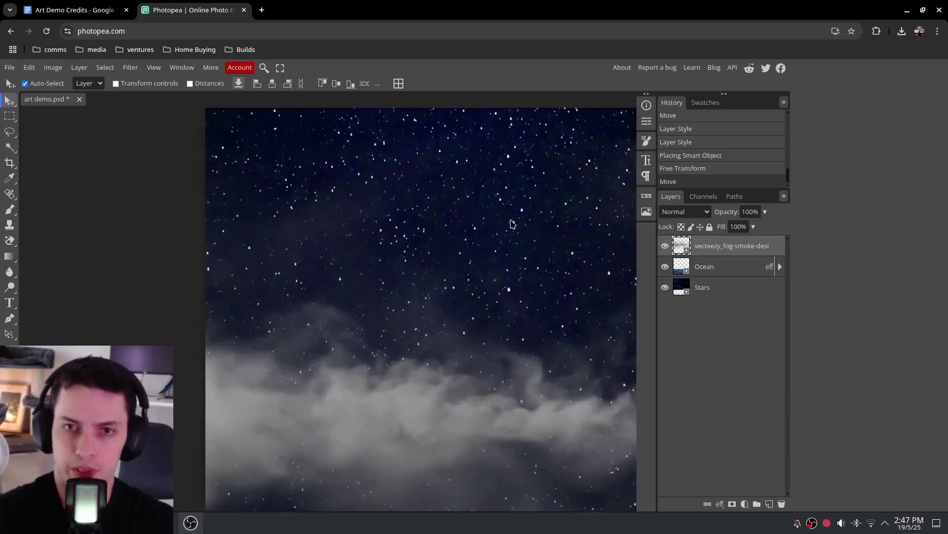
pyautogui.scroll(2, 465, 234)
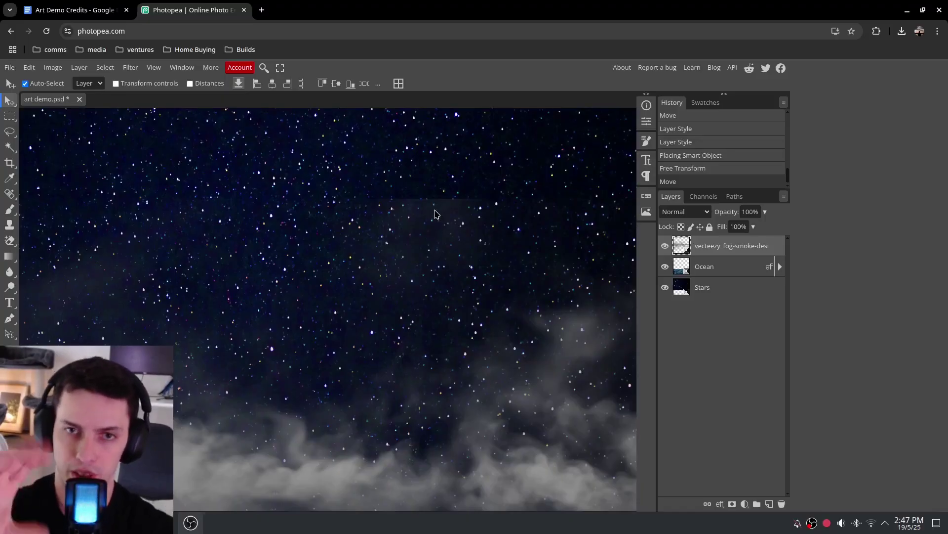
pyautogui.scroll(-3, 348, 218)
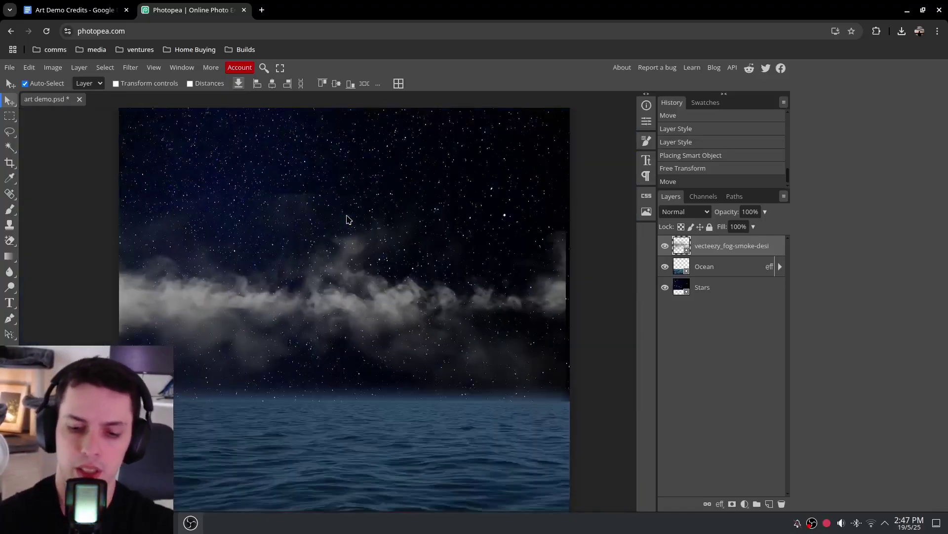
pyautogui.moveTo(336, 290); pyautogui.dragTo(340, 254)
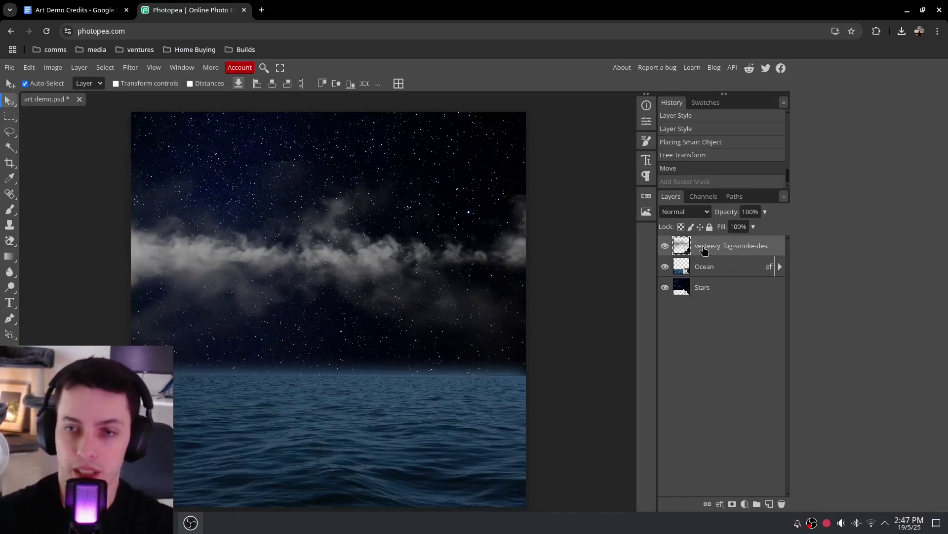
# Rename the fog layer to 'Fog 1' and give it a white raster mask
pyautogui.doubleClick(704, 250)
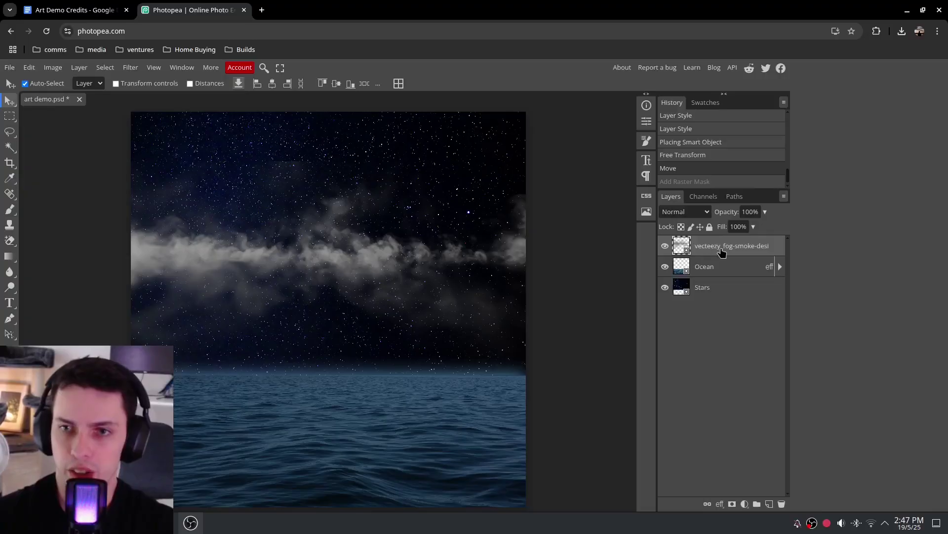
pyautogui.write('Fog 1')
pyautogui.press('Return')
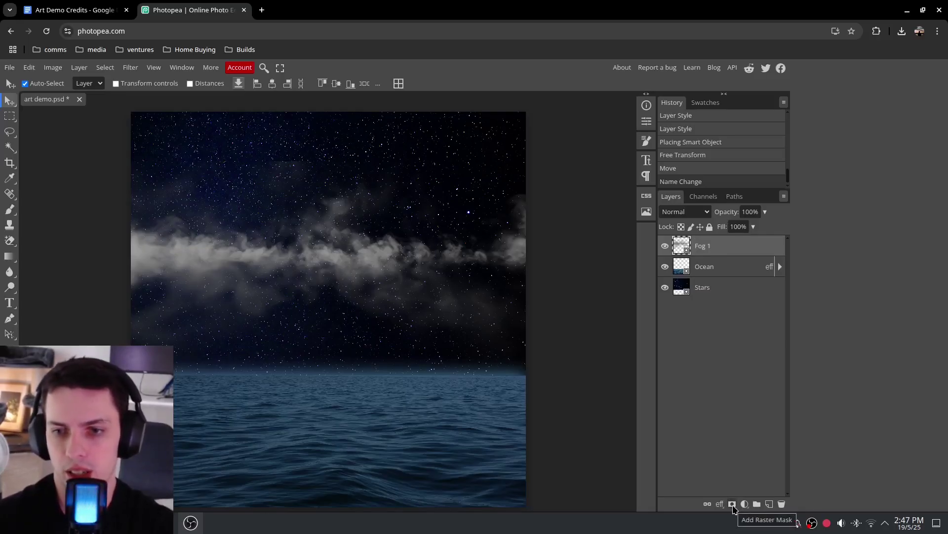
pyautogui.click(733, 505)
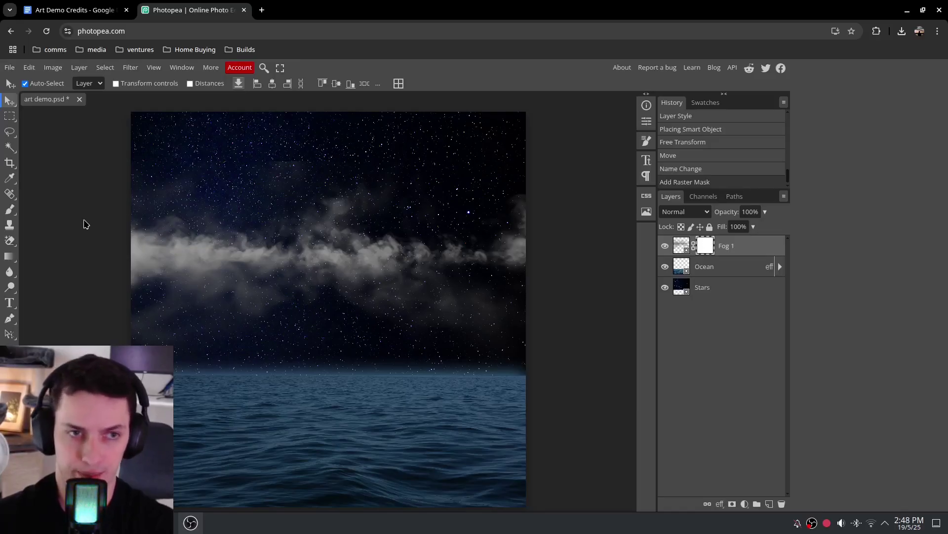
# Fade the Fog 1 mask with an upward gradient using the Gradient tool
pyautogui.click(10, 258)
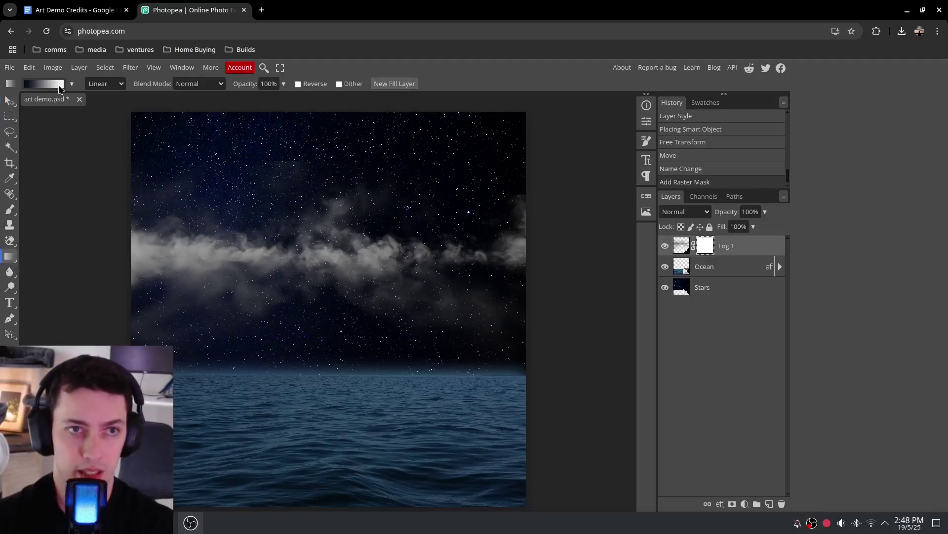
pyautogui.click(72, 85)
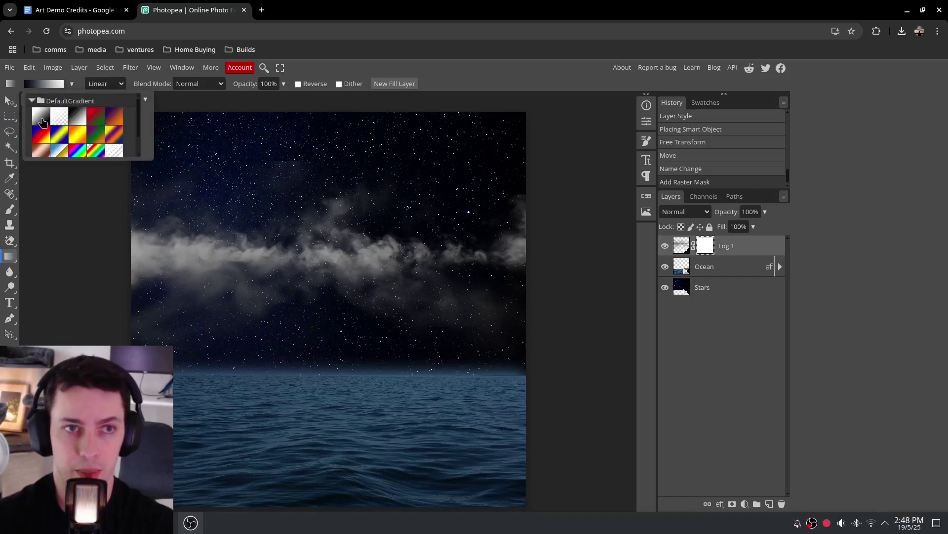
pyautogui.click(73, 85)
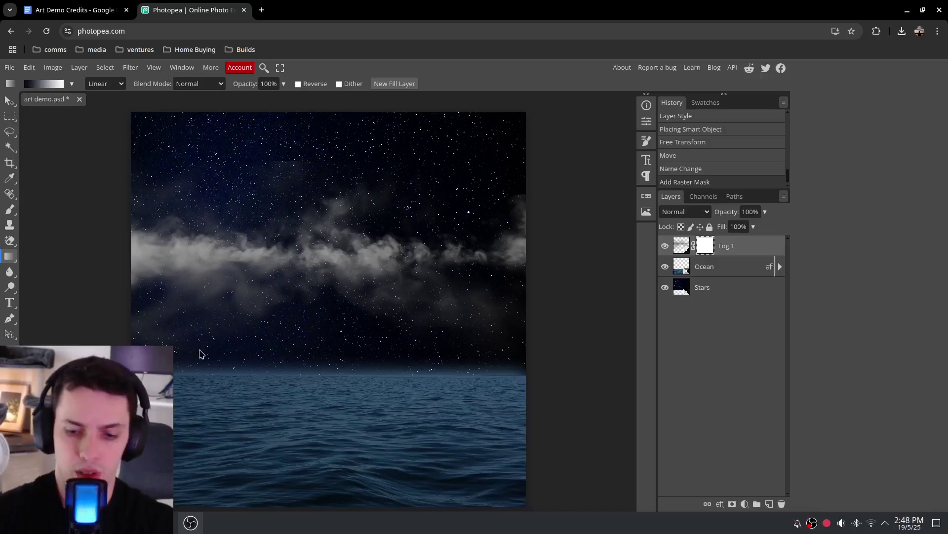
pyautogui.scroll(3, 200, 354)
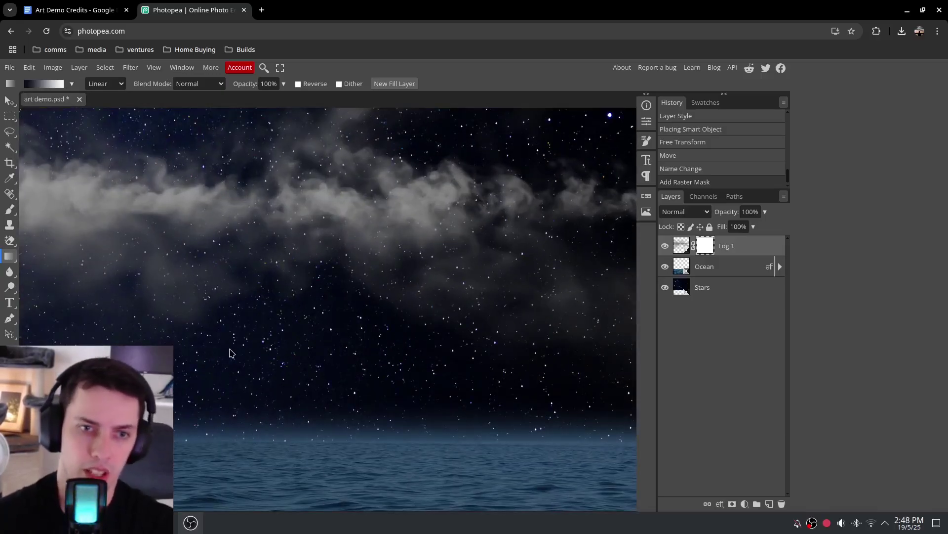
pyautogui.scroll(1, 237, 356)
pyautogui.scroll(2, 274, 380)
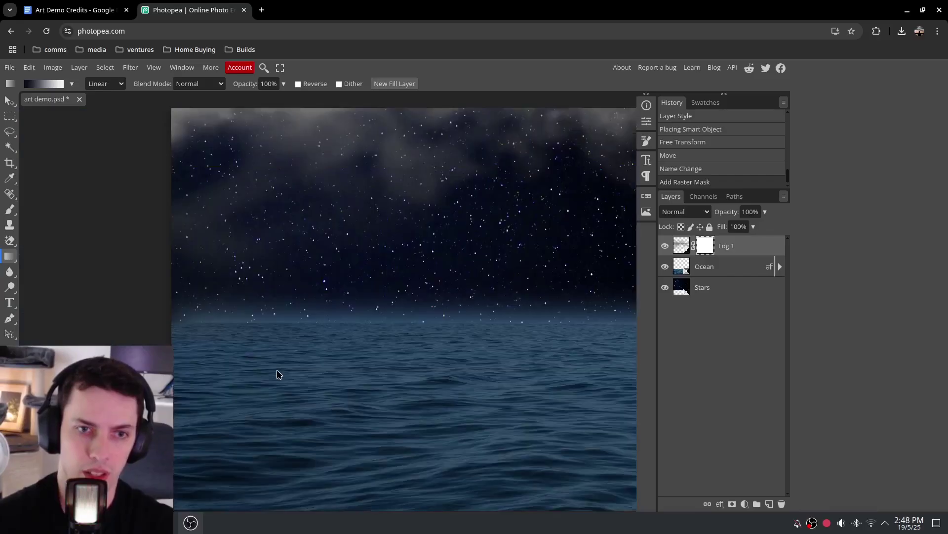
pyautogui.moveTo(277, 374); pyautogui.dragTo(210, 381)
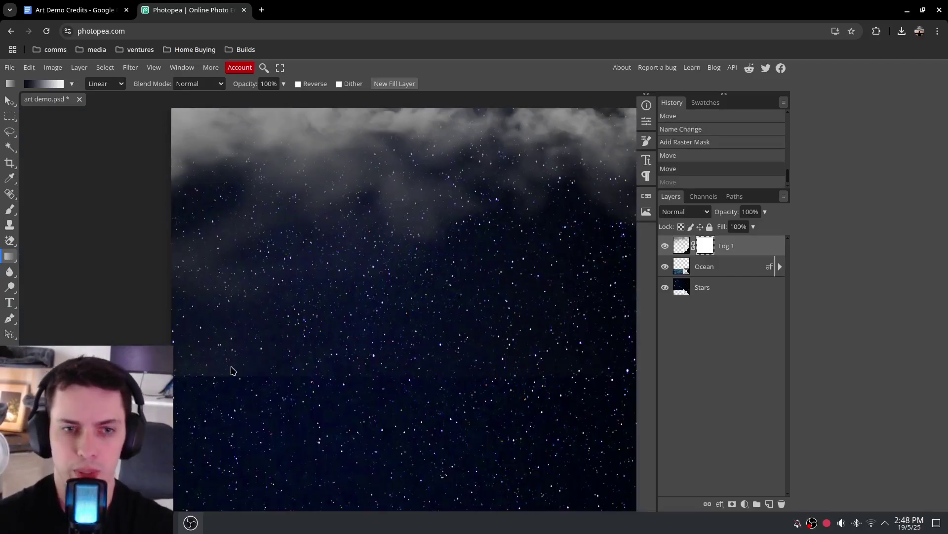
pyautogui.moveTo(217, 374); pyautogui.dragTo(219, 275)
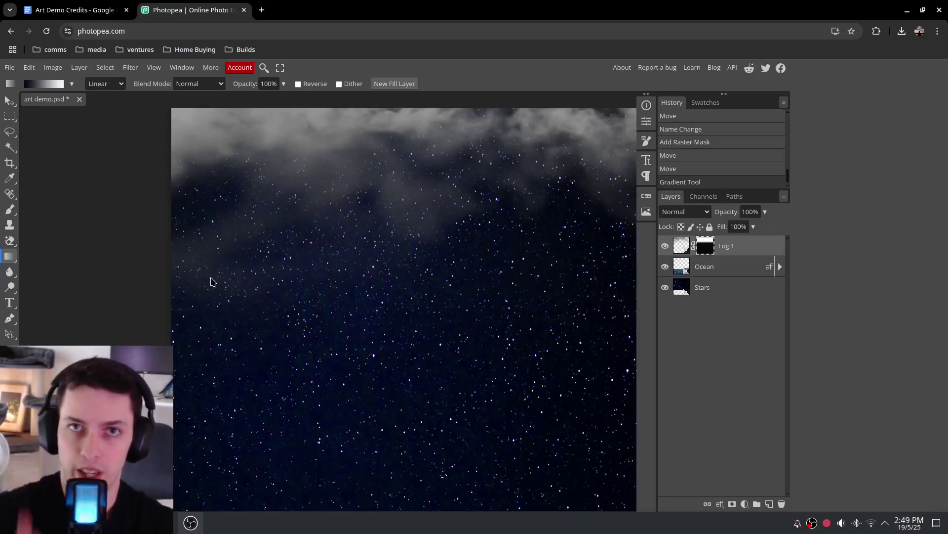
# Shift the Fog 1 band, then redraw mask gradients to fade its lower edge
pyautogui.press('v')
pyautogui.moveTo(211, 282); pyautogui.dragTo(262, 242)
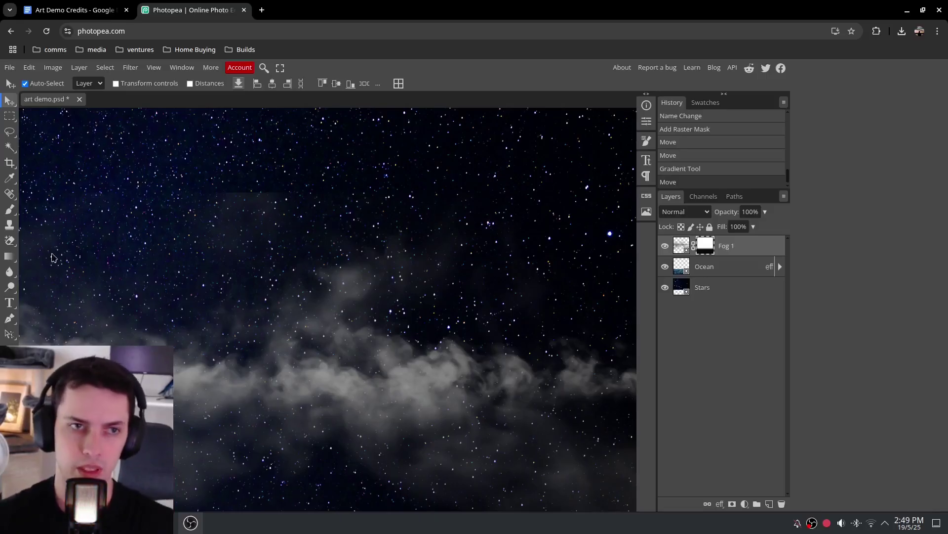
pyautogui.hotkey('ctrl', '0')
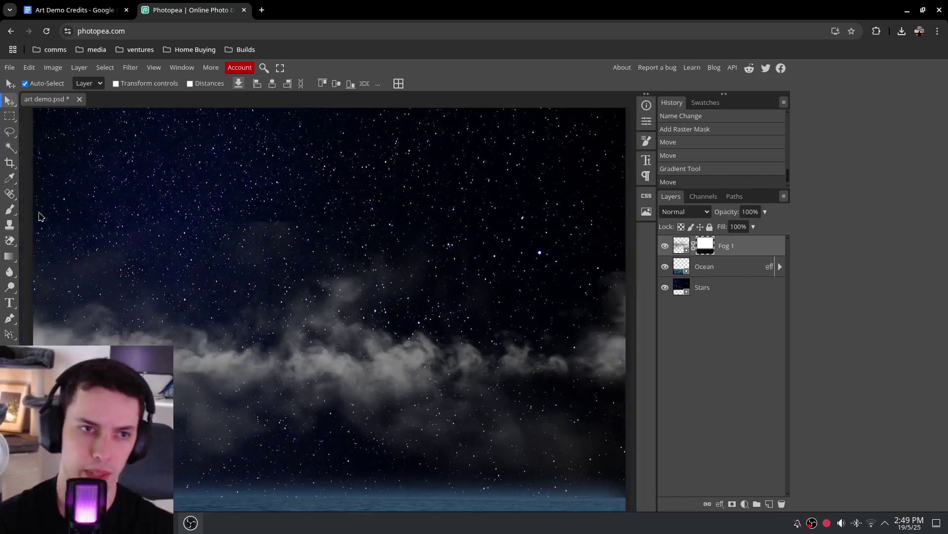
pyautogui.click(9, 256)
pyautogui.moveTo(205, 460); pyautogui.dragTo(207, 350)
pyautogui.moveTo(251, 455); pyautogui.dragTo(234, 196)
pyautogui.moveTo(350, 385); pyautogui.dragTo(333, 361)
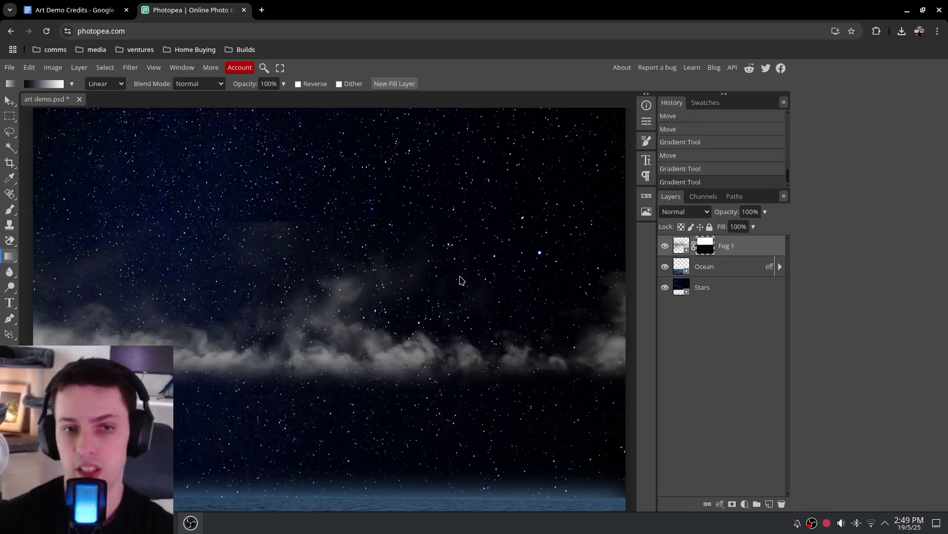
# Lower the fog band to just above the horizon, then undo one step
pyautogui.hotkey('ctrl', '-')
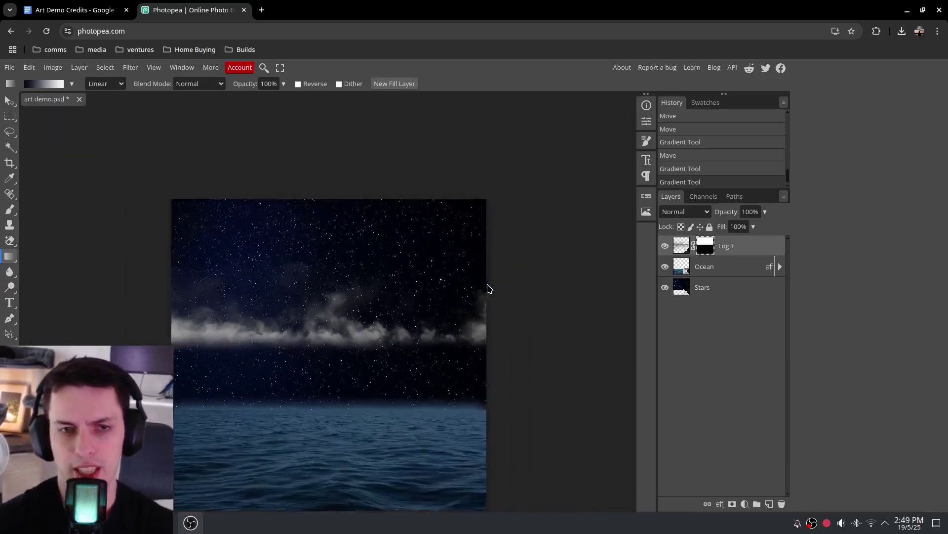
pyautogui.click(10, 100)
pyautogui.moveTo(326, 338); pyautogui.dragTo(325, 393)
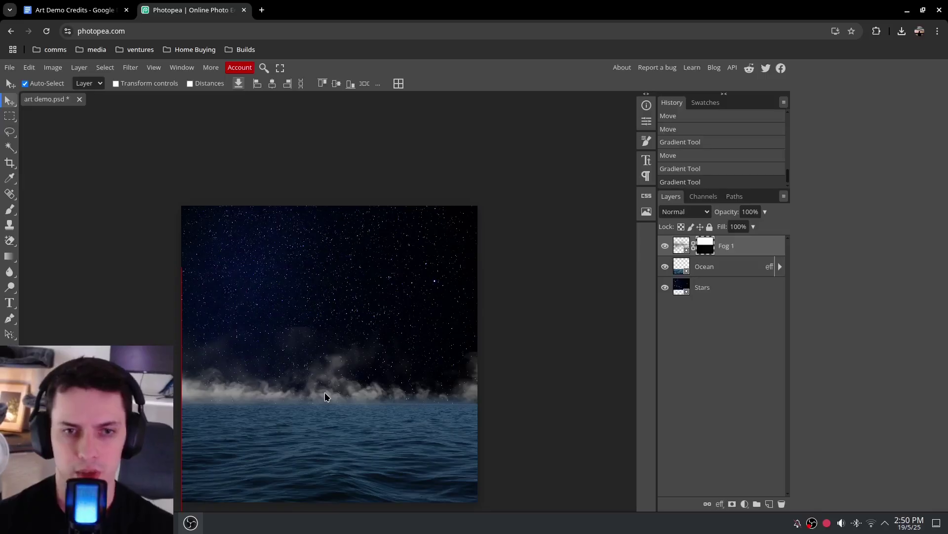
pyautogui.hotkey('ctrl', 'z')
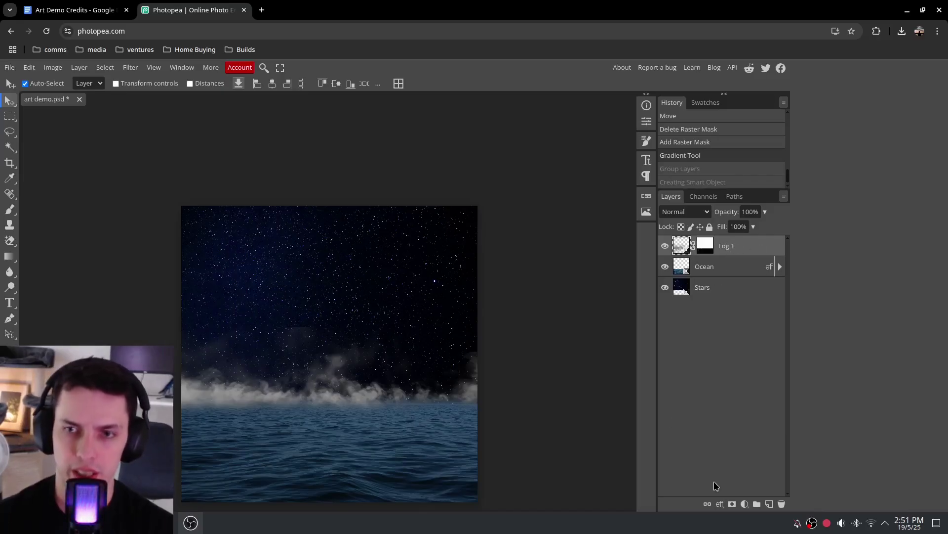
# Add and delete an unwanted mask, then group Fog 1 into Folder 1 with Ctrl+G
pyautogui.click(732, 503)
pyautogui.press('Delete')
pyautogui.press('g')
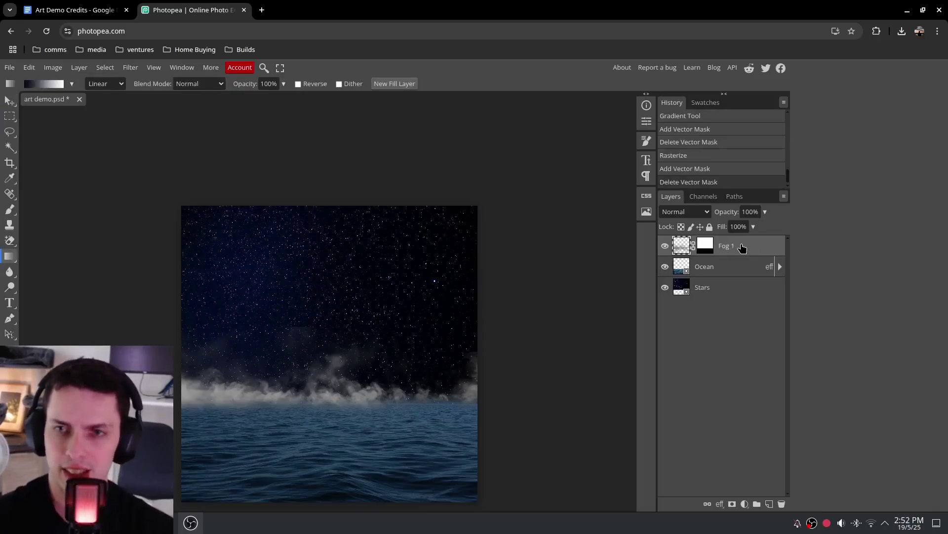
pyautogui.hotkey('ctrl', 'g')
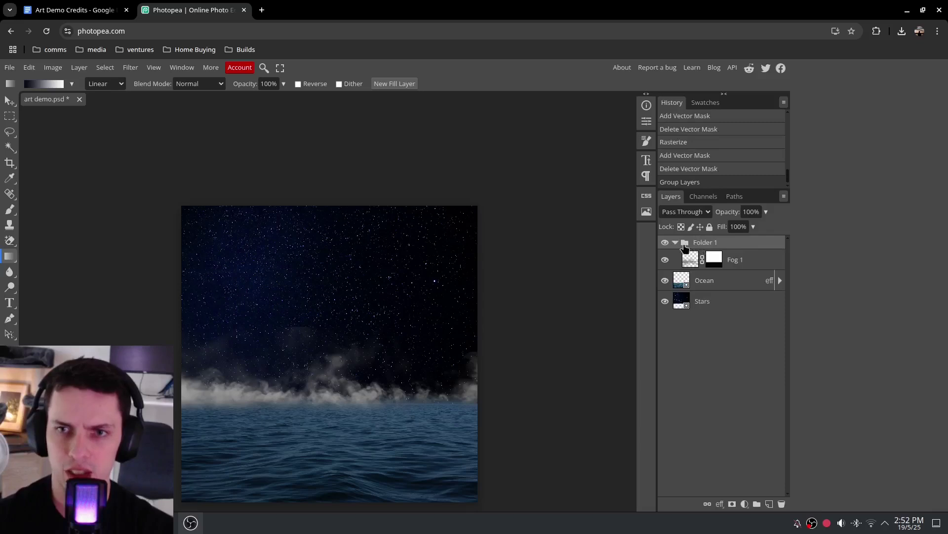
pyautogui.click(675, 243)
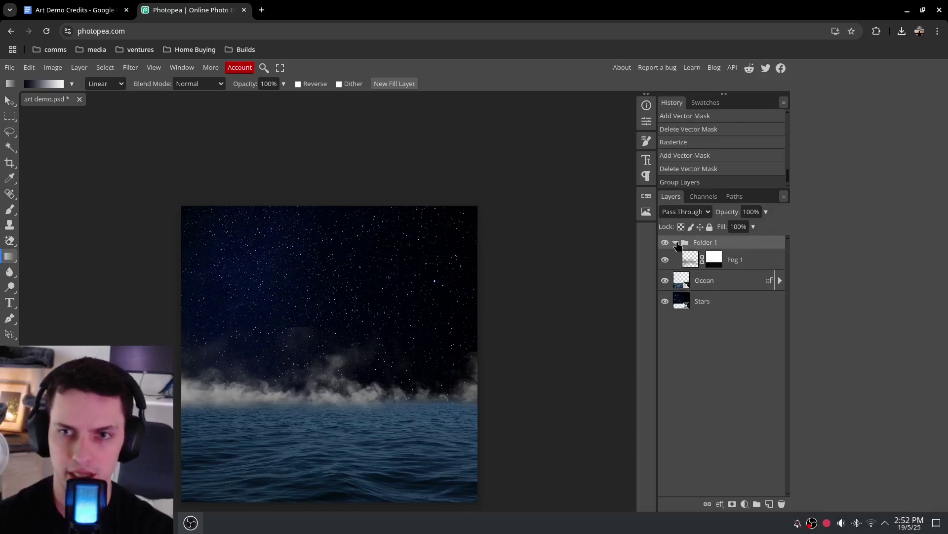
# Convert Folder 1 to a smart object and rasterize it into a single layer
pyautogui.rightClick(697, 241)
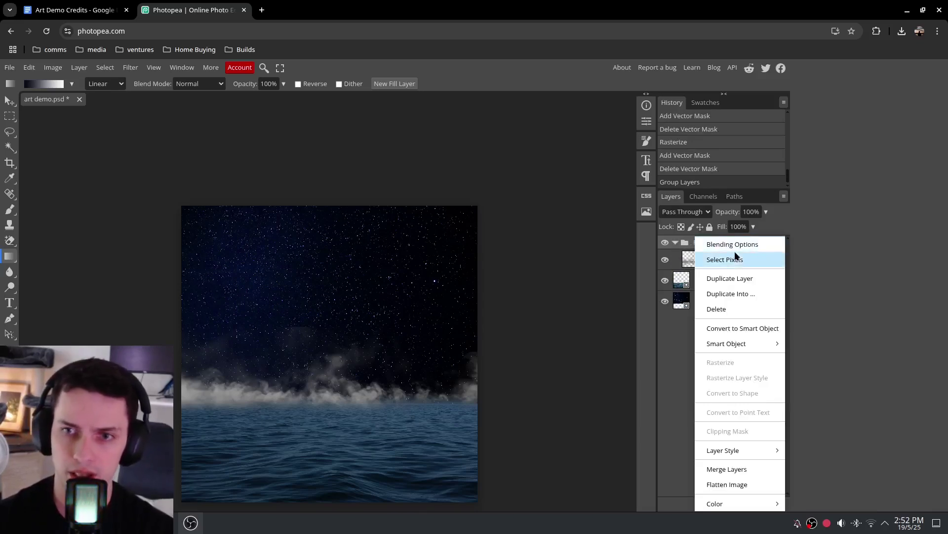
pyautogui.click(736, 328)
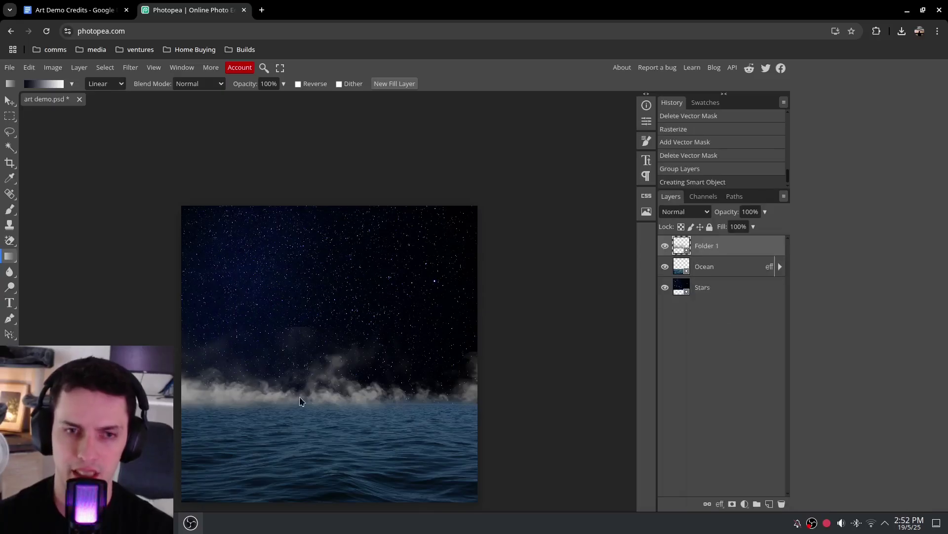
pyautogui.click(218, 379)
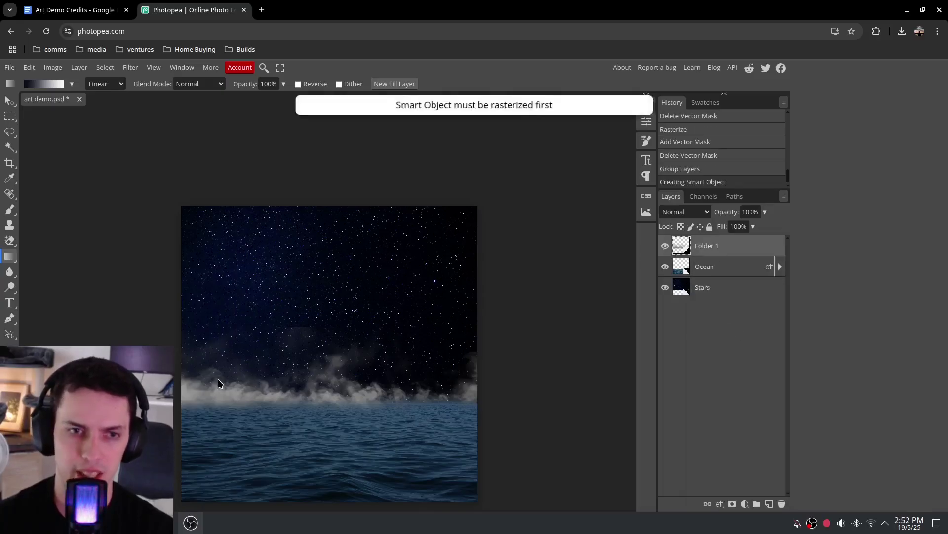
pyautogui.rightClick(704, 248)
pyautogui.click(649, 362)
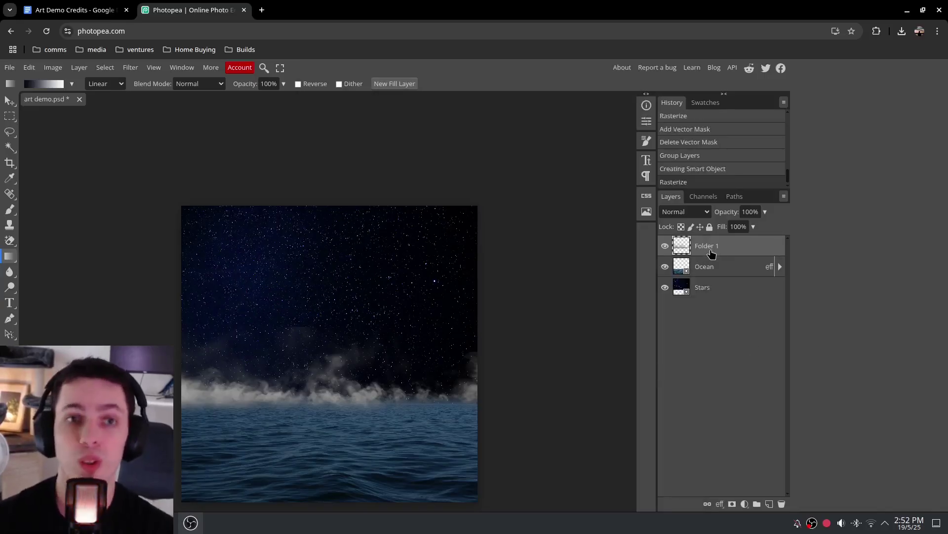
# Add a raster mask to Folder 1 and drag a gradient to fade the fog's top edge
pyautogui.click(733, 504)
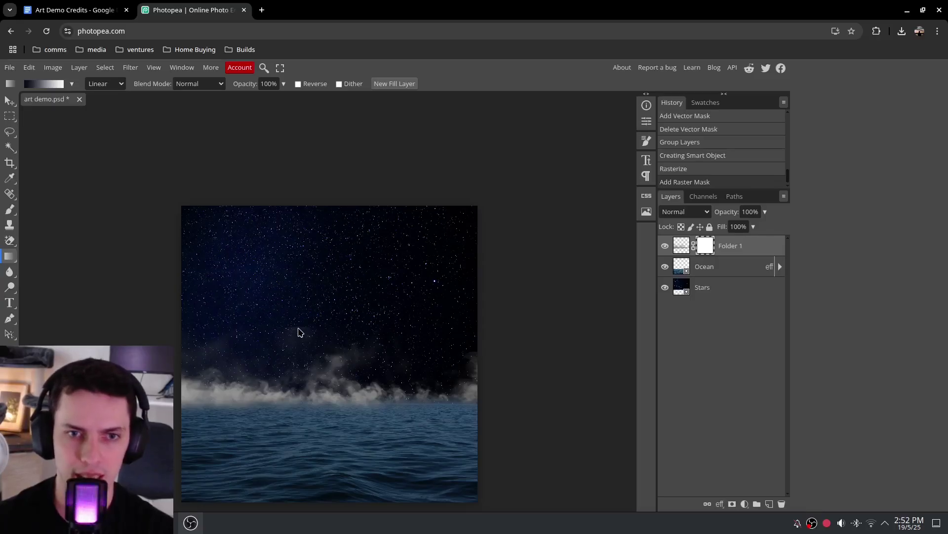
pyautogui.moveTo(303, 336); pyautogui.dragTo(305, 364)
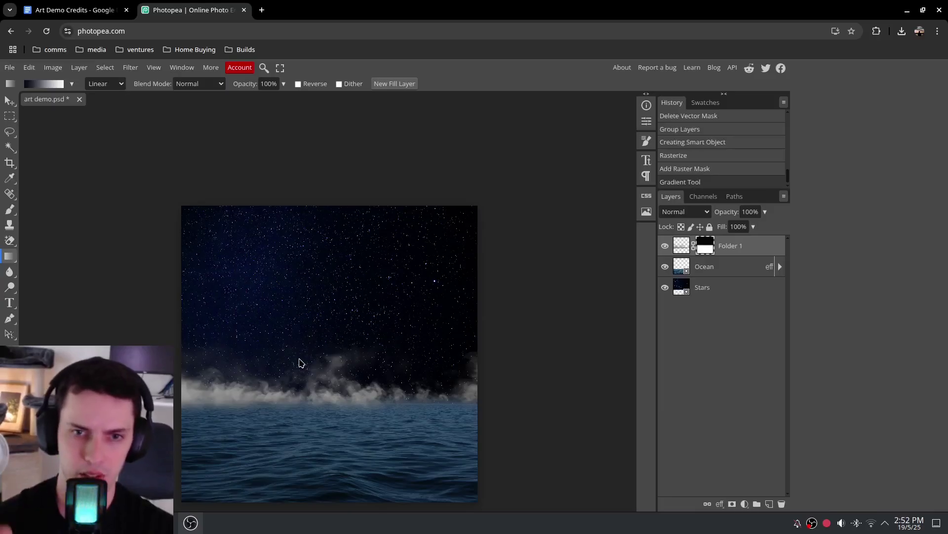
pyautogui.press('v')
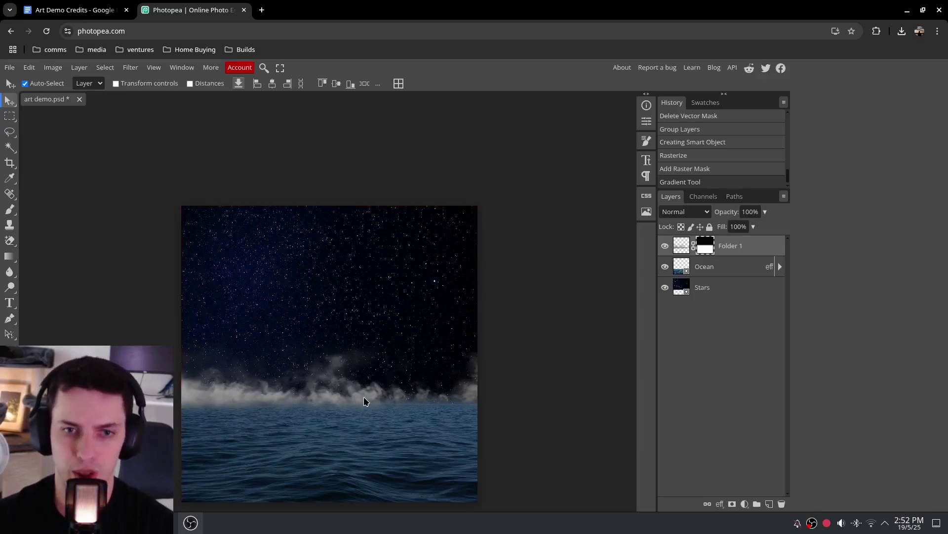
pyautogui.scroll(4, 386, 382)
pyautogui.scroll(-4, 386, 381)
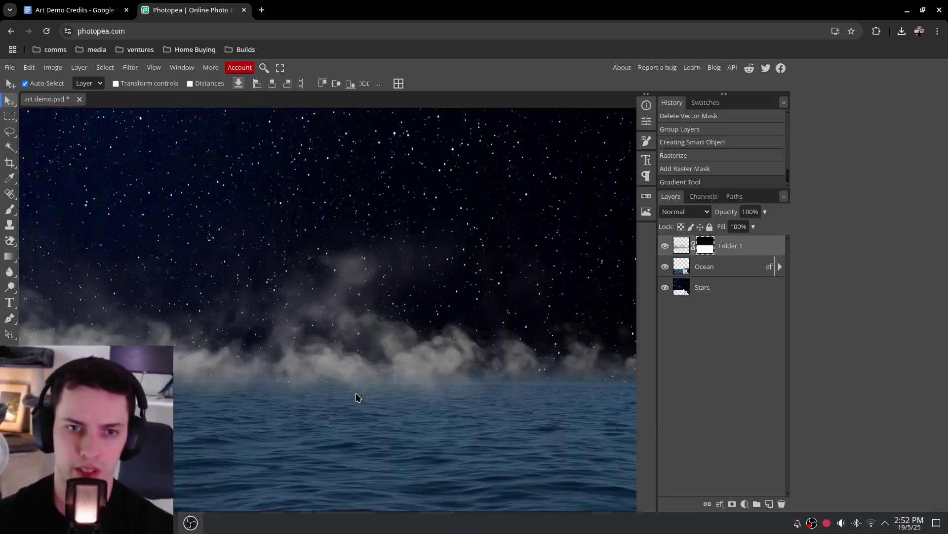
pyautogui.scroll(-2, 378, 435)
pyautogui.scroll(2, 370, 432)
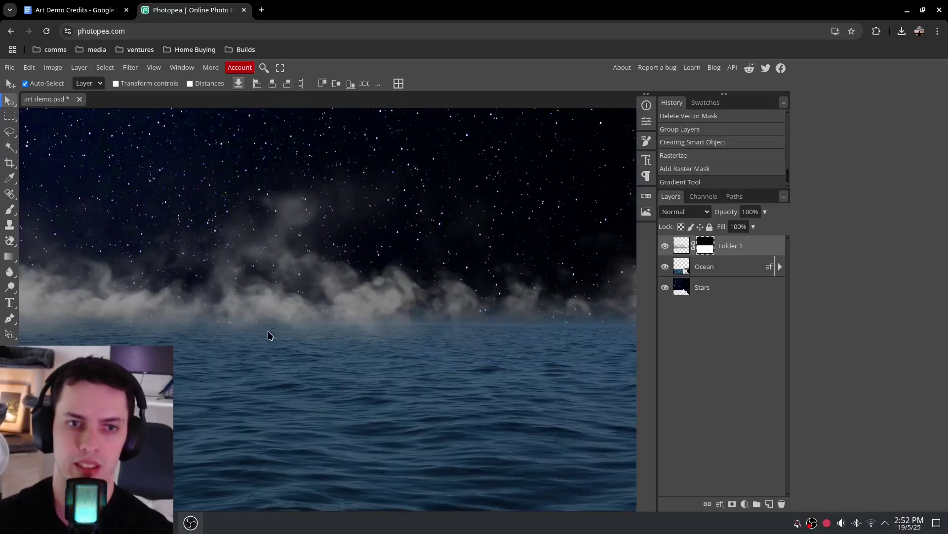
pyautogui.scroll(-3, 433, 303)
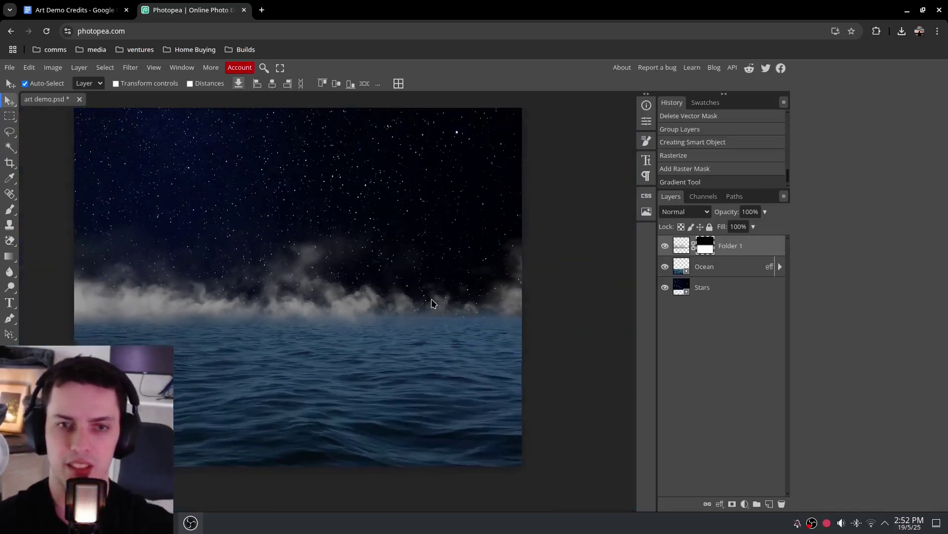
pyautogui.scroll(1, 445, 334)
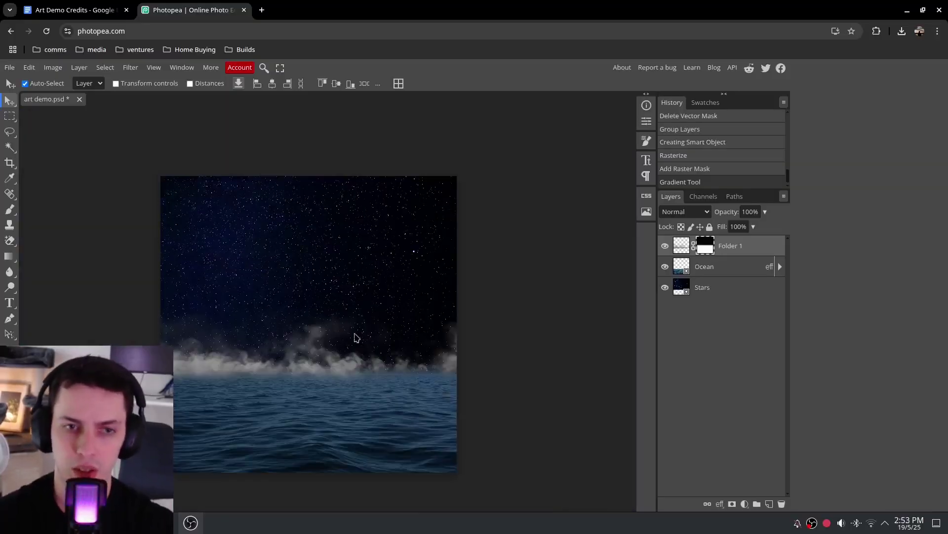
pyautogui.hotkey('alt', 'Tab')
# Drag the ambient long fog PNG from Dolphin into the Photopea document and confirm the placement
pyautogui.click(868, 401)
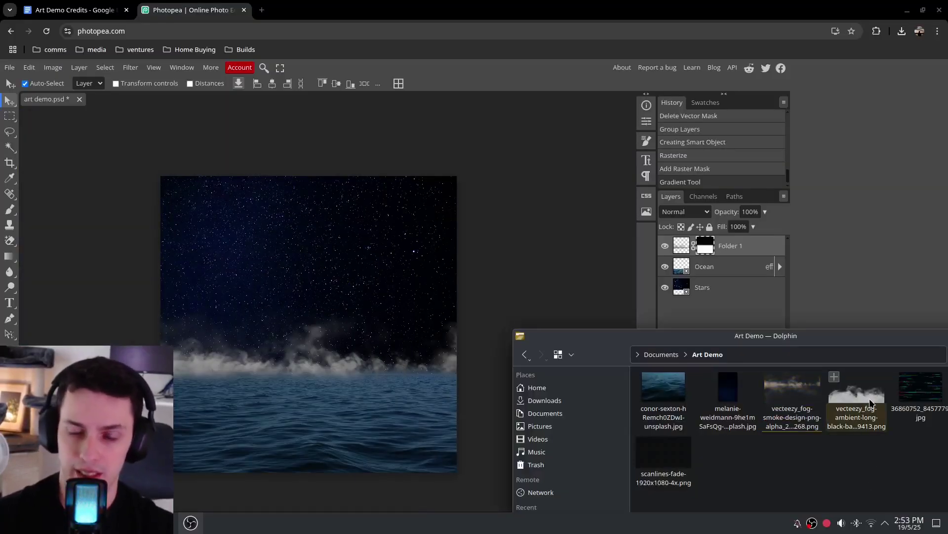
pyautogui.moveTo(870, 403); pyautogui.dragTo(346, 358)
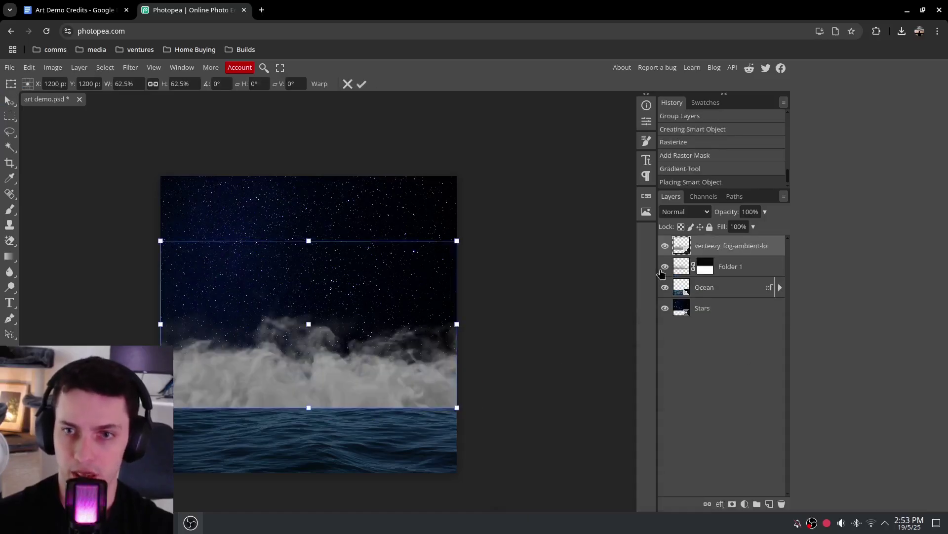
pyautogui.press('Return')
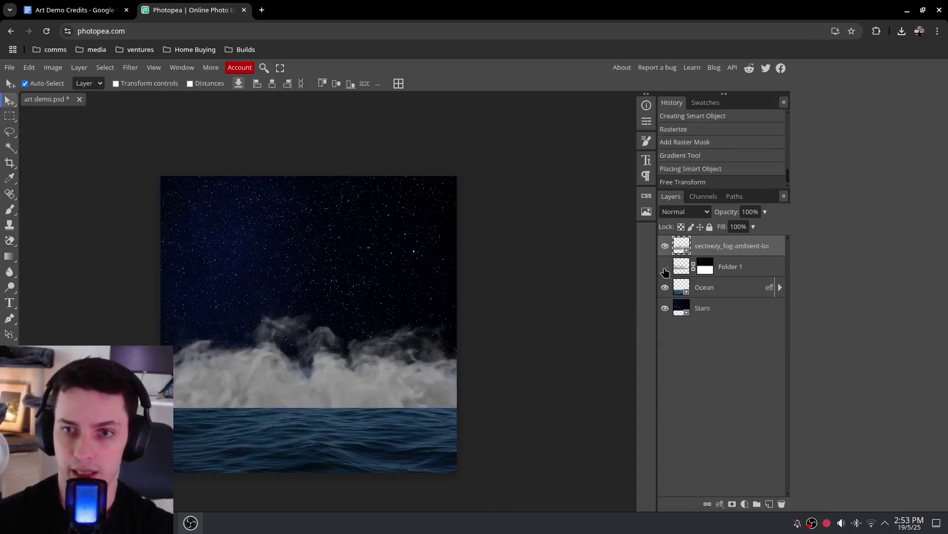
# Rename Folder 1 to 'Fog 1' and the new fog layer to 'Fog 2'
pyautogui.doubleClick(730, 266)
pyautogui.write('Fog 1')
pyautogui.press('Return')
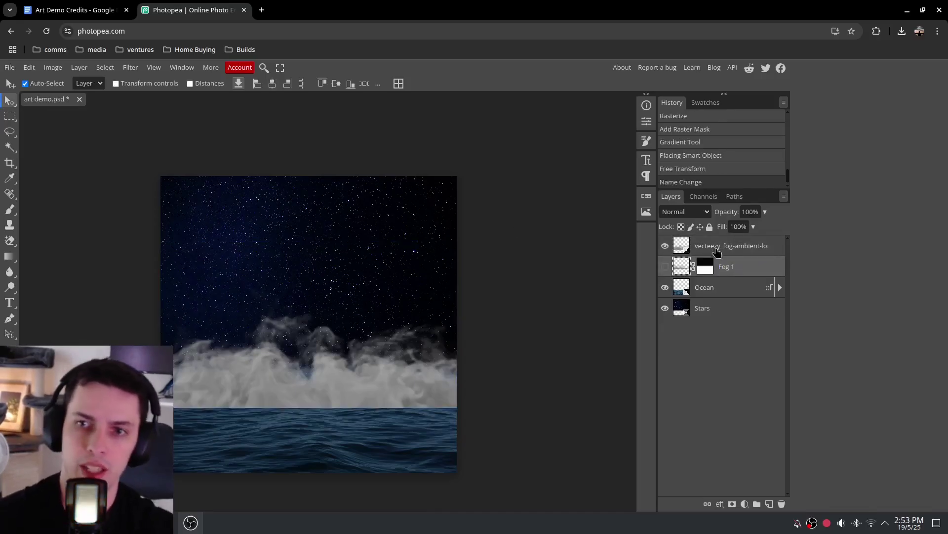
pyautogui.doubleClick(719, 247)
pyautogui.hotkey('ctrl', 'f')
pyautogui.write('og 2')
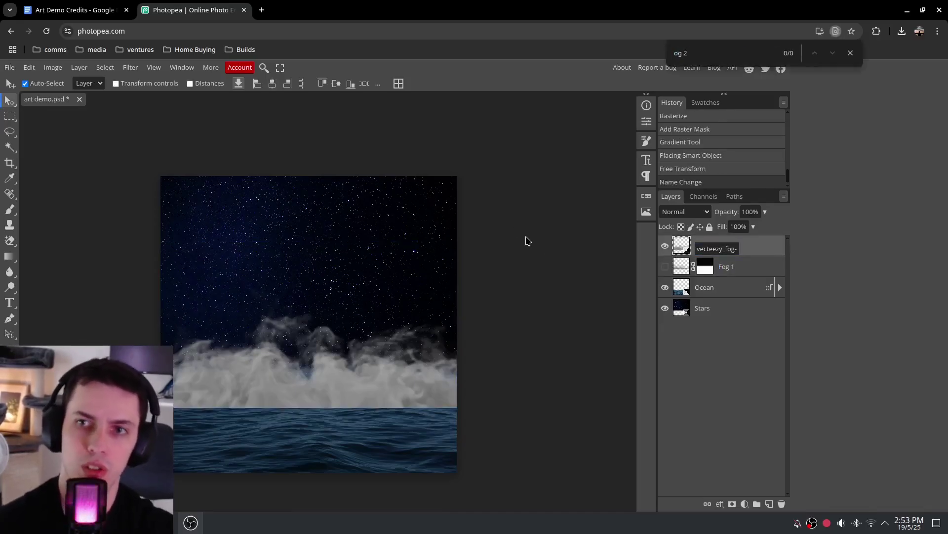
pyautogui.press('Escape')
pyautogui.doubleClick(732, 252)
pyautogui.write('Fog 2')
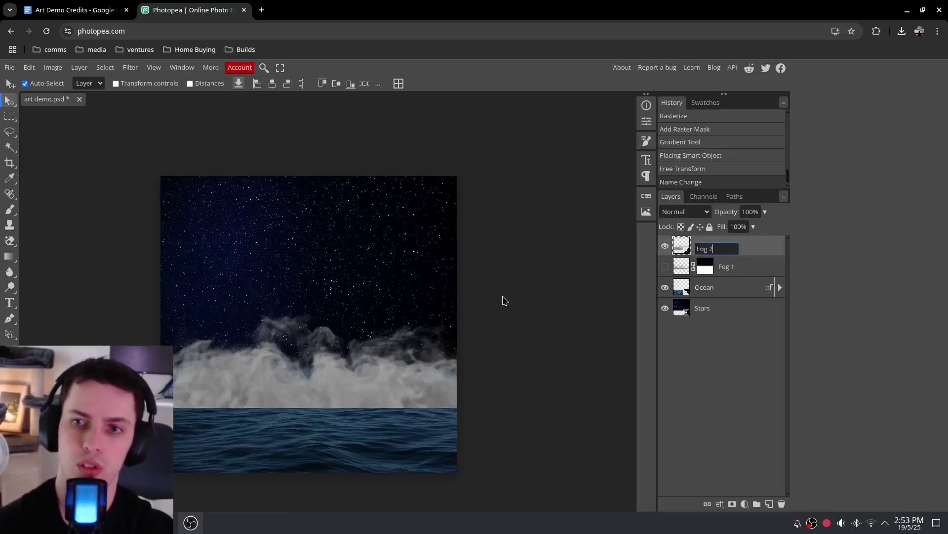
pyautogui.press('Return')
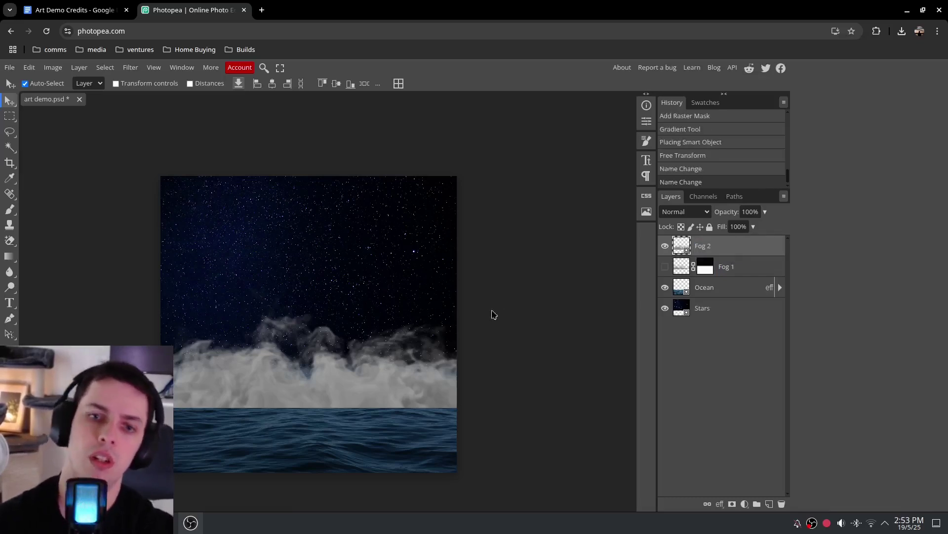
# Position Fog 2 so its mist rests on the ocean horizon, flush with the left edge
pyautogui.moveTo(277, 356); pyautogui.dragTo(271, 275)
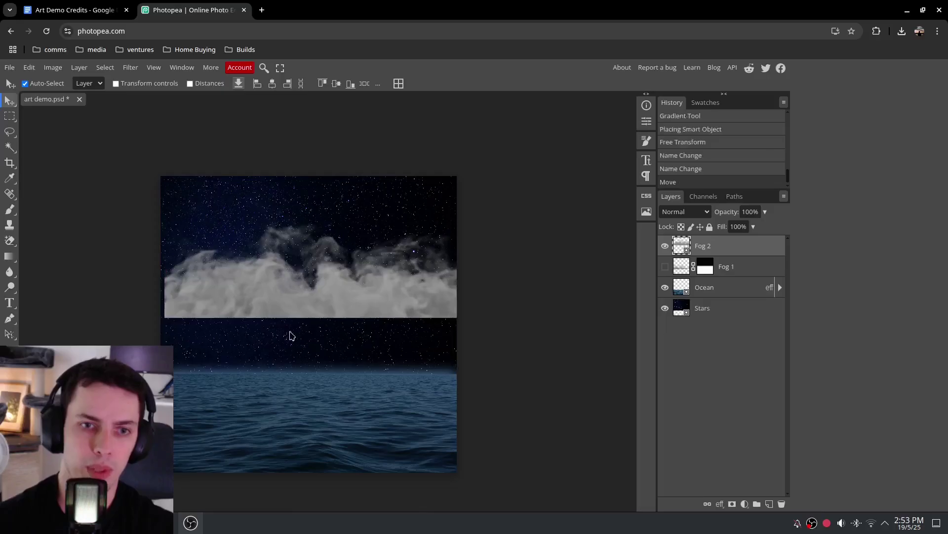
pyautogui.scroll(3, 347, 331)
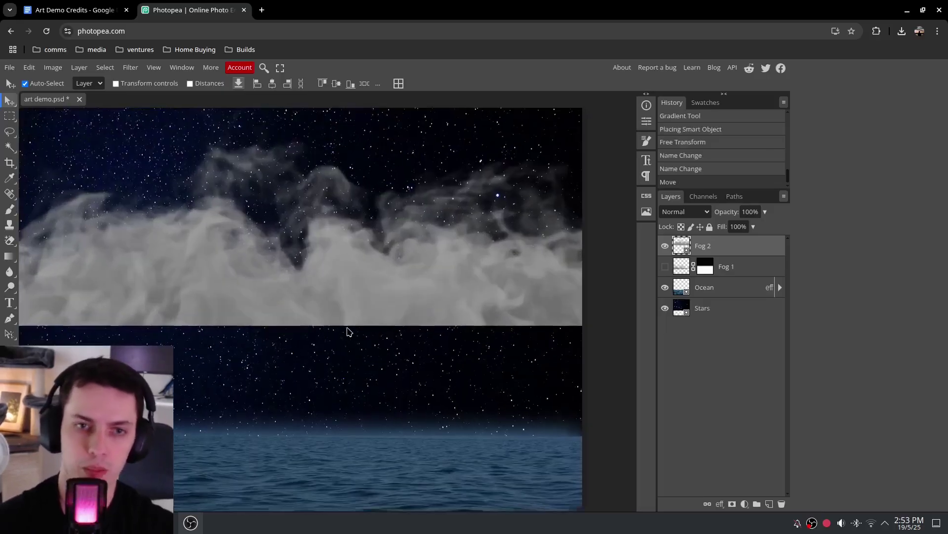
pyautogui.moveTo(393, 285); pyautogui.dragTo(398, 402)
pyautogui.hscroll(-5, 360, 391)
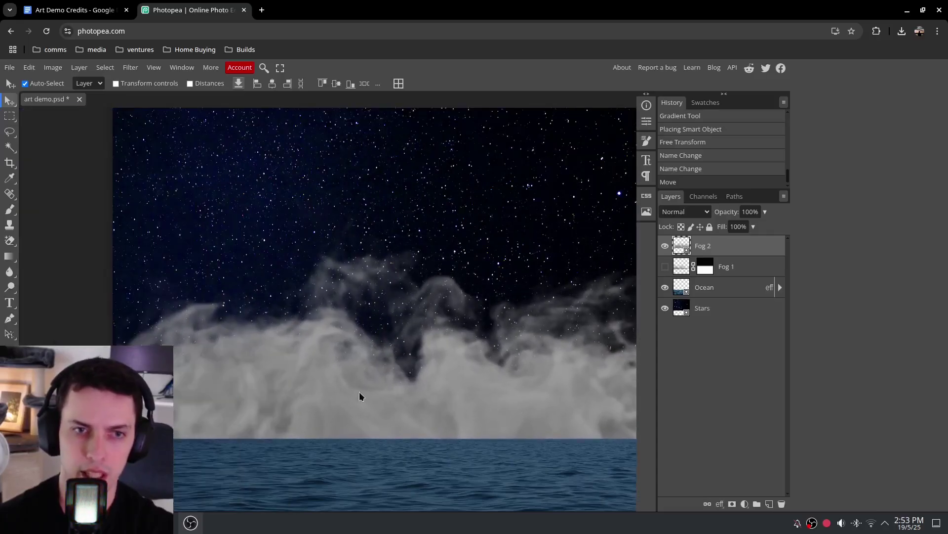
pyautogui.moveTo(317, 394); pyautogui.dragTo(313, 402)
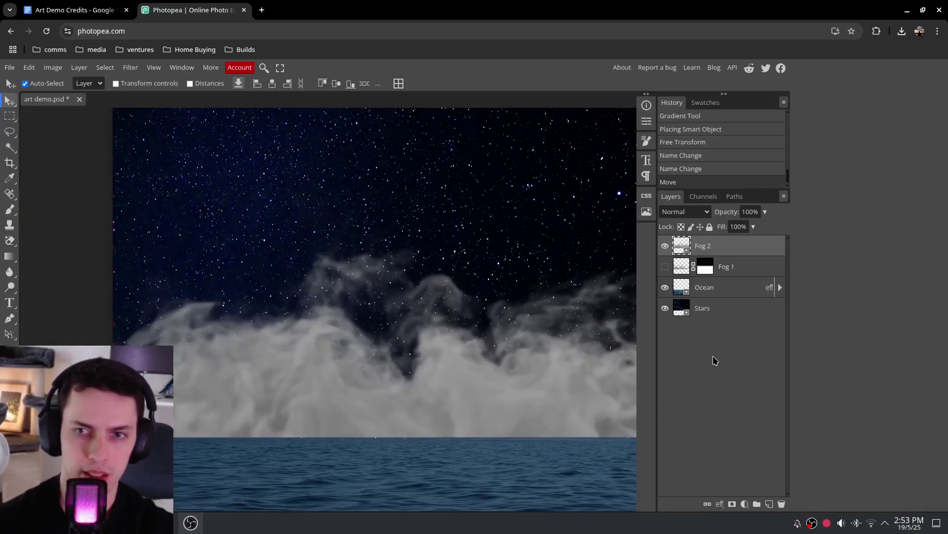
# Set Fog 2 to the Linear Dodge blend mode with 28% opacity
pyautogui.click(711, 211)
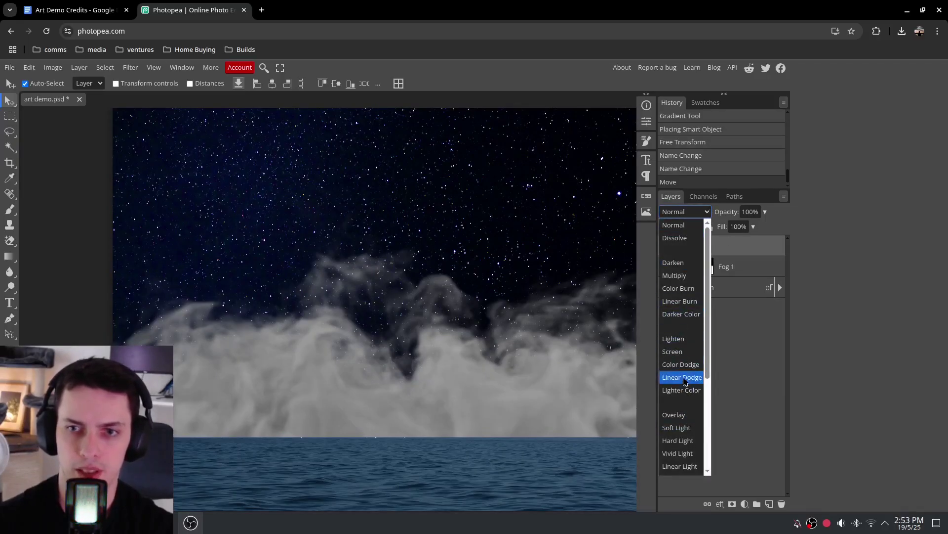
pyautogui.click(674, 415)
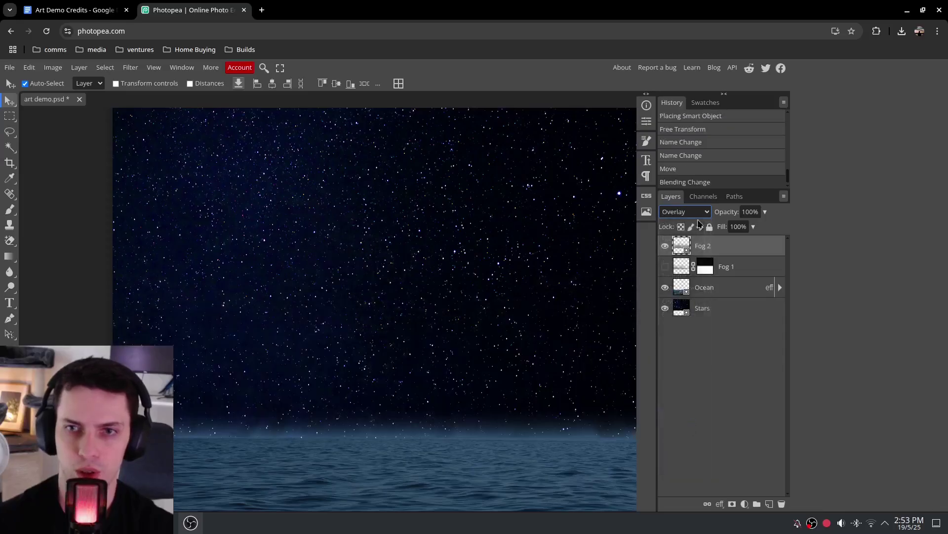
pyautogui.scroll(3, 698, 211)
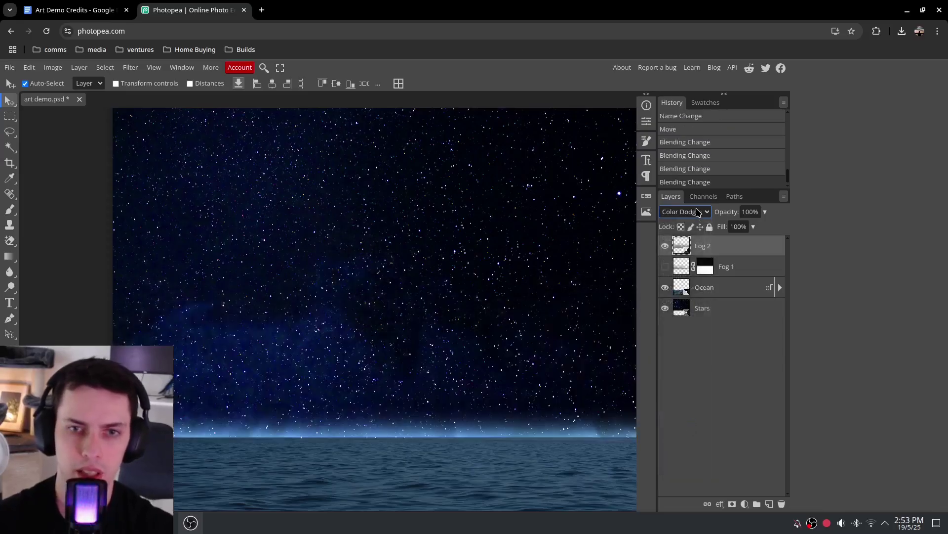
pyautogui.scroll(3, 698, 211)
pyautogui.scroll(-2, 698, 211)
pyautogui.scroll(-2, 698, 211)
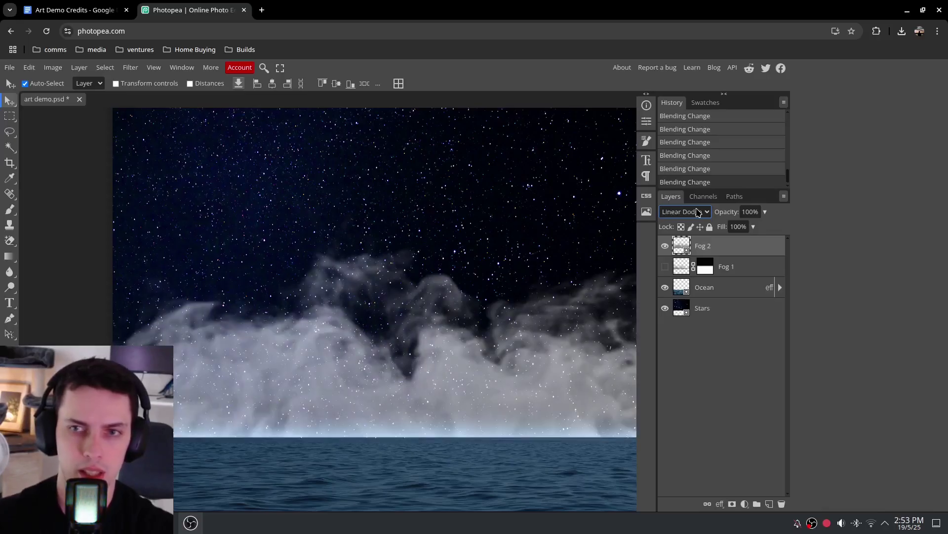
pyautogui.scroll(-2, 698, 211)
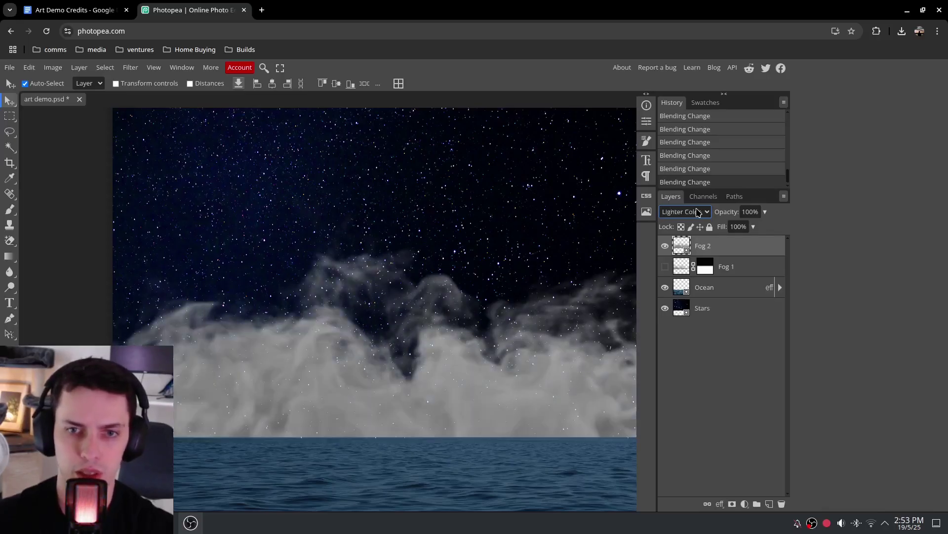
pyautogui.scroll(-1, 698, 211)
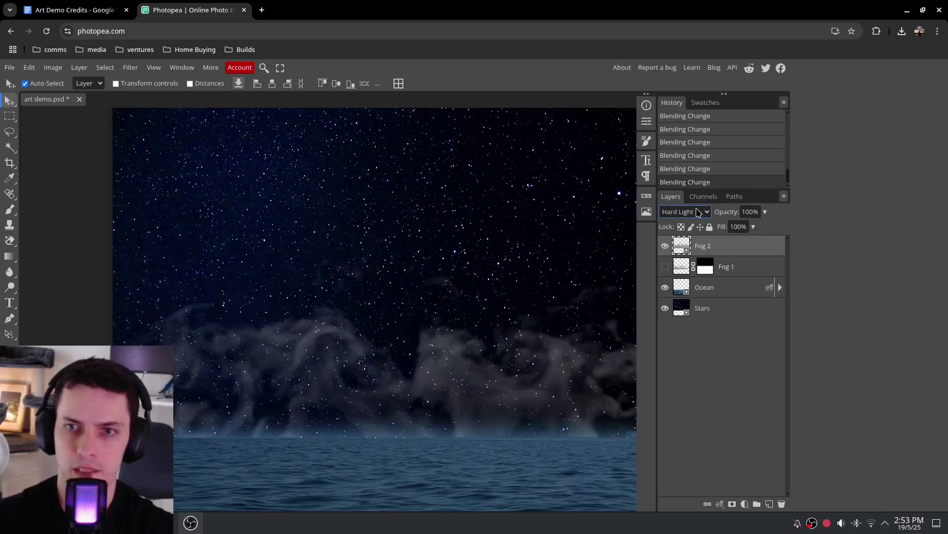
pyautogui.scroll(-4, 697, 212)
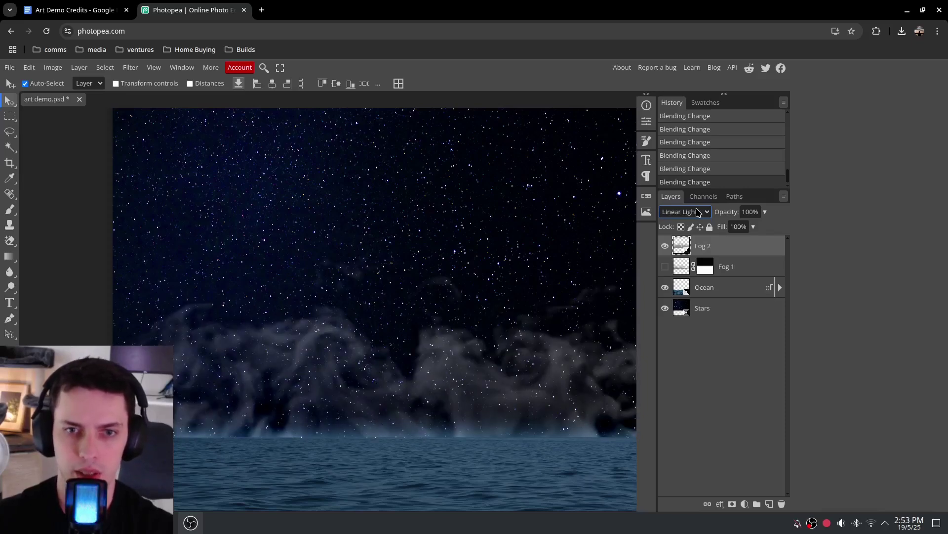
pyautogui.scroll(8, 698, 211)
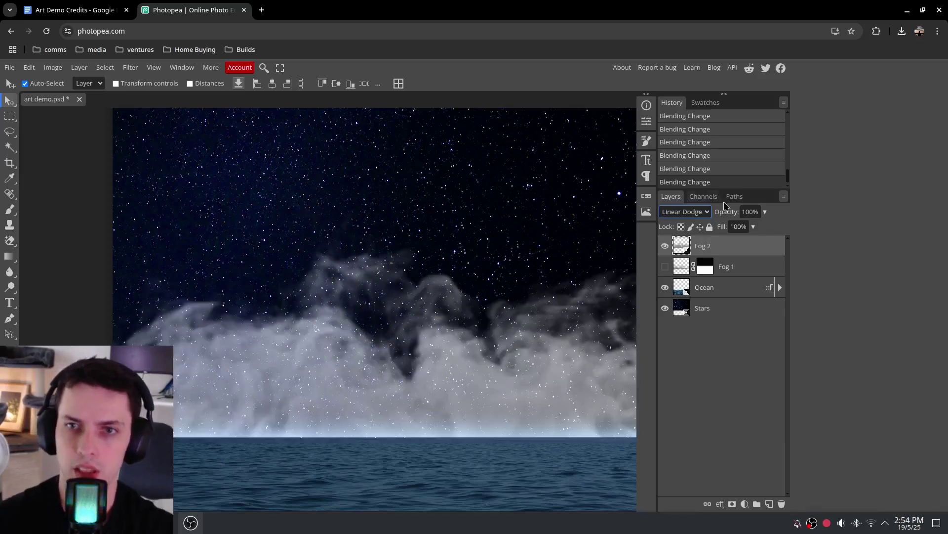
pyautogui.click(765, 212)
pyautogui.moveTo(765, 227); pyautogui.dragTo(730, 226)
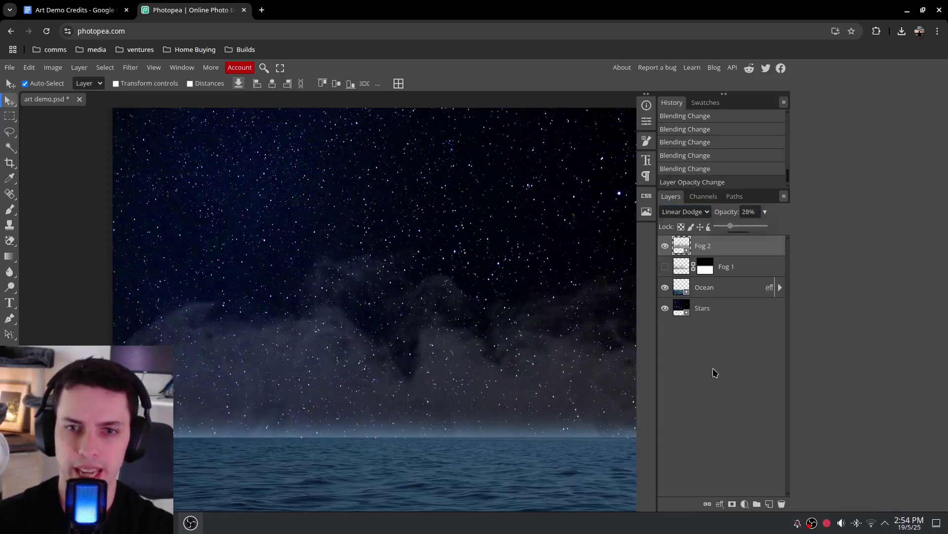
pyautogui.scroll(-2, 559, 360)
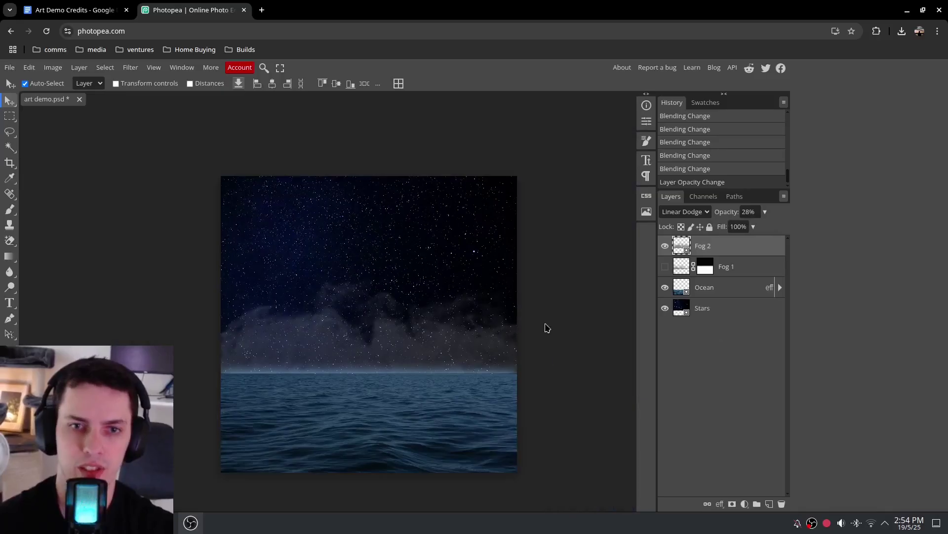
# Make Fog 1 visible again and dim it to about half opacity
pyautogui.click(664, 267)
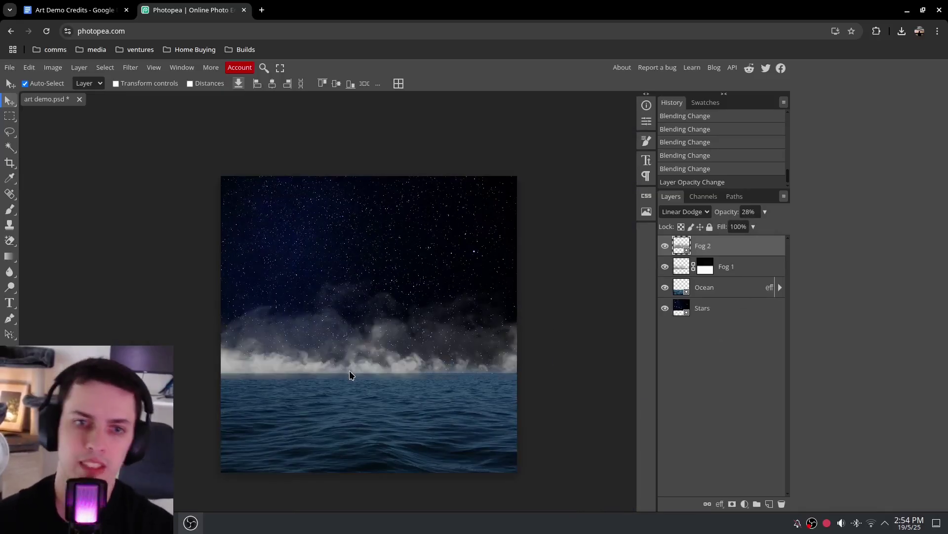
pyautogui.click(751, 273)
pyautogui.click(765, 213)
pyautogui.moveTo(765, 225); pyautogui.dragTo(741, 238)
# Toggle Fog 1 and Fog 2 off and on to compare the scene with and without fog
pyautogui.click(742, 240)
pyautogui.click(665, 266)
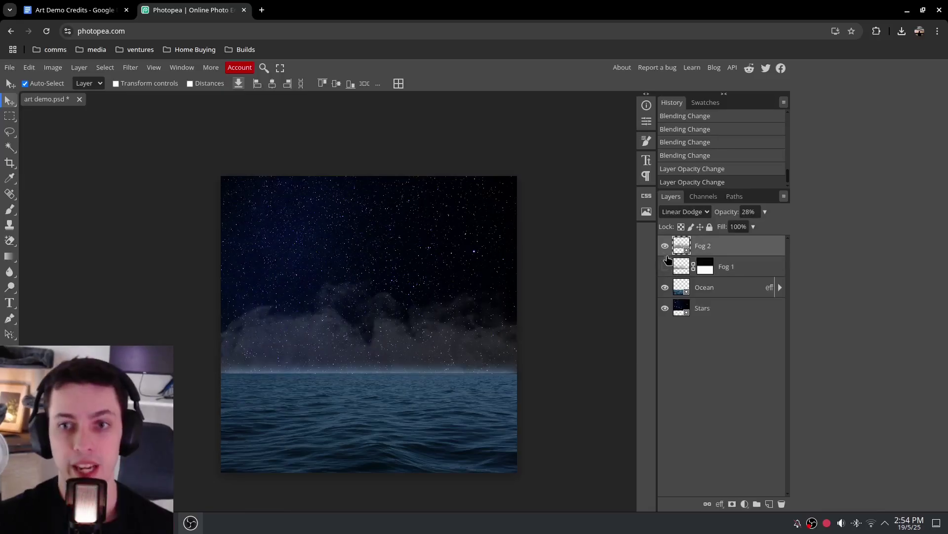
pyautogui.click(665, 245)
pyautogui.click(665, 266)
pyautogui.click(664, 245)
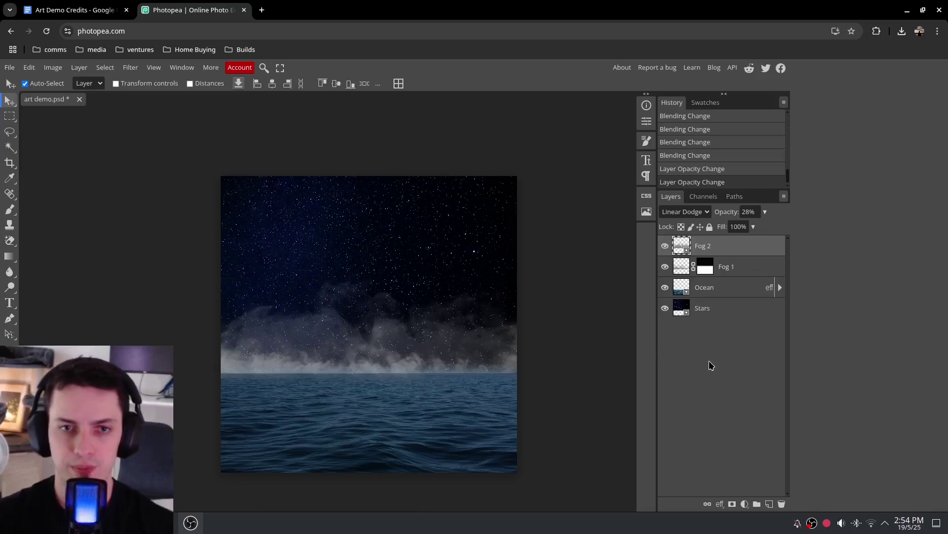
pyautogui.hotkey('alt', 'Tab')
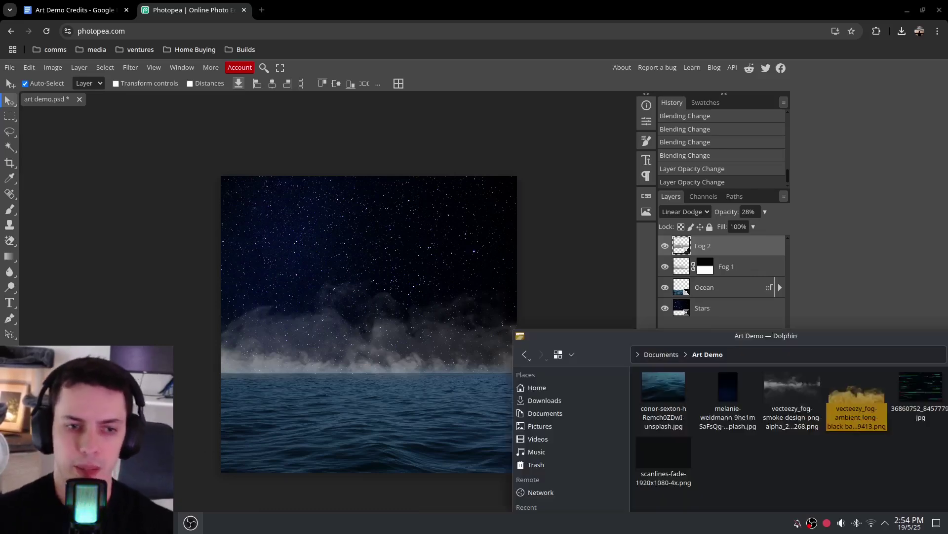
# Open the Details properties of Andromeda_Galaxy_(HUGE).png in Dolphin
pyautogui.moveTo(855, 332); pyautogui.dragTo(668, 329)
pyautogui.click(806, 388)
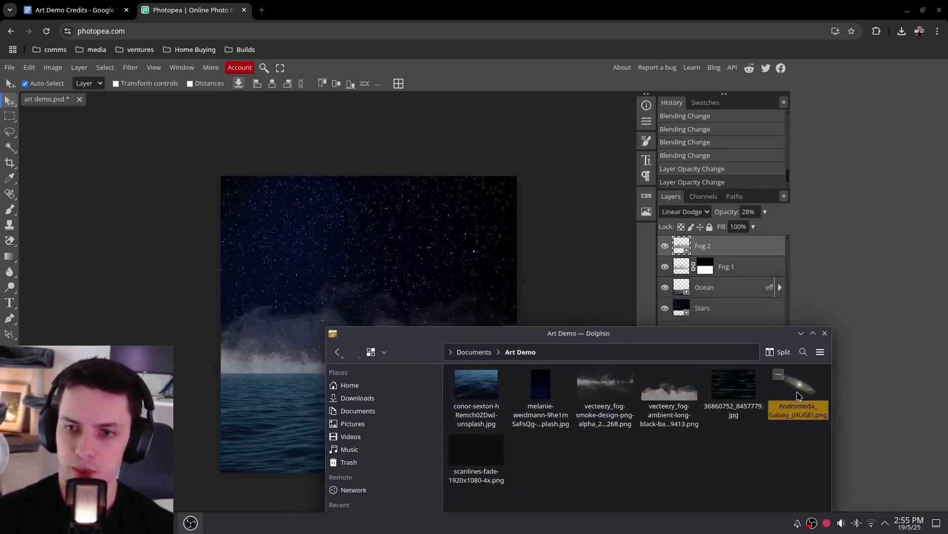
pyautogui.rightClick(807, 388)
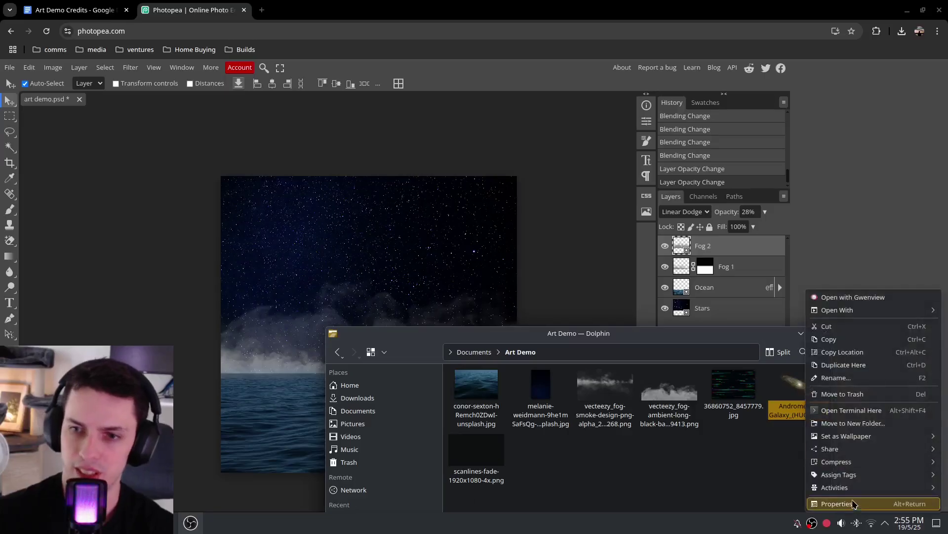
pyautogui.click(856, 504)
pyautogui.click(677, 311)
# Confirm the 305.2 MiB size and 8,000 × 5,000 dimensions, then drag the galaxy into Photopea
pyautogui.moveTo(555, 337); pyautogui.dragTo(573, 337)
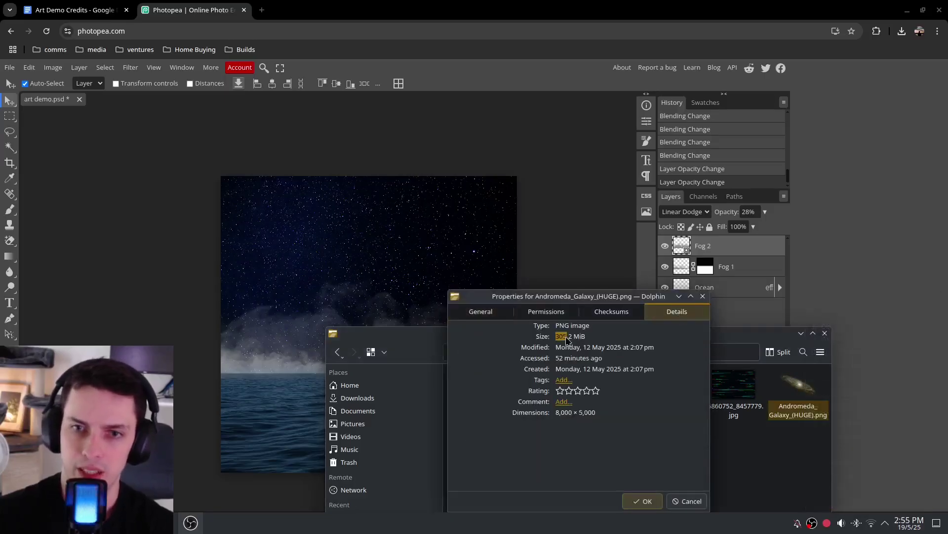
pyautogui.moveTo(553, 415); pyautogui.dragTo(583, 413)
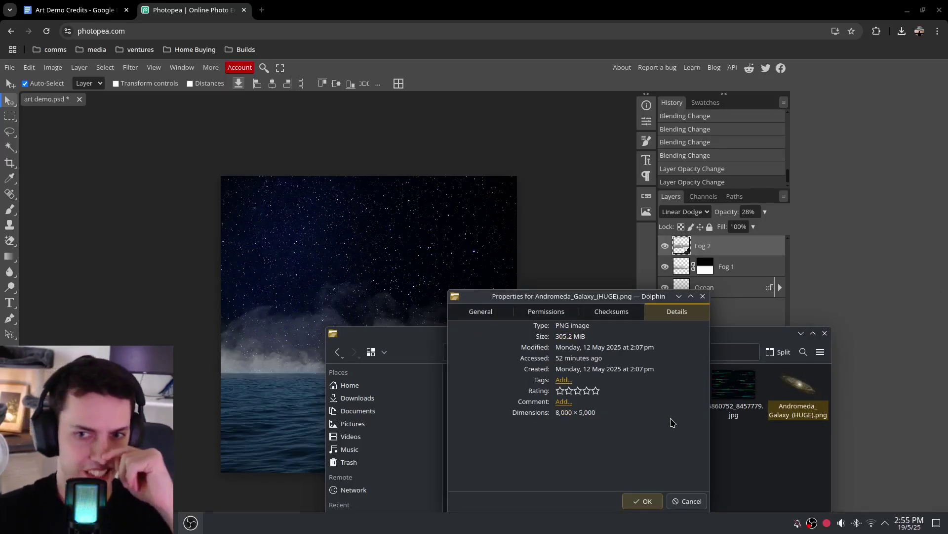
pyautogui.click(703, 296)
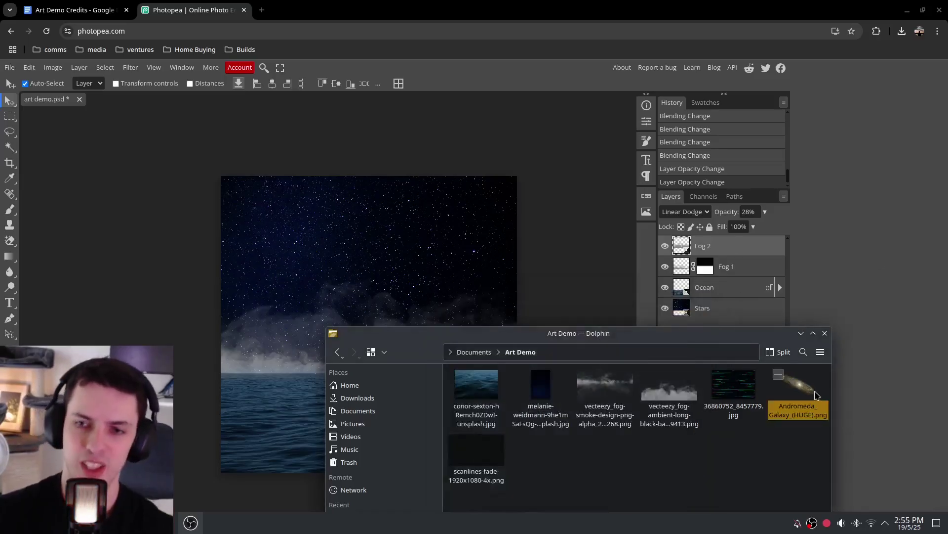
pyautogui.moveTo(809, 388); pyautogui.dragTo(372, 275)
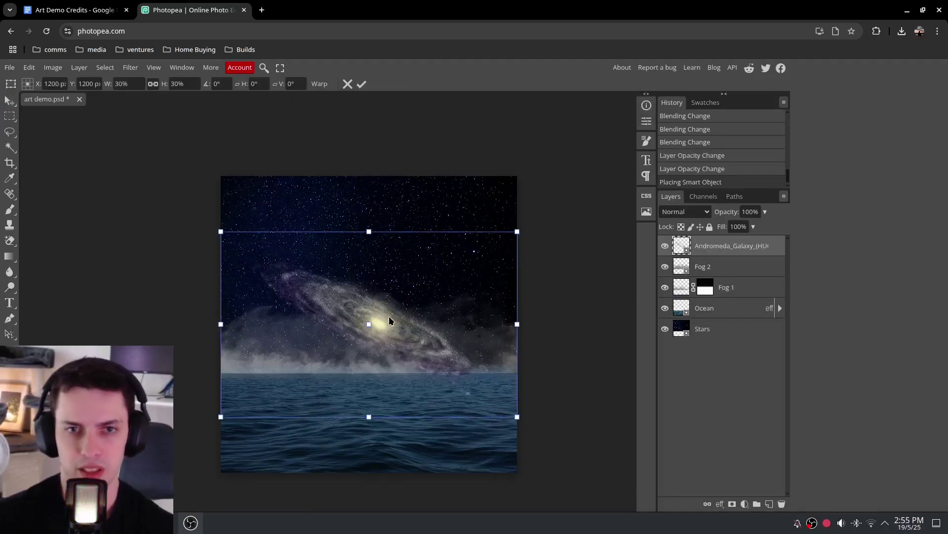
# Commit the placed galaxy layer, nudging it slightly up and to the right
pyautogui.moveTo(376, 331); pyautogui.dragTo(273, 228)
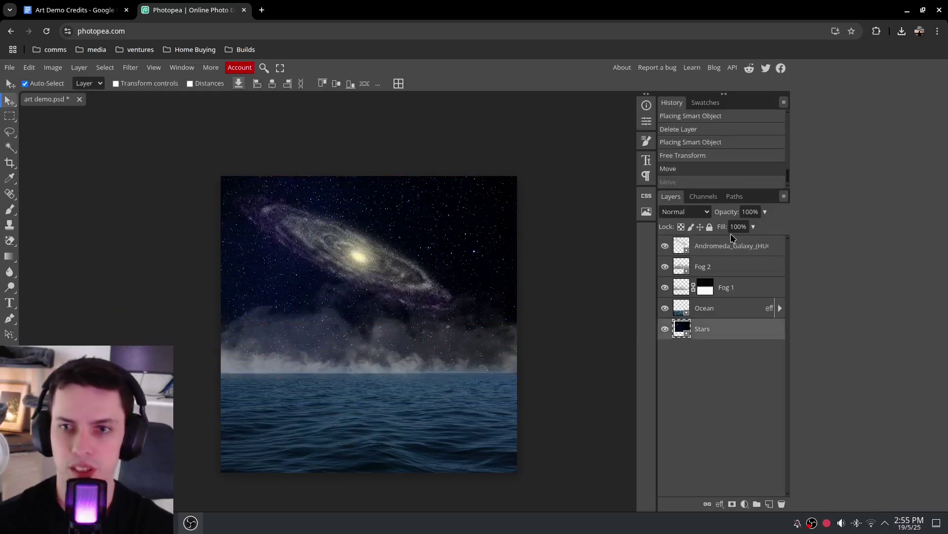
pyautogui.click(733, 246)
pyautogui.moveTo(360, 260)
pyautogui.mouseDown()
pyautogui.moveTo(366, 251)
pyautogui.moveTo(372, 264)
pyautogui.mouseUp()
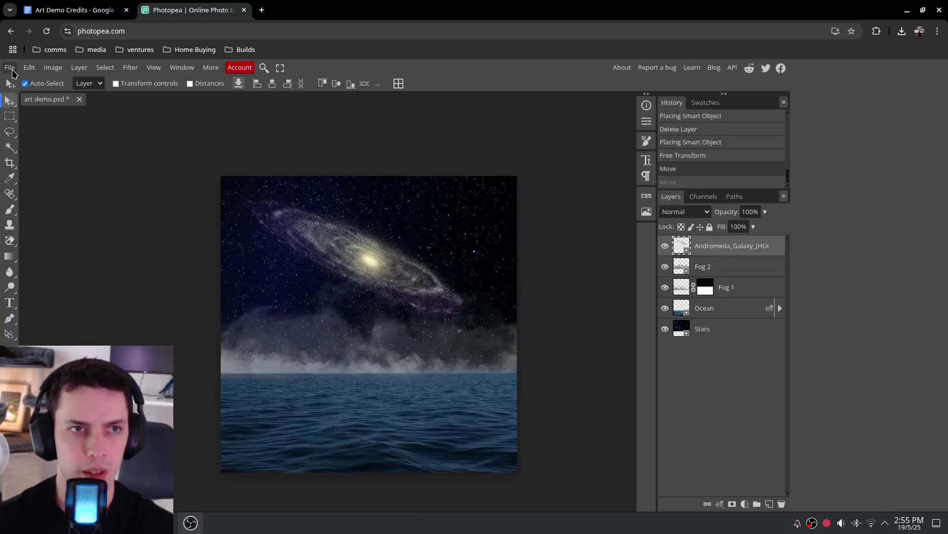
# Free Transform the galaxy, enlarging it to about 77% and repositioning it over the sky
pyautogui.click(29, 68)
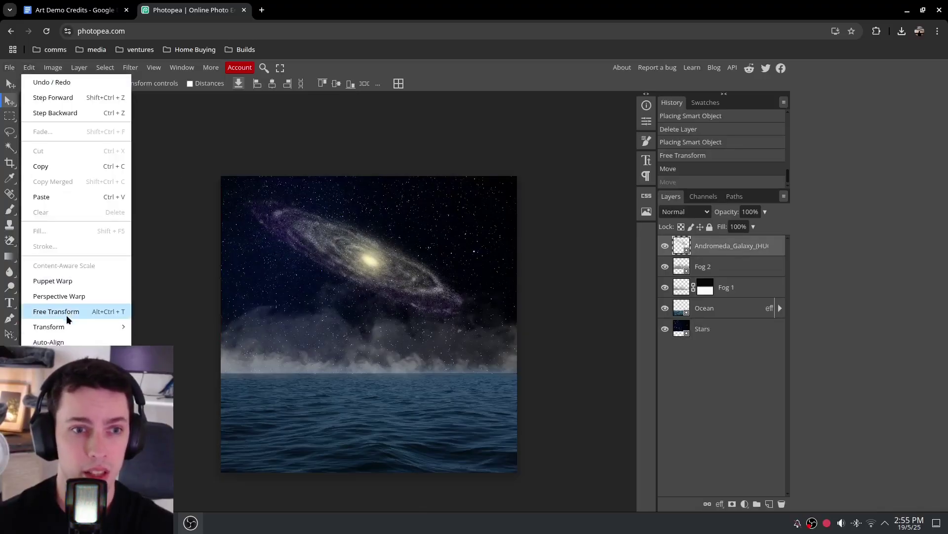
pyautogui.moveTo(70, 327)
pyautogui.click(152, 343)
pyautogui.moveTo(508, 355); pyautogui.dragTo(641, 436)
pyautogui.moveTo(193, 172); pyautogui.dragTo(34, 57)
pyautogui.moveTo(351, 246); pyautogui.dragTo(471, 376)
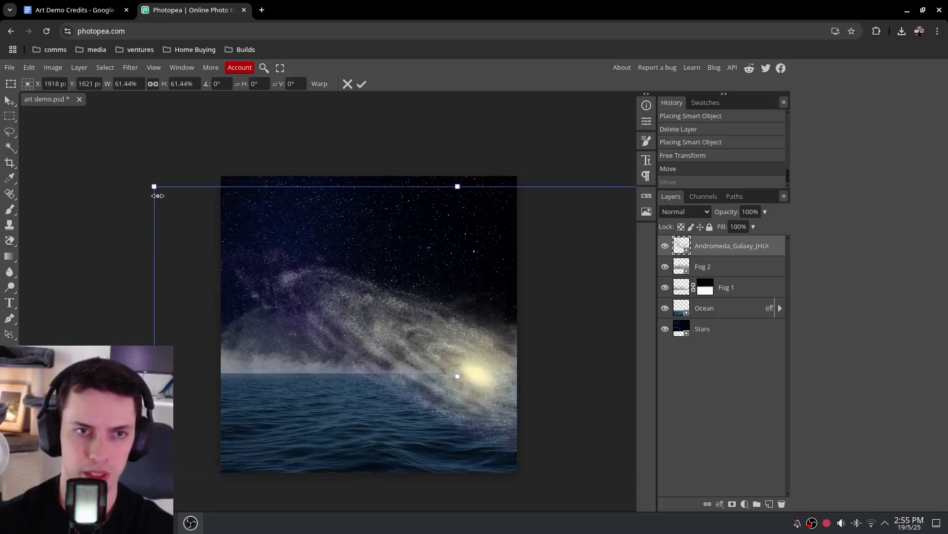
pyautogui.moveTo(154, 186); pyautogui.dragTo(1, 89)
pyautogui.moveTo(410, 328); pyautogui.dragTo(386, 302)
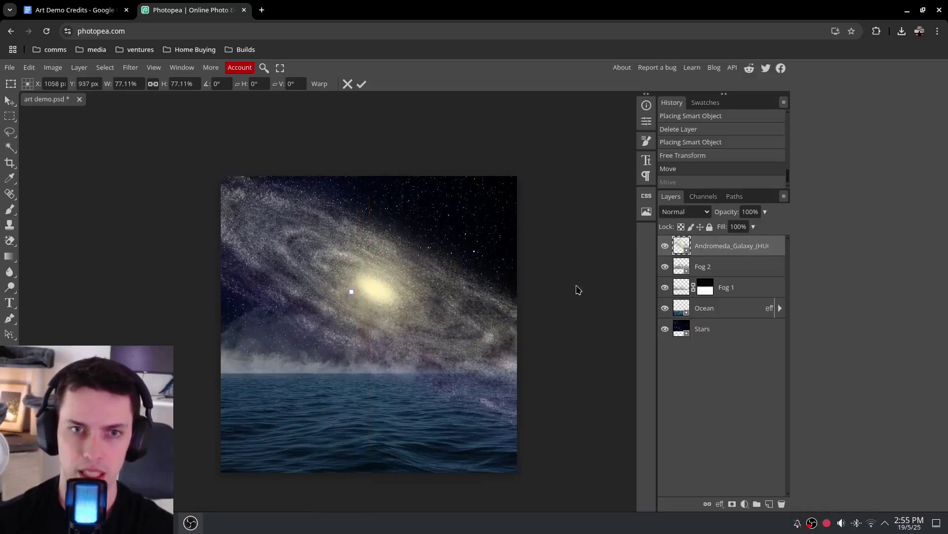
# Settle the galaxy at about 59% scale, centred on the canvas, and commit the transform
pyautogui.hotkey('ctrl', '-')
pyautogui.moveTo(150, 181); pyautogui.dragTo(242, 239)
pyautogui.moveTo(395, 329); pyautogui.dragTo(358, 318)
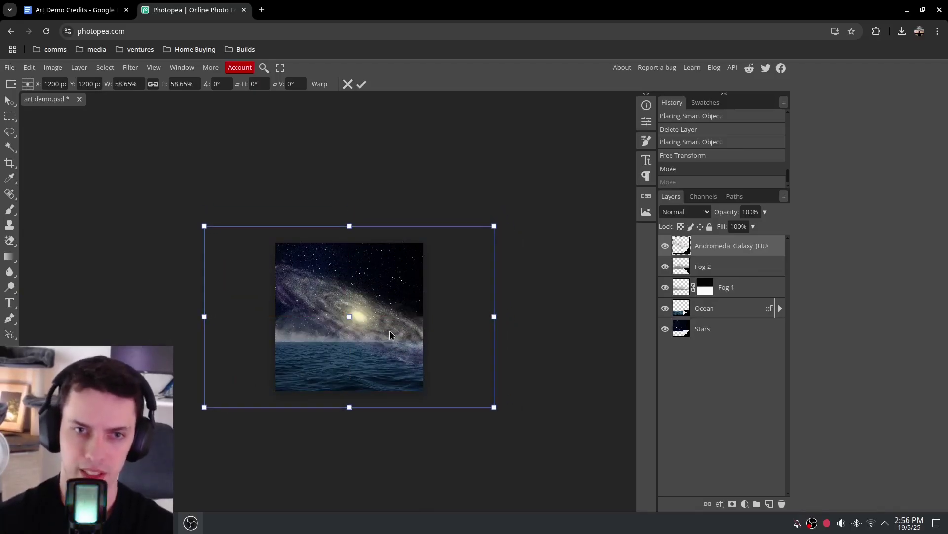
pyautogui.press('Return')
pyautogui.hotkey('ctrl', '0')
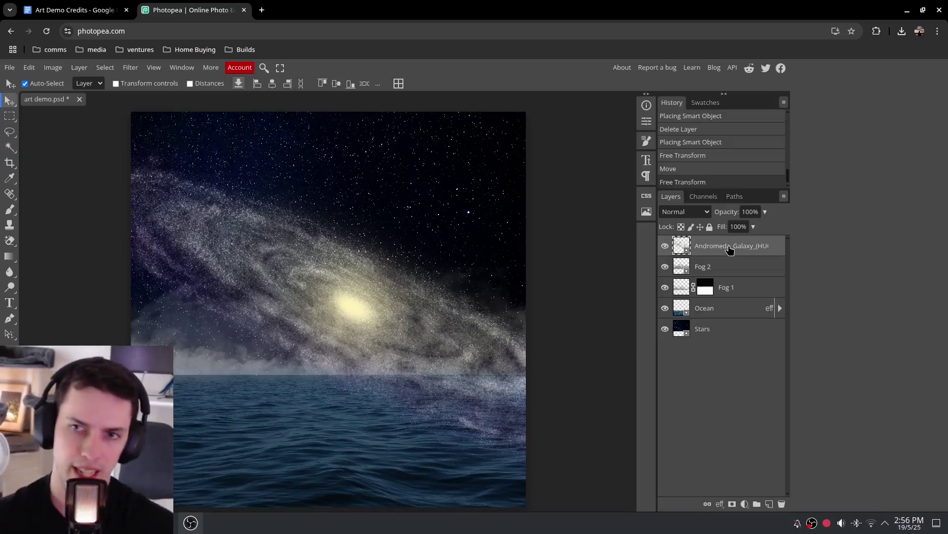
# Move the Andromeda galaxy layer below the Ocean layer, undoing a trial nudge
pyautogui.moveTo(718, 244); pyautogui.dragTo(710, 325)
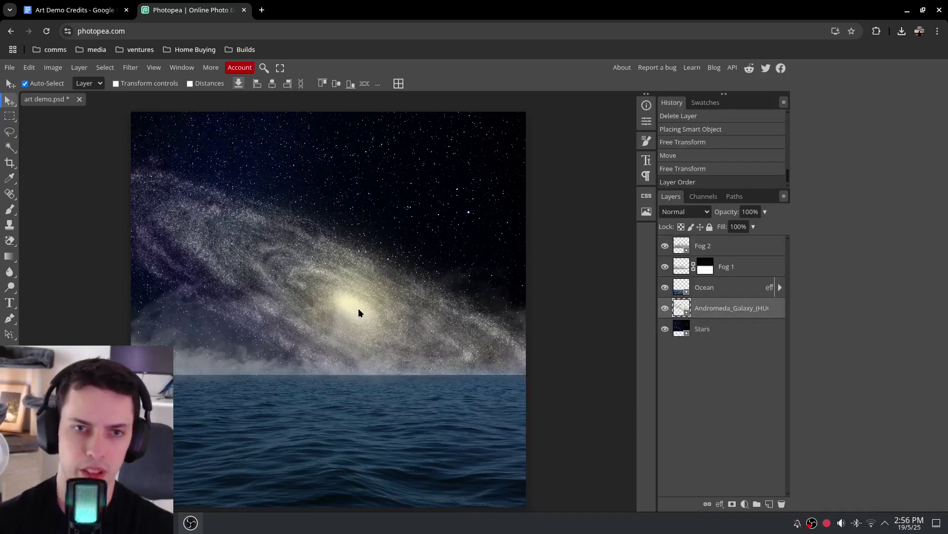
pyautogui.moveTo(359, 312); pyautogui.dragTo(355, 296)
pyautogui.hotkey('ctrl', 'z')
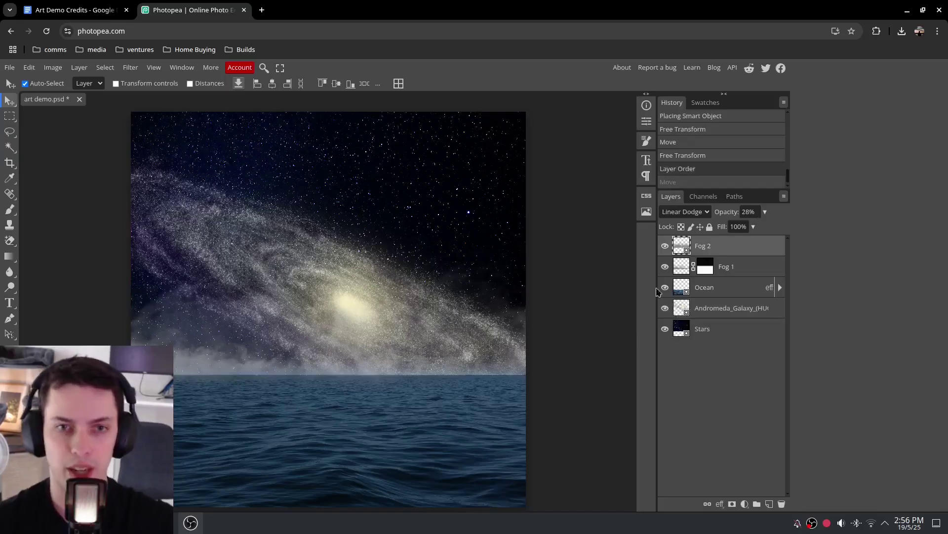
# Hide both fog layers and shift the galaxy up and to the left
pyautogui.click(195, 225)
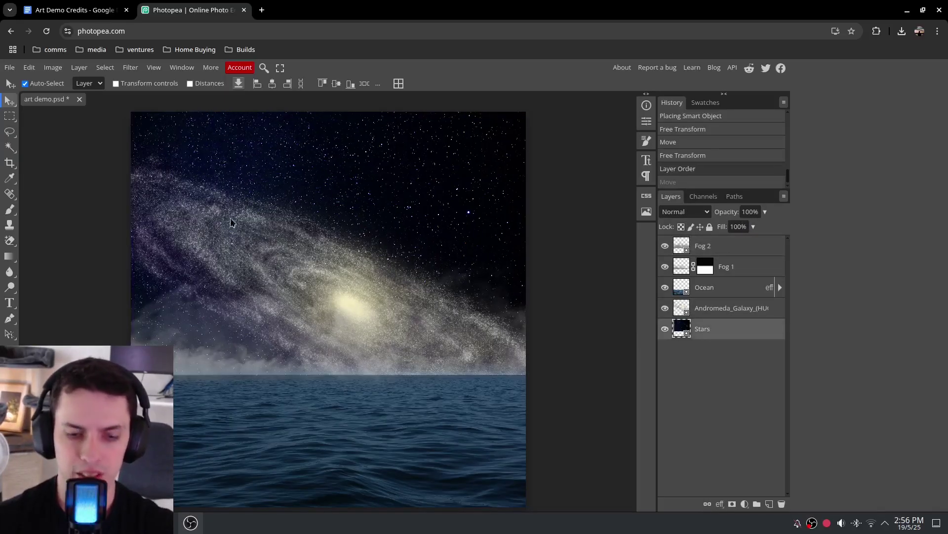
pyautogui.click(349, 295)
pyautogui.click(726, 308)
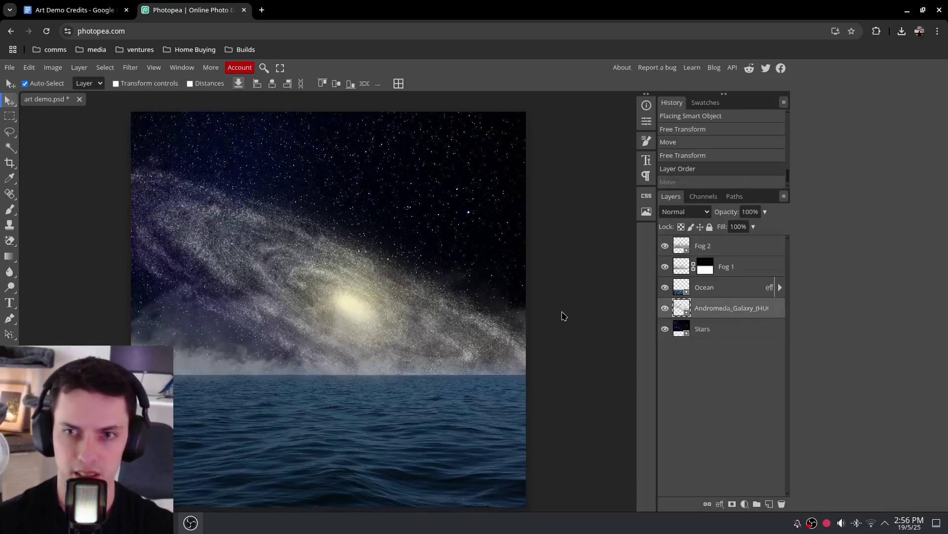
pyautogui.click(345, 299)
pyautogui.click(665, 267)
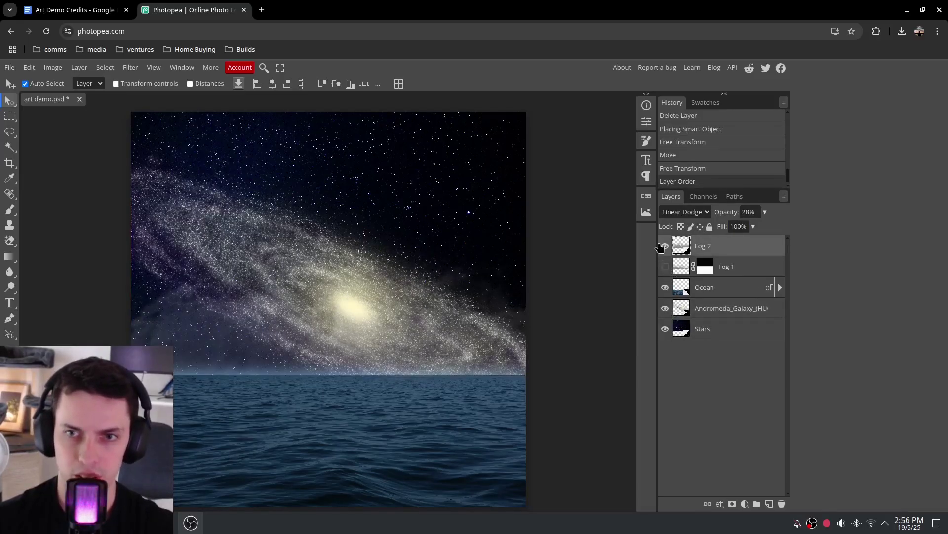
pyautogui.click(662, 246)
pyautogui.click(737, 310)
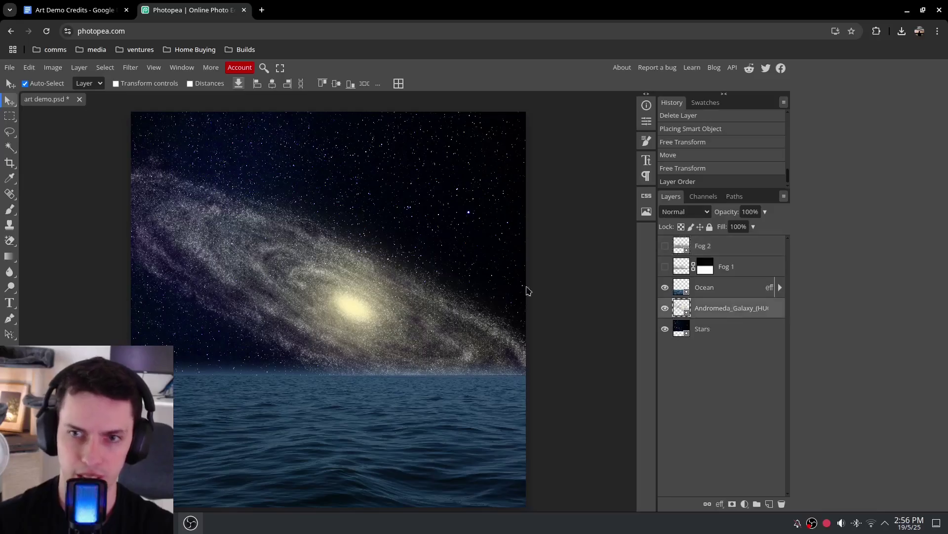
pyautogui.moveTo(356, 310); pyautogui.dragTo(341, 285)
# Turn Fog 1 and Fog 2 back on, zoom out, and select both fog layers
pyautogui.rightClick(341, 286)
pyautogui.click(665, 267)
pyautogui.click(665, 246)
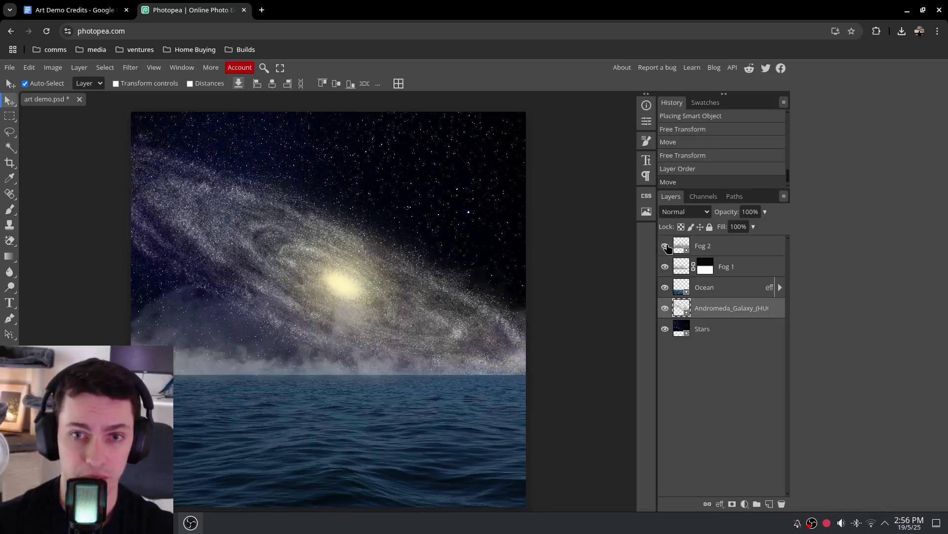
pyautogui.hotkey('ctrl', '-')
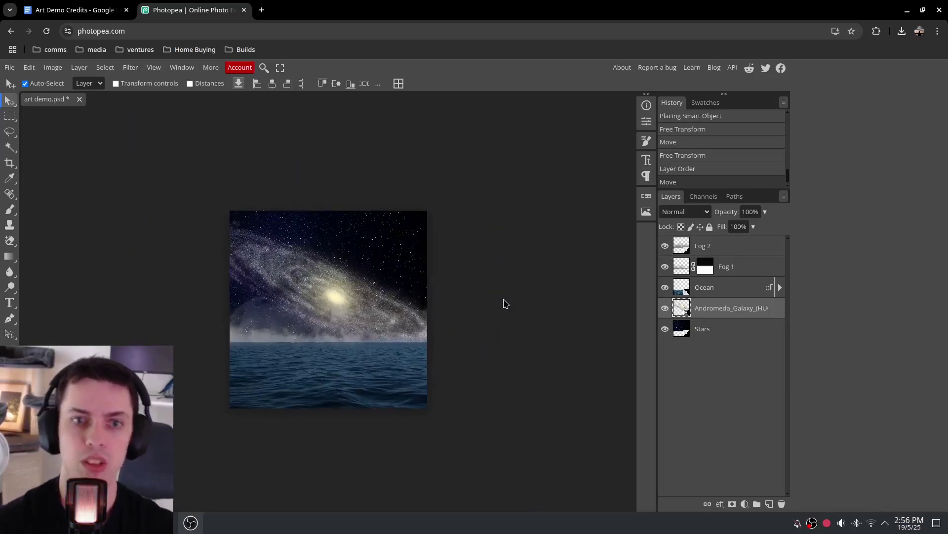
pyautogui.click(734, 267)
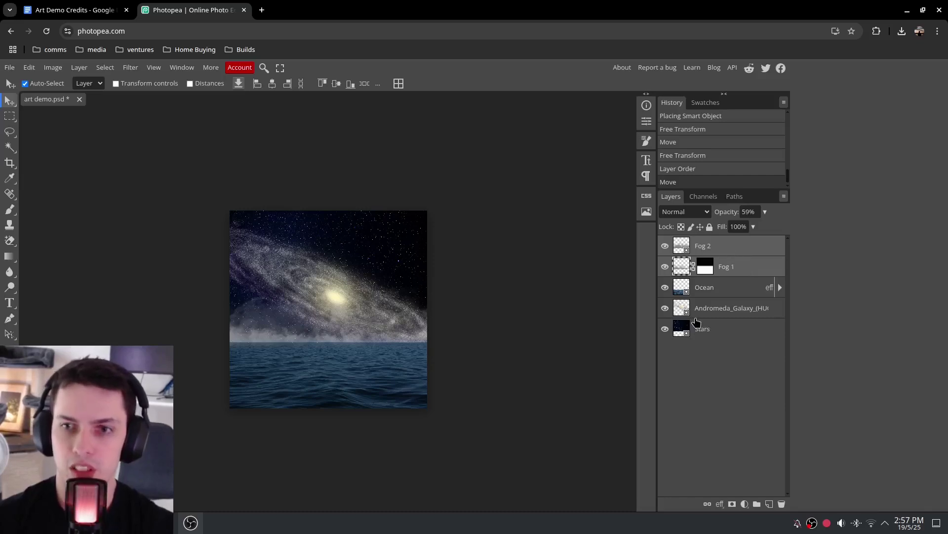
# Group Fog 1 and Fog 2 into a folder named 'Fog'
pyautogui.hotkey('ctrl', 'g')
pyautogui.doubleClick(707, 245)
pyautogui.write('Fog')
pyautogui.press('Return')
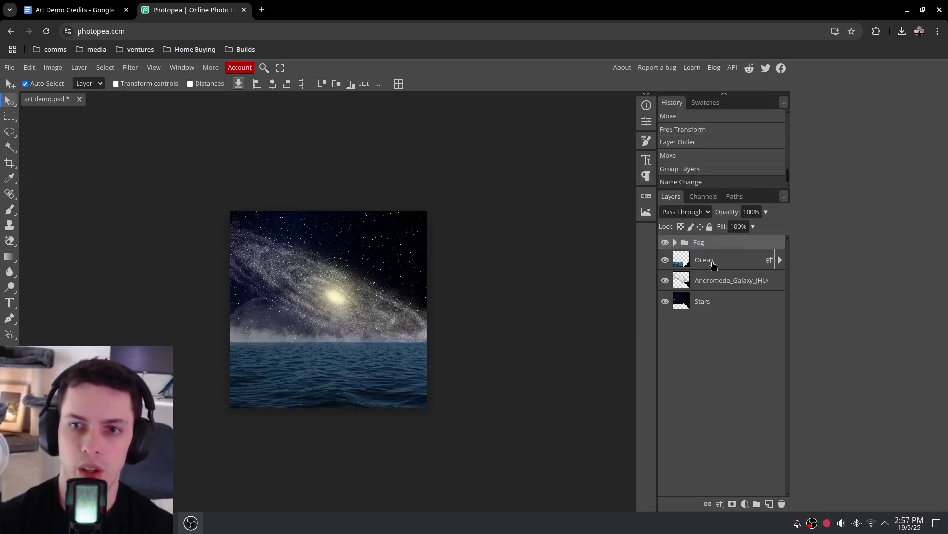
# Group the Stars and Andromeda galaxy layers into a folder named 'Sky'
pyautogui.click(713, 295)
pyautogui.click(714, 285)
pyautogui.click(713, 295)
pyautogui.keyDown('shift'); pyautogui.click(715, 286); pyautogui.keyUp('shift')
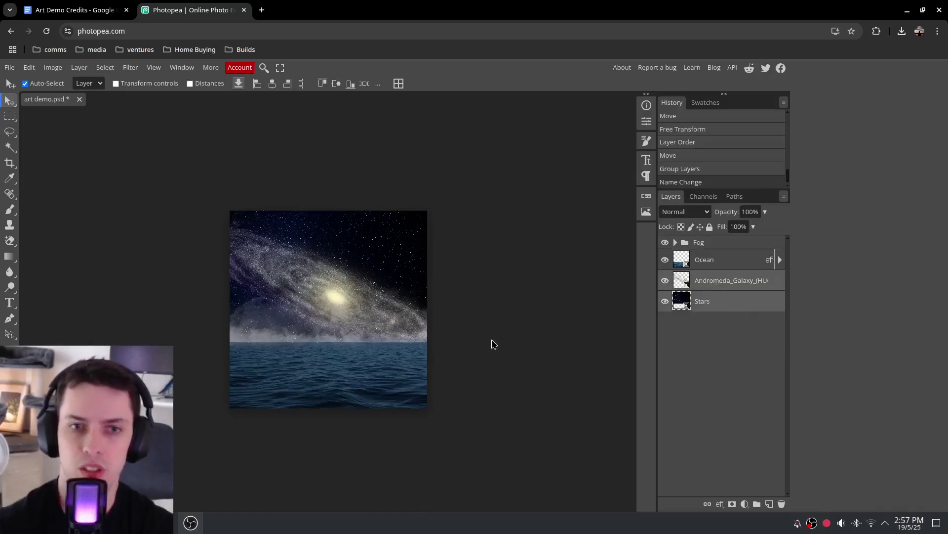
pyautogui.hotkey('ctrl', 'g')
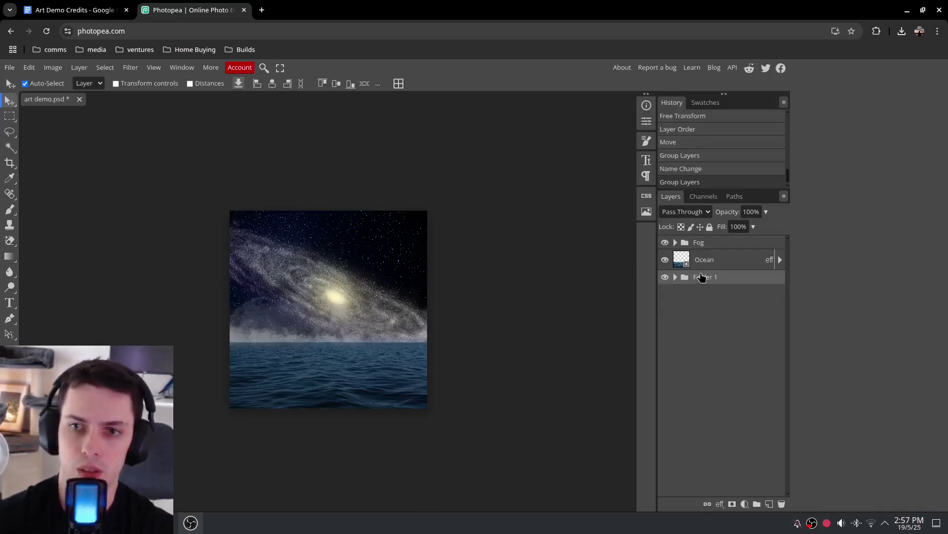
pyautogui.doubleClick(701, 277)
pyautogui.write('Sky')
pyautogui.press('Return')
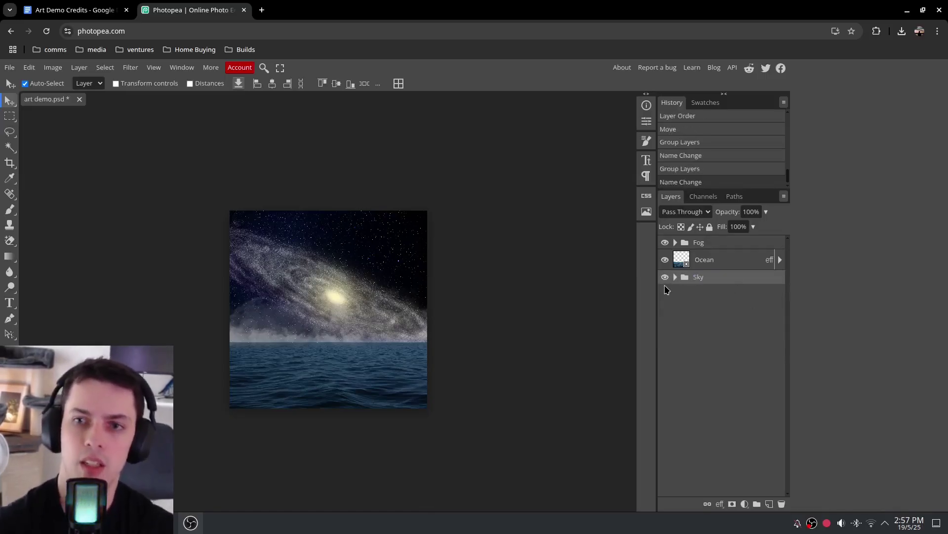
# Move the Ocean layer into the Fog group and check its contents
pyautogui.click(730, 263)
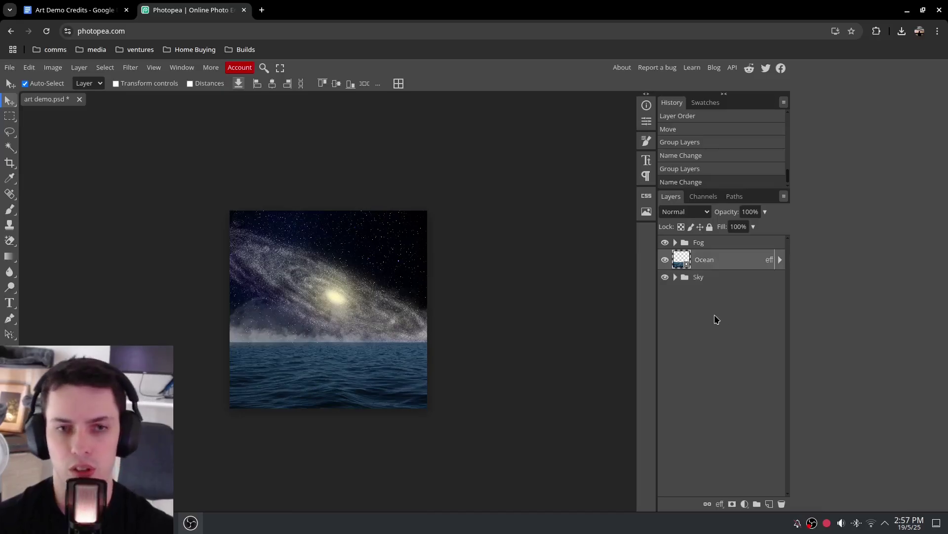
pyautogui.moveTo(702, 262); pyautogui.dragTo(710, 311)
pyautogui.click(675, 242)
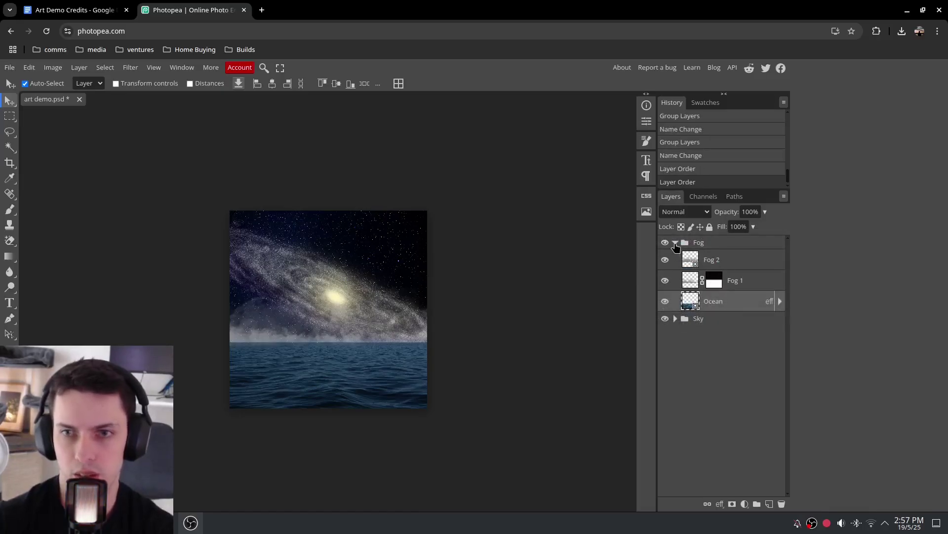
pyautogui.click(676, 243)
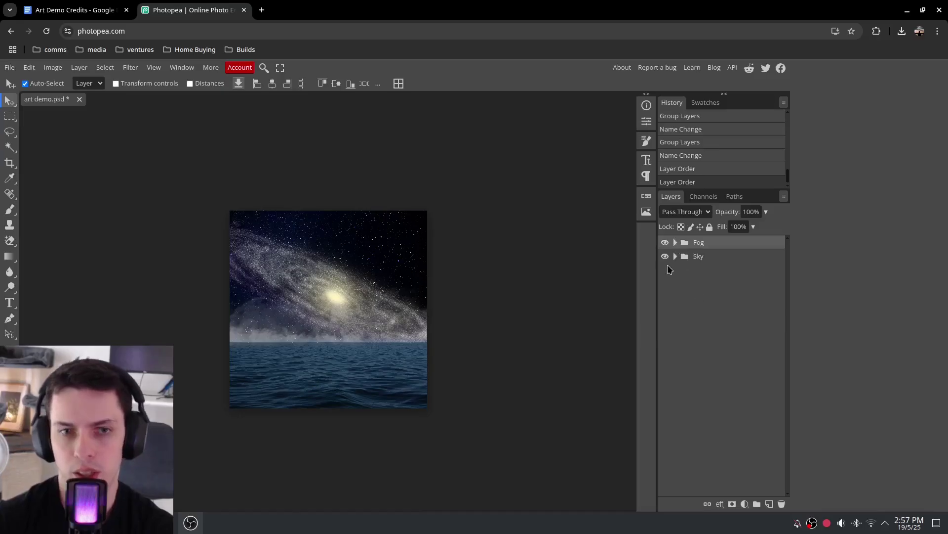
# Toggle the Fog and Sky groups' visibility to preview the scene, leaving both shown
pyautogui.click(665, 242)
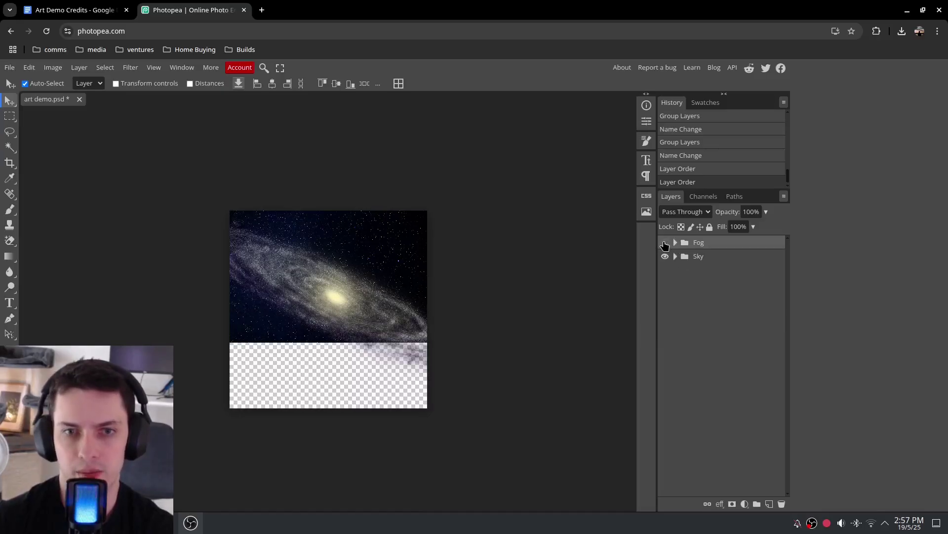
pyautogui.click(665, 242)
pyautogui.click(665, 242)
pyautogui.click(665, 243)
pyautogui.click(665, 256)
pyautogui.click(665, 257)
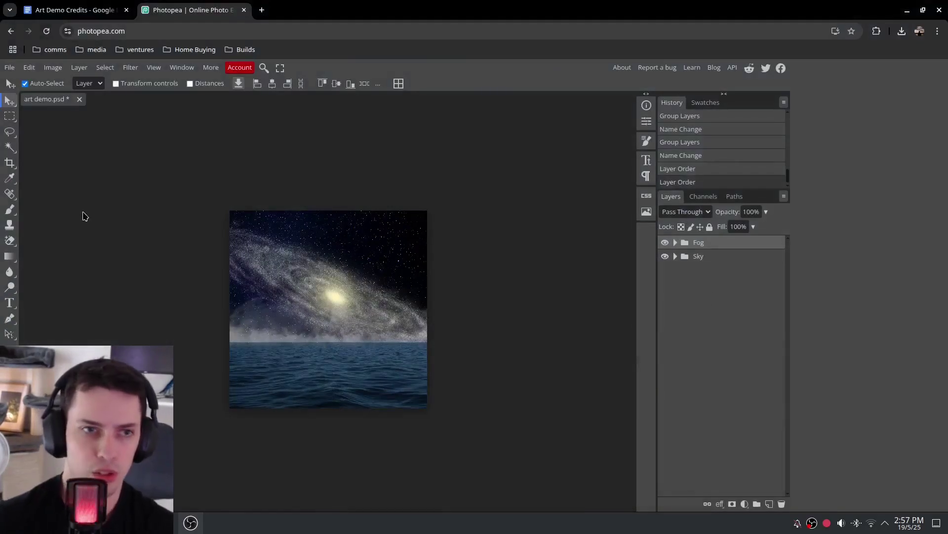
# Start a text layer and adjust the font size in the Character panel
pyautogui.click(11, 303)
pyautogui.click(333, 239)
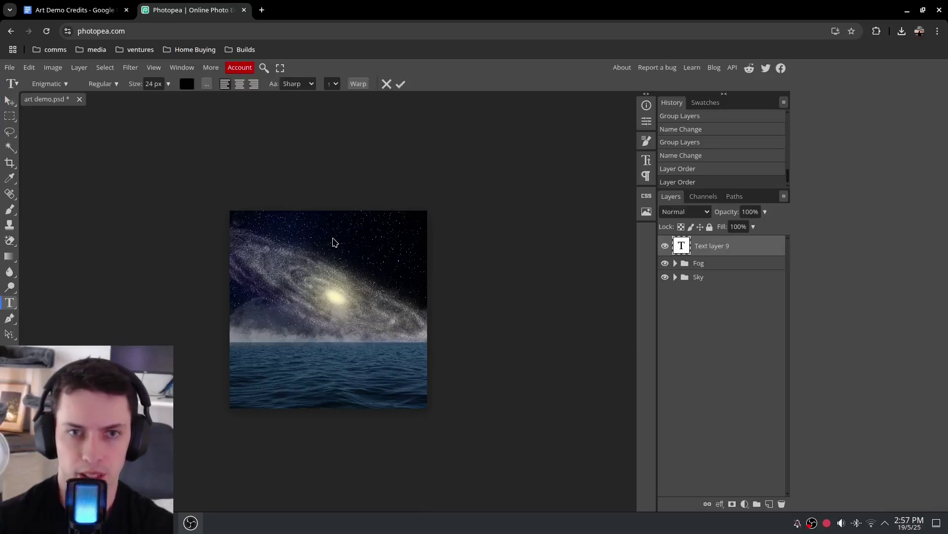
pyautogui.click(168, 83)
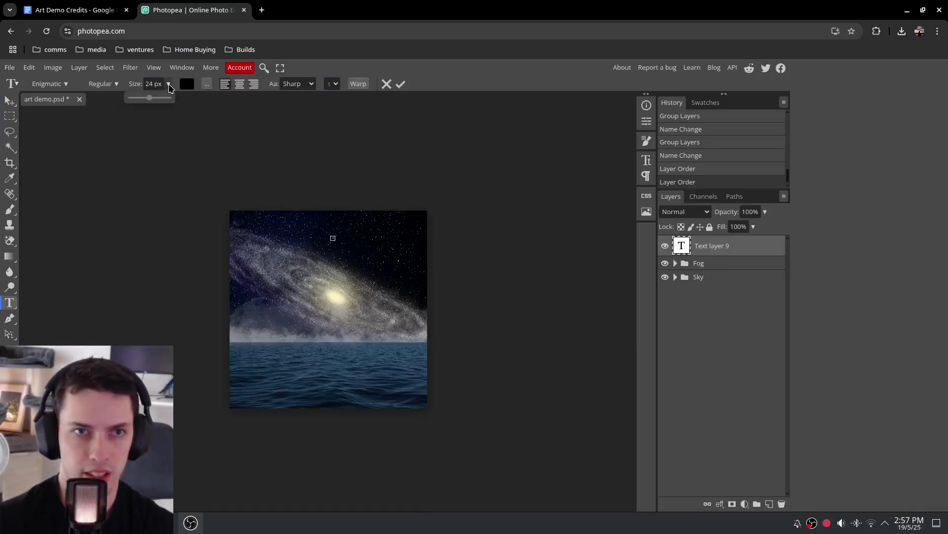
pyautogui.click(649, 162)
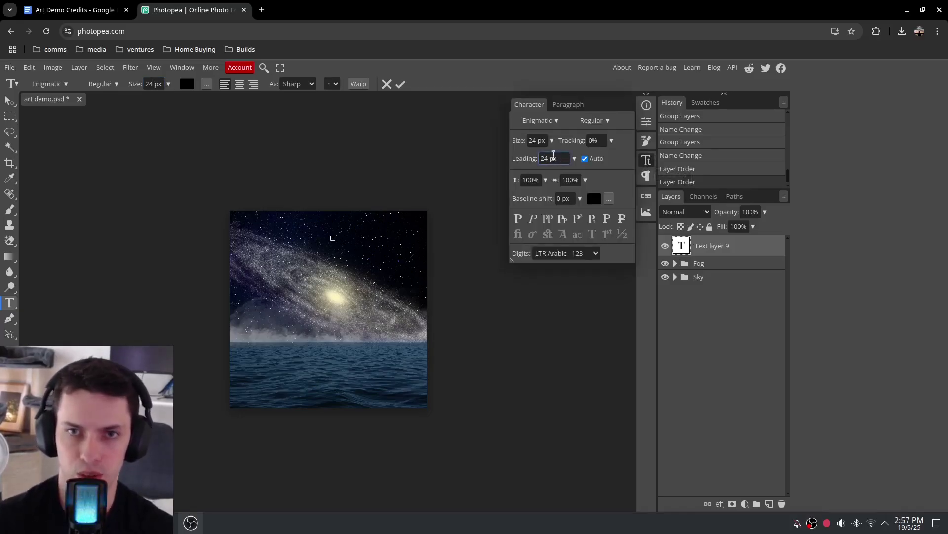
pyautogui.moveTo(552, 140)
pyautogui.mouseDown()
pyautogui.moveTo(547, 154)
pyautogui.moveTo(556, 157)
pyautogui.mouseUp()
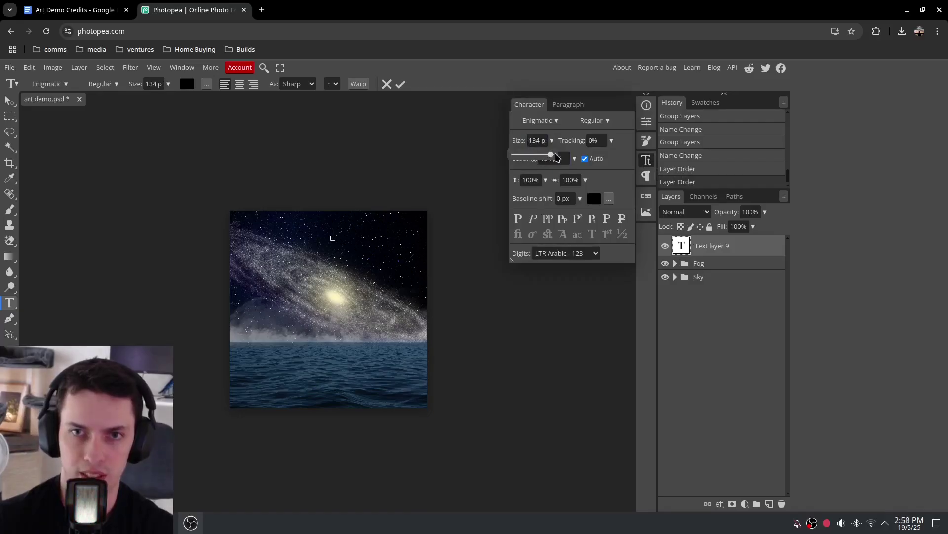
pyautogui.click(538, 139)
pyautogui.write('300')
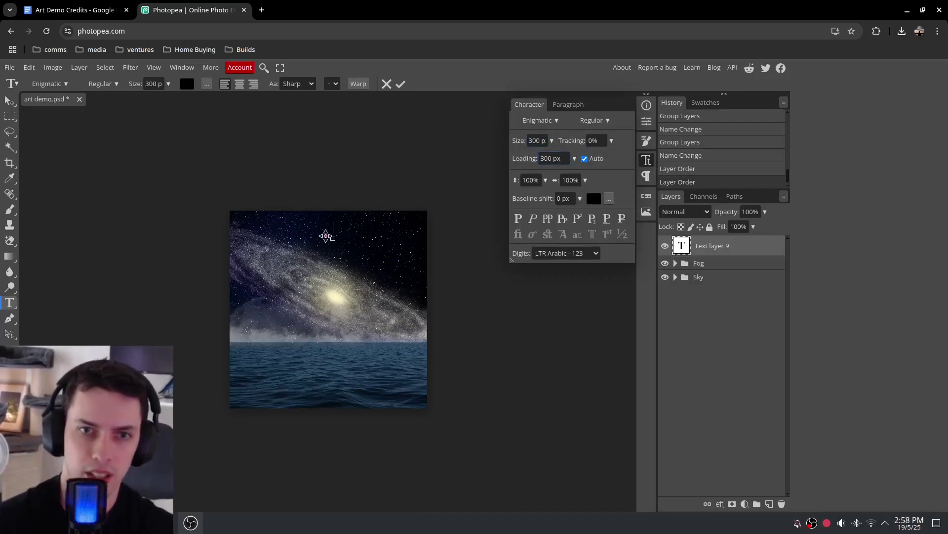
# Type the title text and colour all of it white
pyautogui.click(334, 240)
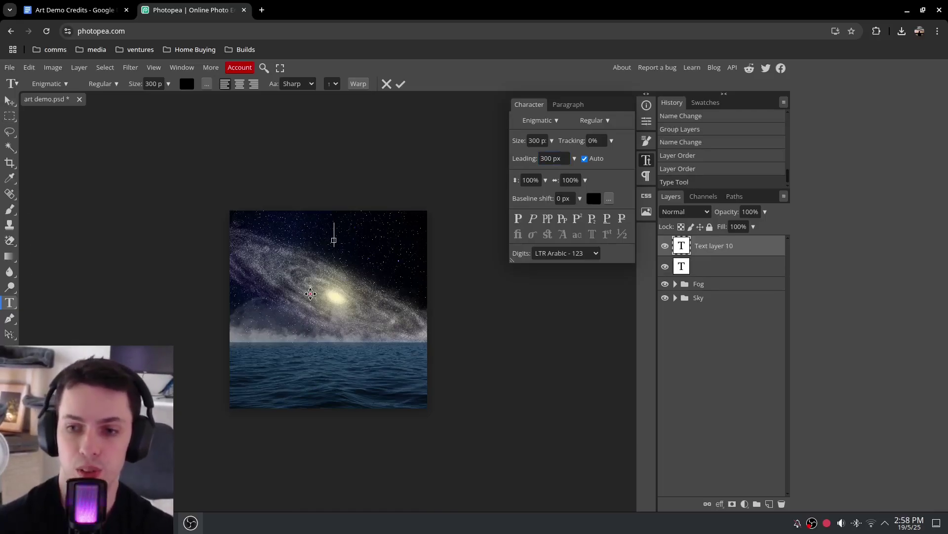
pyautogui.write('Art Dem')
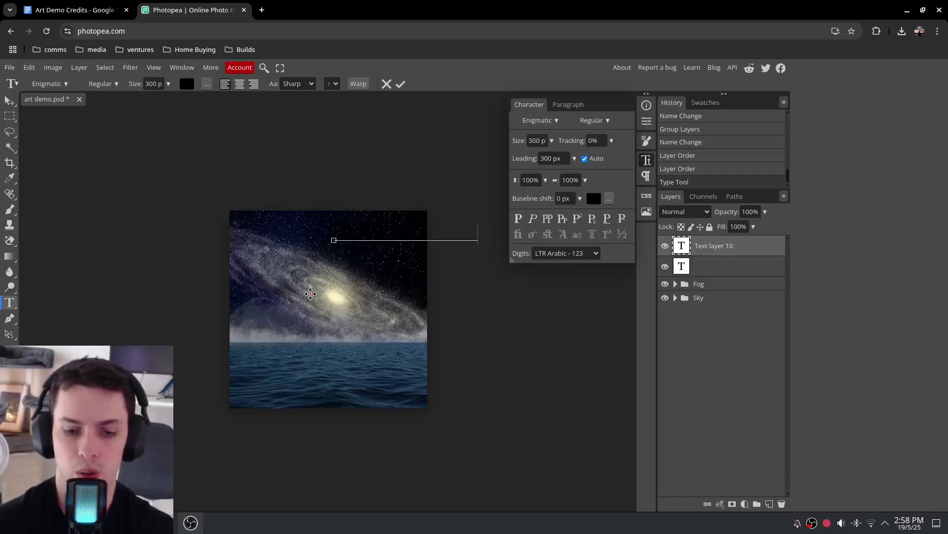
pyautogui.hotkey('ctrl', 'a')
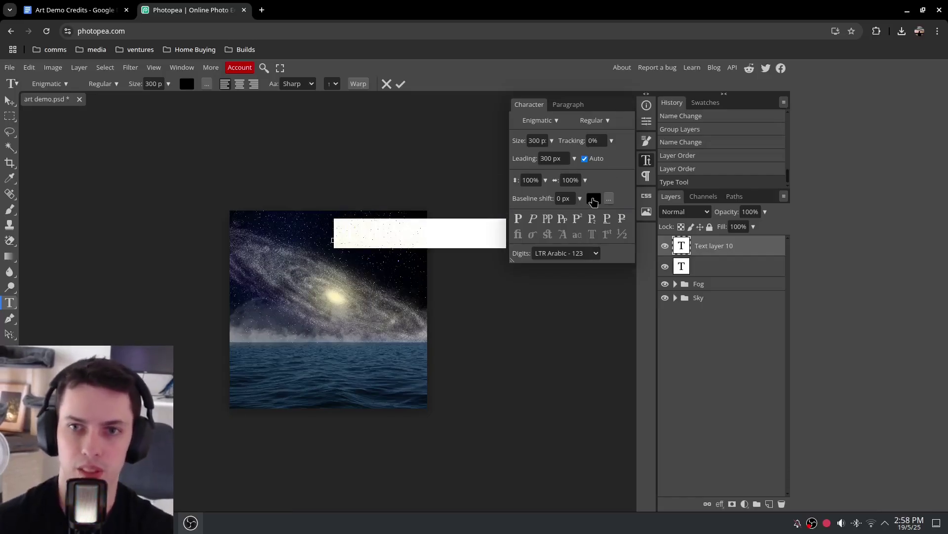
pyautogui.click(594, 198)
pyautogui.moveTo(698, 185); pyautogui.dragTo(590, 108)
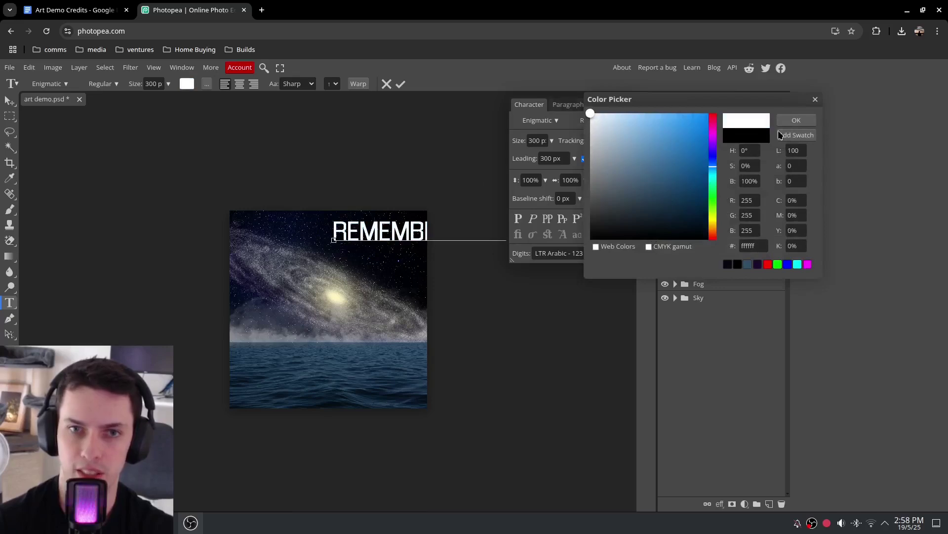
pyautogui.click(796, 120)
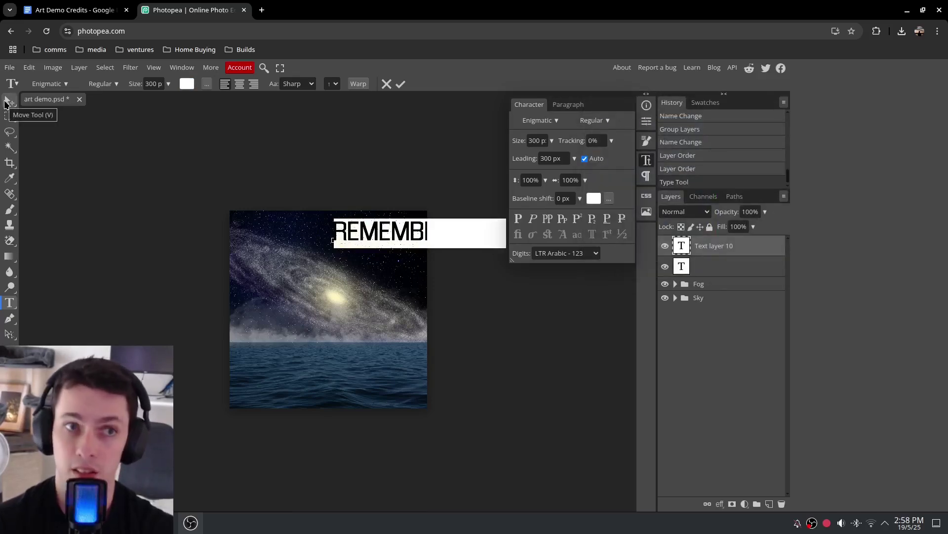
# Set the title to 250 px and move it toward the top right of the image
pyautogui.click(9, 100)
pyautogui.moveTo(385, 233); pyautogui.dragTo(306, 227)
pyautogui.click(537, 141)
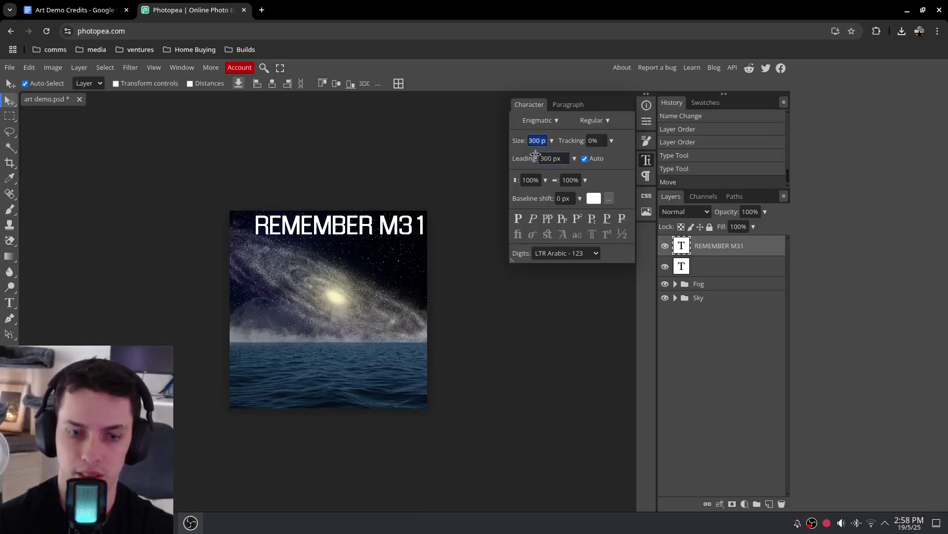
pyautogui.write('2')
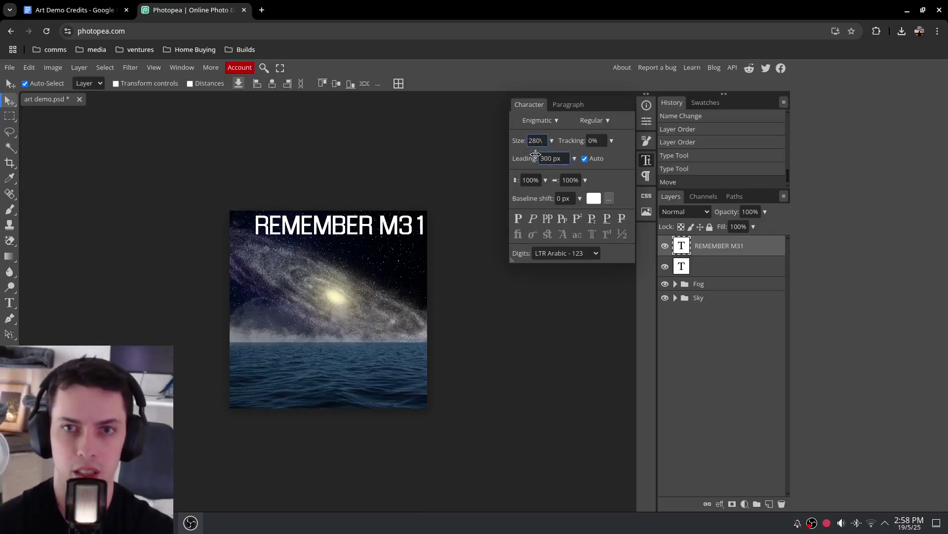
pyautogui.write('80')
pyautogui.press('Return')
pyautogui.hotkey('shift', 'Tab')
pyautogui.write('250')
pyautogui.press('Return')
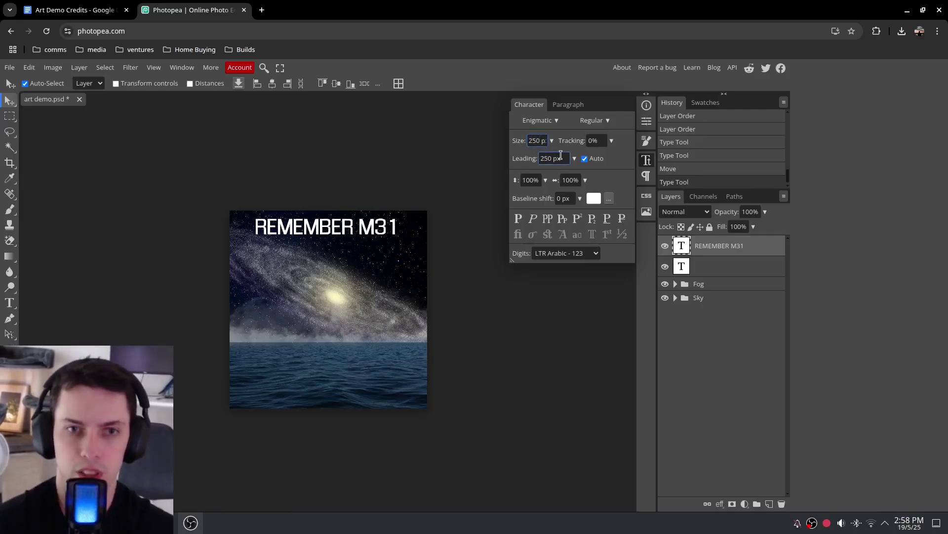
pyautogui.moveTo(323, 230); pyautogui.dragTo(350, 226)
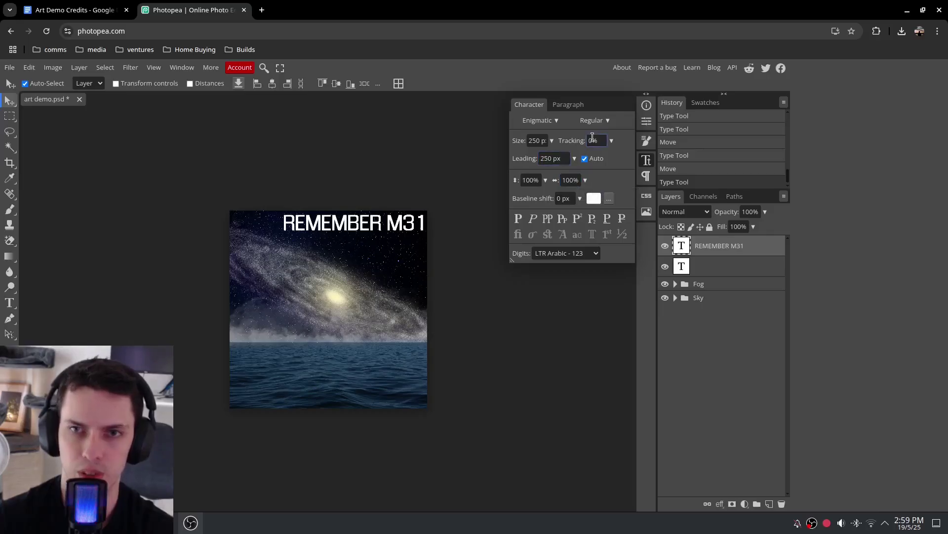
# Set the title's letter spacing to 150%
pyautogui.click(612, 140)
pyautogui.moveTo(587, 154); pyautogui.dragTo(584, 158)
pyautogui.rightClick(584, 157)
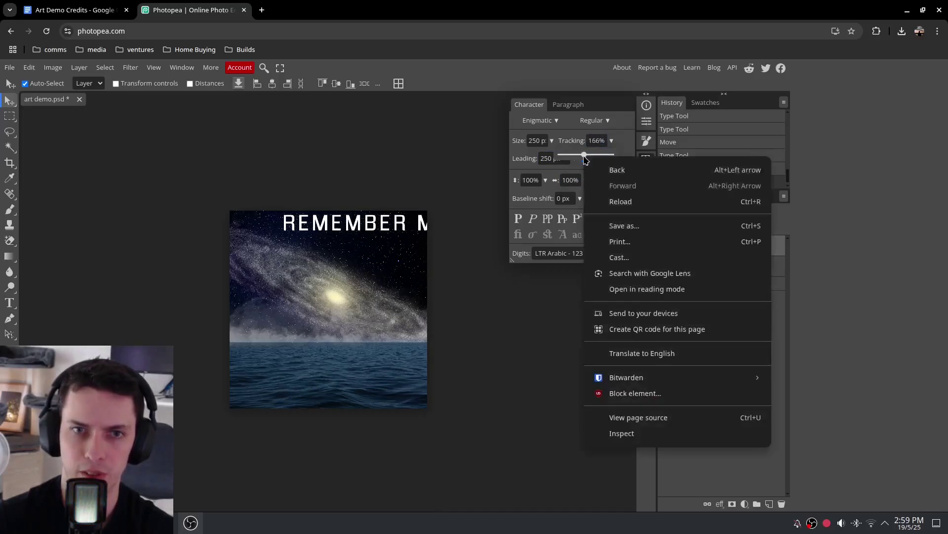
pyautogui.click(597, 141)
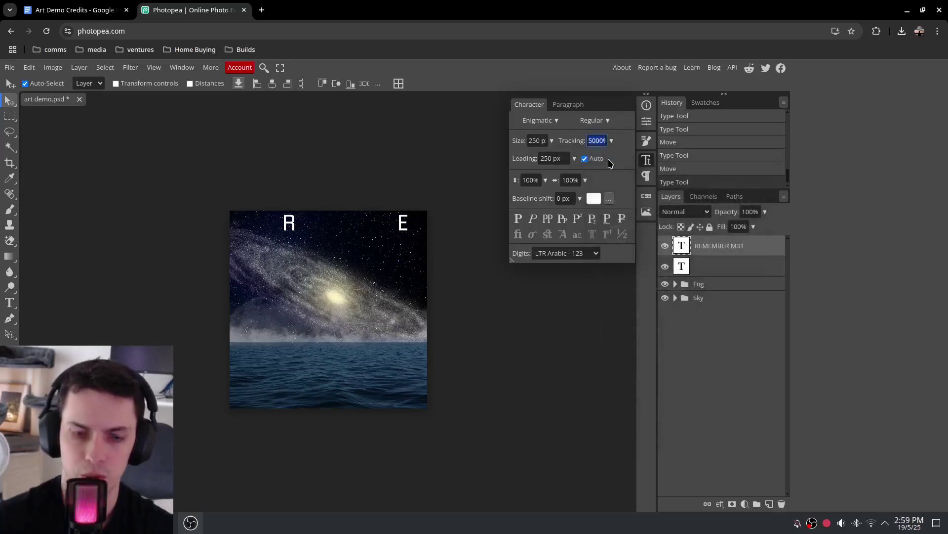
pyautogui.write('150')
pyautogui.press('Return')
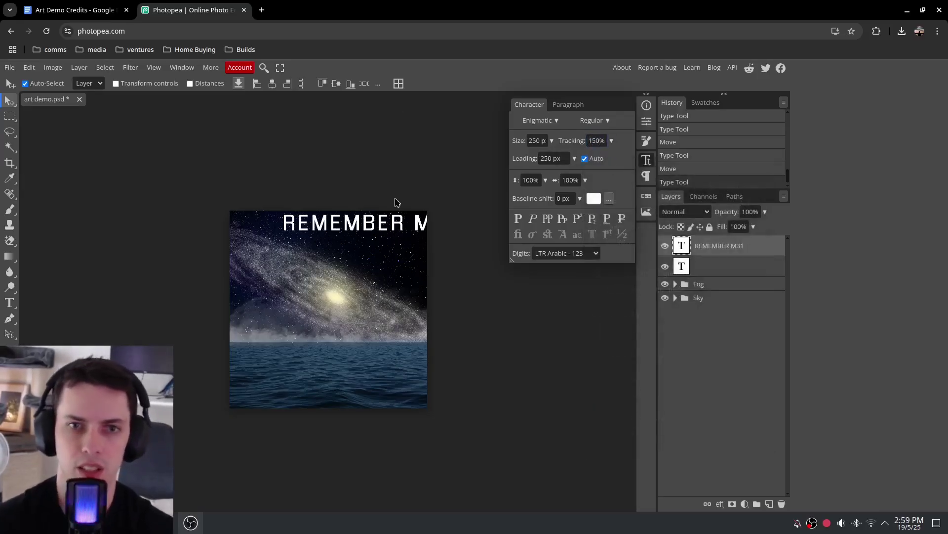
# Make the title 200 px with an 80% vertical scale
pyautogui.click(546, 180)
pyautogui.moveTo(544, 194); pyautogui.dragTo(522, 196)
pyautogui.write('7')
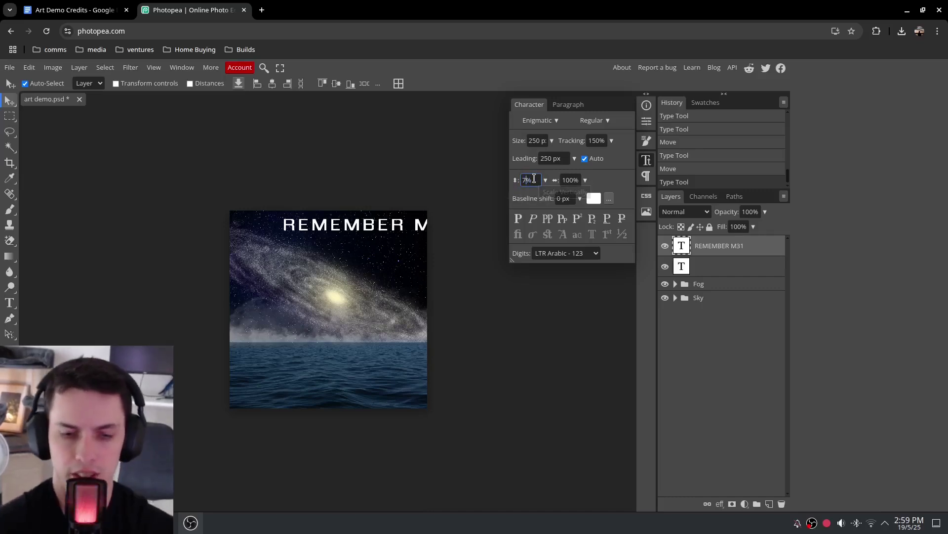
pyautogui.write('5')
pyautogui.press('Return')
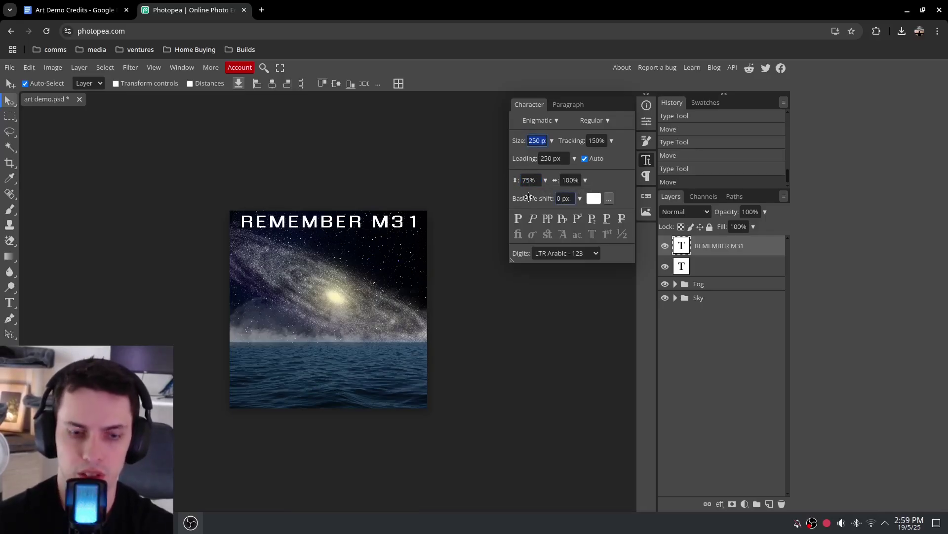
pyautogui.write('200')
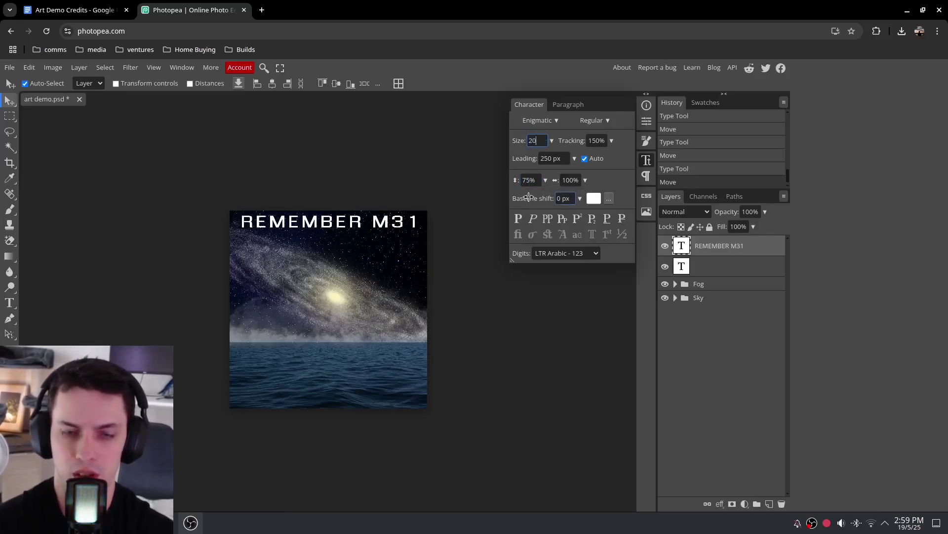
pyautogui.press('Return')
pyautogui.click(529, 180)
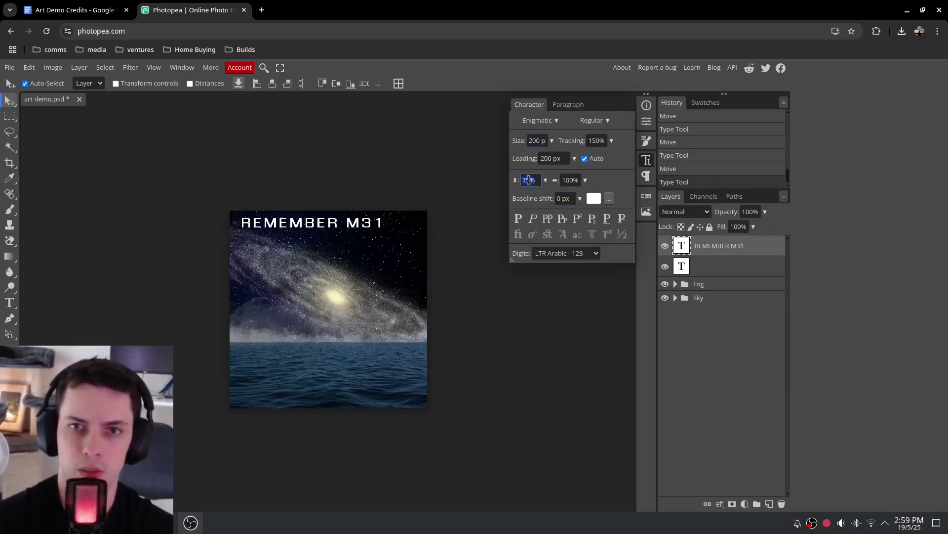
pyautogui.write('80')
pyautogui.press('Return')
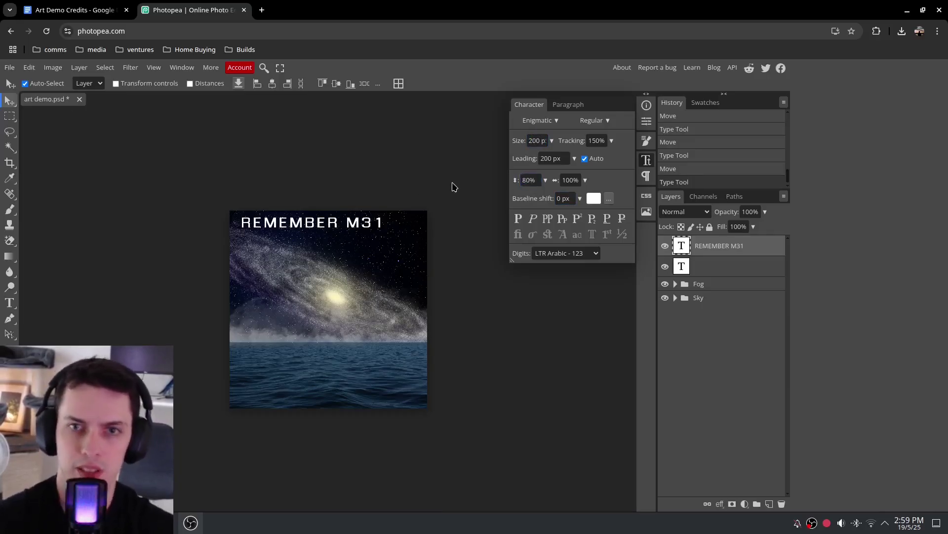
# Commit the [REMEMBER M31] title and nudge it slightly left into the top-right corner
pyautogui.moveTo(299, 223); pyautogui.dragTo(340, 225)
pyautogui.press('t')
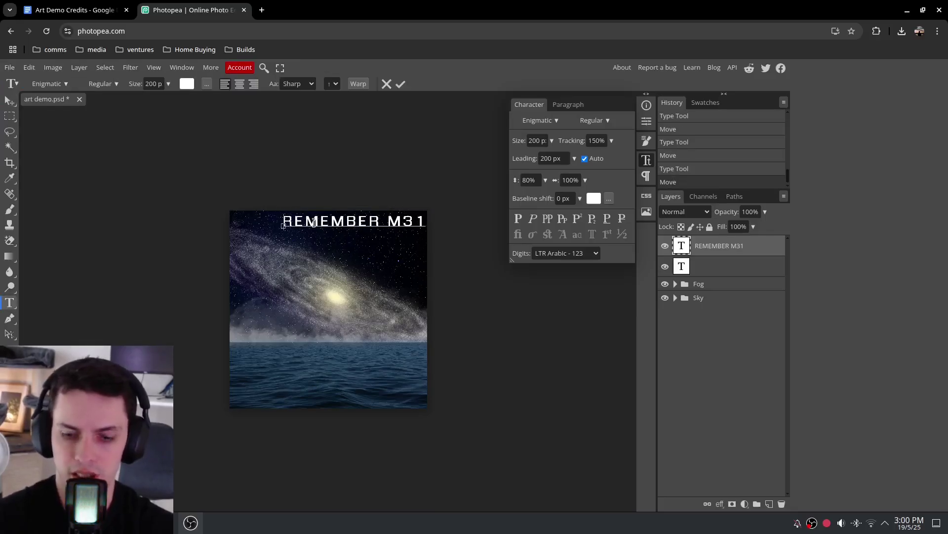
pyautogui.click(314, 223)
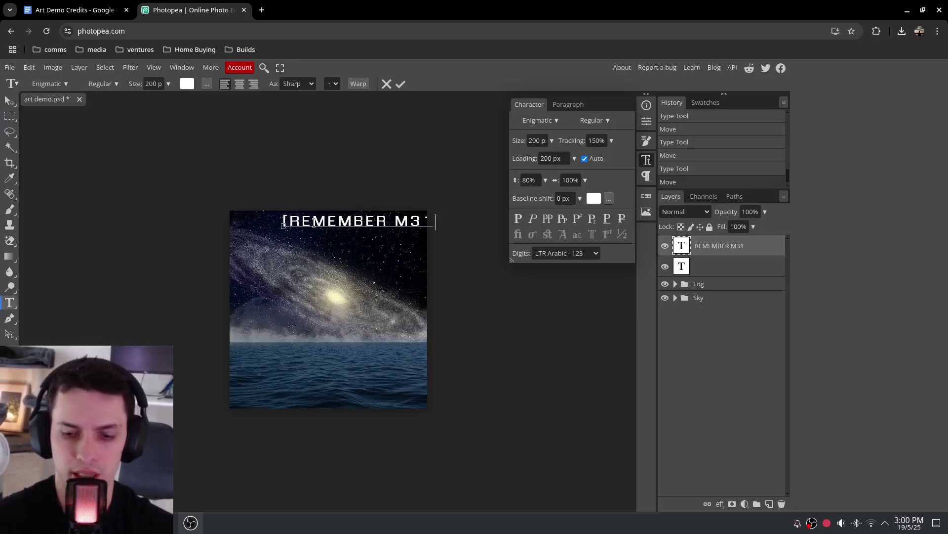
pyautogui.press('Escape')
pyautogui.press('v')
pyautogui.moveTo(348, 223); pyautogui.dragTo(333, 224)
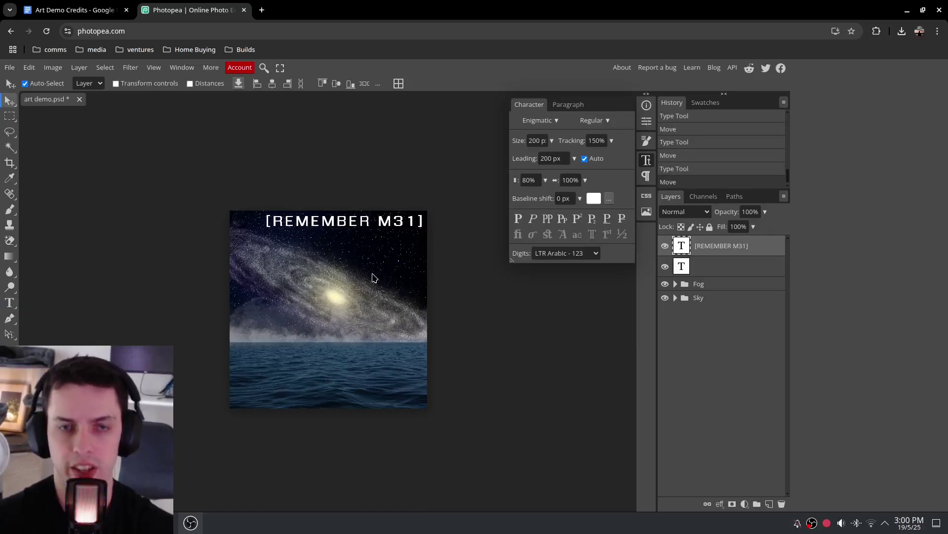
pyautogui.click(10, 302)
pyautogui.click(321, 394)
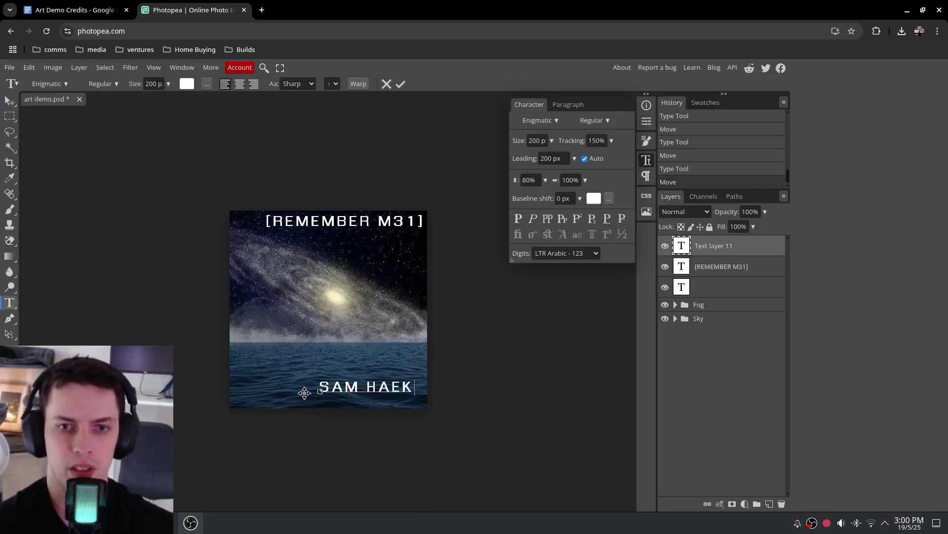
pyautogui.hotkey('ctrl', 'Return')
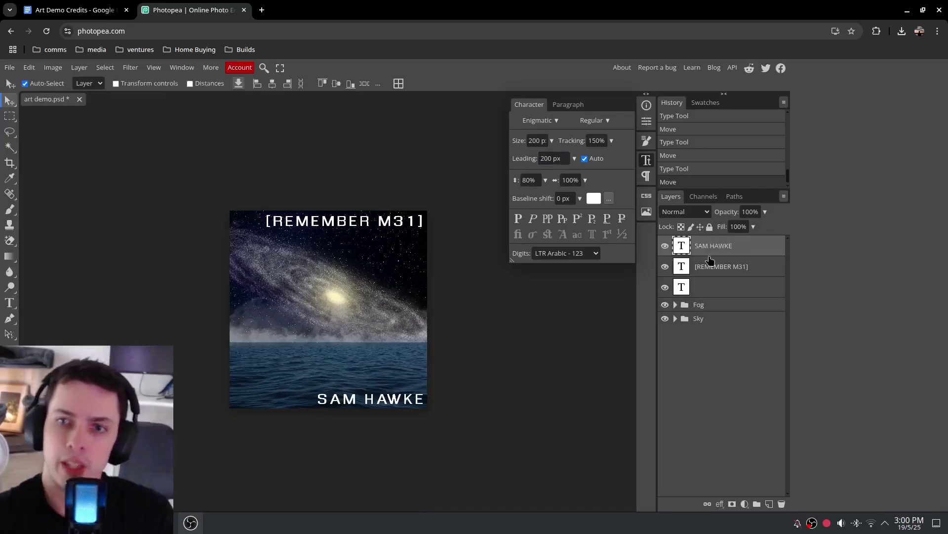
# Delete the empty text layer and group both titles into a folder named TXT
pyautogui.click(714, 289)
pyautogui.click(782, 504)
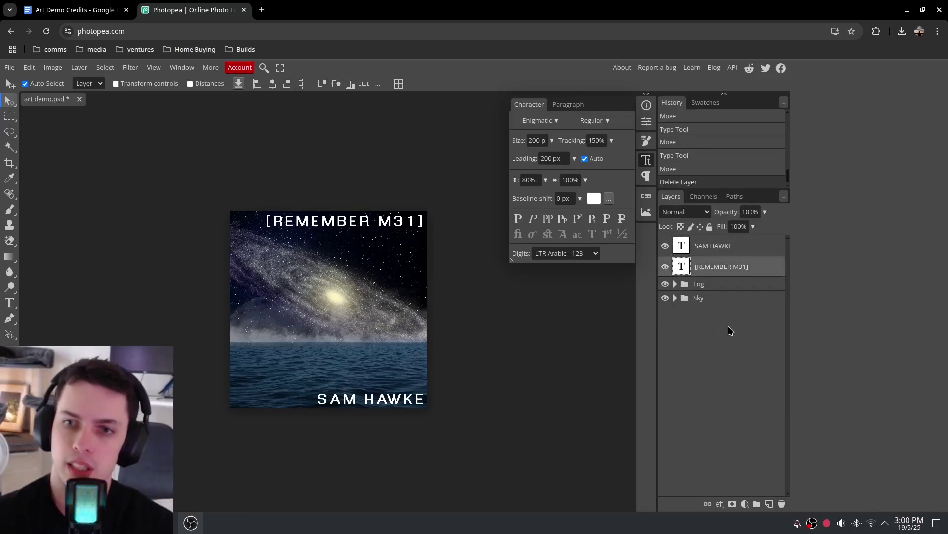
pyautogui.keyDown('shift'); pyautogui.click(733, 250); pyautogui.keyUp('shift')
pyautogui.hotkey('ctrl', 'g')
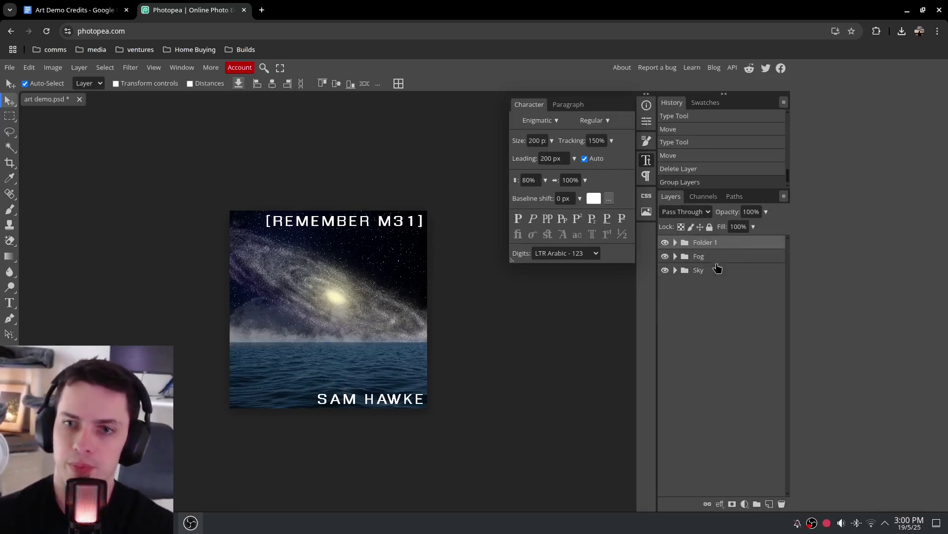
pyautogui.doubleClick(708, 243)
pyautogui.write('TXT')
pyautogui.press('Return')
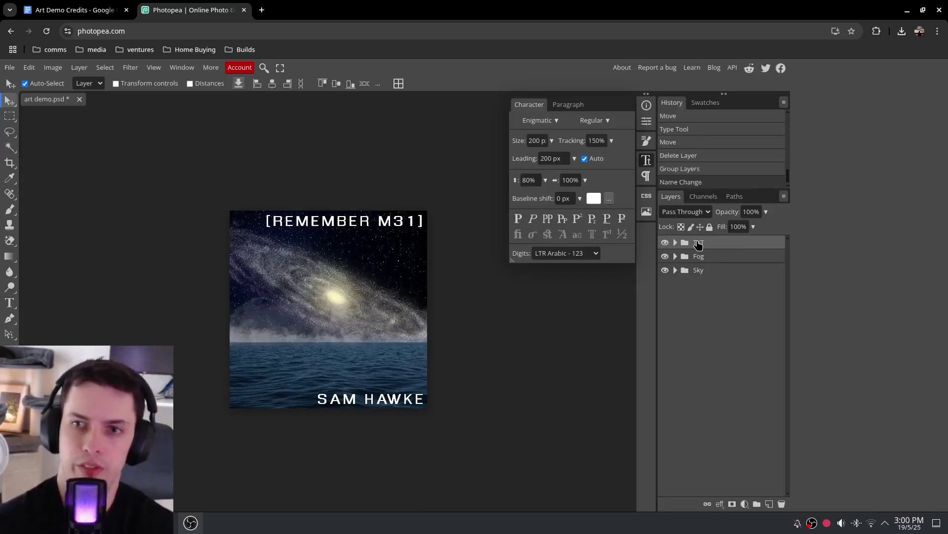
# Lower the TXT group's opacity to 75%
pyautogui.click(766, 213)
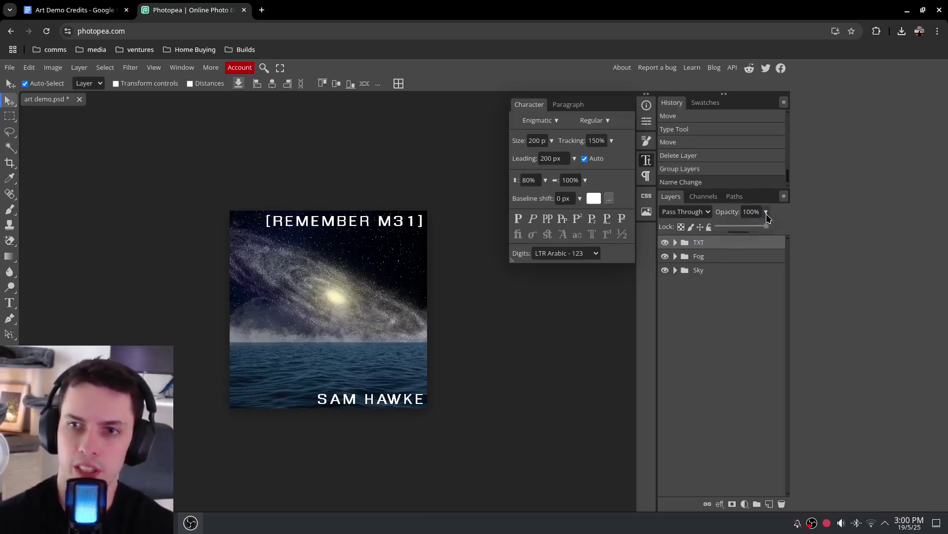
pyautogui.moveTo(766, 228)
pyautogui.mouseDown()
pyautogui.moveTo(747, 231)
pyautogui.moveTo(755, 231)
pyautogui.mouseUp()
pyautogui.click(766, 212)
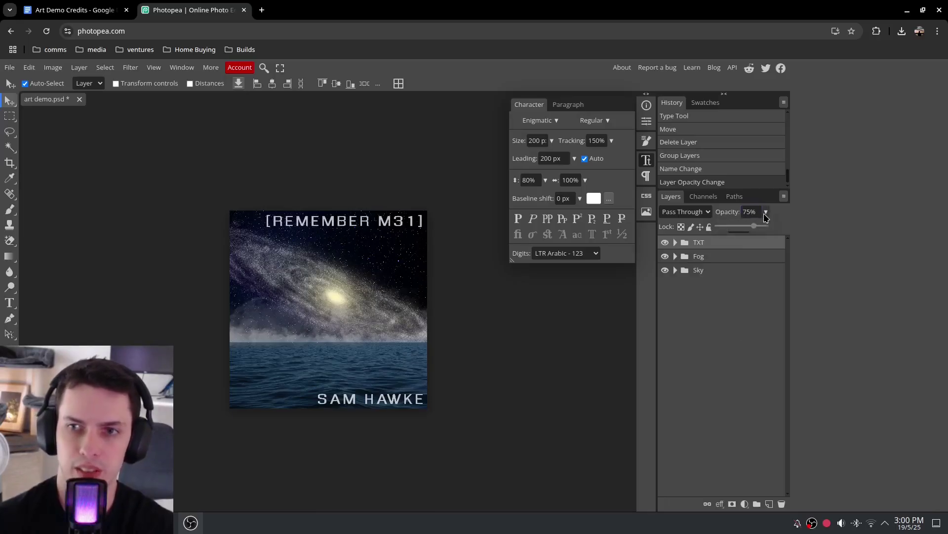
pyautogui.moveTo(756, 228); pyautogui.dragTo(754, 231)
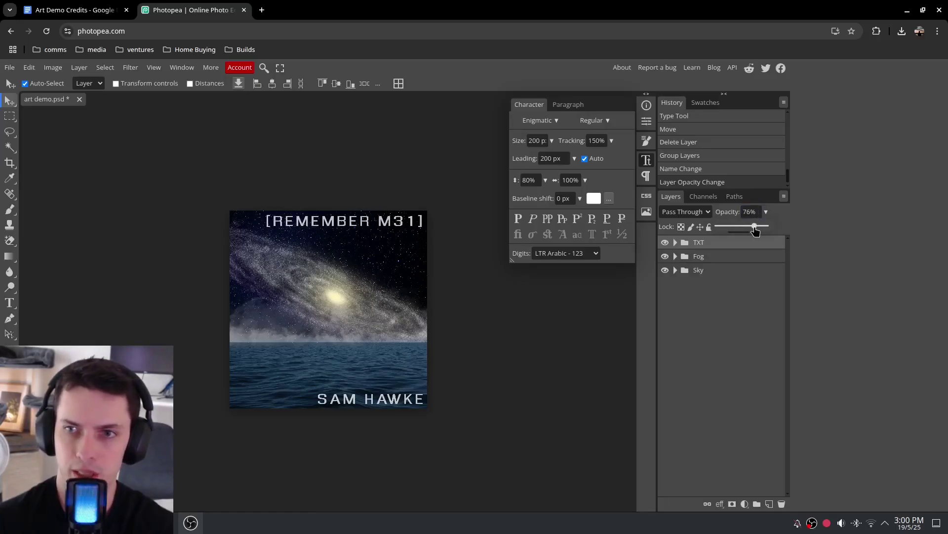
pyautogui.press('t')
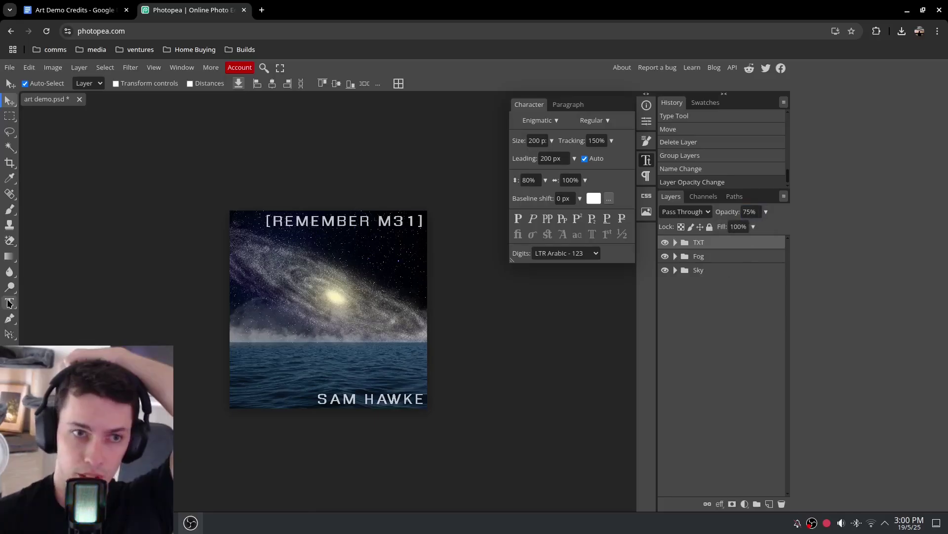
pyautogui.click(340, 398)
pyautogui.hotkey('ctrl', 'a')
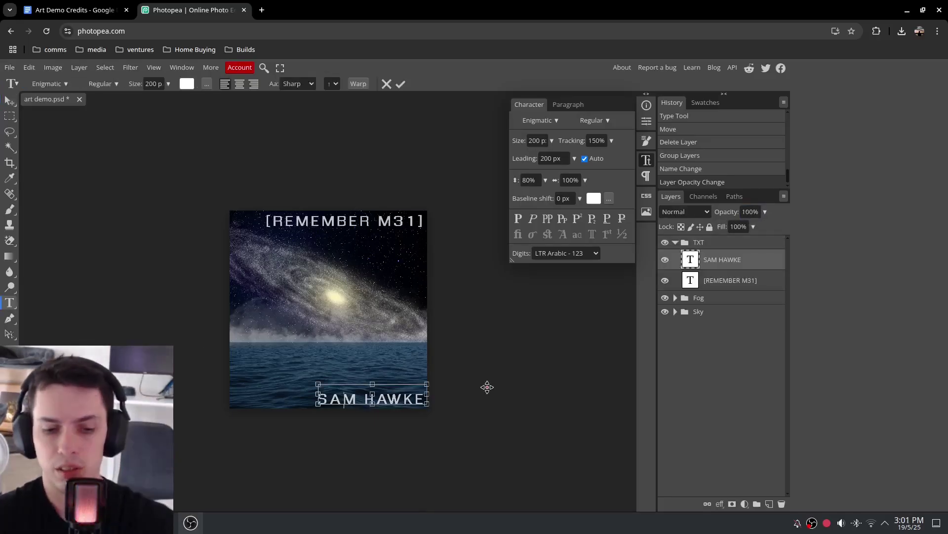
pyautogui.click(538, 141)
pyautogui.write('180')
pyautogui.press('Return')
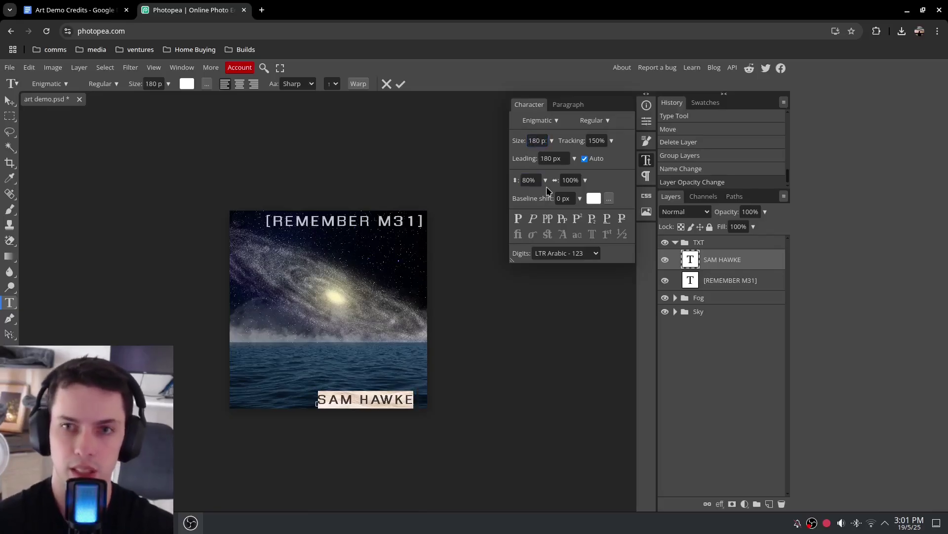
pyautogui.click(542, 140)
pyautogui.write('150')
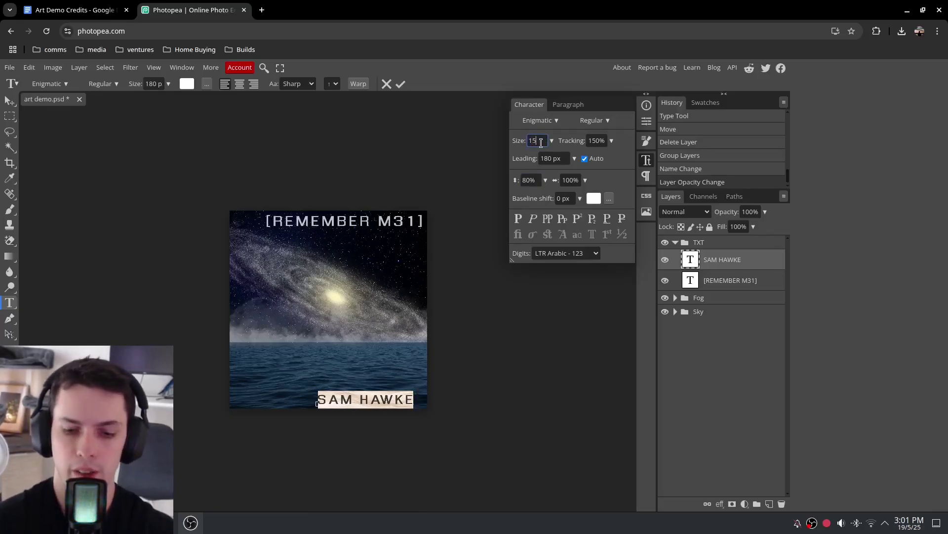
pyautogui.press('Return')
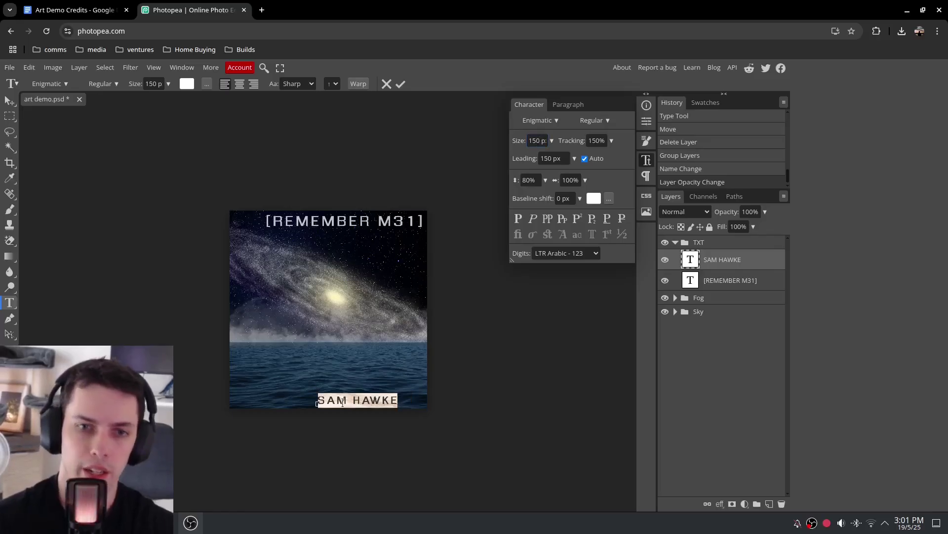
pyautogui.click(318, 402)
pyautogui.write('[')
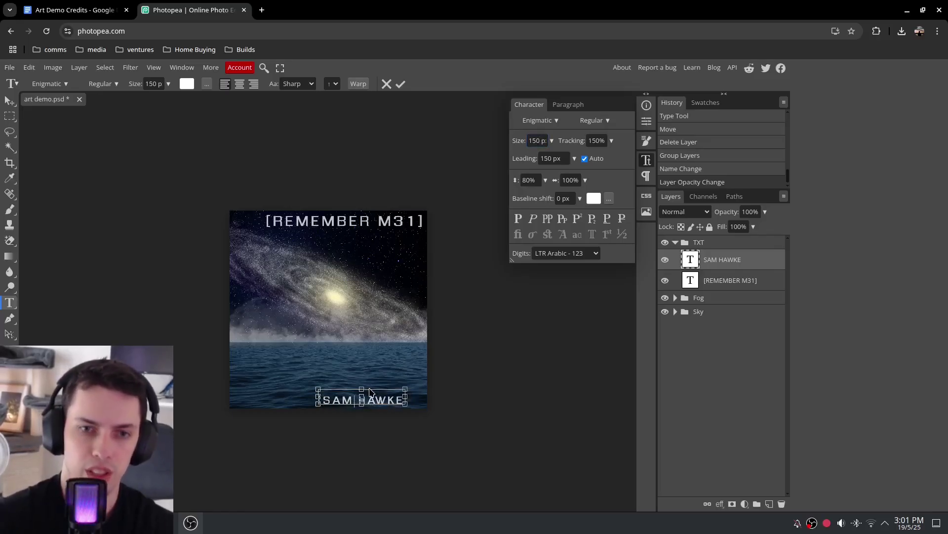
pyautogui.press('End')
pyautogui.write(']')
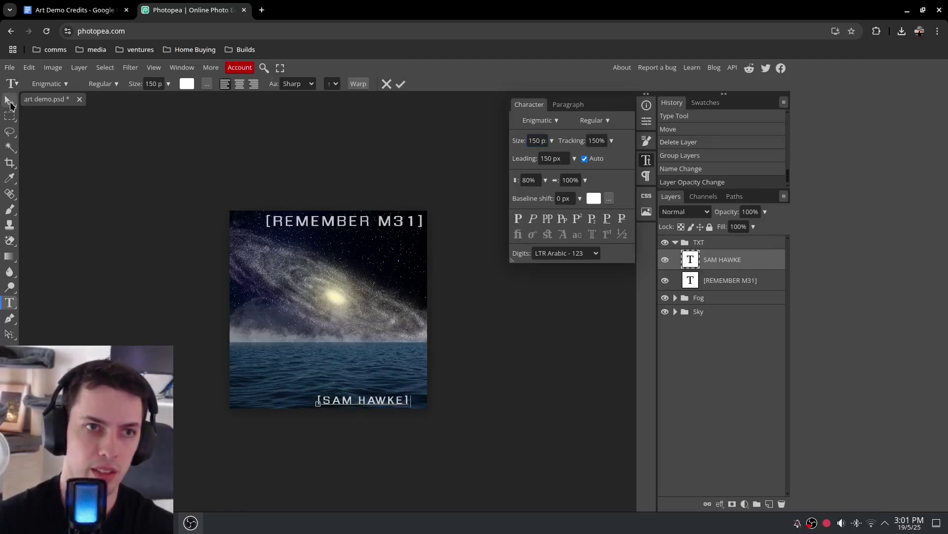
pyautogui.click(9, 100)
pyautogui.moveTo(379, 404)
pyautogui.mouseDown()
pyautogui.moveTo(393, 404)
pyautogui.moveTo(299, 403)
pyautogui.moveTo(396, 404)
pyautogui.mouseUp()
# Add a vertical and a horizontal guide at the image's edges
pyautogui.click(154, 68)
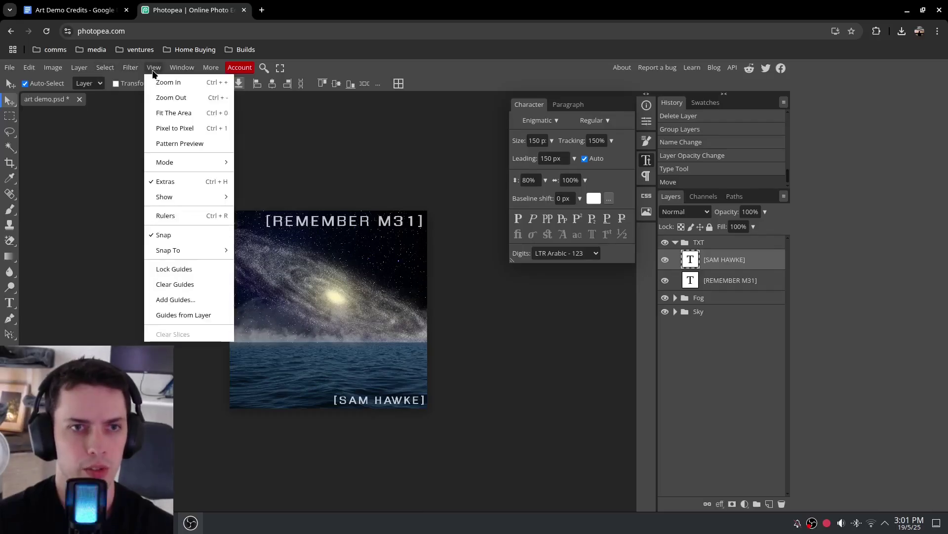
pyautogui.click(186, 302)
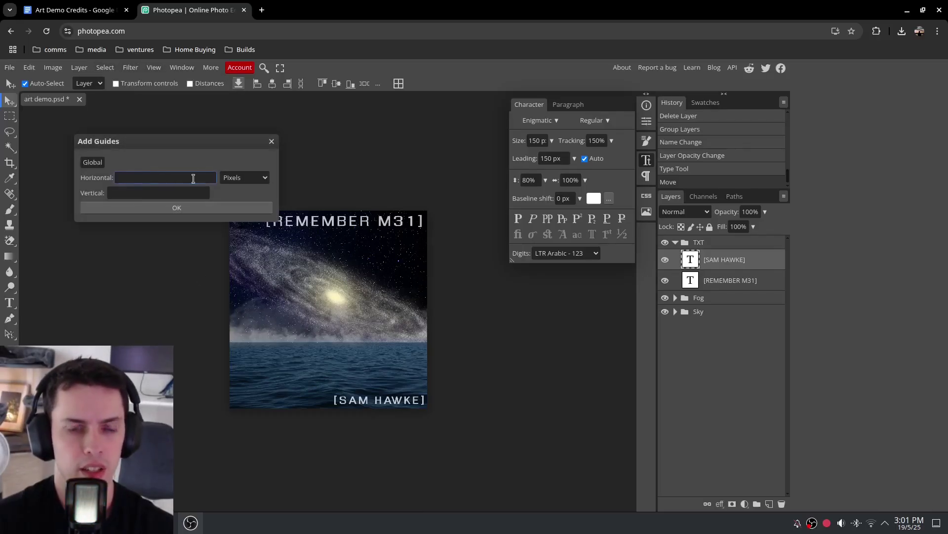
pyautogui.click(143, 194)
pyautogui.click(136, 210)
pyautogui.click(154, 67)
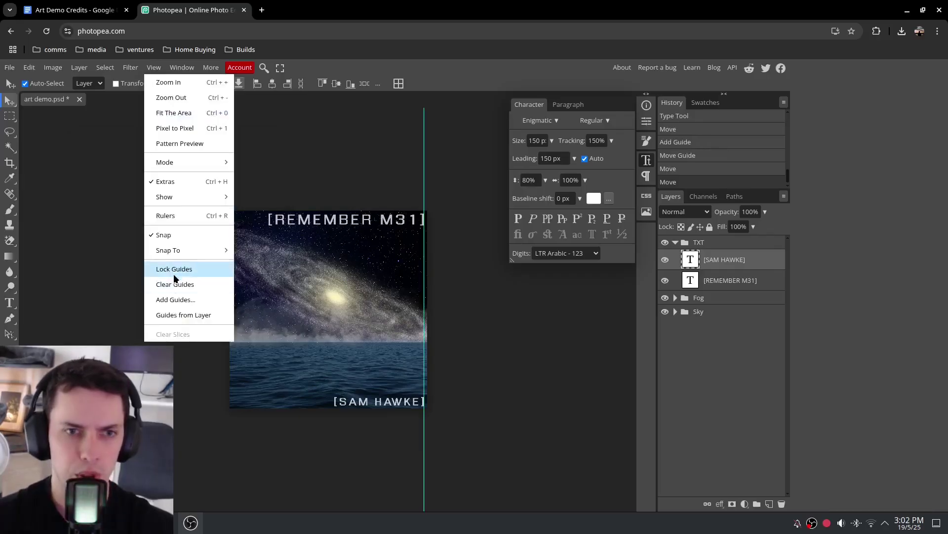
pyautogui.click(183, 299)
pyautogui.click(153, 182)
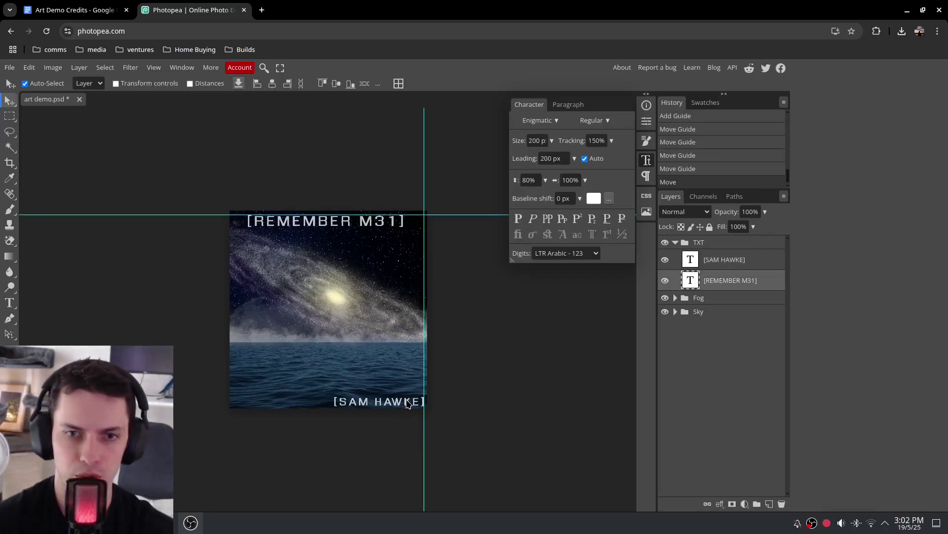
pyautogui.moveTo(408, 404); pyautogui.dragTo(379, 397)
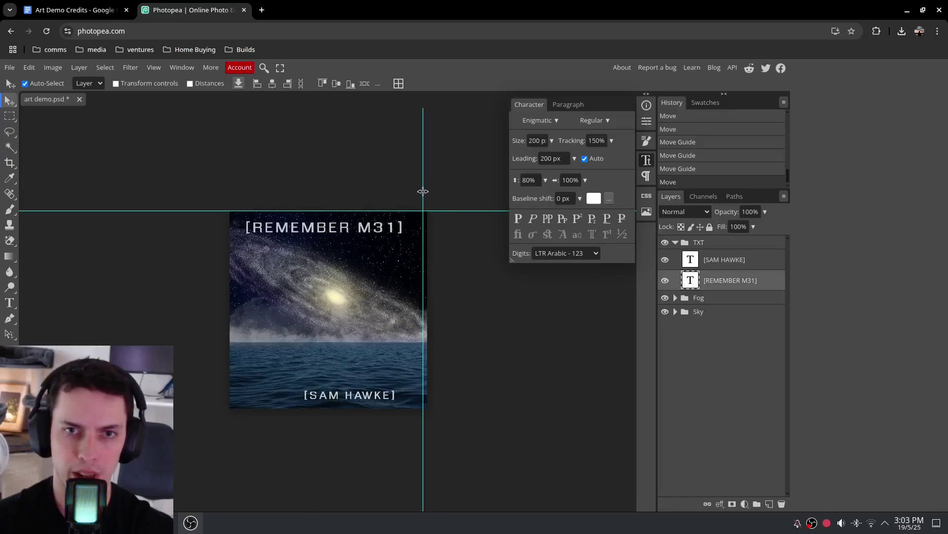
pyautogui.moveTo(421, 191); pyautogui.dragTo(453, 403)
pyautogui.moveTo(381, 402); pyautogui.dragTo(414, 403)
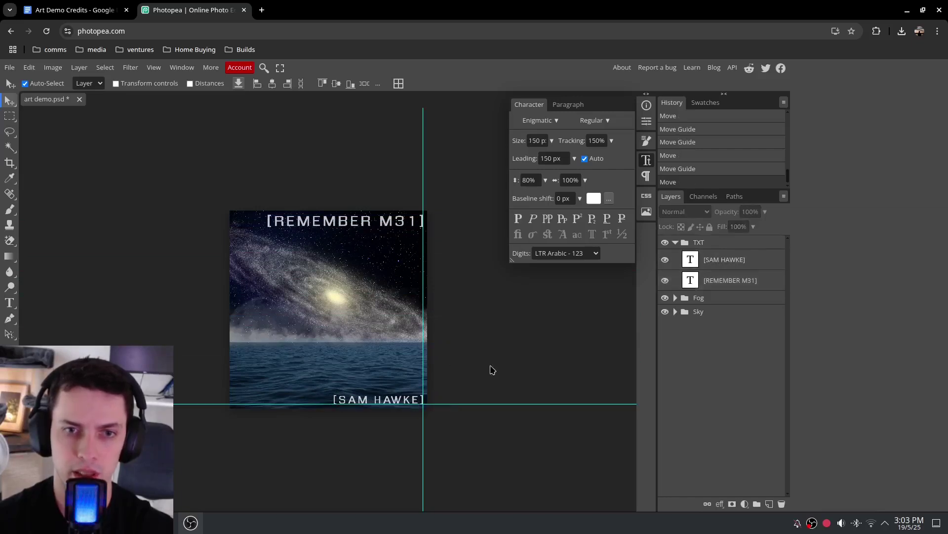
pyautogui.click(154, 68)
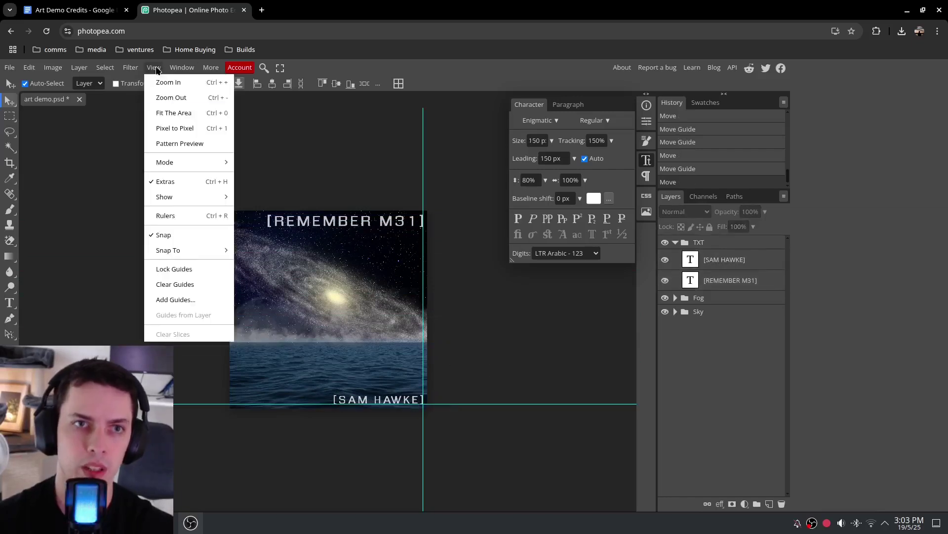
pyautogui.click(178, 284)
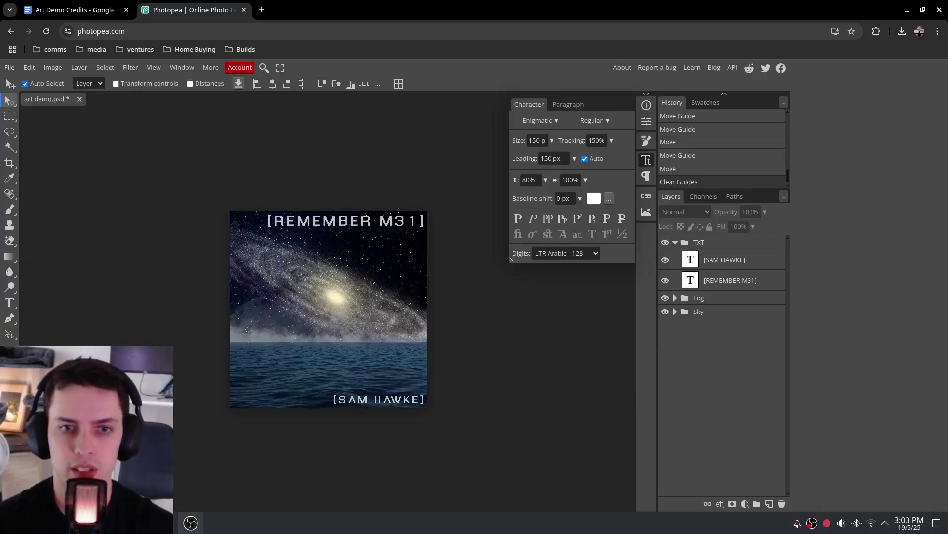
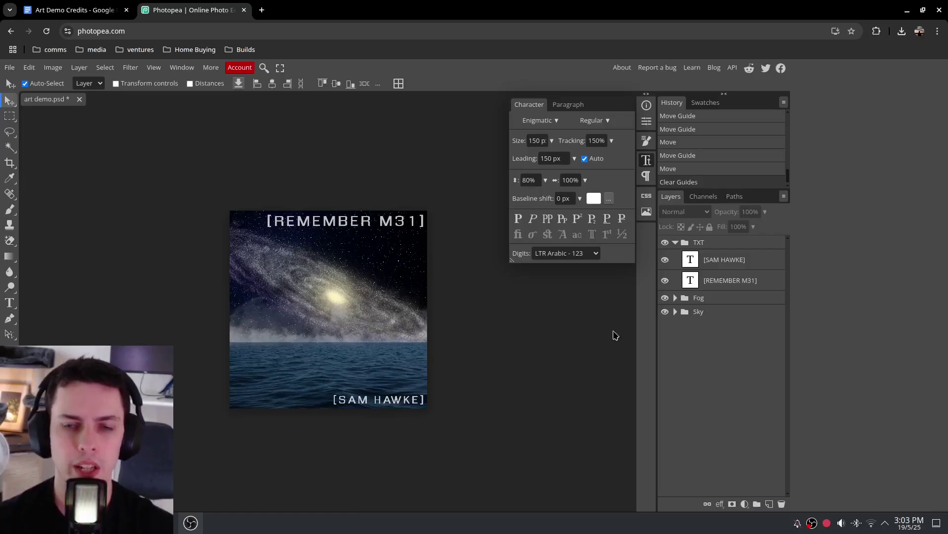
# Lower the TXT group's opacity and collapse the group
pyautogui.click(734, 243)
pyautogui.moveTo(766, 212); pyautogui.dragTo(760, 232)
pyautogui.click(645, 166)
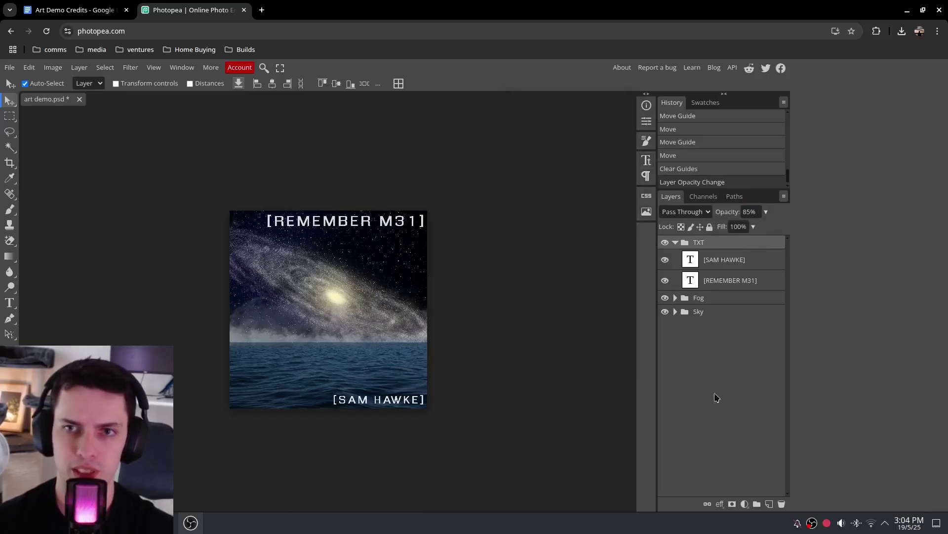
pyautogui.click(675, 242)
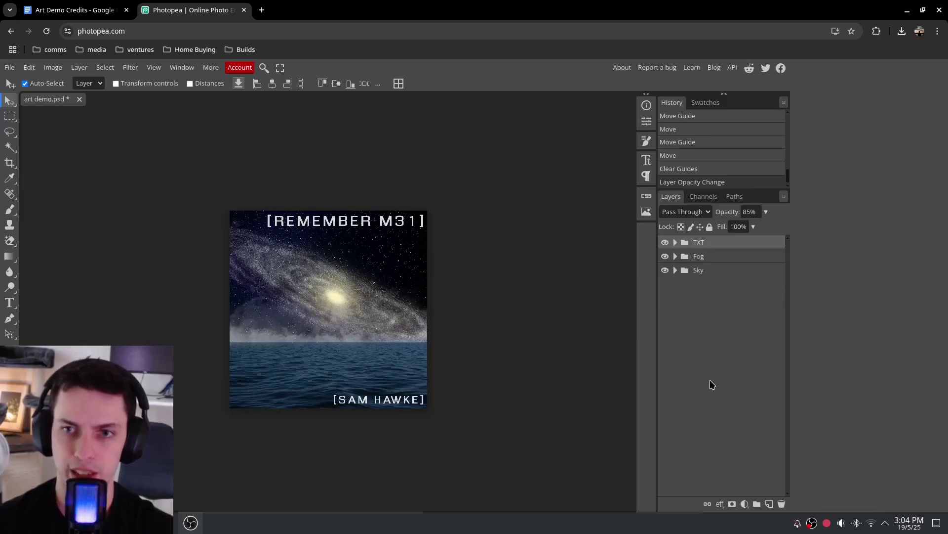
# Fade the Fog 1 layer to 31% opacity, then drop the 36860752 glitch-lines JPG onto the artwork
pyautogui.click(712, 257)
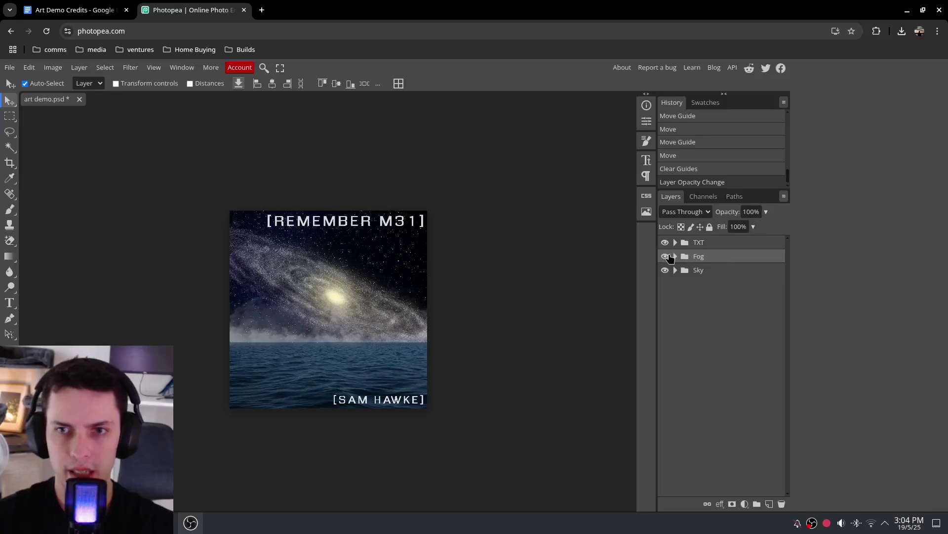
pyautogui.click(673, 256)
pyautogui.click(757, 296)
pyautogui.click(765, 212)
pyautogui.moveTo(746, 226); pyautogui.dragTo(732, 232)
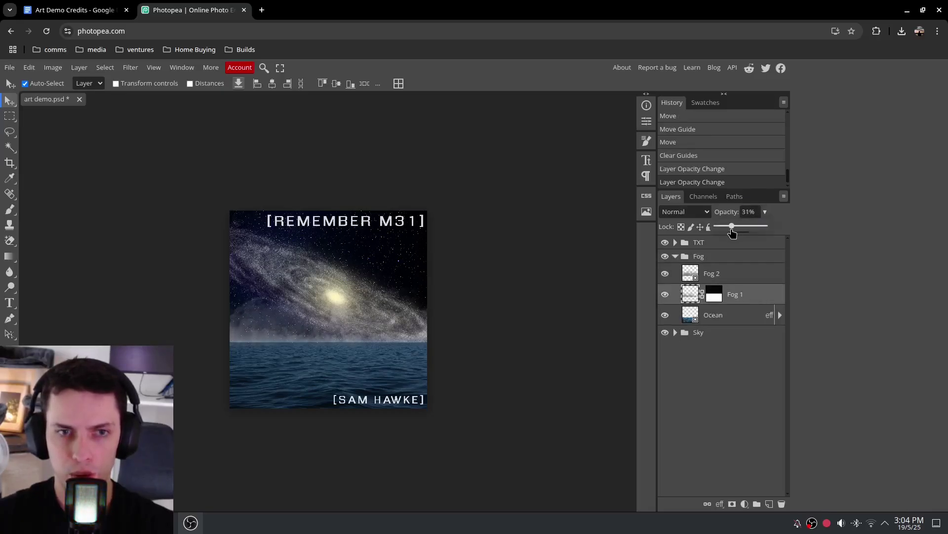
pyautogui.click(676, 257)
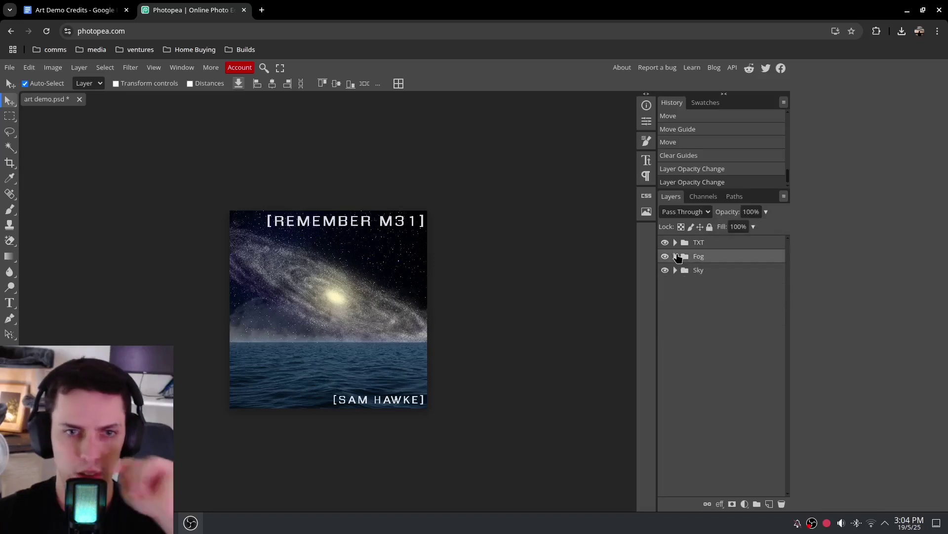
pyautogui.moveTo(642, 532); pyautogui.dragTo(708, 405)
pyautogui.moveTo(788, 447); pyautogui.dragTo(378, 296)
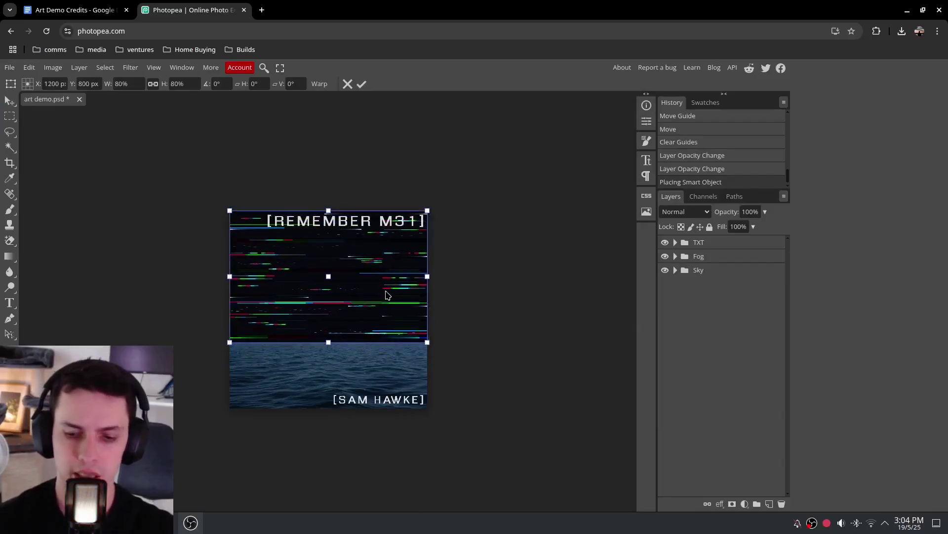
# Confirm the glitch-lines image and move its layer to the top of the stack
pyautogui.press('Return')
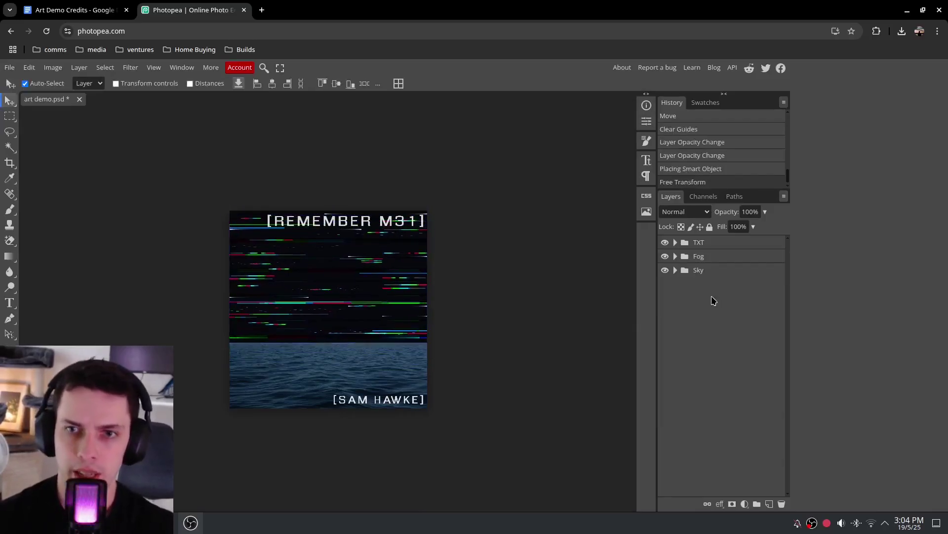
pyautogui.click(676, 242)
pyautogui.click(676, 242)
pyautogui.click(675, 256)
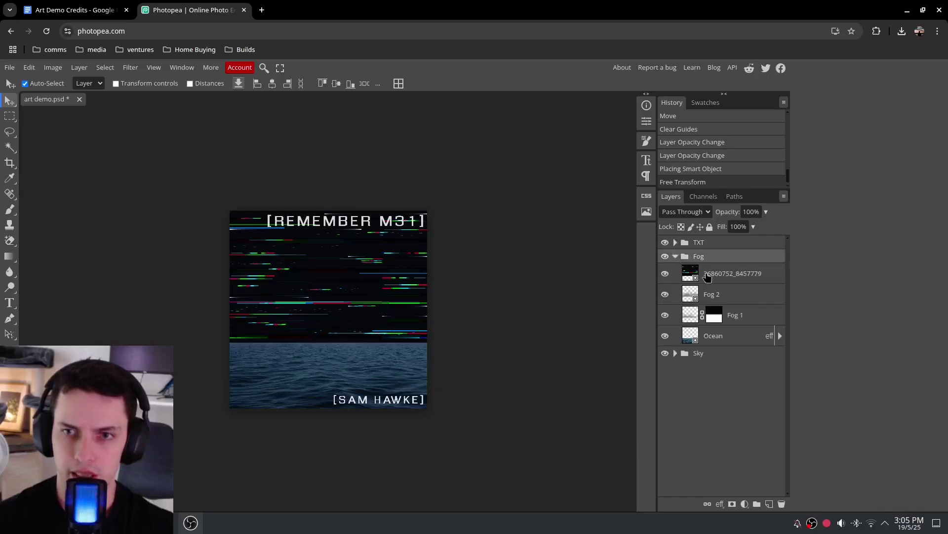
pyautogui.moveTo(719, 280); pyautogui.dragTo(711, 245)
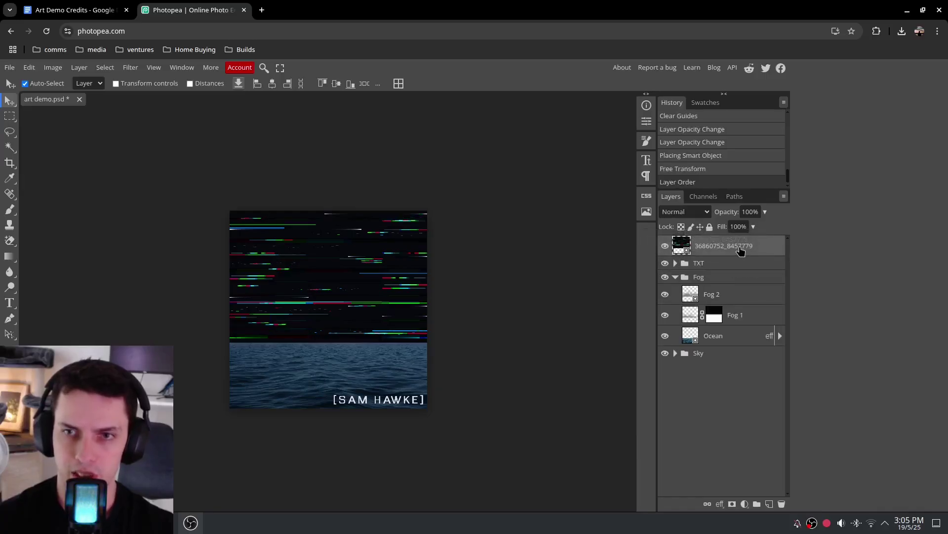
# Free Transform the glitch-lines layer to stretch it over the full canvas
pyautogui.click(26, 71)
pyautogui.click(50, 311)
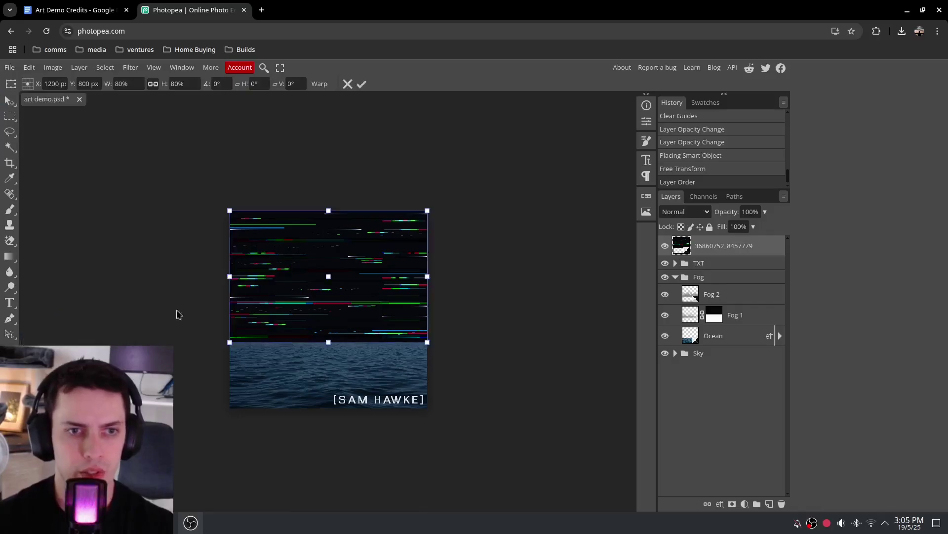
pyautogui.moveTo(425, 342); pyautogui.dragTo(428, 408)
pyautogui.moveTo(230, 211); pyautogui.dragTo(226, 208)
pyautogui.press('Return')
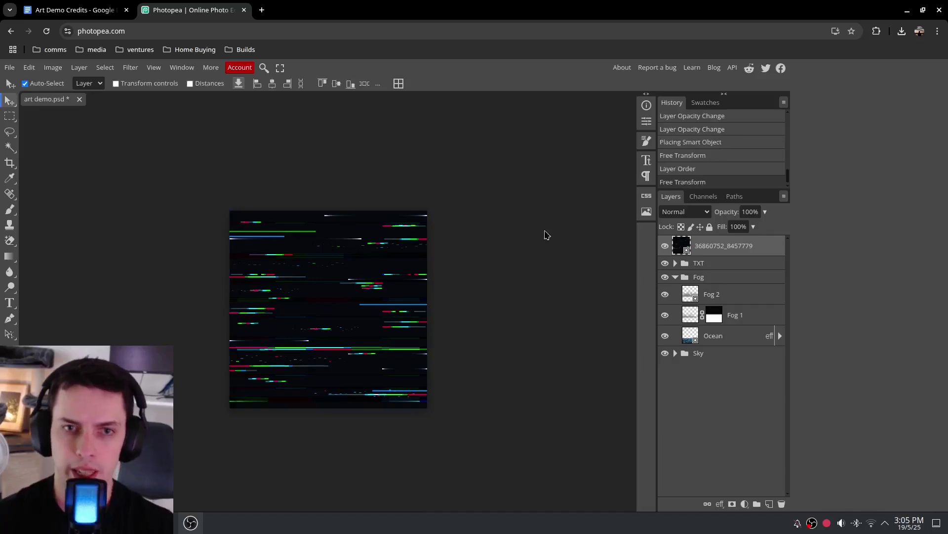
# Try the glitch layer's blend modes and settle on Screen
pyautogui.click(711, 212)
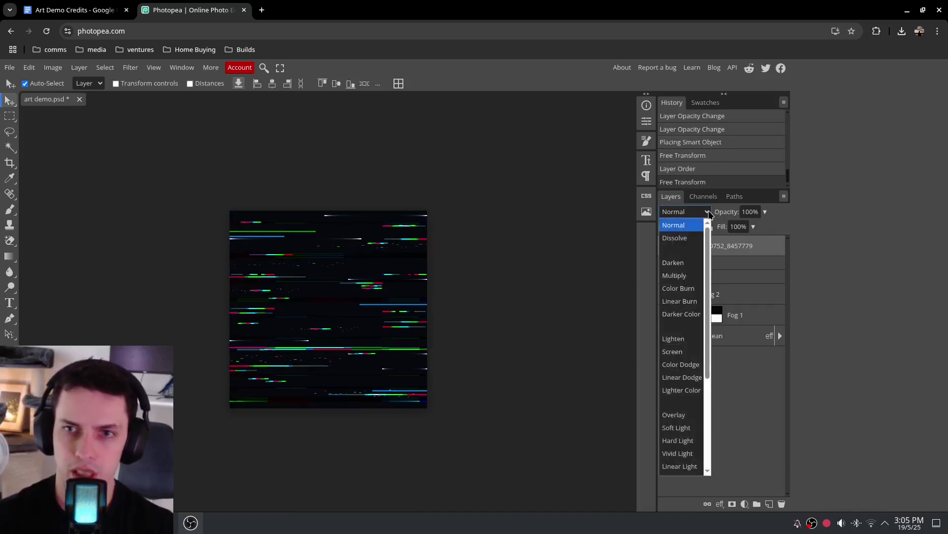
pyautogui.click(682, 226)
pyautogui.press('Down')
pyautogui.press('Down')
pyautogui.press('Down')
pyautogui.press('Down')
pyautogui.press('Down')
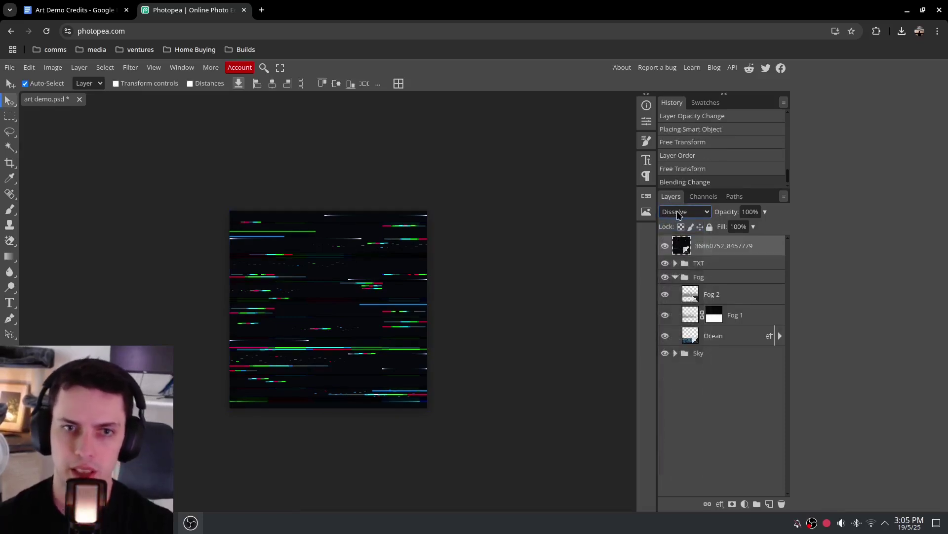
pyautogui.press('Down')
pyautogui.press('Down')
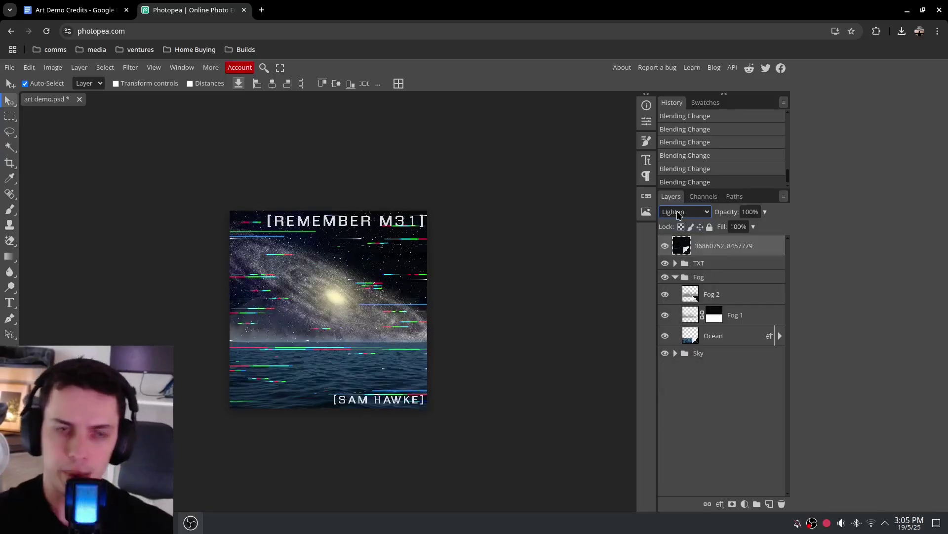
pyautogui.press('Down')
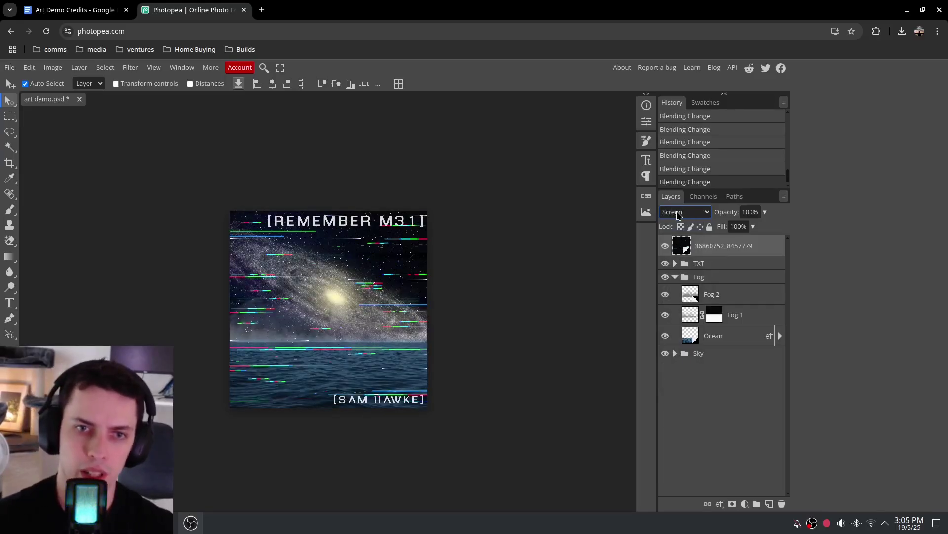
pyautogui.press('Down')
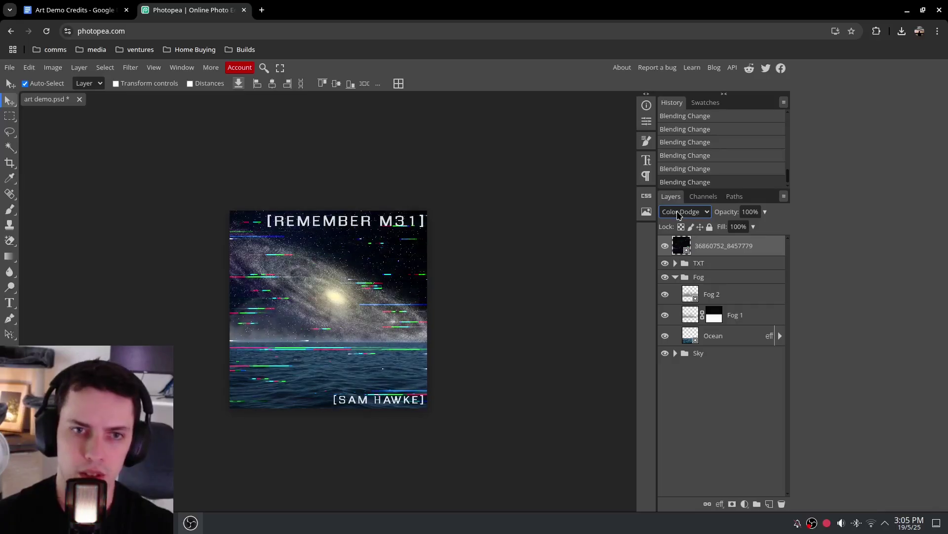
pyautogui.press('Down')
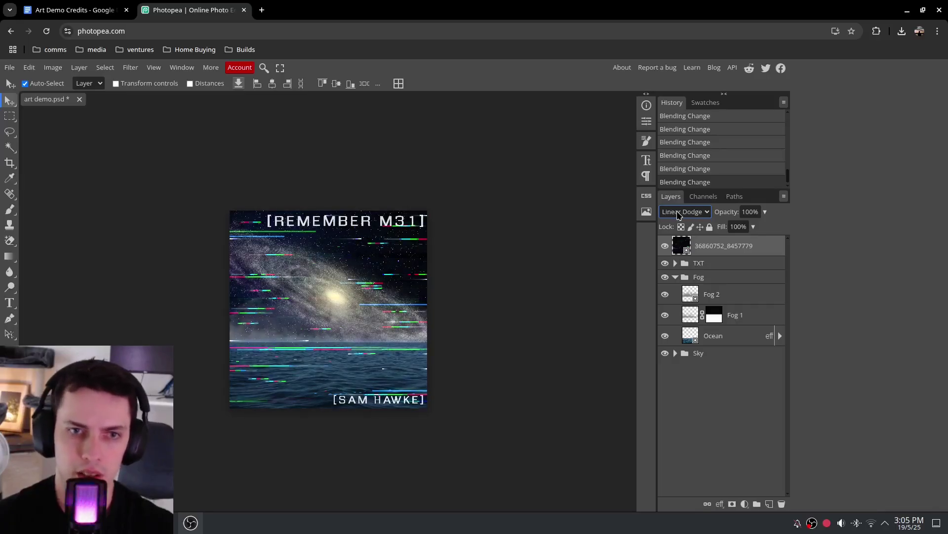
pyautogui.press('Down')
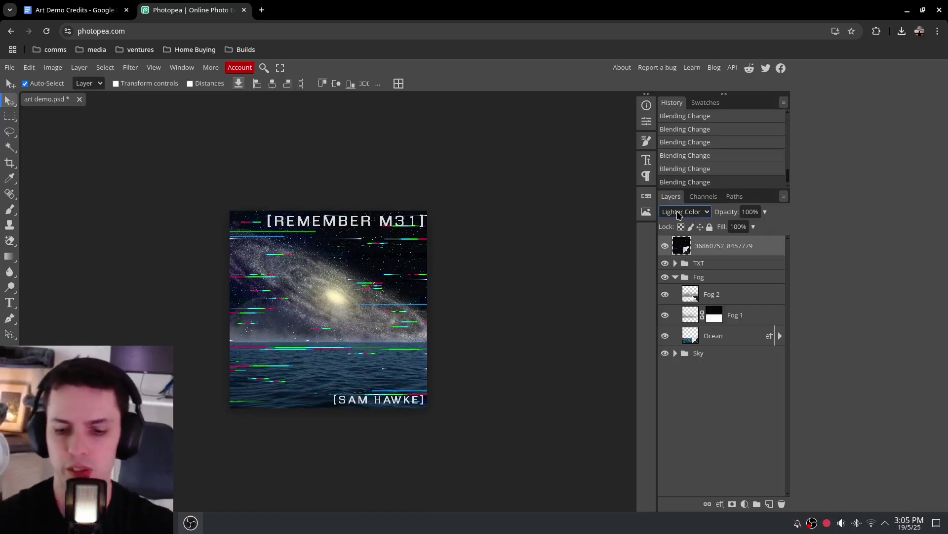
pyautogui.press('Down')
pyautogui.press('Up')
pyautogui.press('Up')
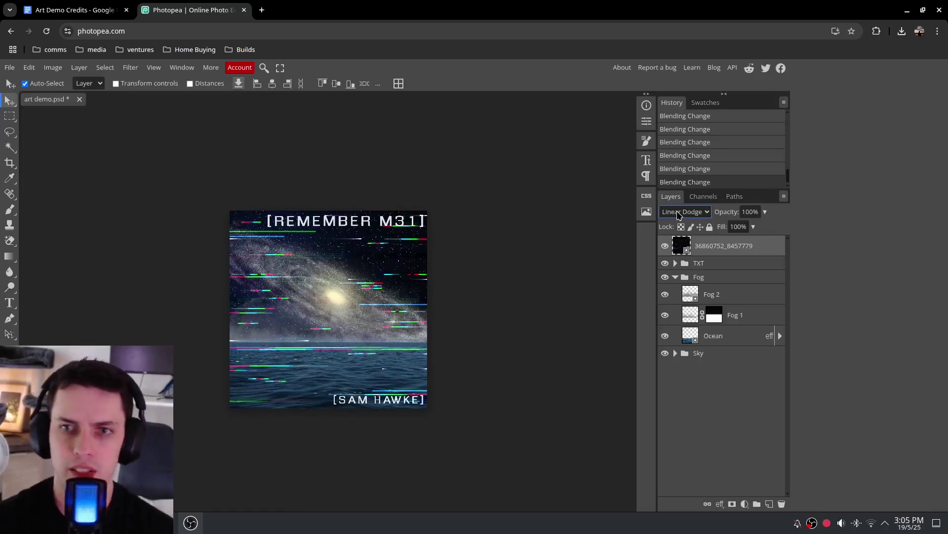
pyautogui.press('Up')
pyautogui.press('Up')
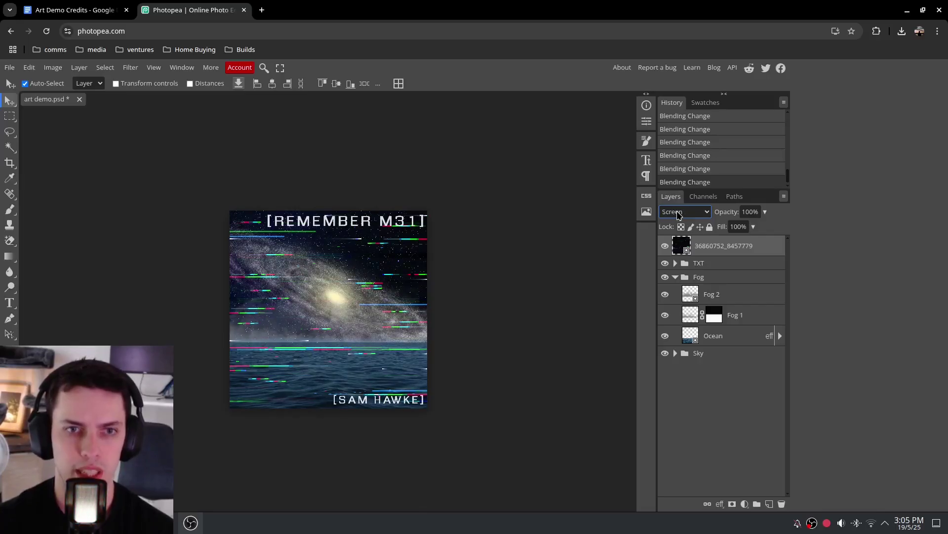
pyautogui.click(677, 214)
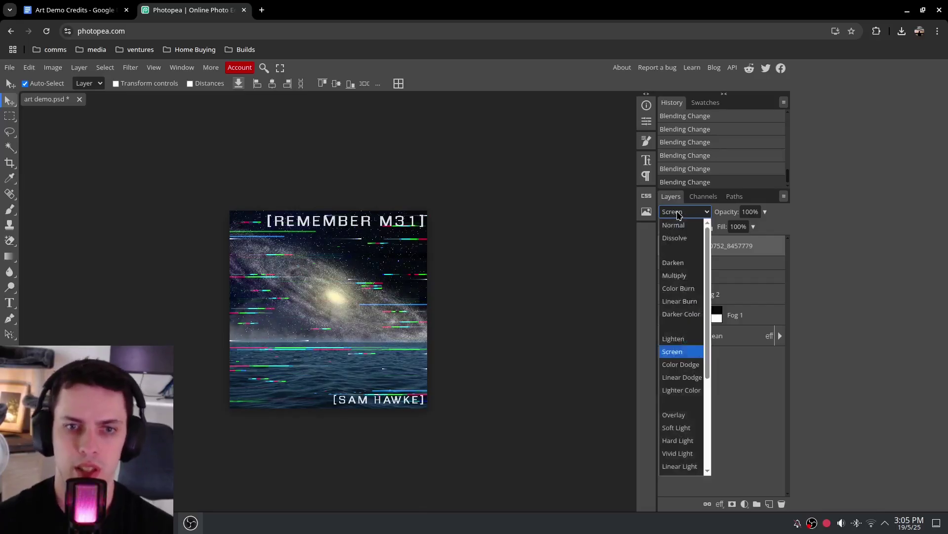
pyautogui.click(751, 370)
# Lower the glitch layer's opacity to 25%
pyautogui.click(766, 212)
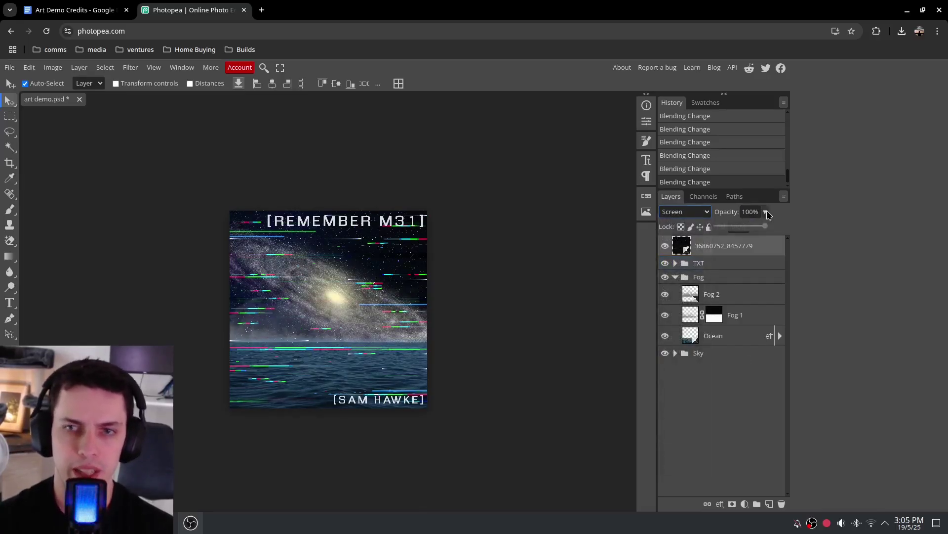
pyautogui.moveTo(767, 225); pyautogui.dragTo(725, 225)
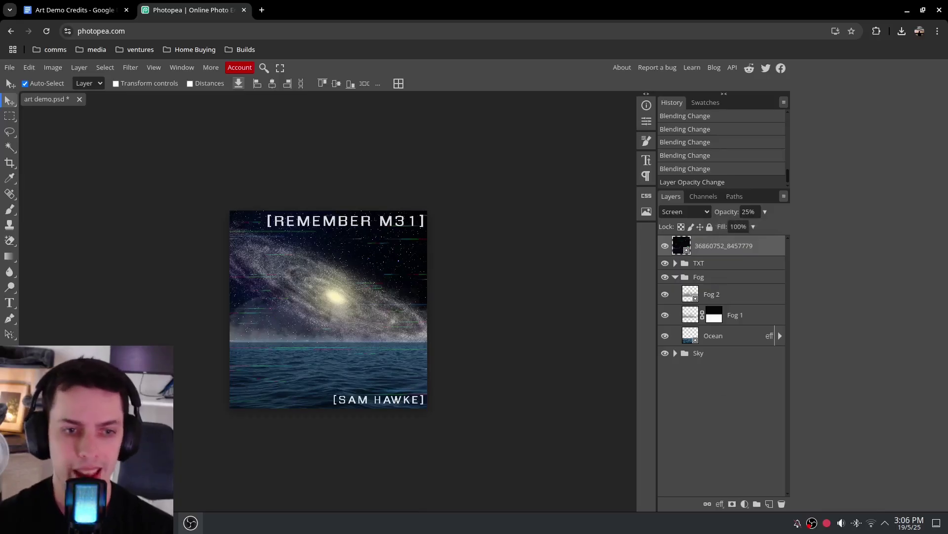
pyautogui.hotkey('alt', 'Tab')
# Drop scanlines-fade-1920x1080-4x.png from Dolphin's Art Demo folder onto the Photopea canvas
pyautogui.moveTo(774, 396); pyautogui.dragTo(847, 291)
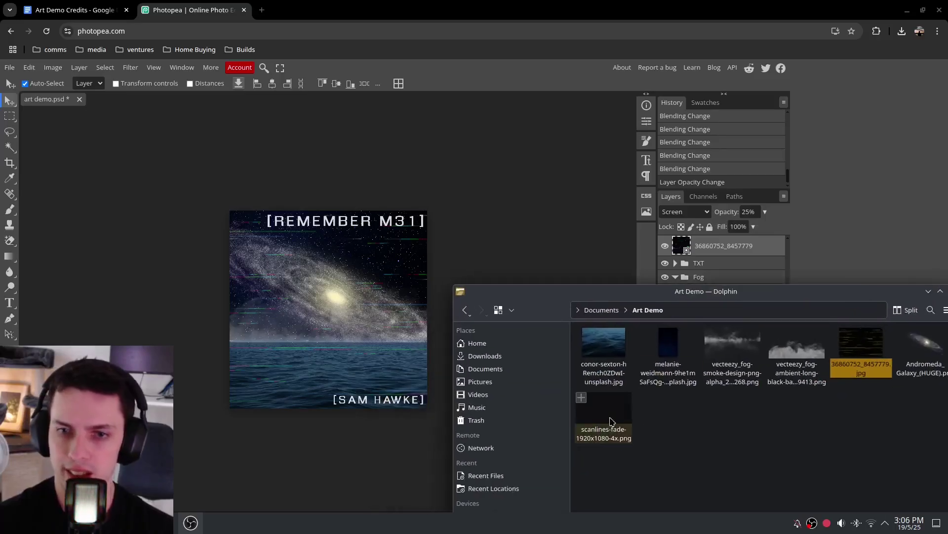
pyautogui.moveTo(604, 419); pyautogui.dragTo(428, 409)
# Confirm the scanlines layer and cycle its blend modes (Lighten, Overlay, Soft Light, Linear Light) while zoomed in
pyautogui.press('Return')
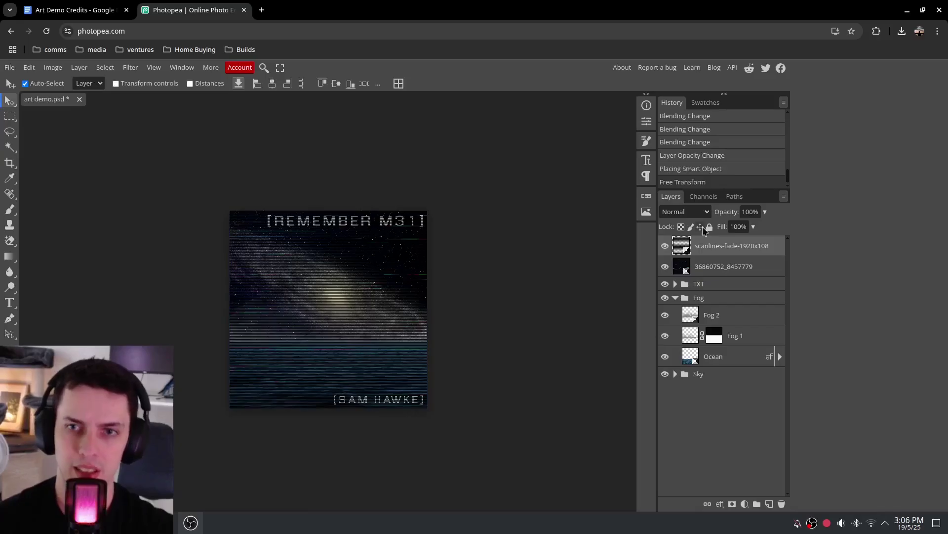
pyautogui.click(699, 214)
pyautogui.click(691, 228)
pyautogui.press('Down')
pyautogui.press('Down')
pyautogui.press('Down')
pyautogui.press('Down')
pyautogui.press('Down')
pyautogui.press('Down')
pyautogui.press('Down')
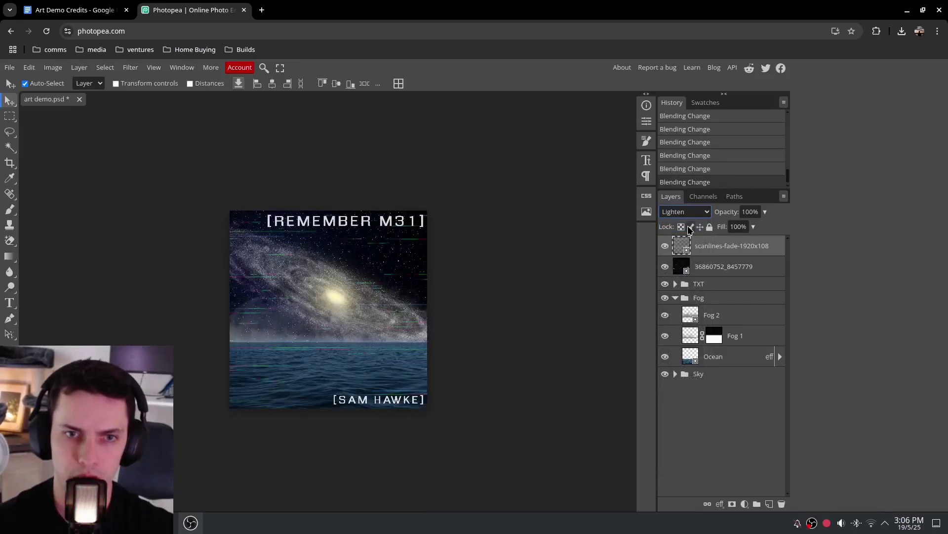
pyautogui.press('Down')
pyautogui.press('Down')
pyautogui.press('Down')
pyautogui.press('Down')
pyautogui.press('Down')
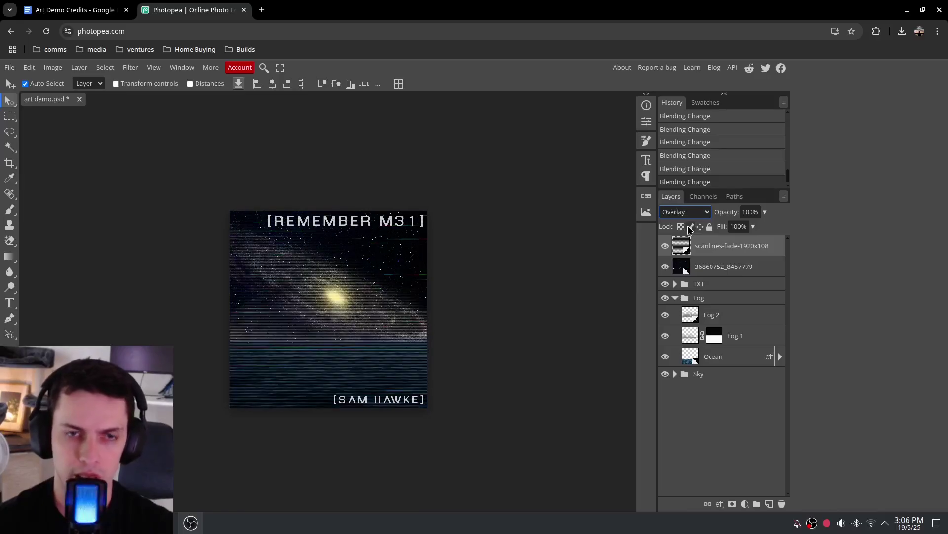
pyautogui.press('Down')
pyautogui.press('Down')
pyautogui.press('Down')
pyautogui.press('Down')
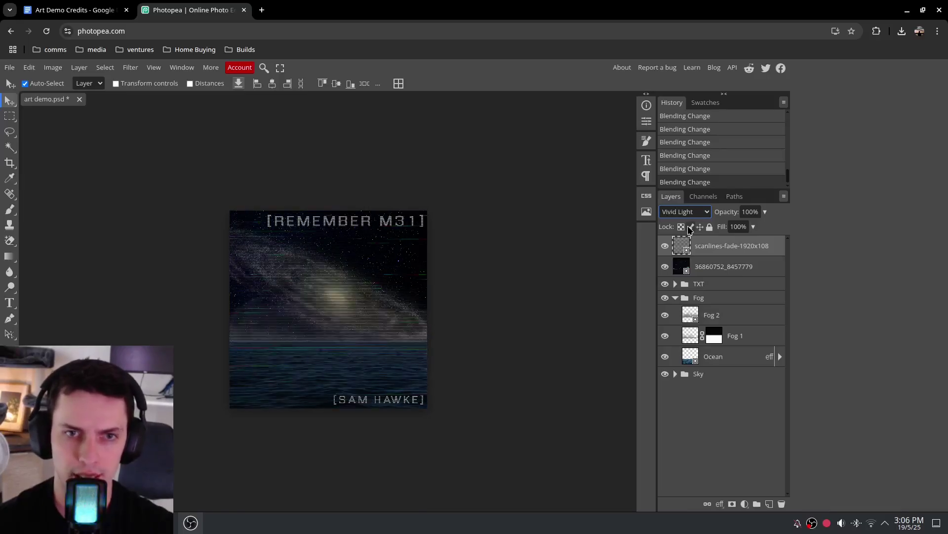
pyautogui.press('Down')
pyautogui.press('Down')
pyautogui.press('Down')
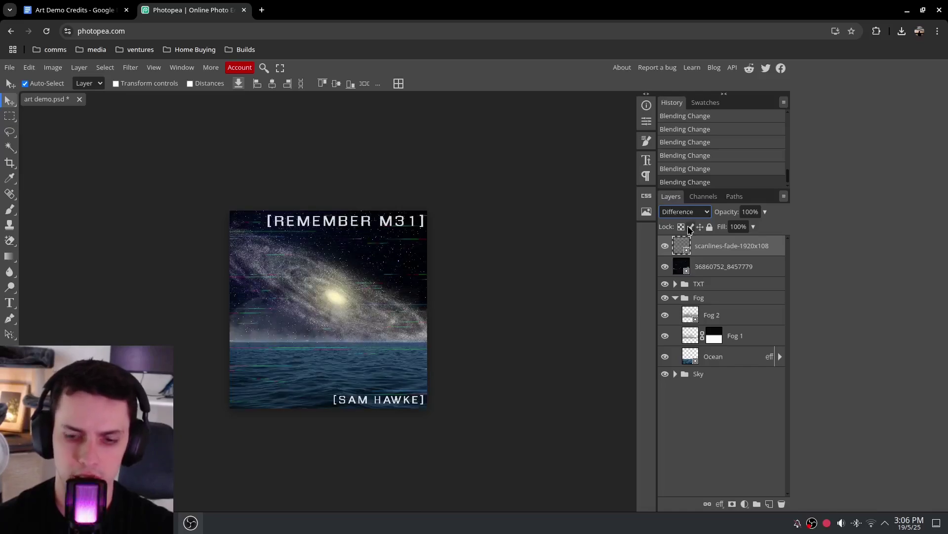
pyautogui.hotkey('ctrl', '+')
pyautogui.hotkey('ctrl', '+')
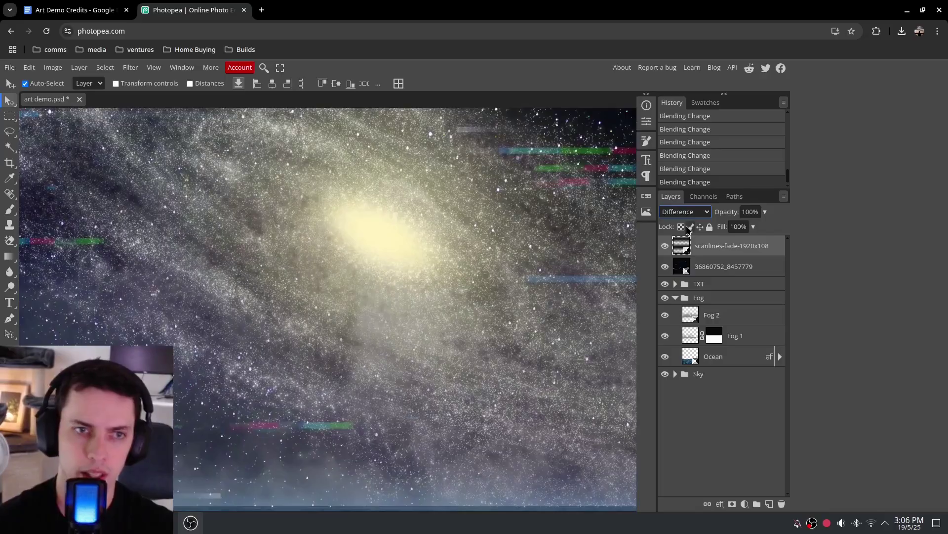
pyautogui.press('Up')
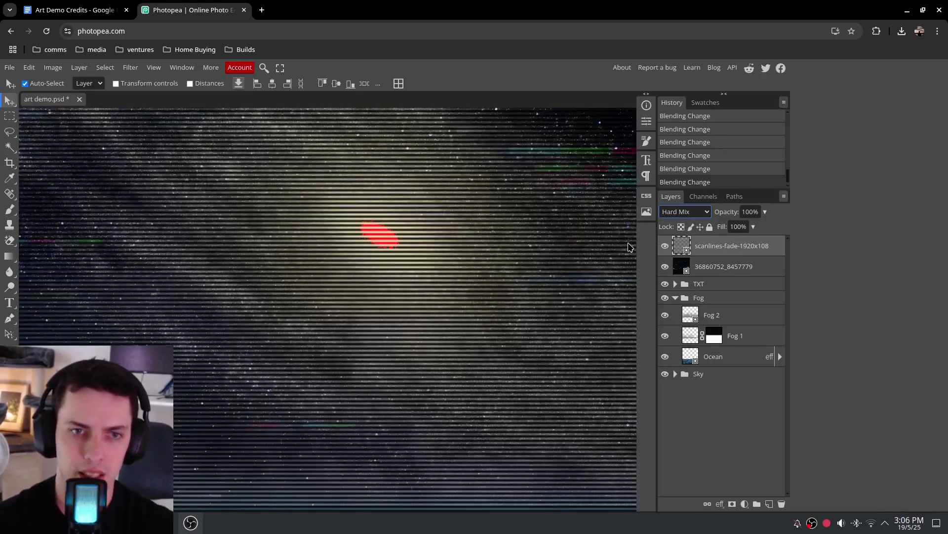
pyautogui.hotkey('ctrl', '0')
pyautogui.press('Up')
pyautogui.press('Up')
pyautogui.press('Up')
pyautogui.press('Up')
pyautogui.press('Up')
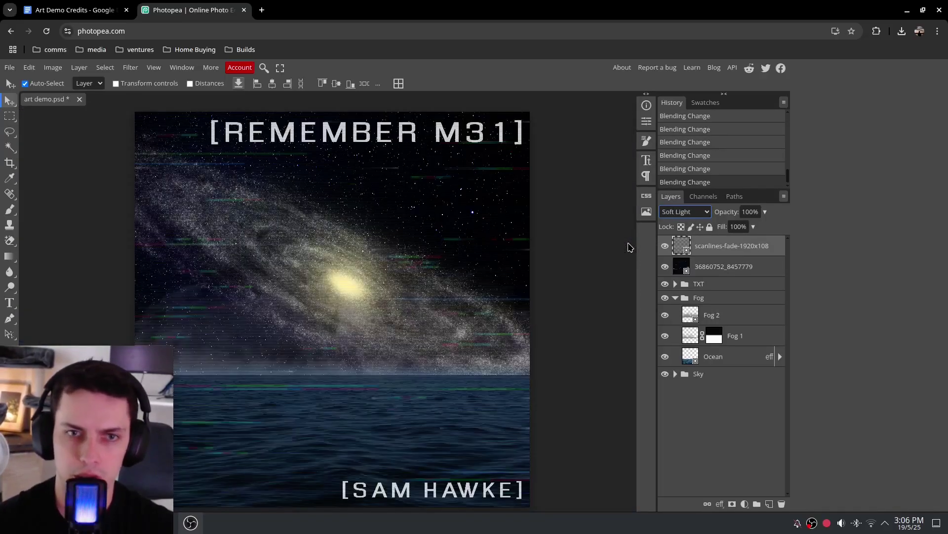
pyautogui.hotkey('ctrl', '+')
pyautogui.hotkey('ctrl', '+')
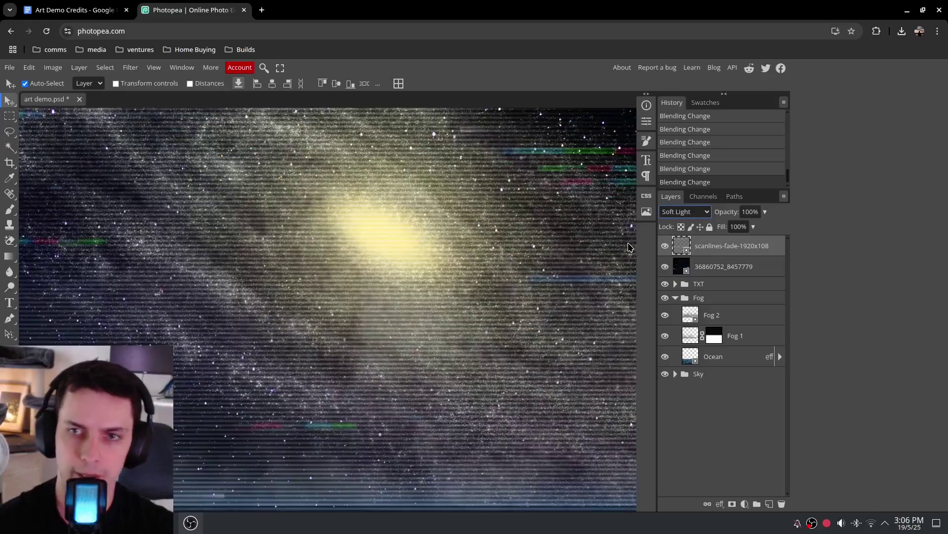
# Compare the scanlines layer on and off, try Hard Light, and keep Soft Light
pyautogui.click(665, 246)
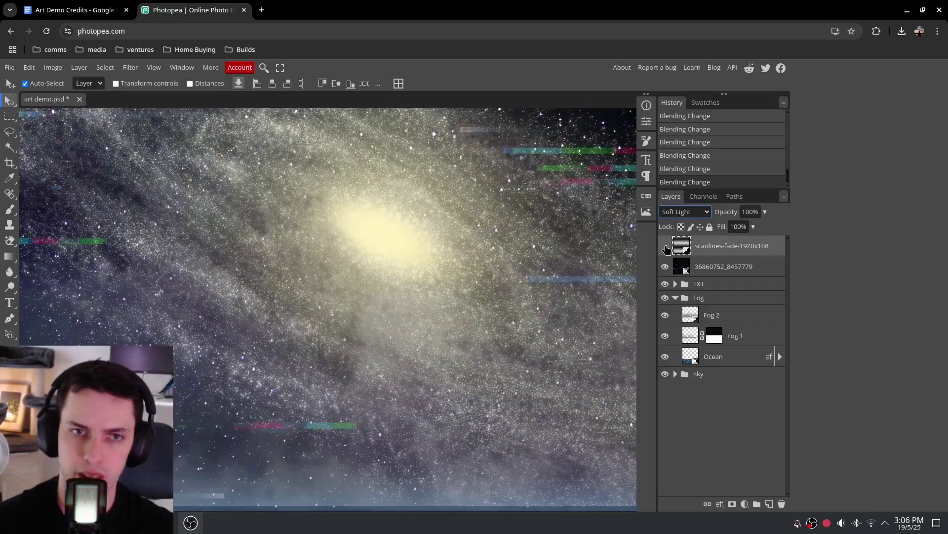
pyautogui.click(665, 247)
pyautogui.click(665, 247)
pyautogui.click(665, 247)
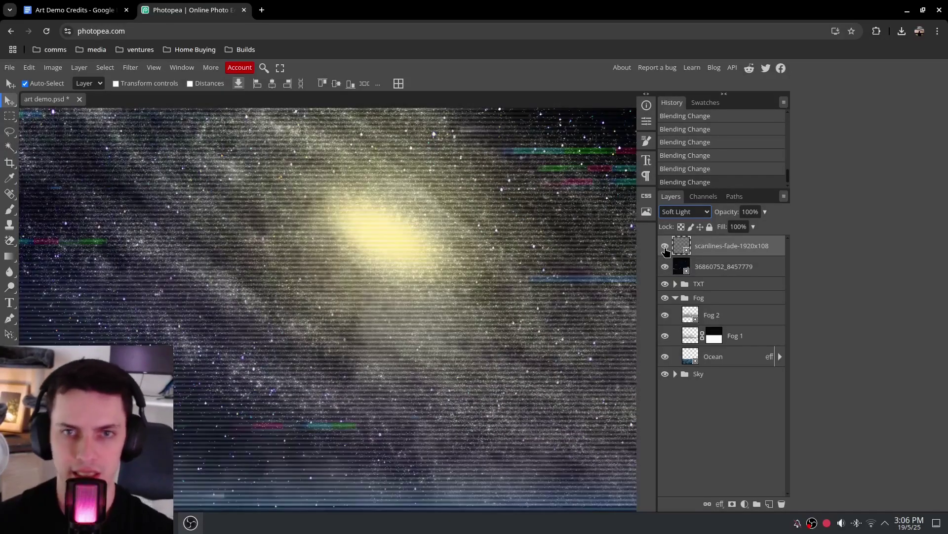
pyautogui.click(703, 212)
pyautogui.click(704, 214)
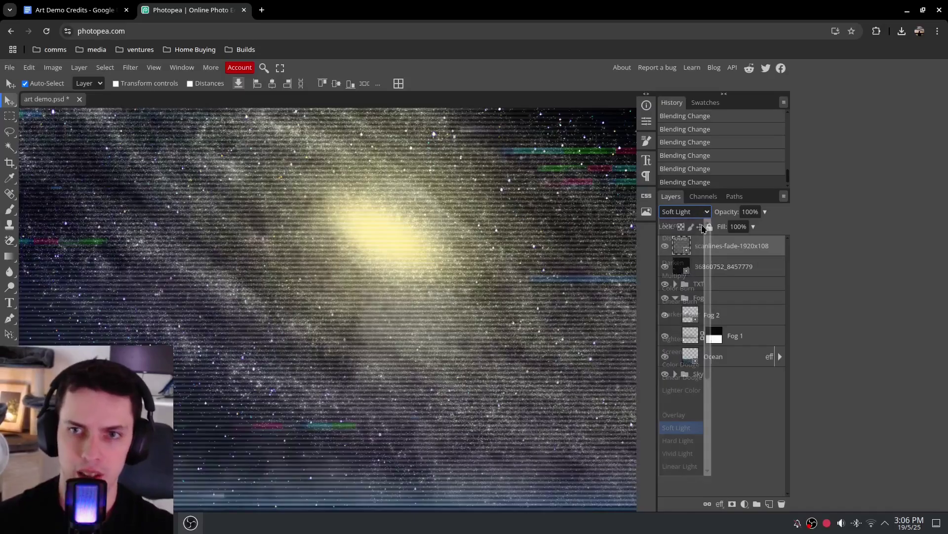
pyautogui.press('Down')
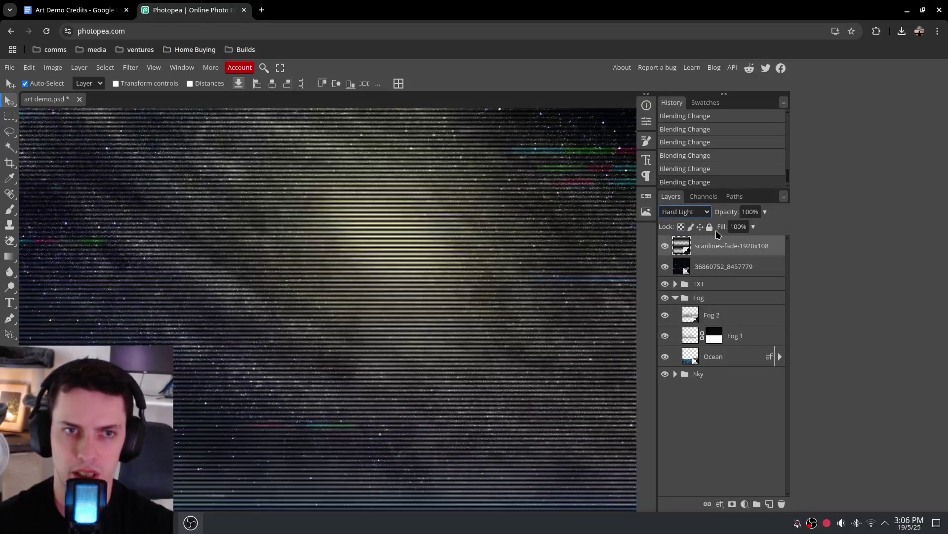
pyautogui.press('Up')
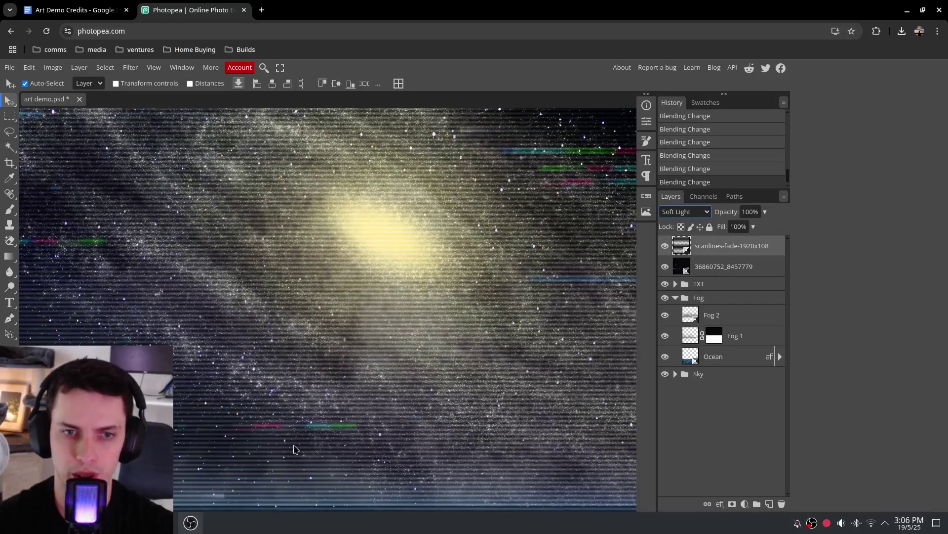
pyautogui.hotkey('ctrl', '0')
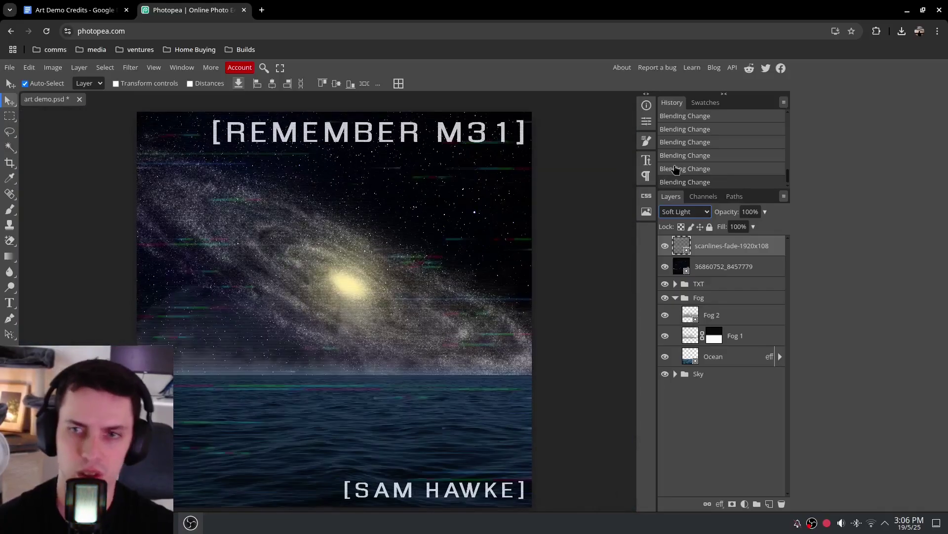
# Lower the scanlines layer's opacity to 38%
pyautogui.click(764, 213)
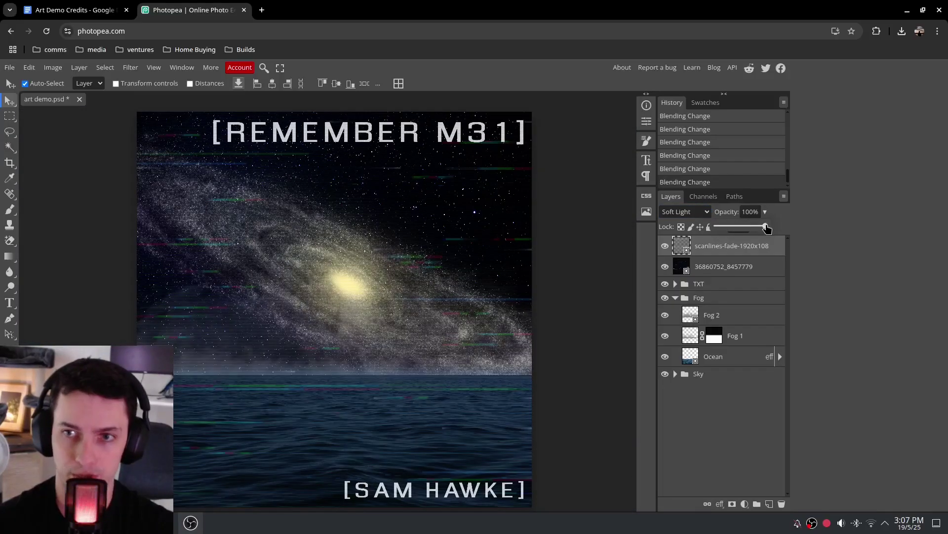
pyautogui.moveTo(766, 227); pyautogui.dragTo(736, 242)
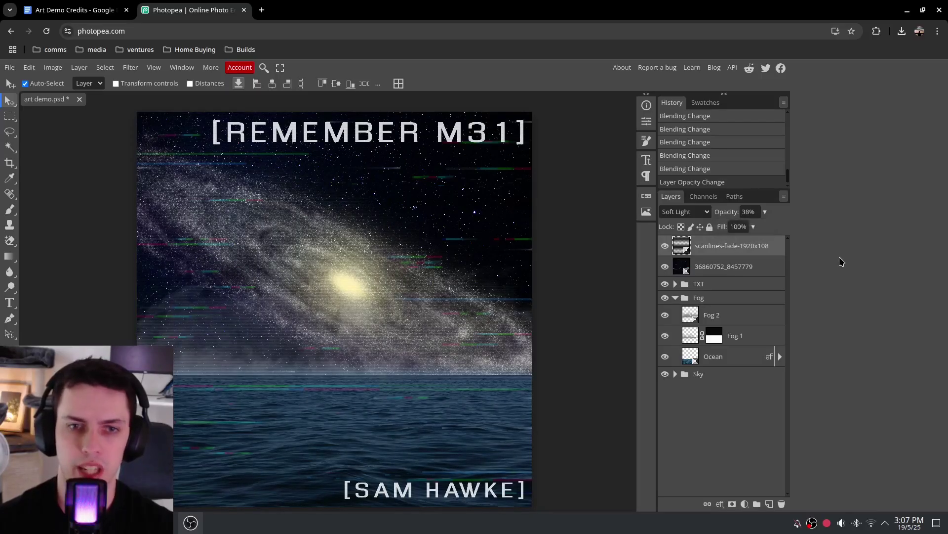
pyautogui.hotkey('ctrl', '+')
pyautogui.hotkey('ctrl', '+')
pyautogui.hotkey('ctrl', '+')
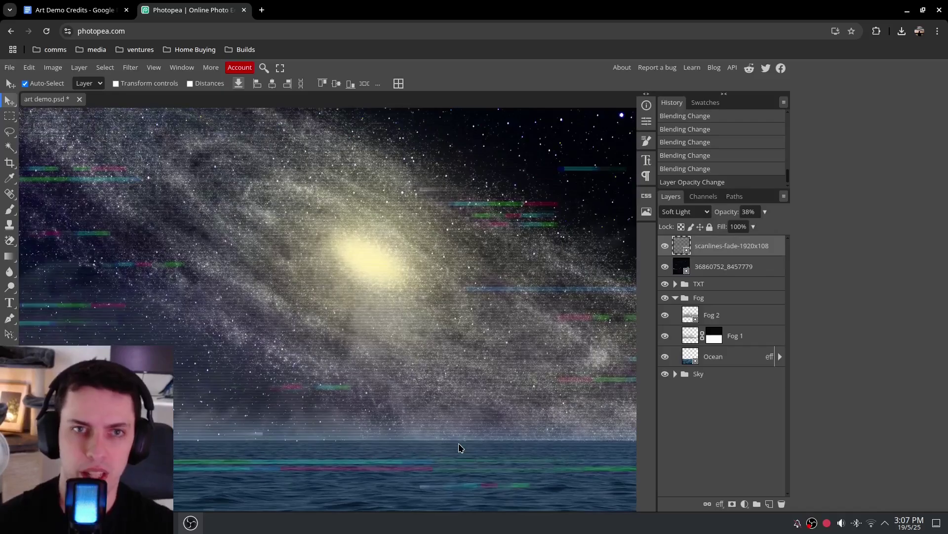
# Group the glitch and scanlines layers into a folder named CRT
pyautogui.scroll(-10, 402, 272)
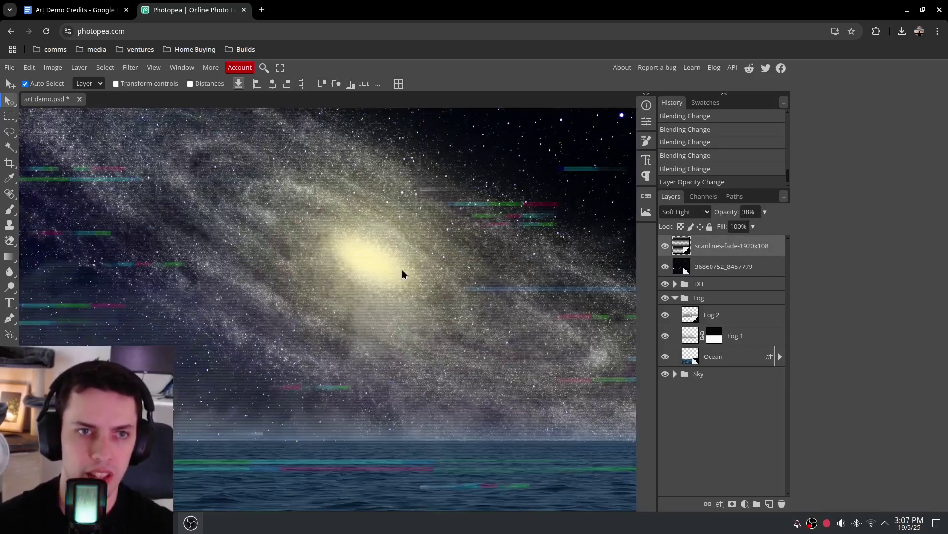
pyautogui.hotkey('ctrl', '0')
pyautogui.keyDown('shift'); pyautogui.click(724, 266); pyautogui.keyUp('shift')
pyautogui.hotkey('ctrl', 'g')
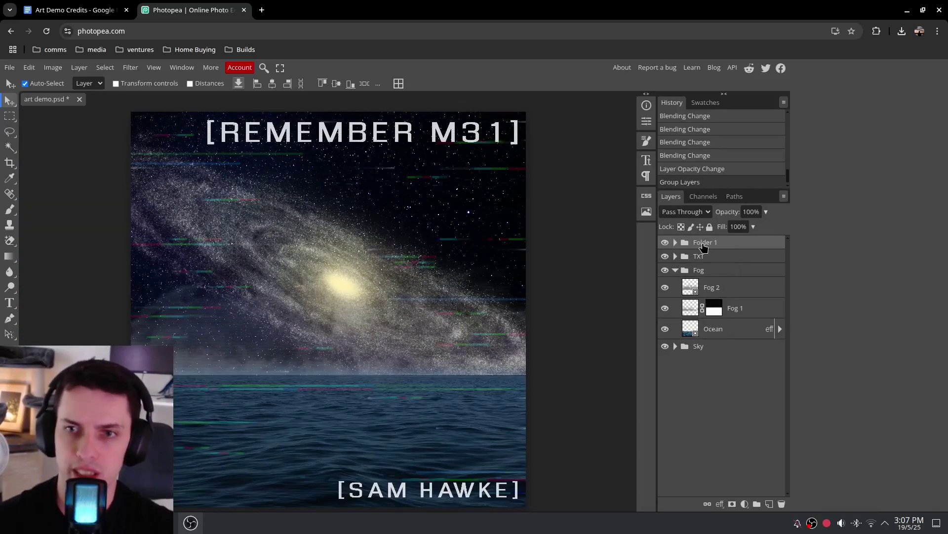
pyautogui.doubleClick(703, 244)
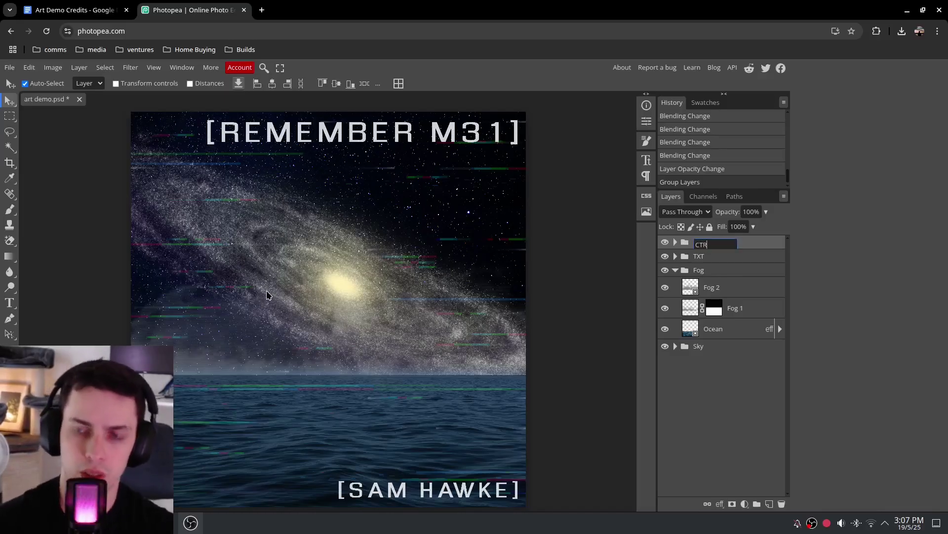
pyautogui.write('T')
pyautogui.press('Return')
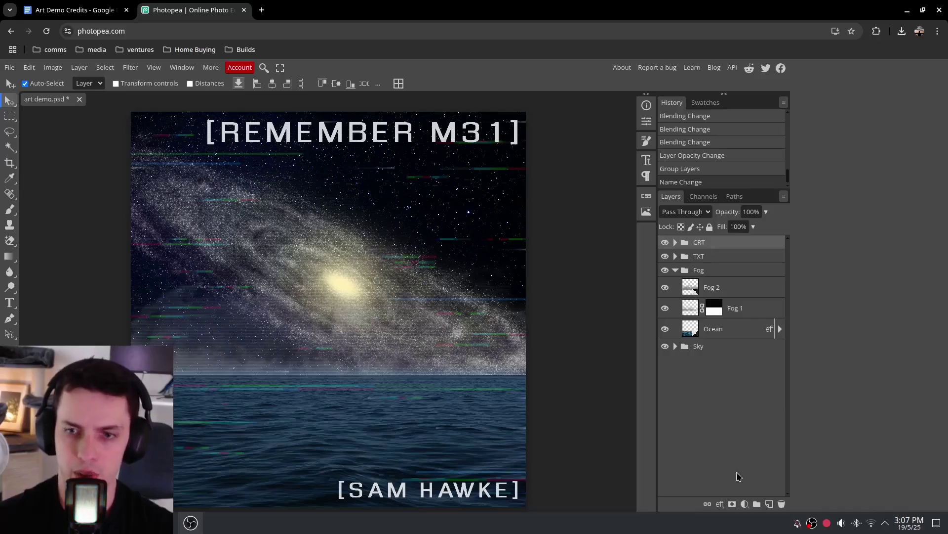
# Collapse the Fog group, leaving CRT, TXT, Fog and Sky groups
pyautogui.click(707, 256)
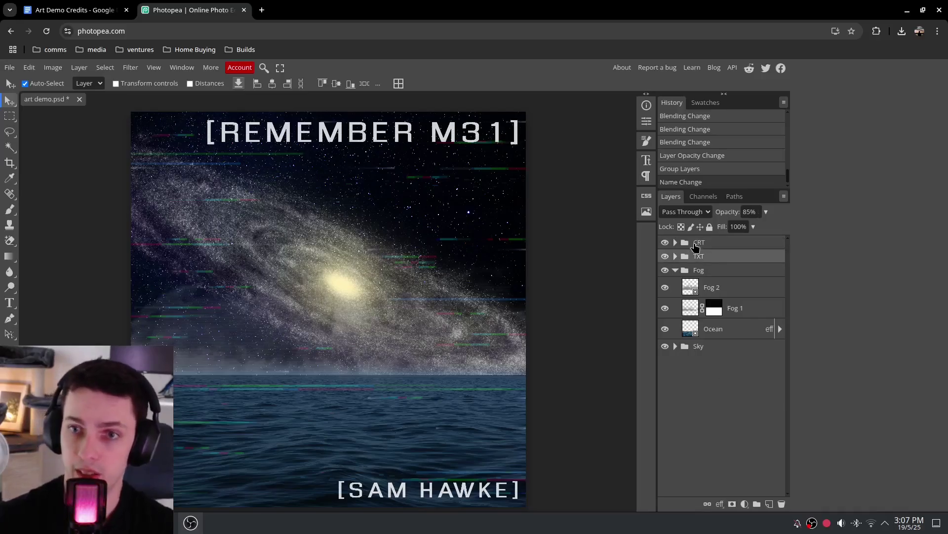
pyautogui.click(676, 269)
pyautogui.click(699, 243)
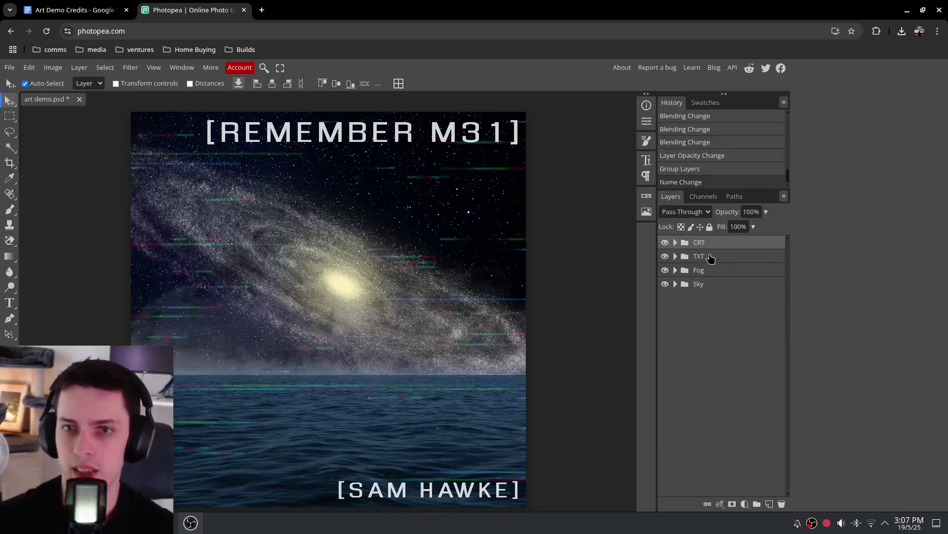
pyautogui.click(710, 256)
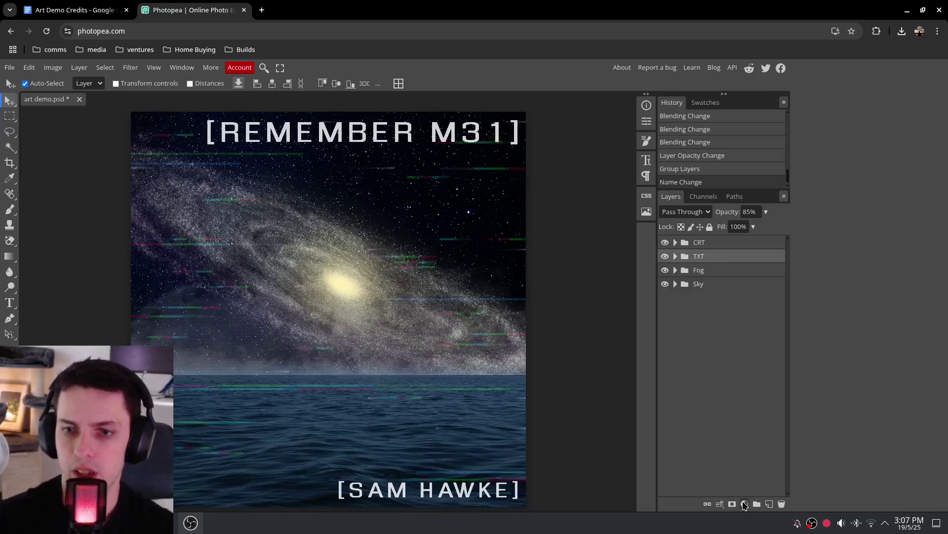
# Add a Brightness/Contrast adjustment layer with brightness 50 and contrast 15
pyautogui.click(744, 504)
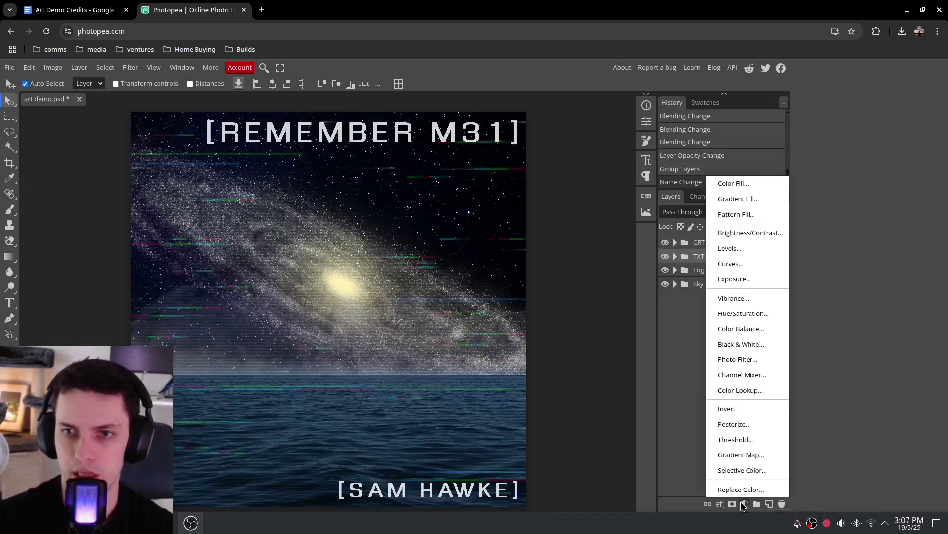
pyautogui.click(743, 233)
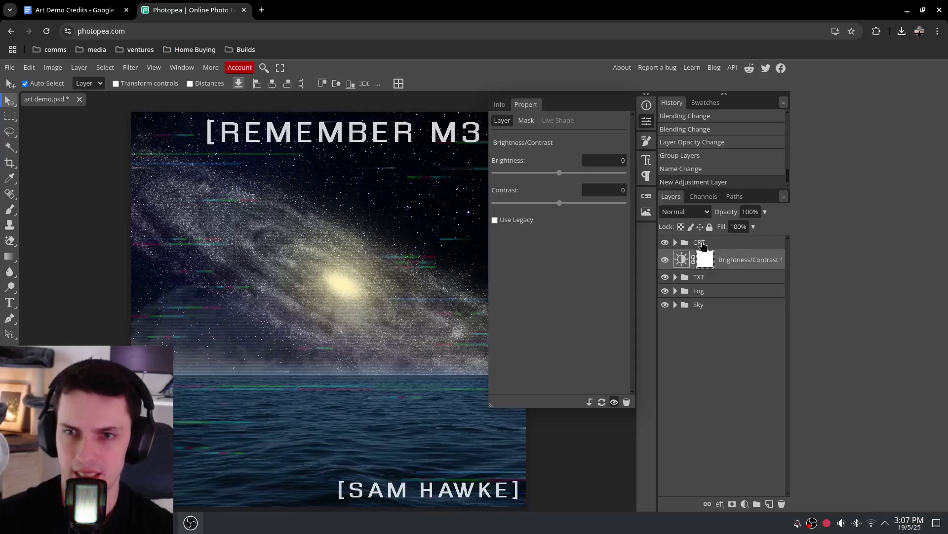
pyautogui.moveTo(559, 172); pyautogui.dragTo(567, 203)
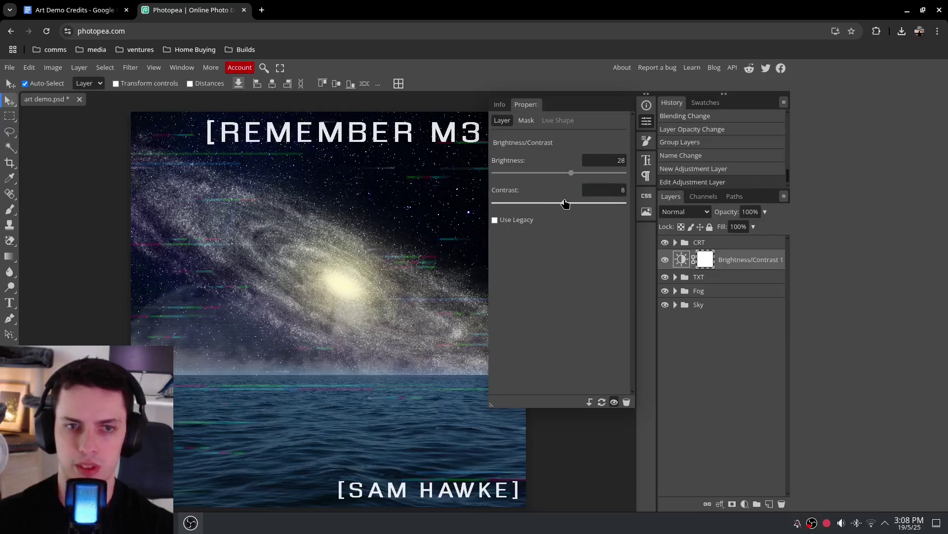
pyautogui.rightClick(569, 203)
pyautogui.click(568, 203)
pyautogui.moveTo(569, 203); pyautogui.dragTo(571, 208)
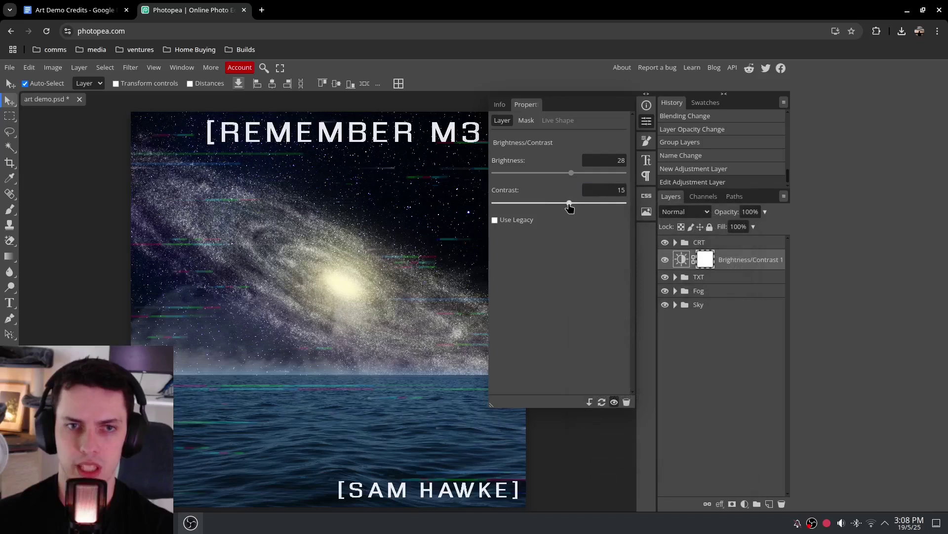
pyautogui.moveTo(572, 173); pyautogui.dragTo(583, 183)
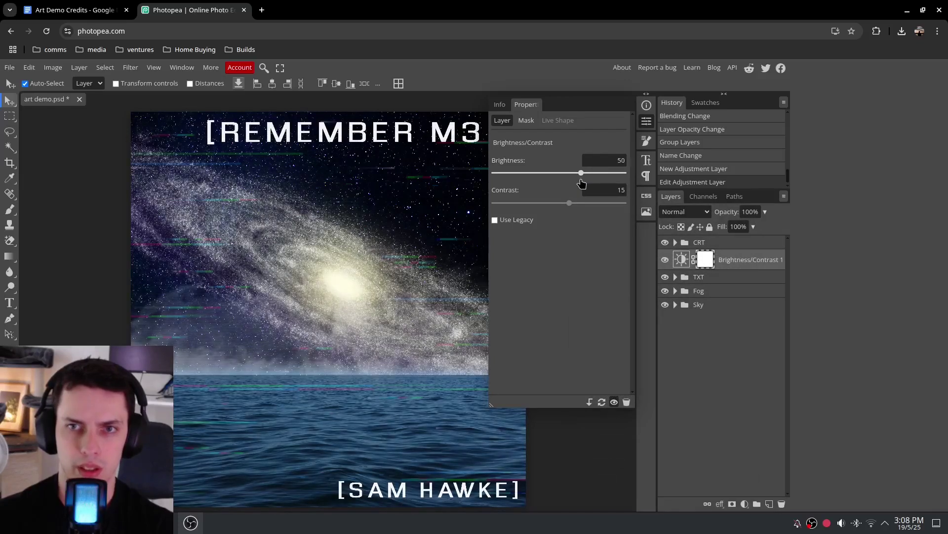
# Toggle the Brightness/Contrast adjustment on and off to compare the result
pyautogui.click(665, 259)
pyautogui.click(666, 261)
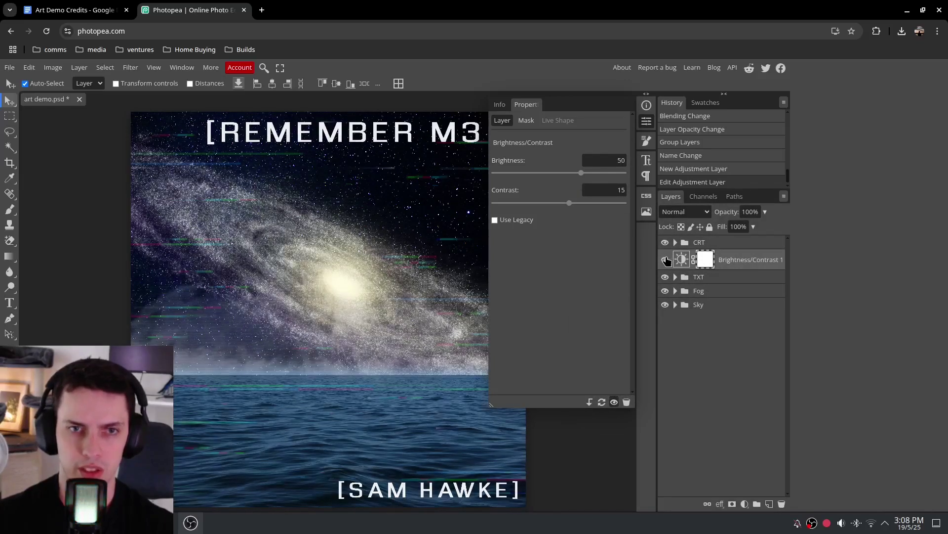
pyautogui.click(665, 260)
pyautogui.click(666, 260)
pyautogui.click(665, 260)
pyautogui.click(666, 259)
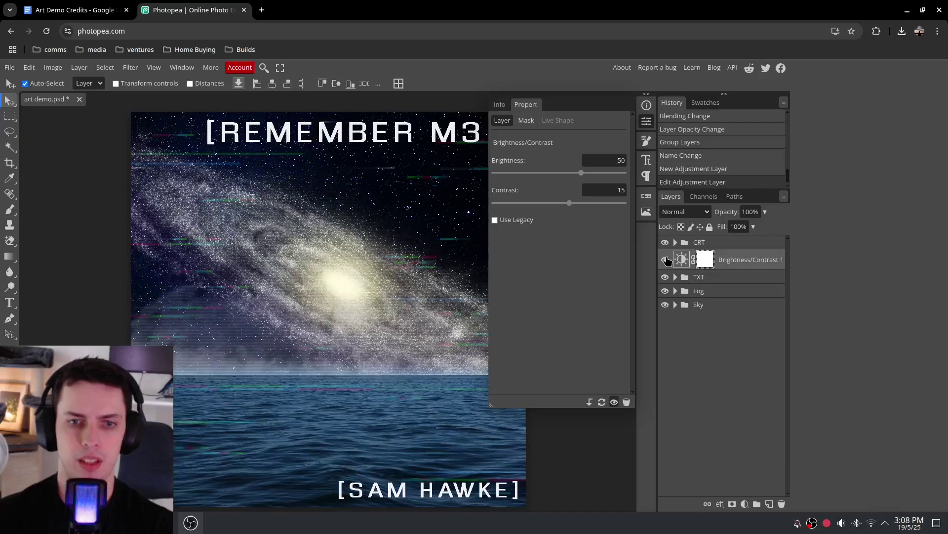
pyautogui.click(666, 260)
pyautogui.click(665, 260)
pyautogui.click(666, 260)
pyautogui.click(665, 260)
pyautogui.click(665, 260)
pyautogui.click(666, 260)
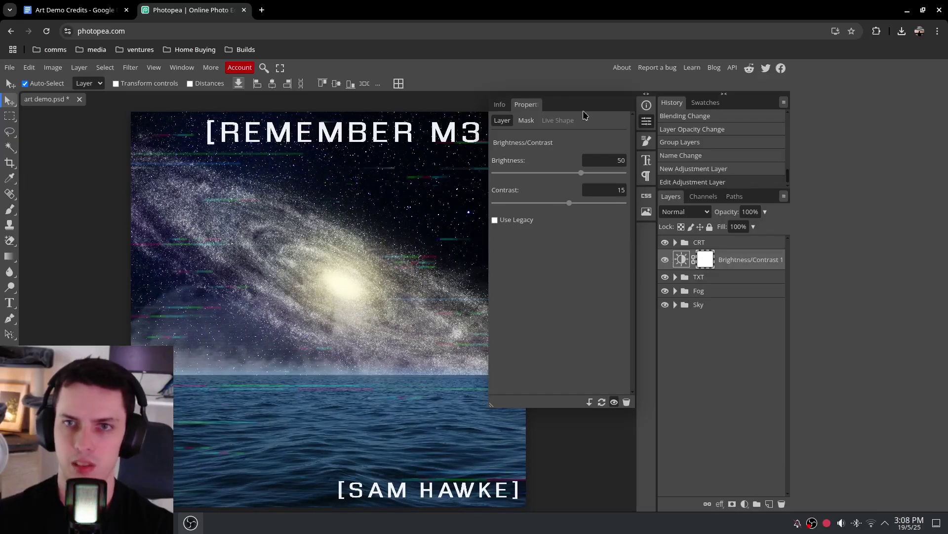
# Fade the TXT group to 29% opacity
pyautogui.click(696, 282)
pyautogui.click(766, 211)
pyautogui.moveTo(759, 228)
pyautogui.mouseDown()
pyautogui.moveTo(731, 231)
pyautogui.moveTo(772, 225)
pyautogui.moveTo(749, 228)
pyautogui.mouseUp()
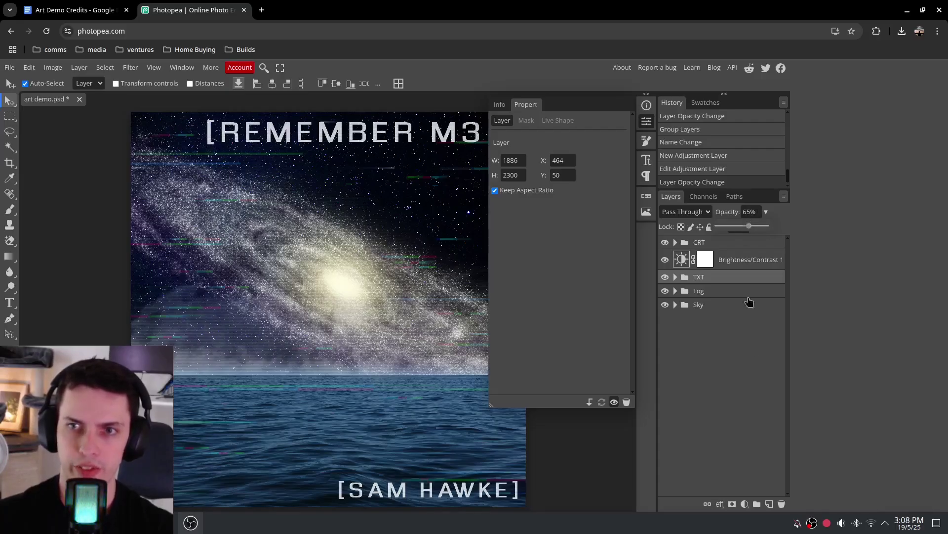
# Lower the adjustment's brightness to 36 and set the TXT group to 70% opacity
pyautogui.click(727, 259)
pyautogui.moveTo(581, 173); pyautogui.dragTo(577, 174)
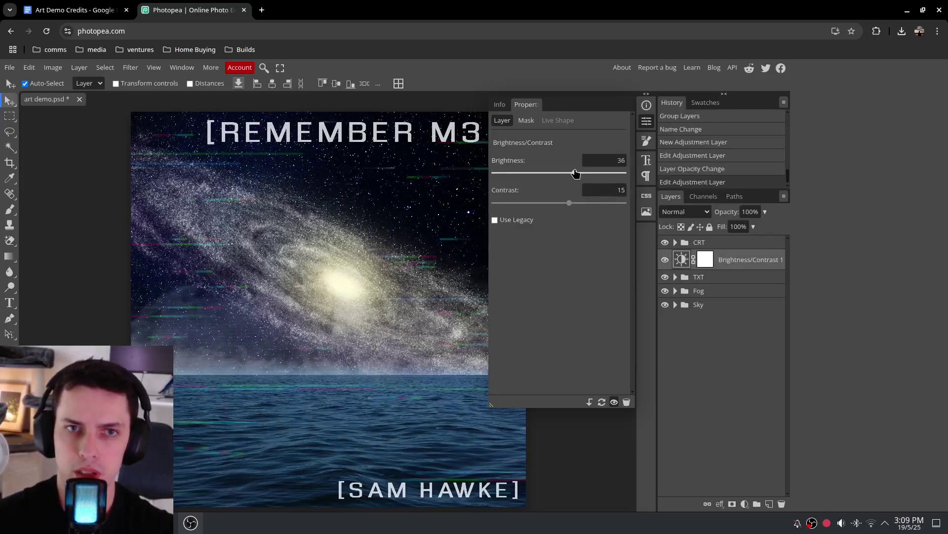
pyautogui.click(722, 277)
pyautogui.click(767, 213)
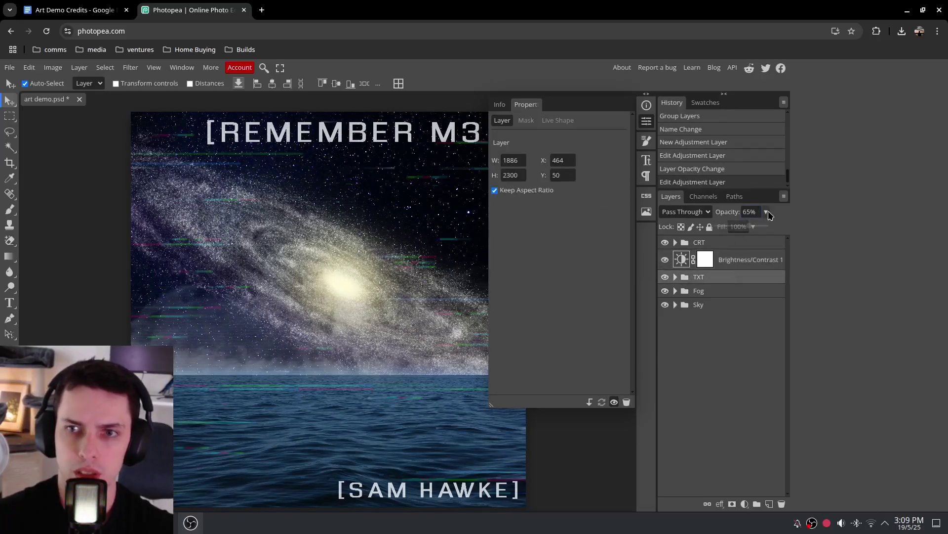
pyautogui.moveTo(750, 227); pyautogui.dragTo(750, 228)
# Reduce the glitch-lines noise layer inside the CRT group to 15% opacity
pyautogui.scroll(-6, 549, 277)
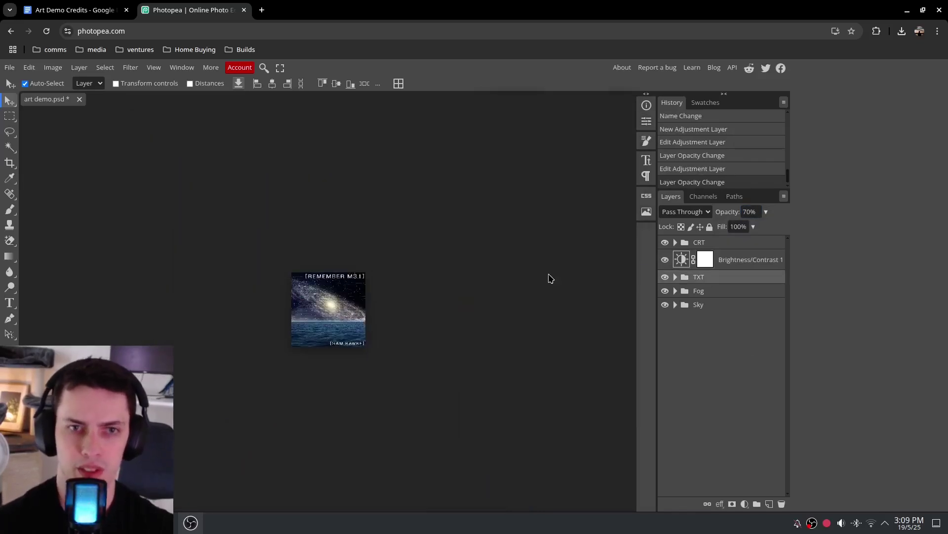
pyautogui.scroll(1, 550, 278)
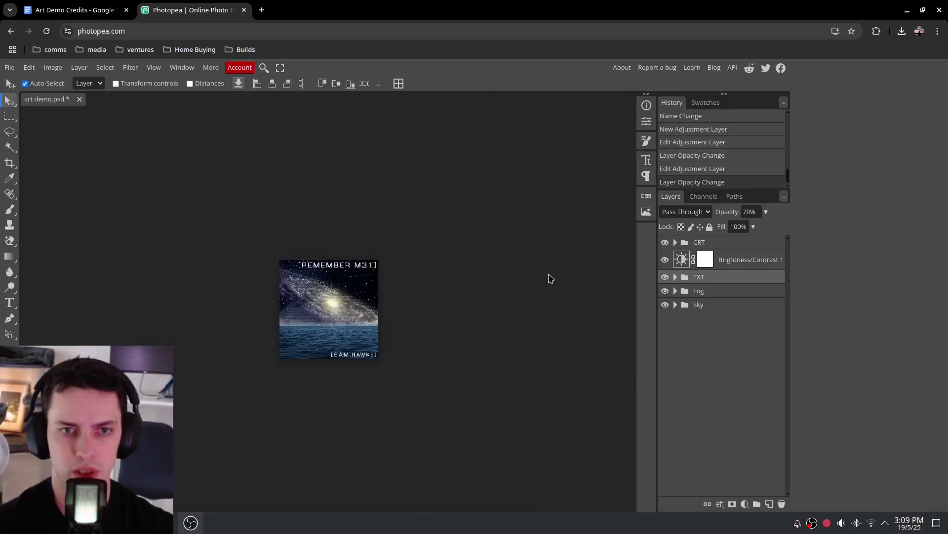
pyautogui.scroll(-2, 551, 278)
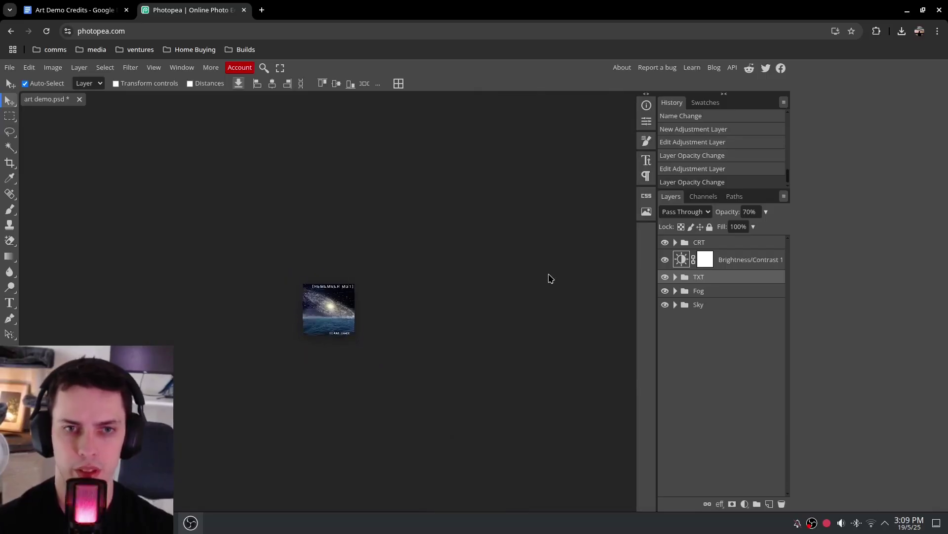
pyautogui.scroll(3, 550, 278)
pyautogui.scroll(-2, 551, 279)
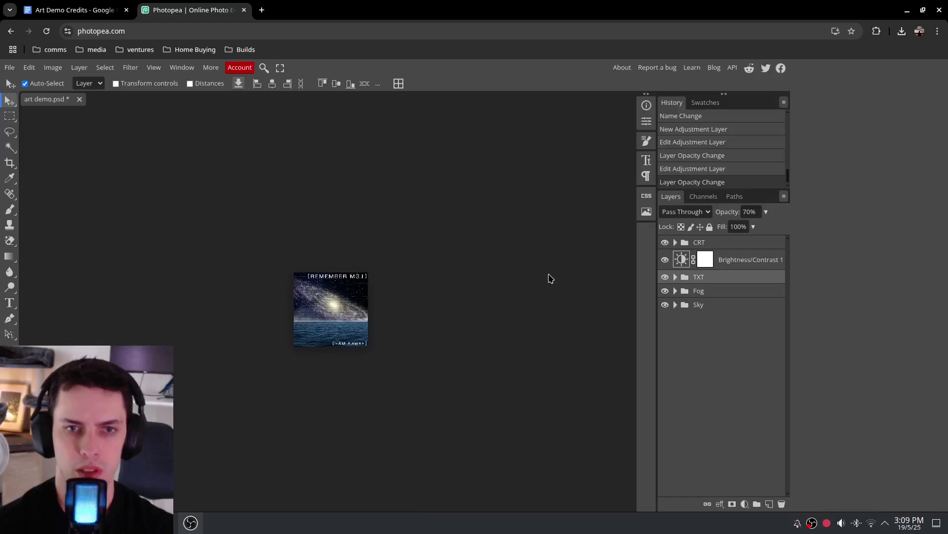
pyautogui.scroll(5, 550, 278)
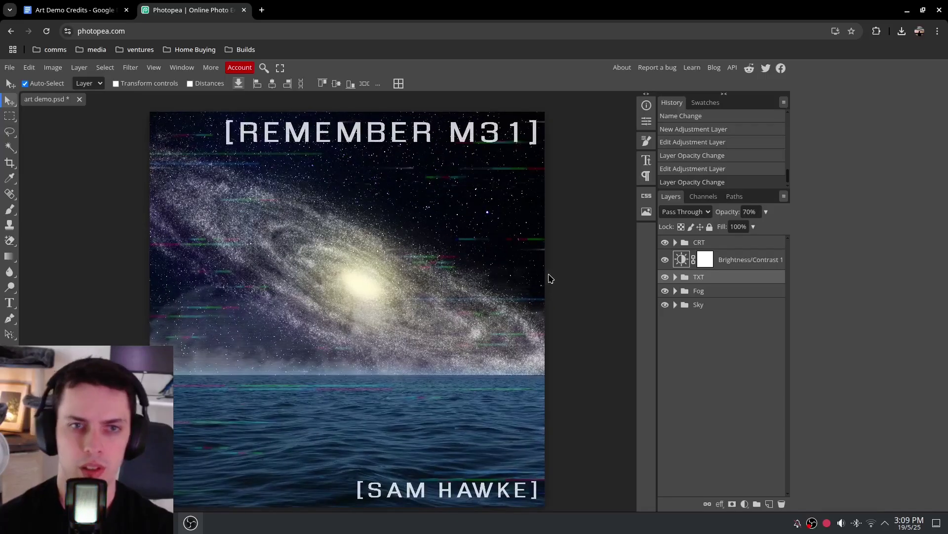
pyautogui.click(675, 242)
pyautogui.click(736, 280)
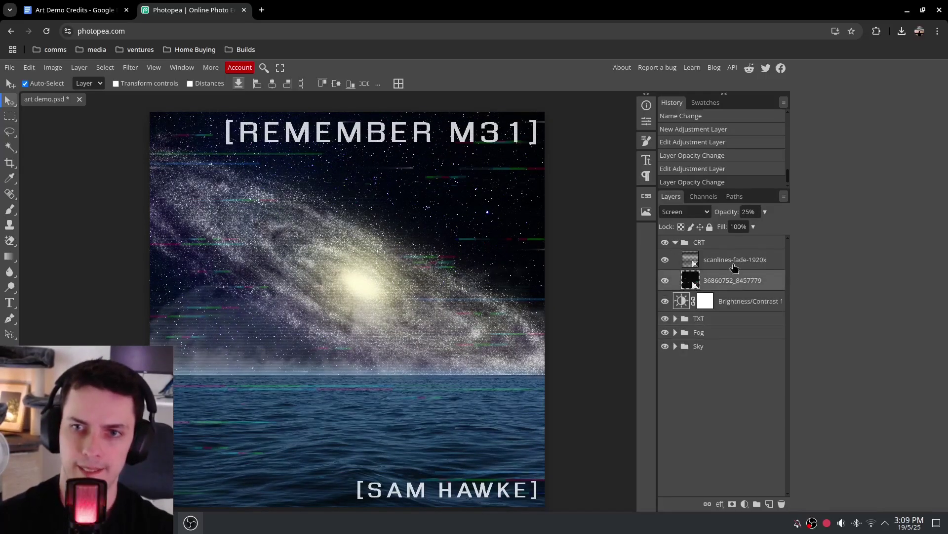
pyautogui.moveTo(733, 234); pyautogui.dragTo(731, 229)
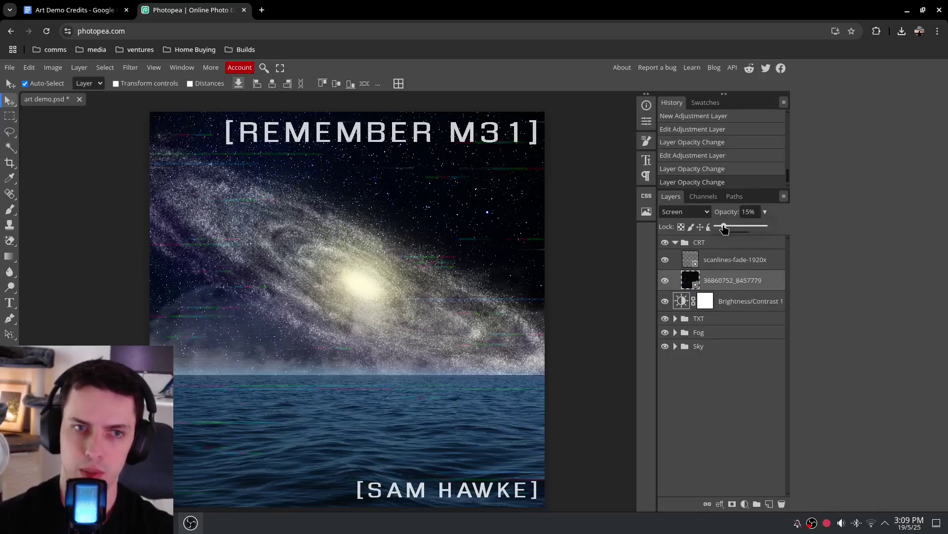
pyautogui.click(608, 349)
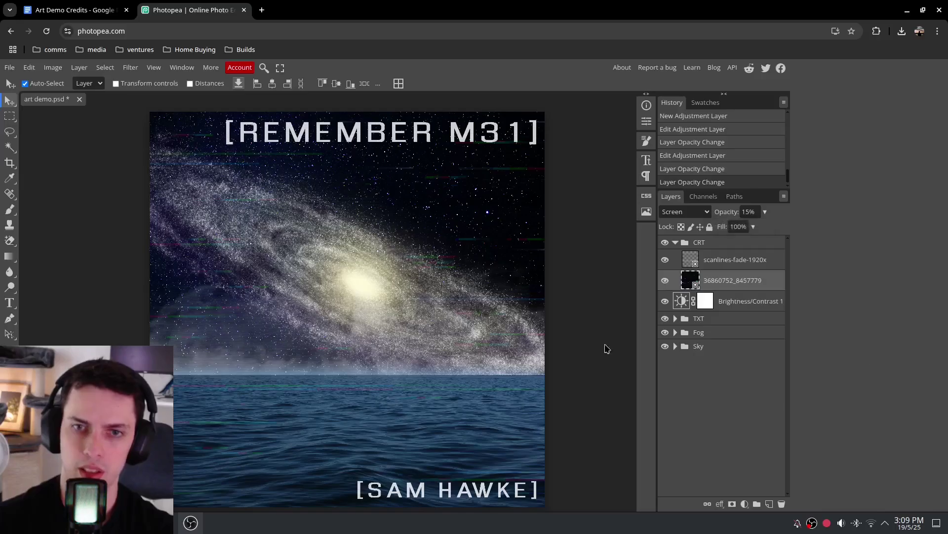
pyautogui.hotkey('ctrl', '-')
pyautogui.hotkey('ctrl', '-')
pyautogui.hotkey('ctrl', '-')
pyautogui.hotkey('ctrl', '+')
pyautogui.hotkey('ctrl', '+')
pyautogui.hotkey('ctrl', '+')
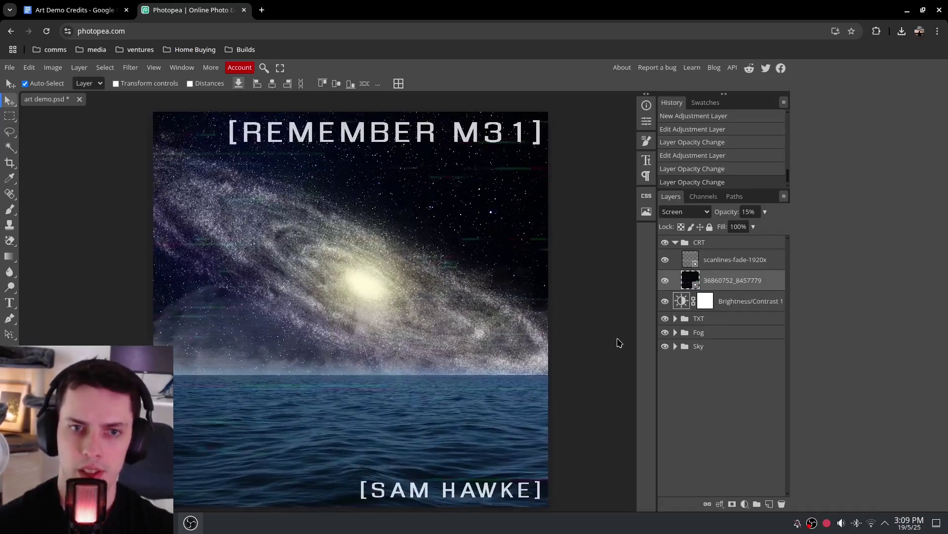
# Set the scanlines-fade layer to about 35% opacity and check the whole cover
pyautogui.click(765, 262)
pyautogui.click(766, 211)
pyautogui.moveTo(730, 227); pyautogui.dragTo(733, 227)
pyautogui.click(608, 267)
pyautogui.hotkey('ctrl', '-')
pyautogui.hotkey('ctrl', '-')
pyautogui.hotkey('ctrl', '-')
pyautogui.hotkey('ctrl', '-')
pyautogui.hotkey('ctrl', '+')
pyautogui.hotkey('ctrl', '+')
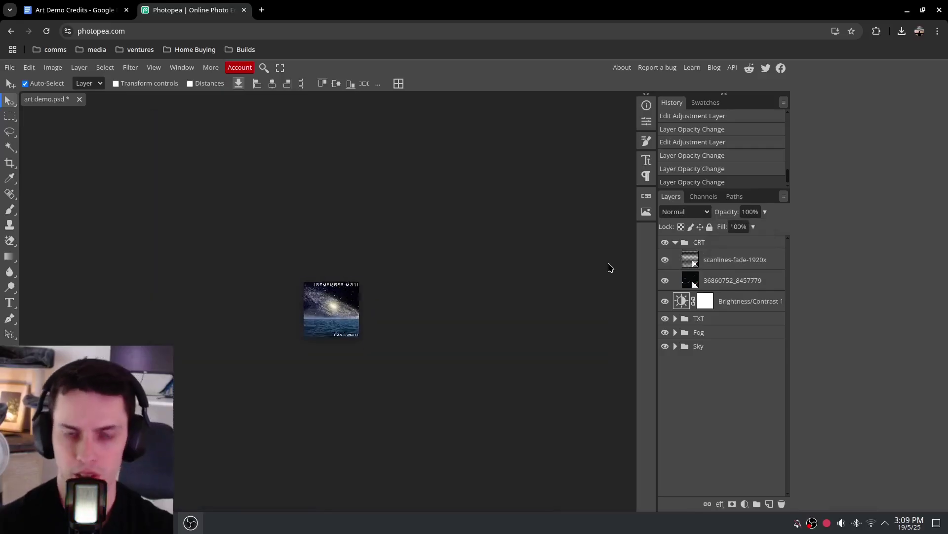
pyautogui.hotkey('ctrl', '-')
pyautogui.hotkey('ctrl', '-')
pyautogui.hotkey('ctrl', '+')
pyautogui.hotkey('ctrl', '+')
pyautogui.hotkey('ctrl', '+')
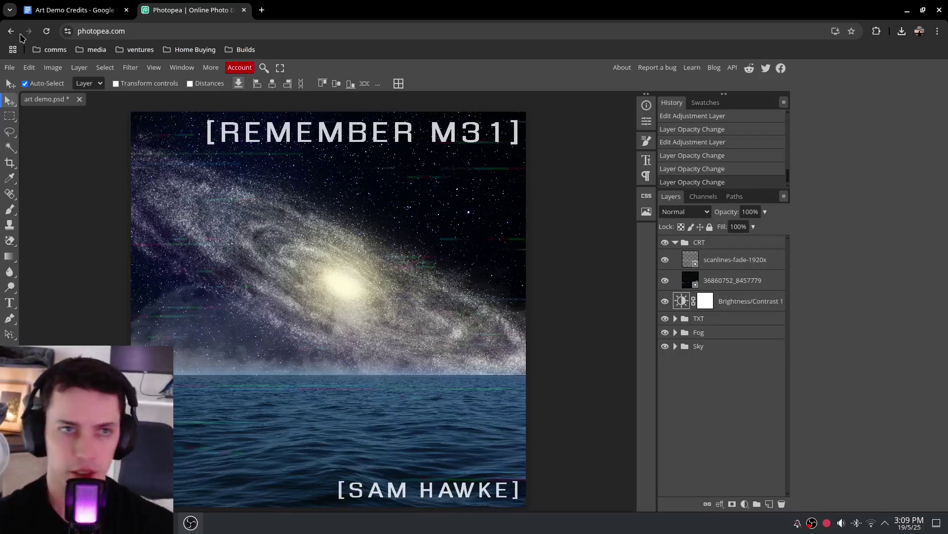
# Save the project as art demo.psd in the Art Demo folder
pyautogui.click(9, 67)
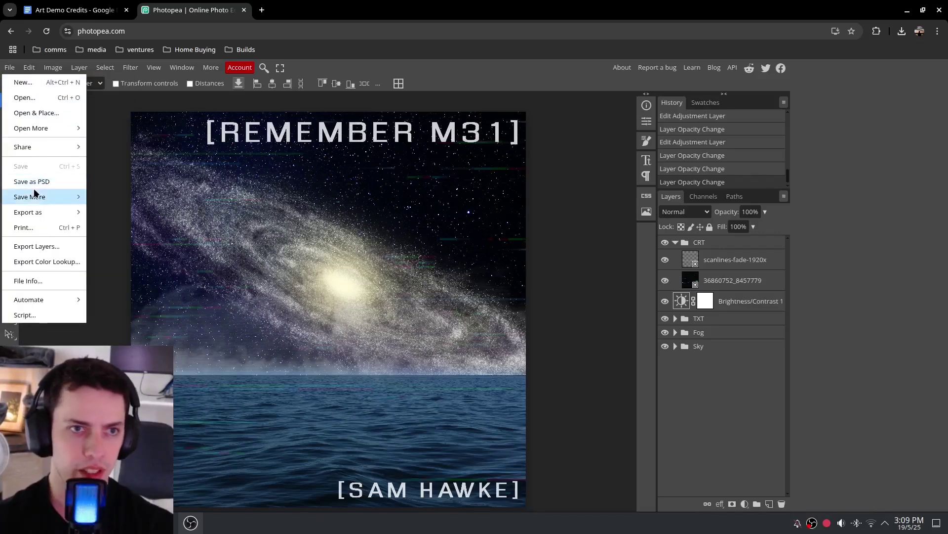
pyautogui.click(32, 182)
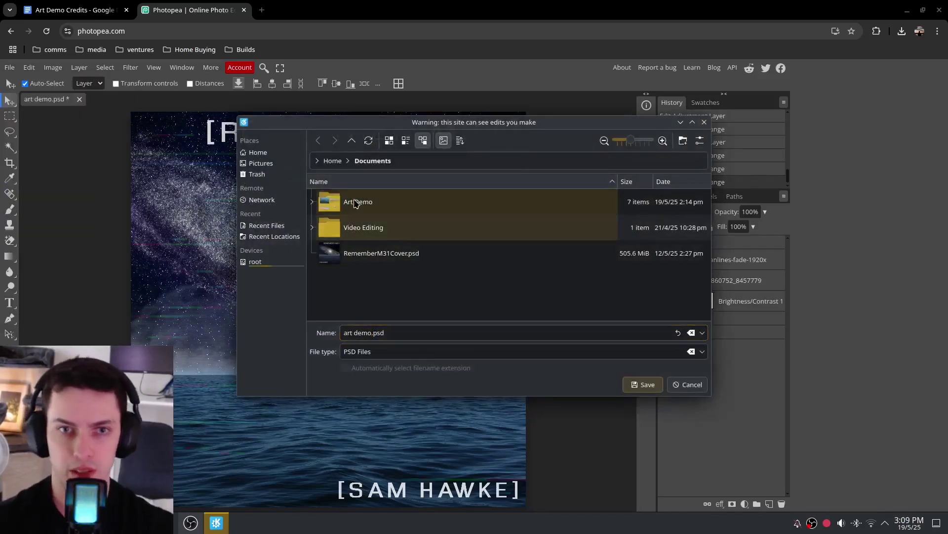
pyautogui.doubleClick(356, 203)
pyautogui.click(644, 384)
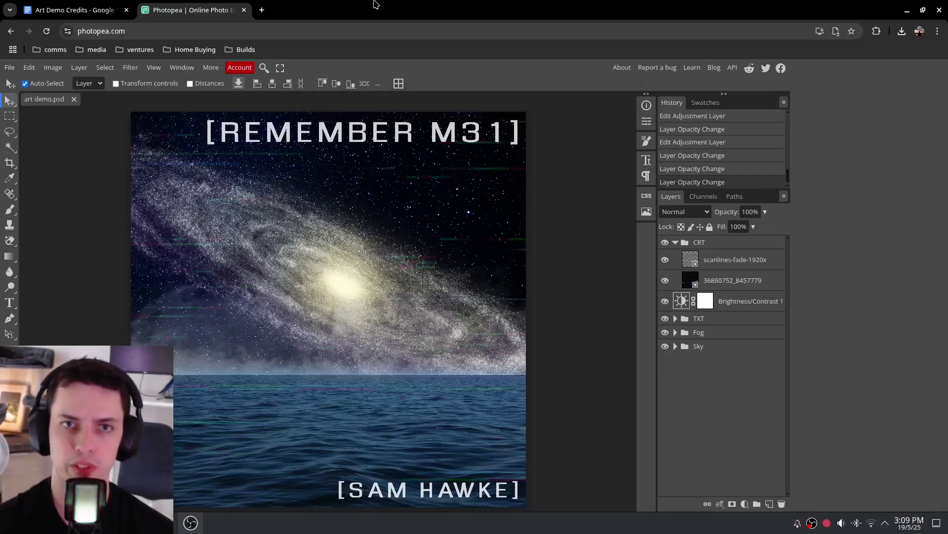
# Export a 2400×2400 JPG at 100% quality as art demo.jpg, then deselect all layers
pyautogui.click(10, 67)
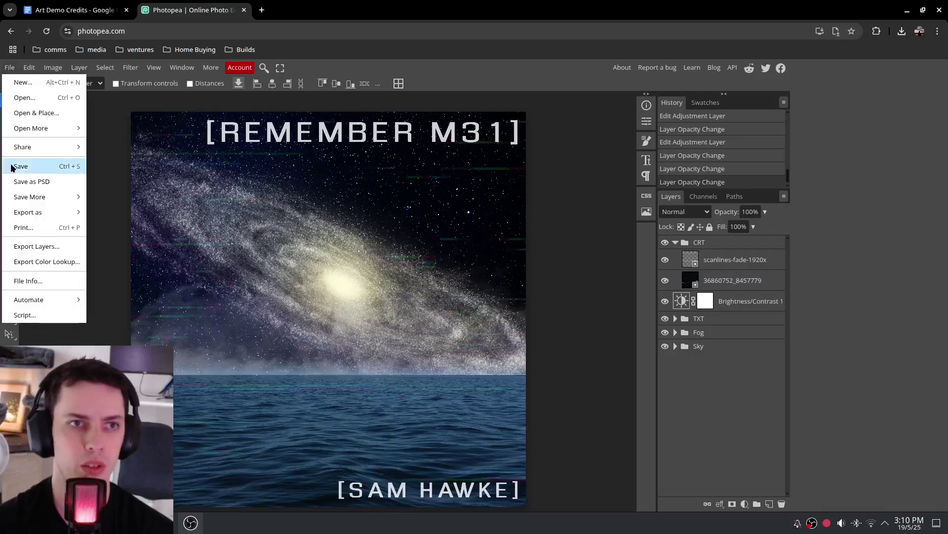
pyautogui.moveTo(88, 216)
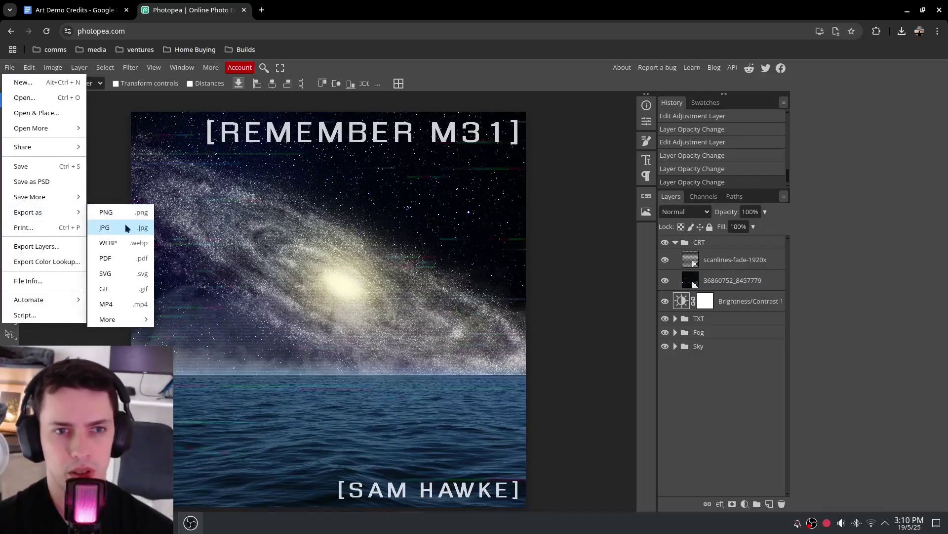
pyautogui.click(111, 227)
pyautogui.click(348, 199)
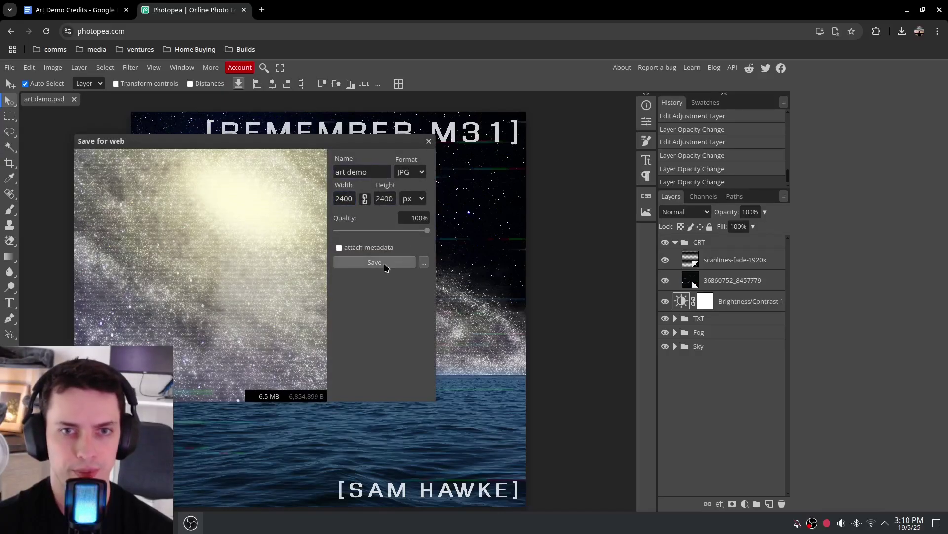
pyautogui.click(375, 263)
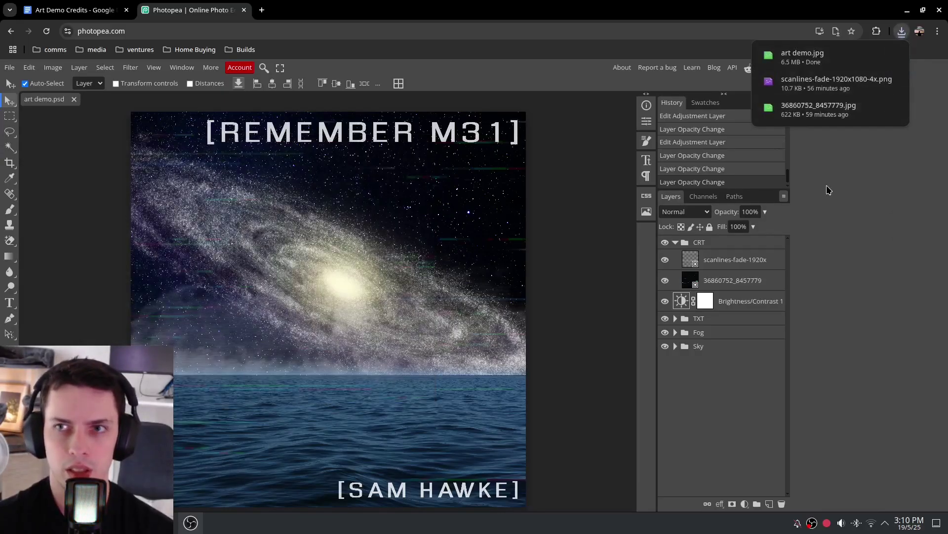
pyautogui.moveTo(815, 61)
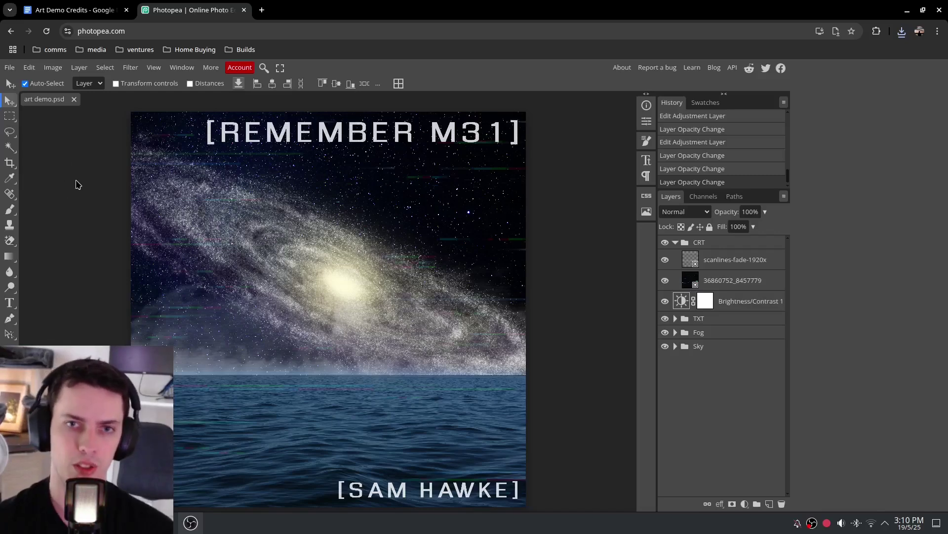
pyautogui.click(96, 208)
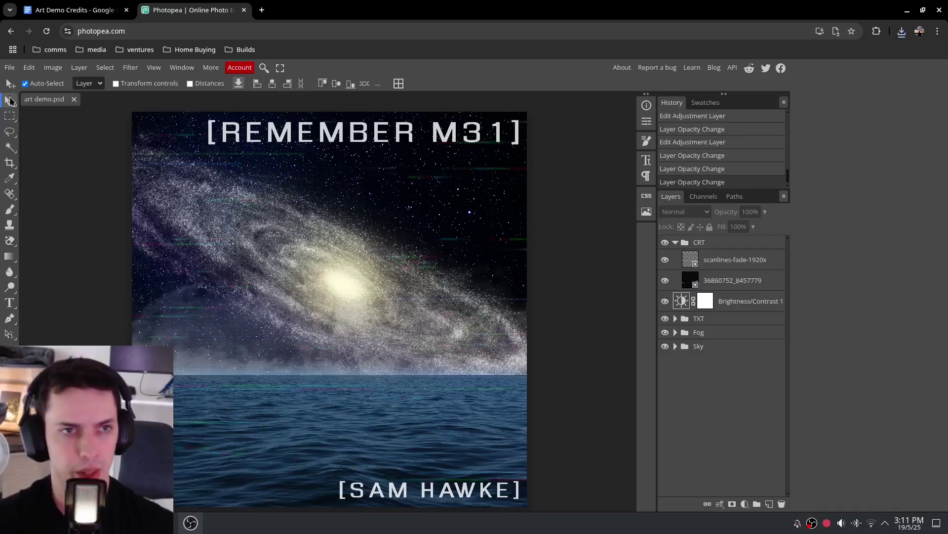
# Change the art demo canvas from 2400 × 2400 to a 1080 × 1920 portrait size
pyautogui.click(9, 68)
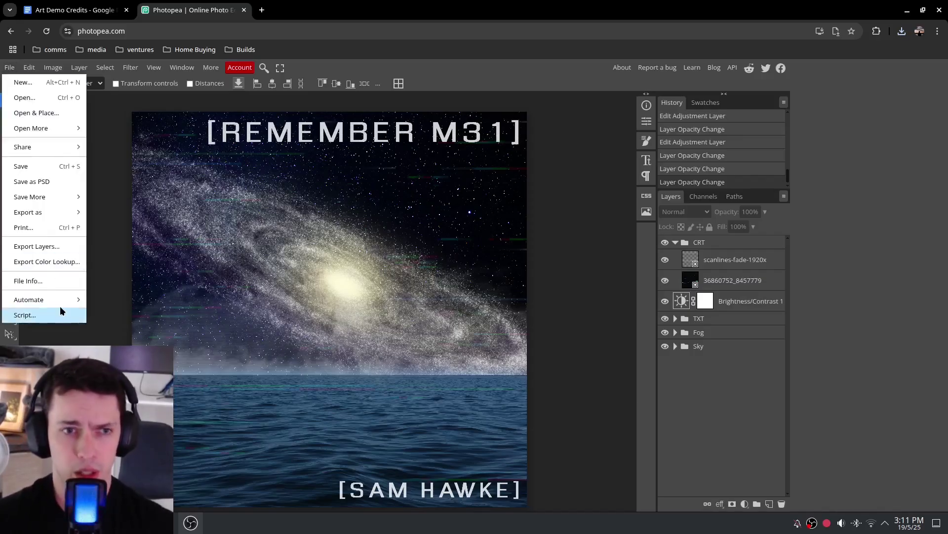
pyautogui.moveTo(53, 67)
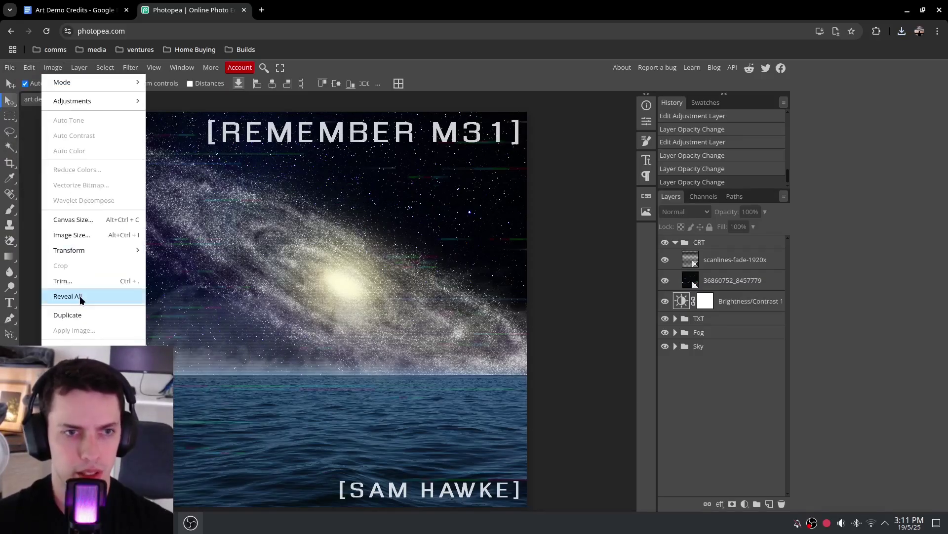
pyautogui.click(74, 219)
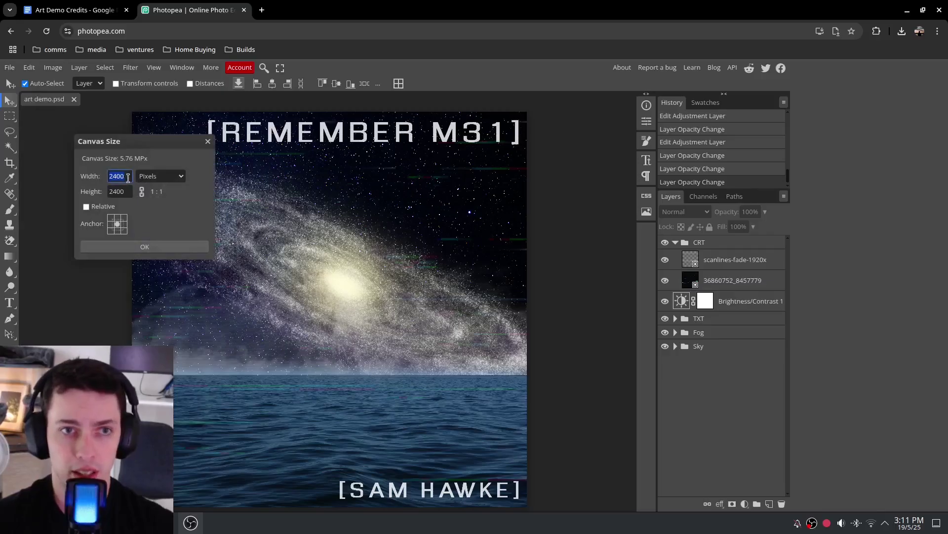
pyautogui.write('19')
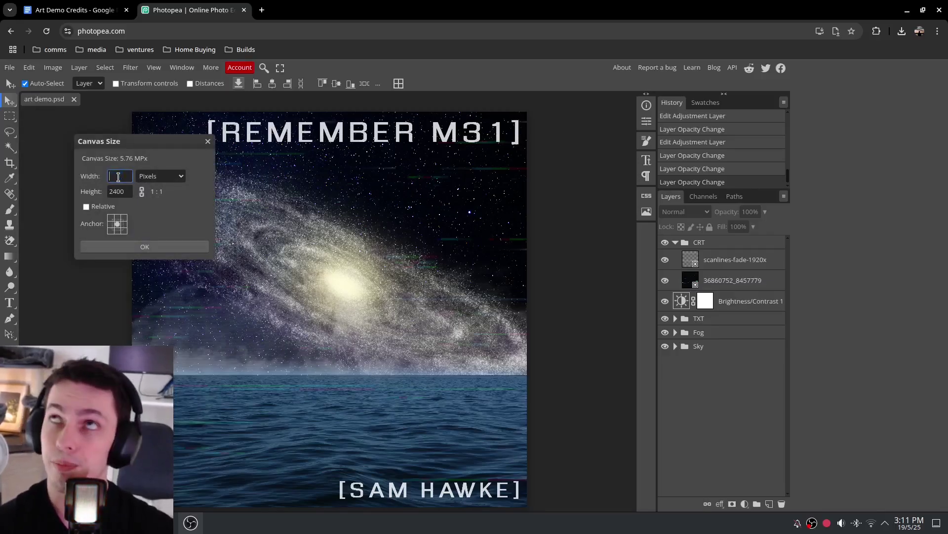
pyautogui.write('1080')
pyautogui.press('Tab')
pyautogui.write('293')
pyautogui.press('BackSpace')
pyautogui.press('BackSpace')
pyautogui.press('BackSpace')
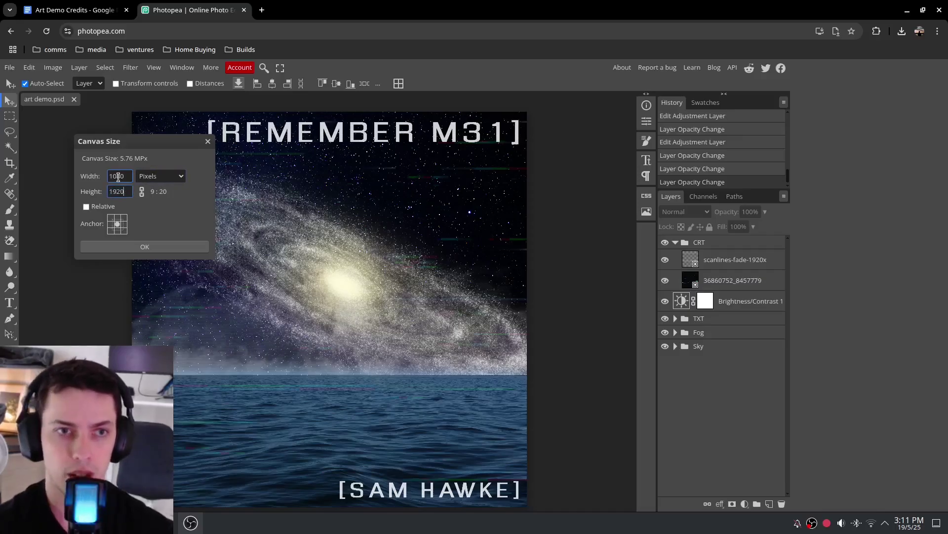
pyautogui.write('1920')
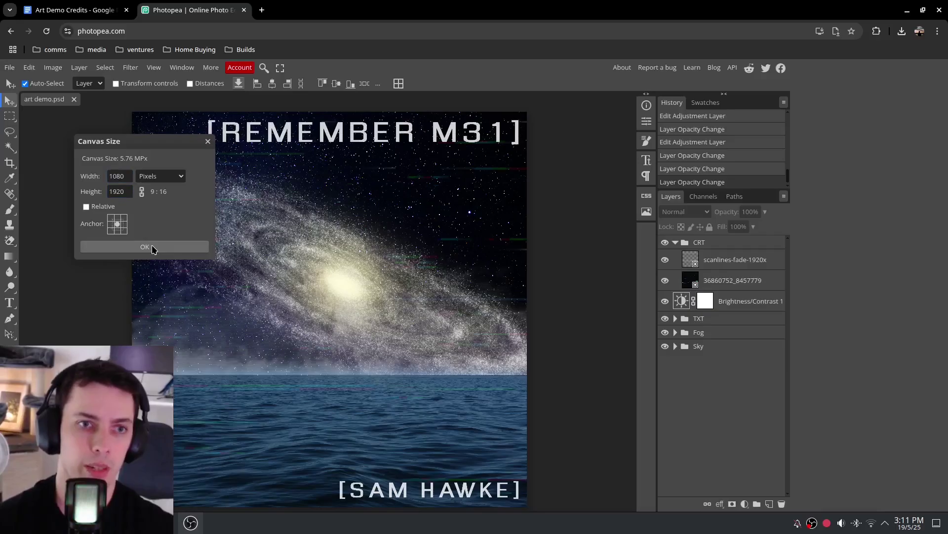
pyautogui.click(152, 245)
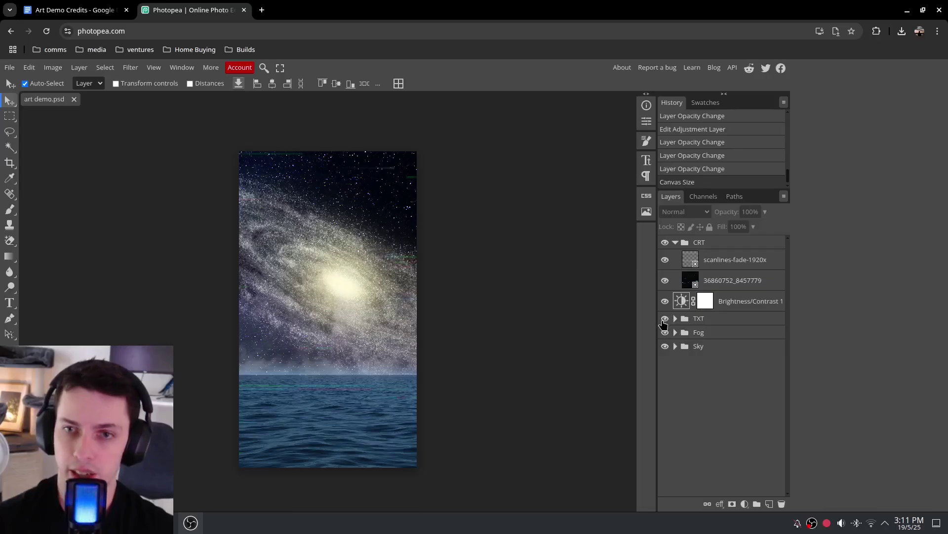
# Hide the TXT title group, expand Sky and select the Andromeda galaxy layer
pyautogui.click(666, 319)
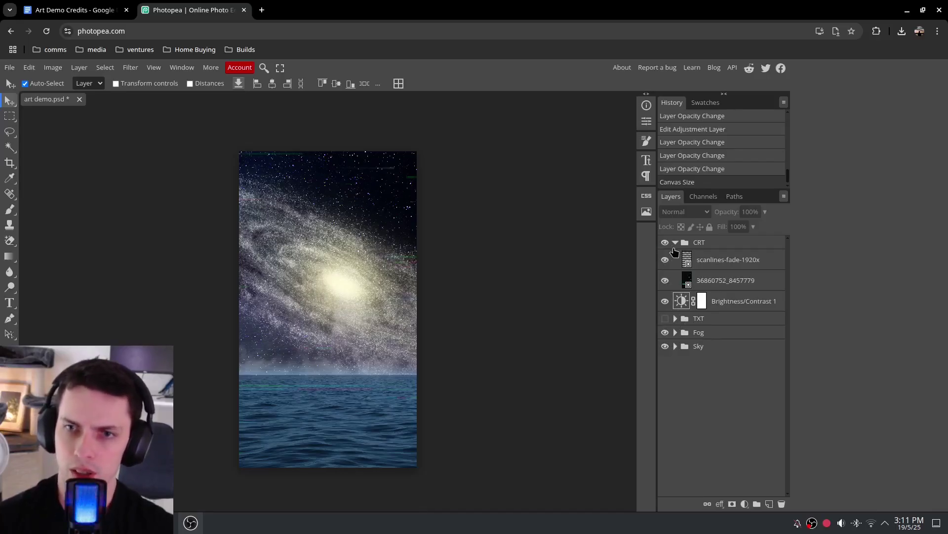
pyautogui.click(676, 346)
pyautogui.click(696, 365)
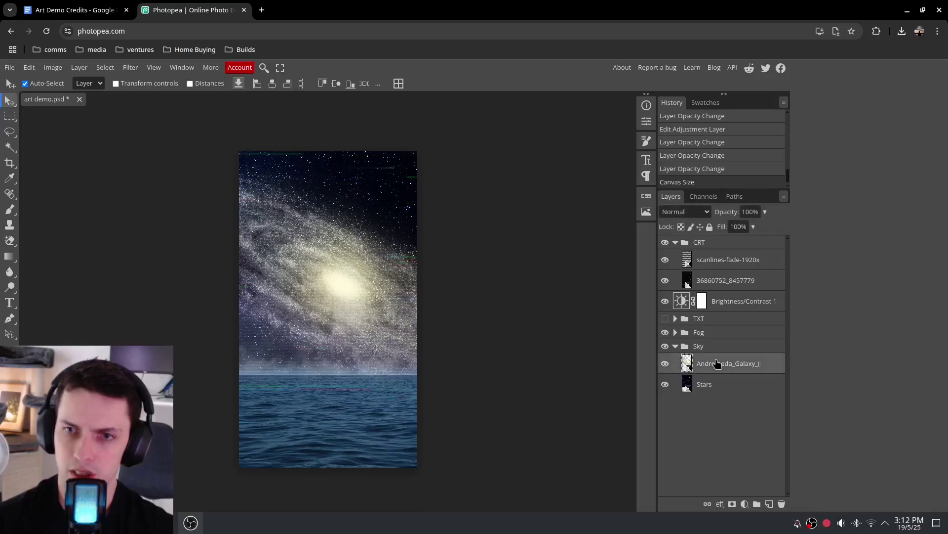
pyautogui.click(342, 277)
pyautogui.click(344, 282)
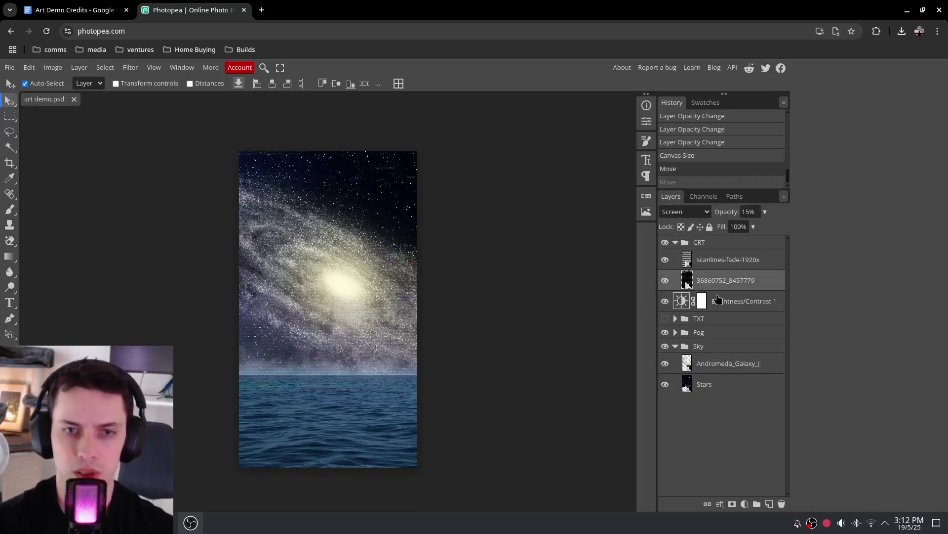
# Hide the CRT overlay group, nudge the star background, then reshow and expand TXT
pyautogui.click(665, 243)
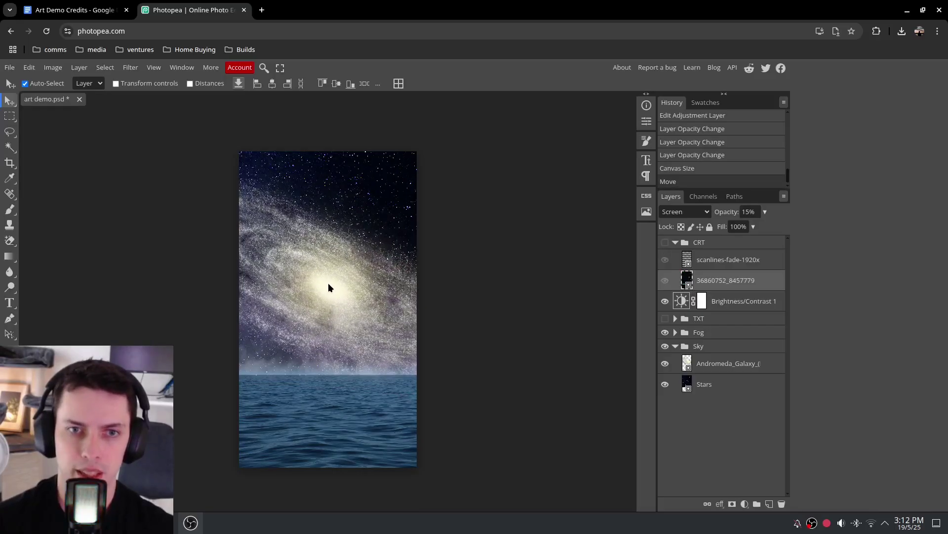
pyautogui.moveTo(327, 288); pyautogui.dragTo(334, 287)
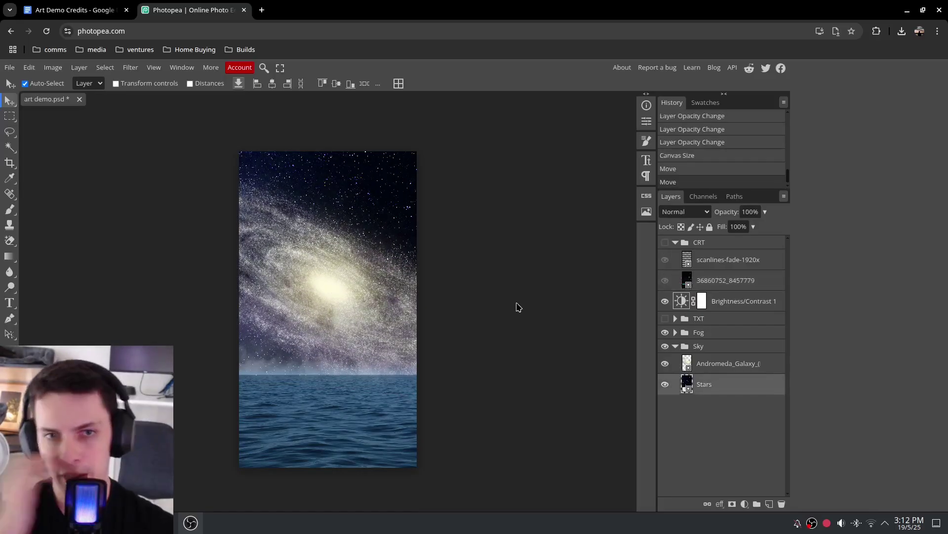
pyautogui.click(675, 319)
pyautogui.click(731, 348)
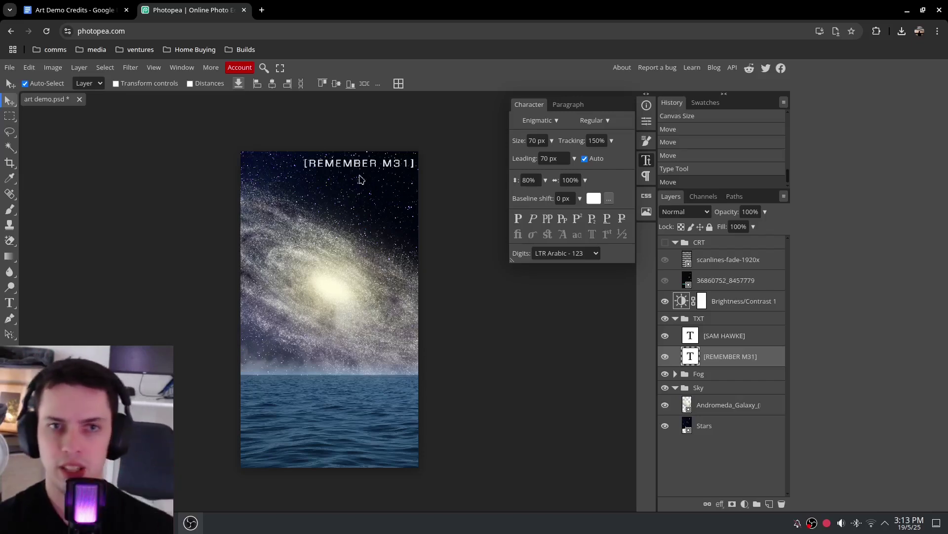
# Move the REMEMBER M31 title to the top centre of the canvas
pyautogui.moveTo(352, 165); pyautogui.dragTo(323, 178)
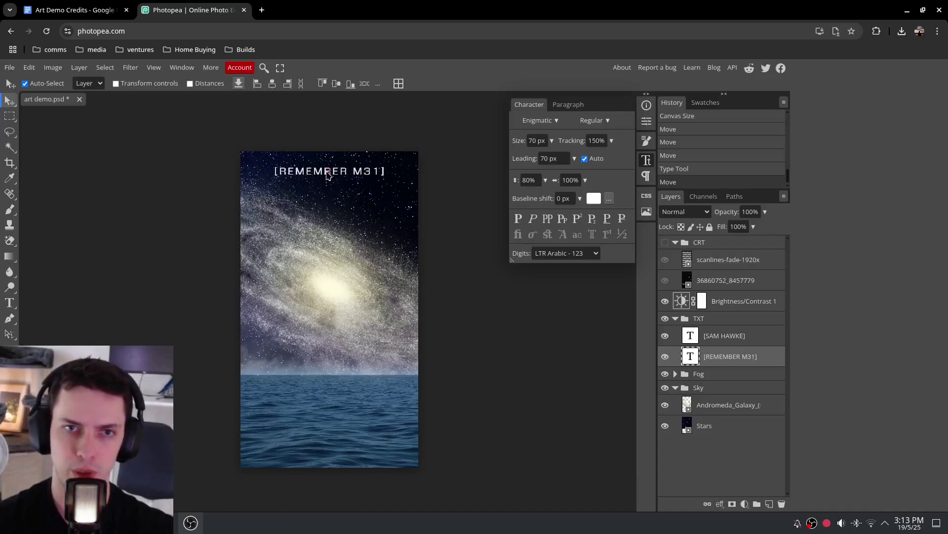
pyautogui.doubleClick(343, 177)
pyautogui.click(8, 101)
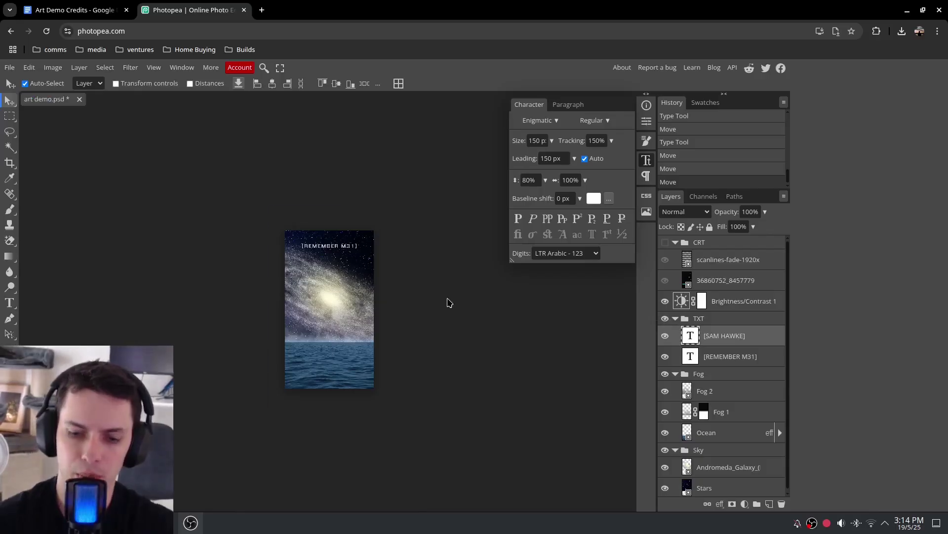
pyautogui.hotkey('ctrl', '+')
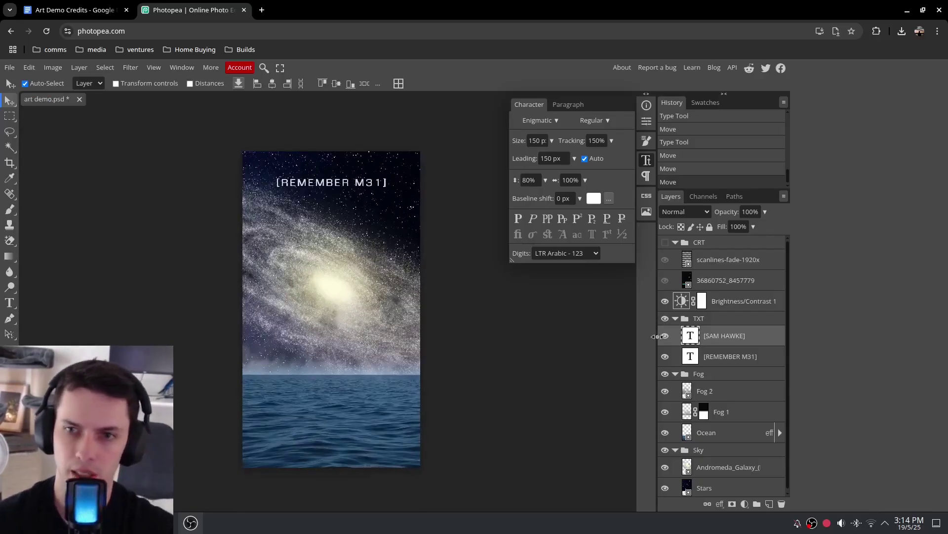
# Hide the TXT group and raise the galaxy slightly, then select the Stars layer
pyautogui.click(664, 319)
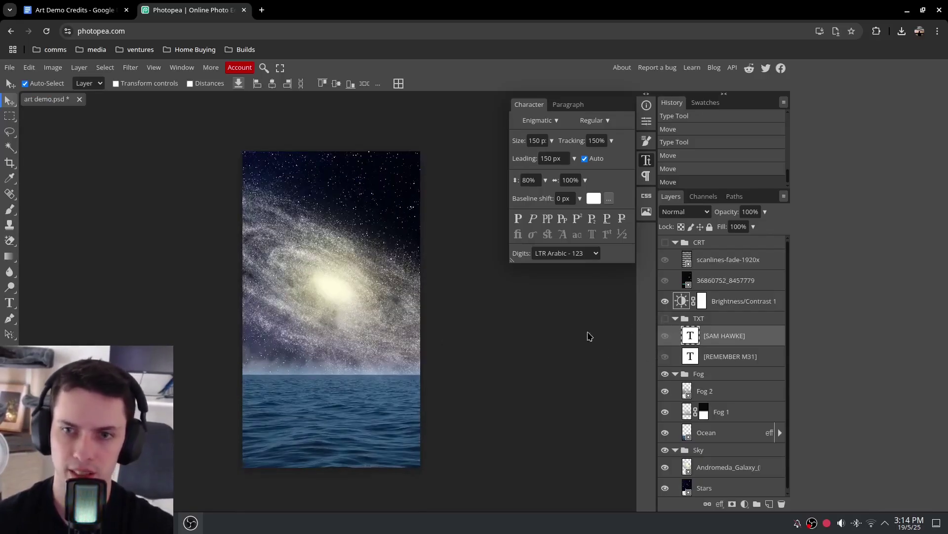
pyautogui.moveTo(340, 289); pyautogui.dragTo(335, 278)
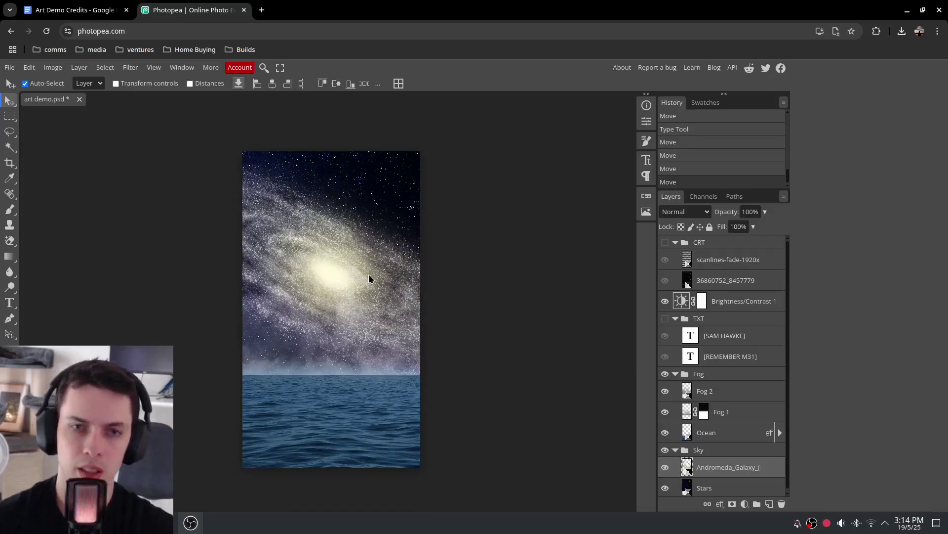
pyautogui.hotkey('alt', '[')
# Export as JPG through Save for web, keeping 1080 × 1920 and quality 100%
pyautogui.click(9, 67)
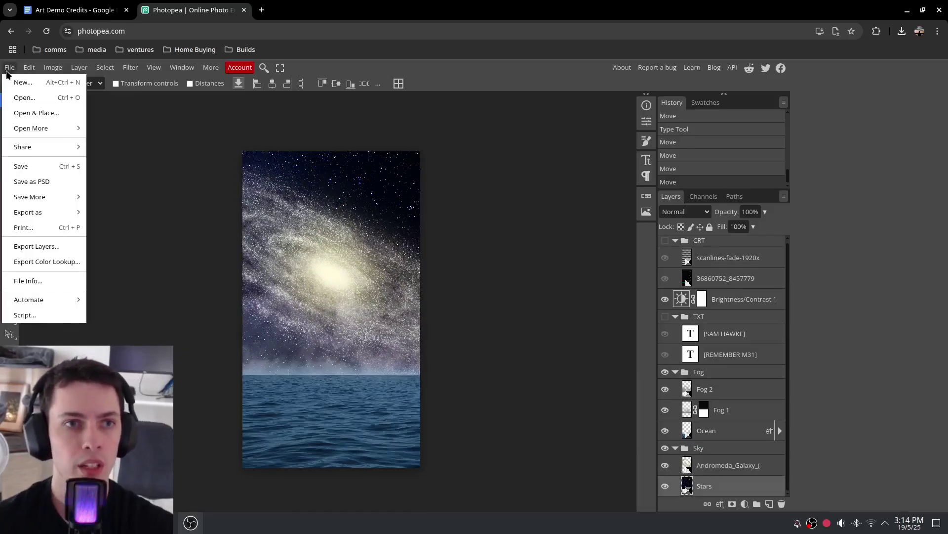
pyautogui.moveTo(31, 219)
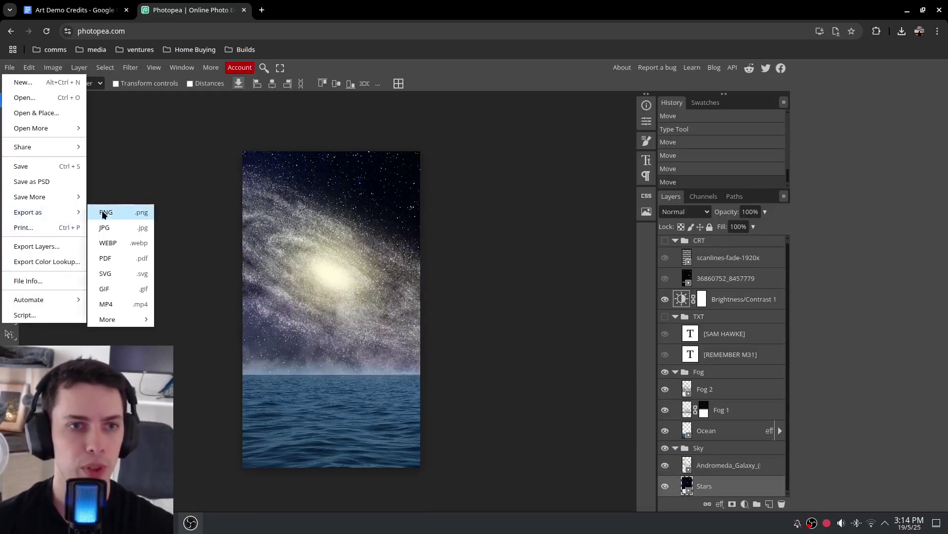
pyautogui.click(106, 227)
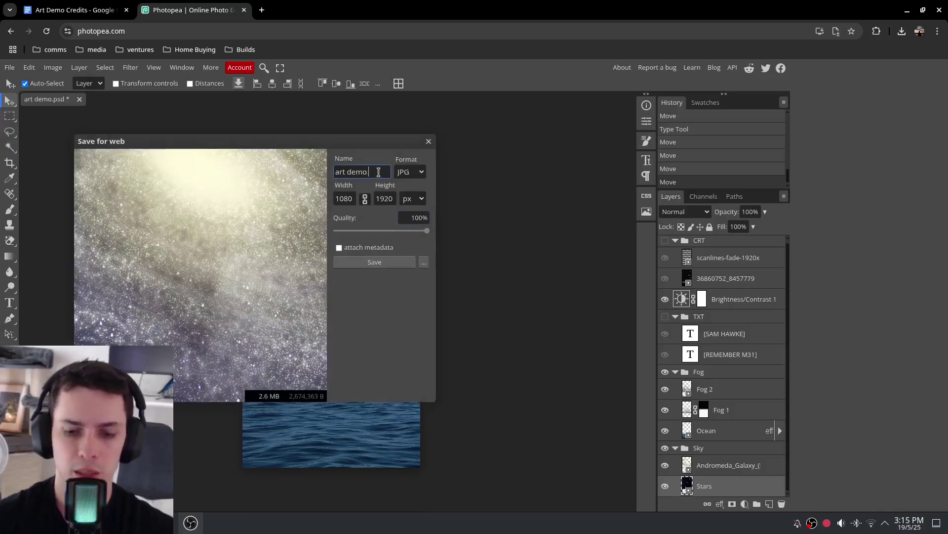
pyautogui.click(371, 262)
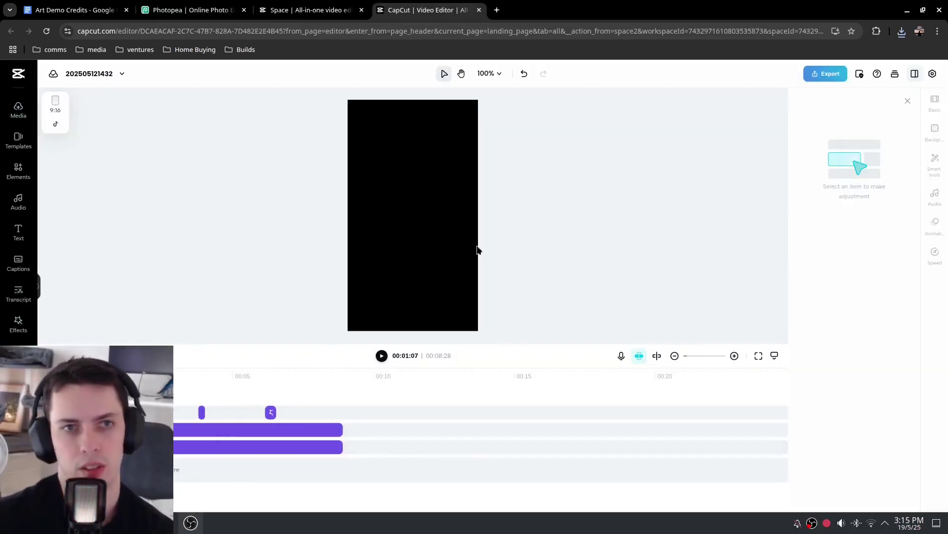
# Enlarge the preview, open Effects and confirm the project stays at 9:16
pyautogui.moveTo(470, 343); pyautogui.dragTo(481, 383)
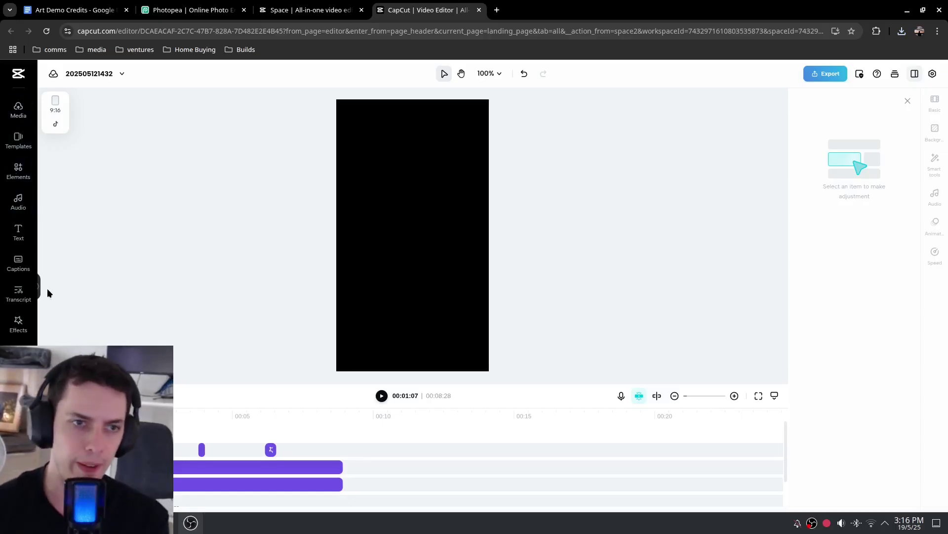
pyautogui.click(18, 322)
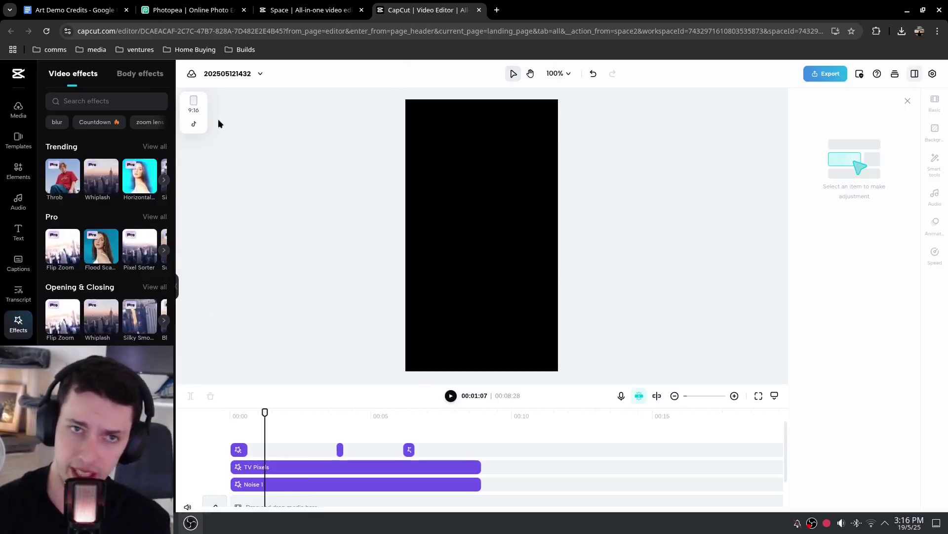
pyautogui.click(194, 109)
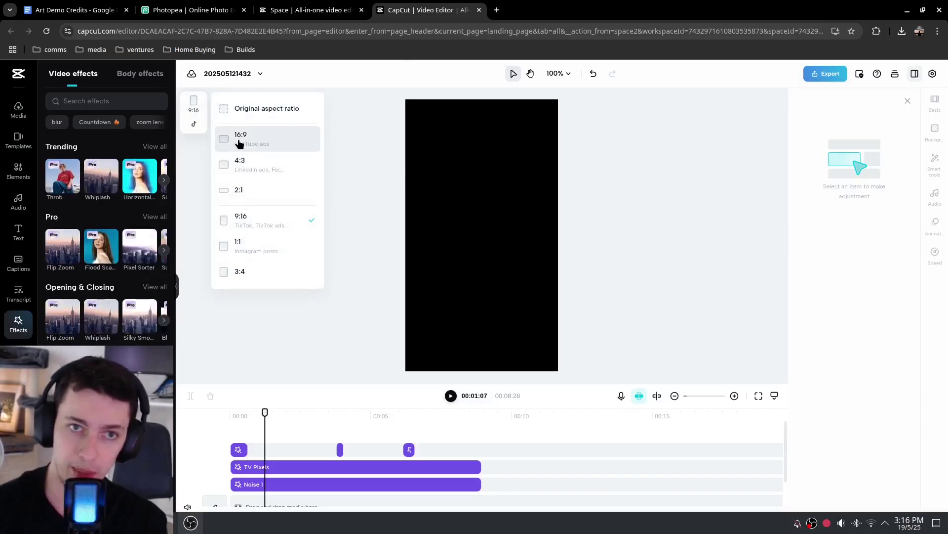
pyautogui.click(395, 91)
# Drag art demo canvas.jpg from the Downloads folder into the CapCut timeline
pyautogui.scroll(-1, 275, 462)
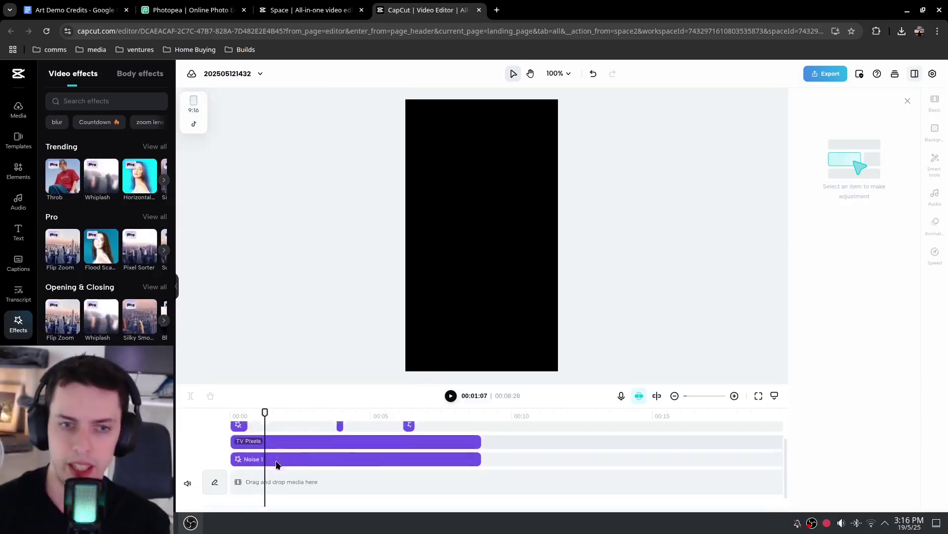
pyautogui.hotkey('alt', 'Tab')
pyautogui.moveTo(924, 410); pyautogui.dragTo(258, 462)
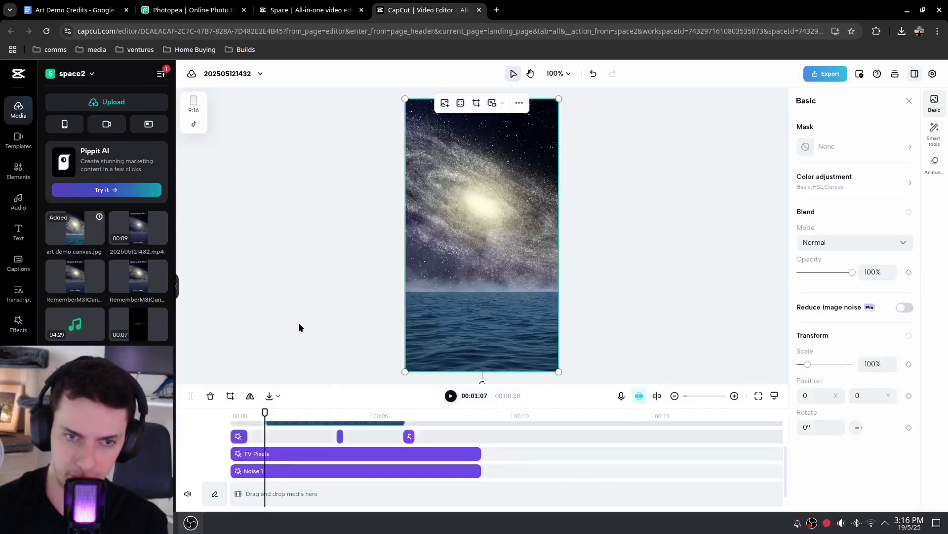
# Place the image clip at 00:00 on its own track below Noise 1
pyautogui.scroll(1, 395, 457)
pyautogui.moveTo(342, 451); pyautogui.dragTo(306, 451)
pyautogui.scroll(-1, 307, 424)
pyautogui.scroll(1, 321, 467)
pyautogui.moveTo(392, 385); pyautogui.dragTo(392, 335)
pyautogui.moveTo(295, 399); pyautogui.dragTo(242, 467)
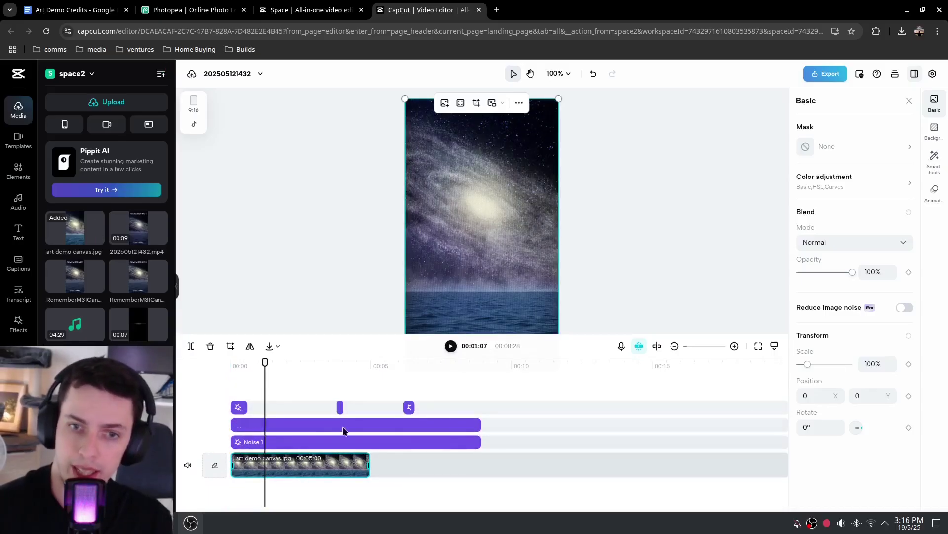
# Extend the image clip to 00:08:28 to match the TV Pixels and Noise 1 effects
pyautogui.moveTo(369, 463); pyautogui.dragTo(380, 469)
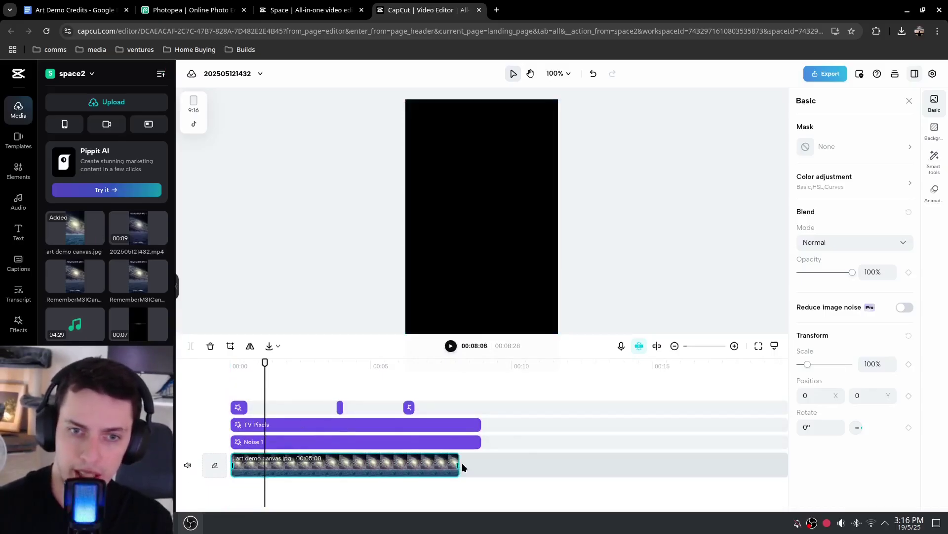
pyautogui.moveTo(479, 467); pyautogui.dragTo(480, 467)
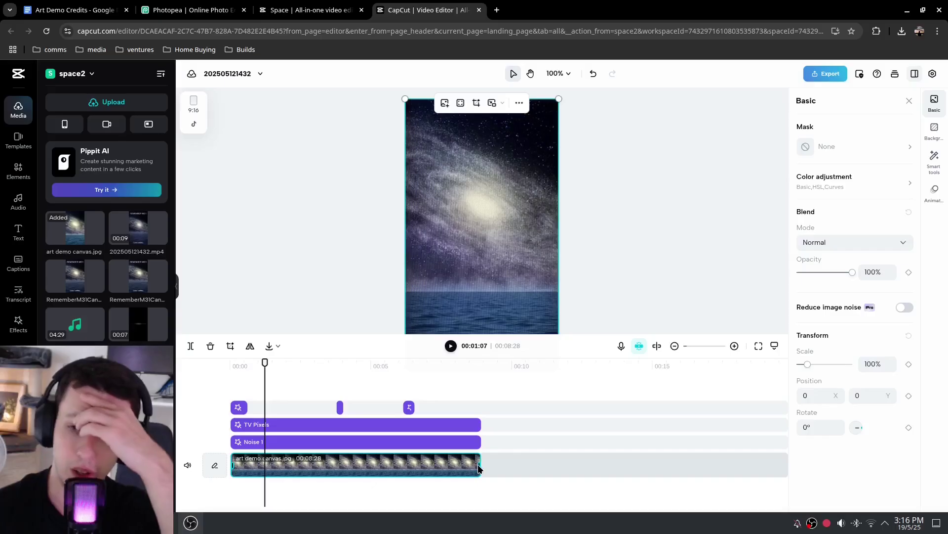
pyautogui.click(479, 365)
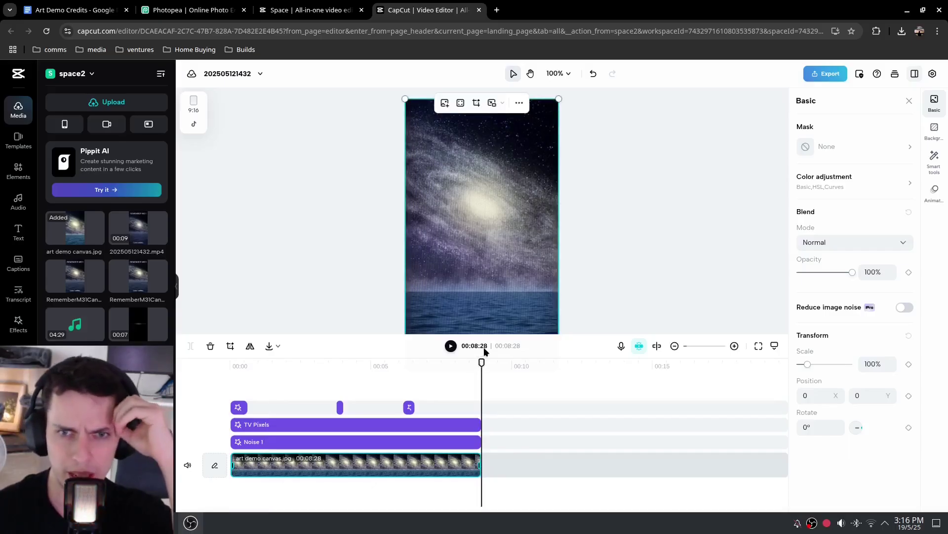
pyautogui.moveTo(481, 383); pyautogui.dragTo(408, 383)
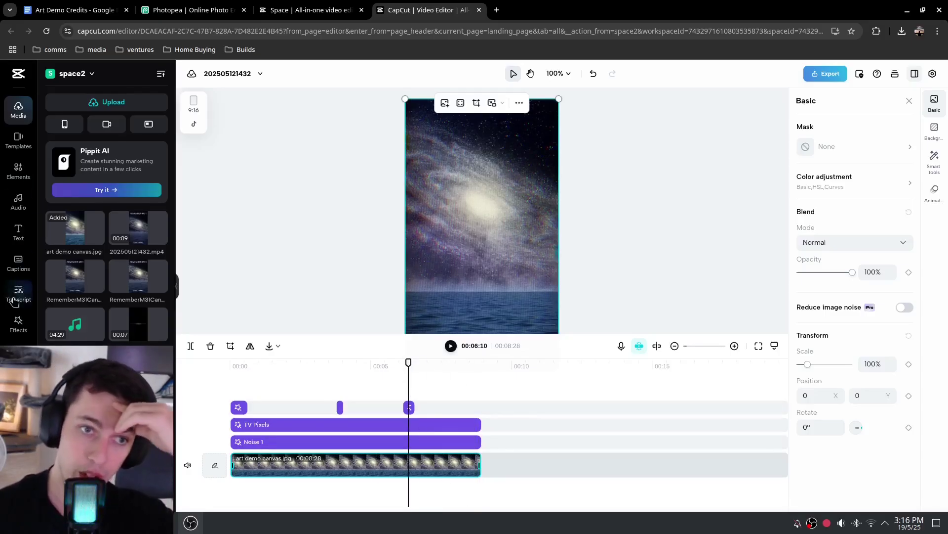
pyautogui.click(18, 324)
# Search effects for 'noise' and add another Noise effect to the timeline
pyautogui.click(97, 103)
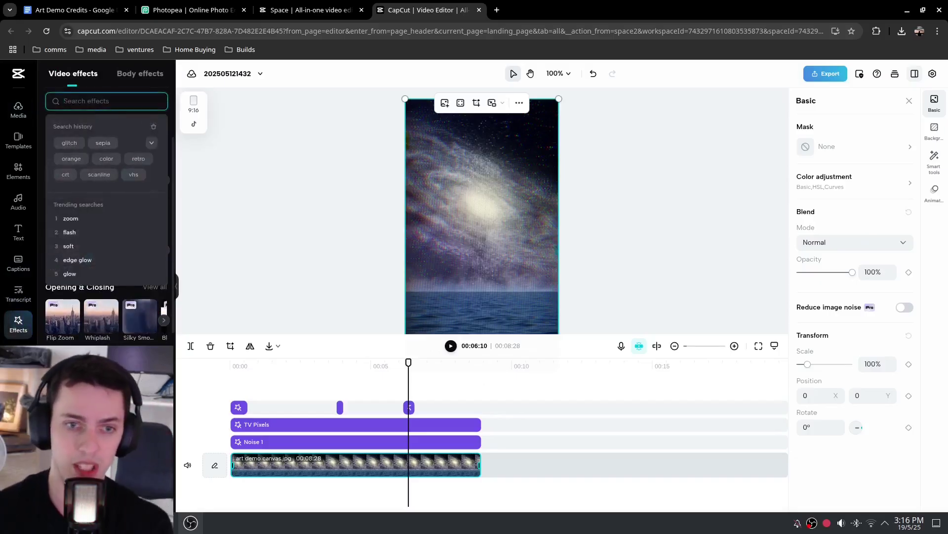
pyautogui.click(239, 407)
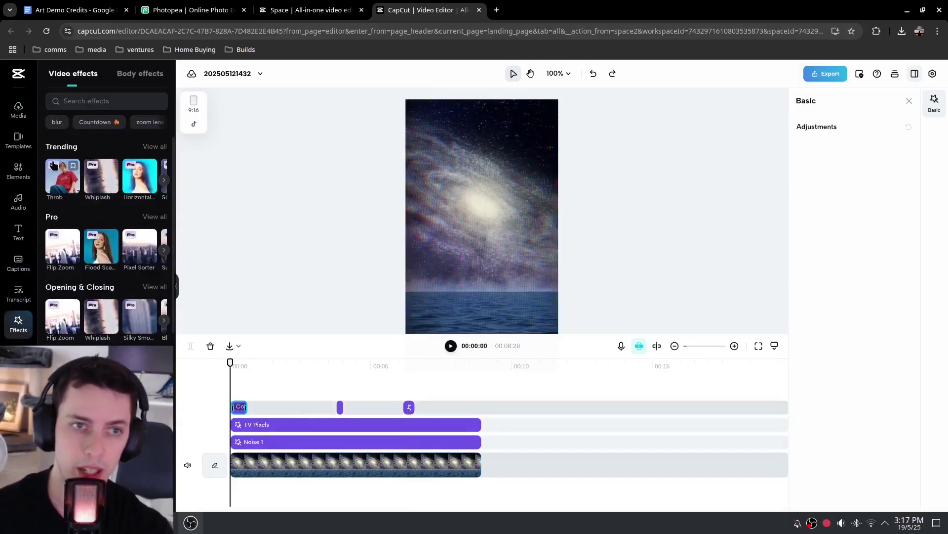
pyautogui.click(99, 101)
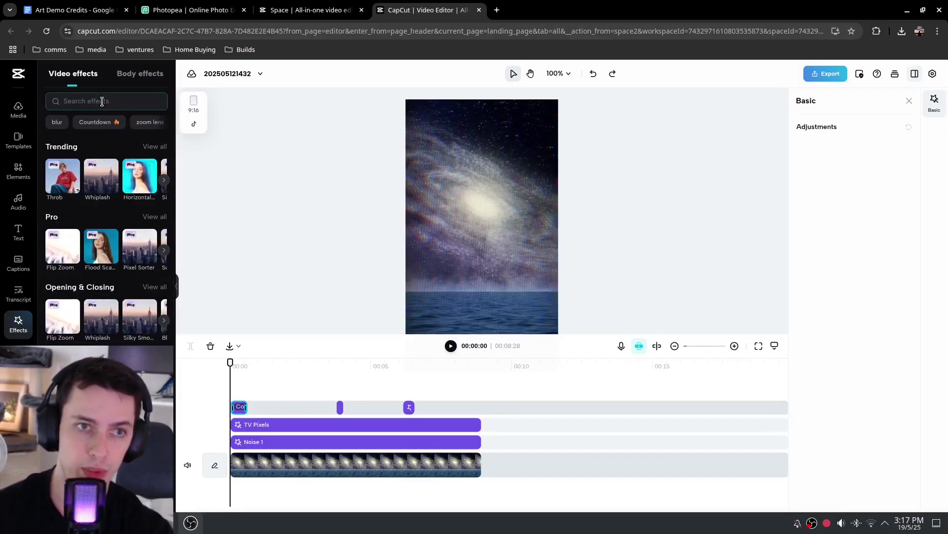
pyautogui.write('noise')
pyautogui.press('Return')
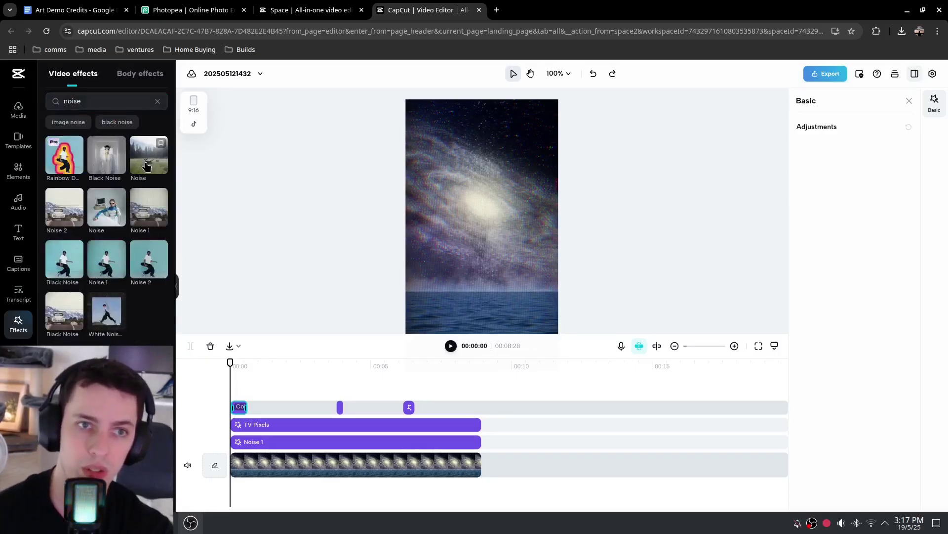
pyautogui.moveTo(146, 167); pyautogui.dragTo(48, 243)
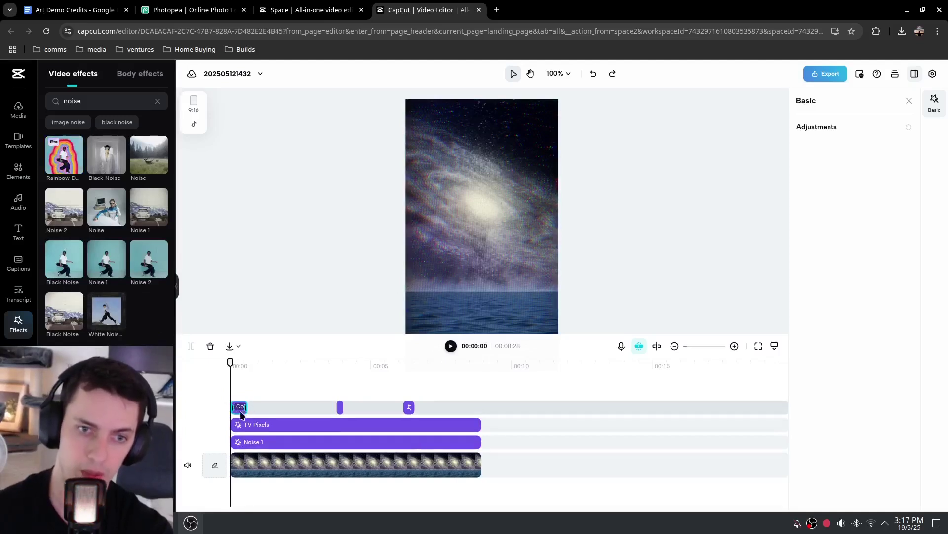
# Move Noise 1 to start near 00:11 and TV Pixels near 00:09
pyautogui.click(274, 440)
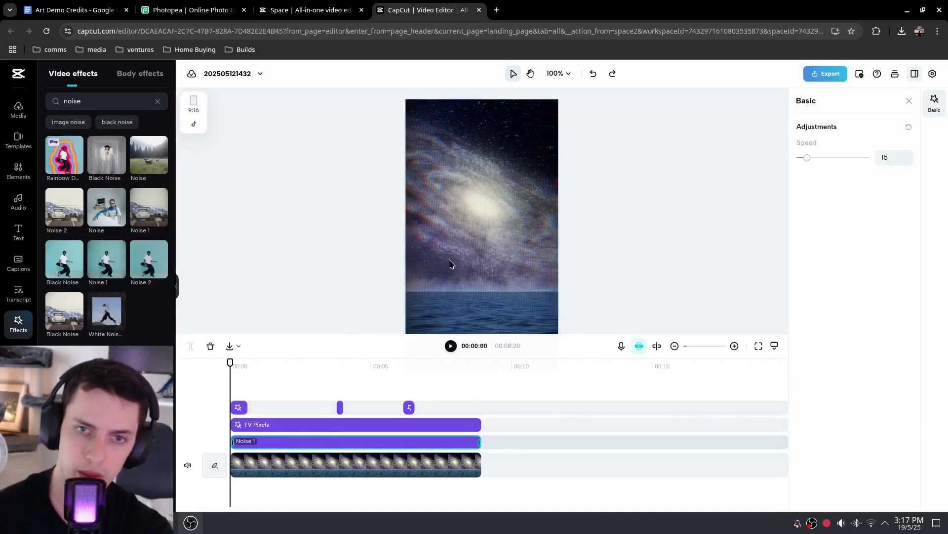
pyautogui.moveTo(257, 449); pyautogui.dragTo(578, 443)
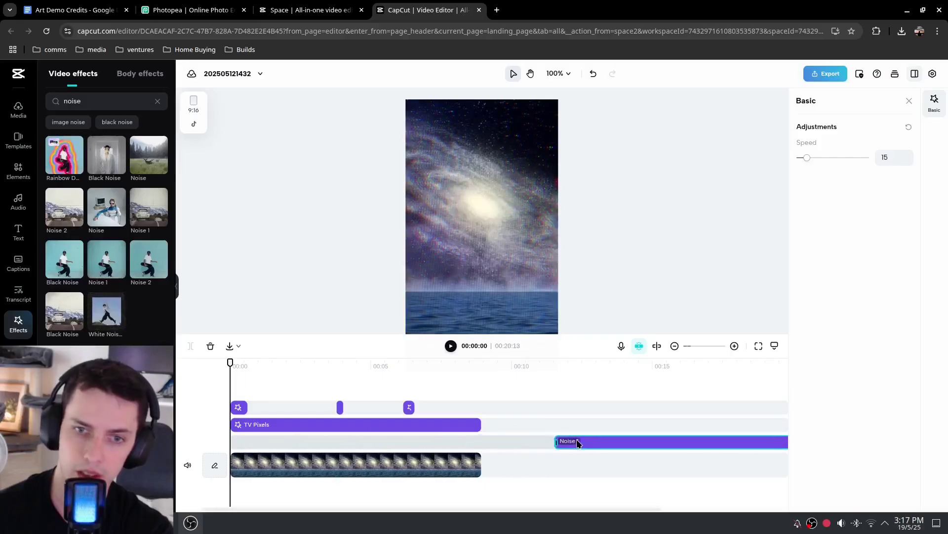
pyautogui.moveTo(259, 426); pyautogui.dragTo(526, 424)
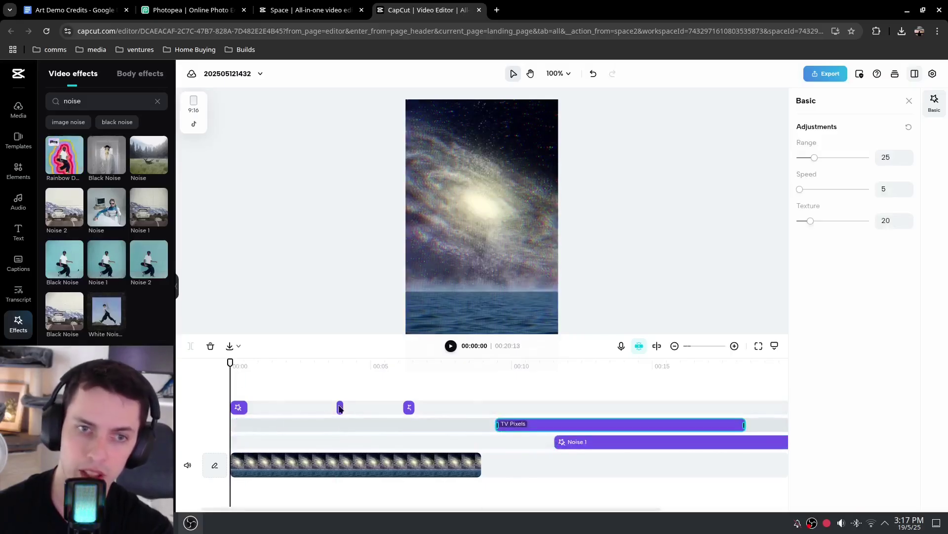
pyautogui.click(236, 429)
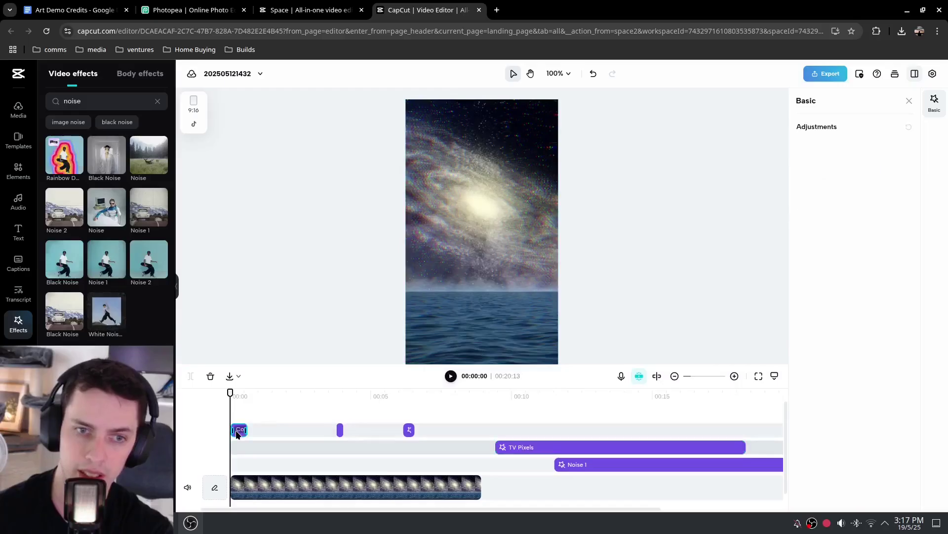
# Undo the stray move of the short effect clip and replay the preview
pyautogui.moveTo(239, 430); pyautogui.dragTo(276, 443)
pyautogui.hotkey('ctrl', 'z')
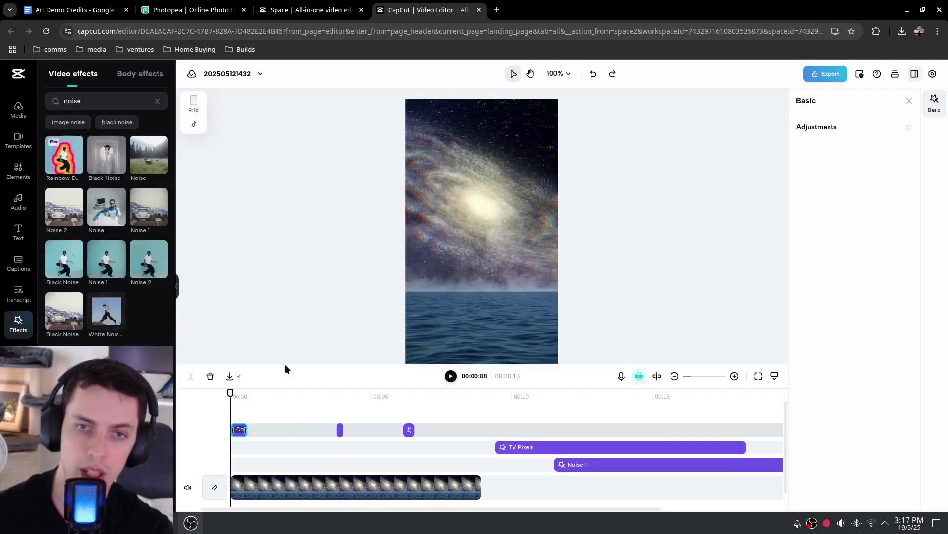
pyautogui.press('space')
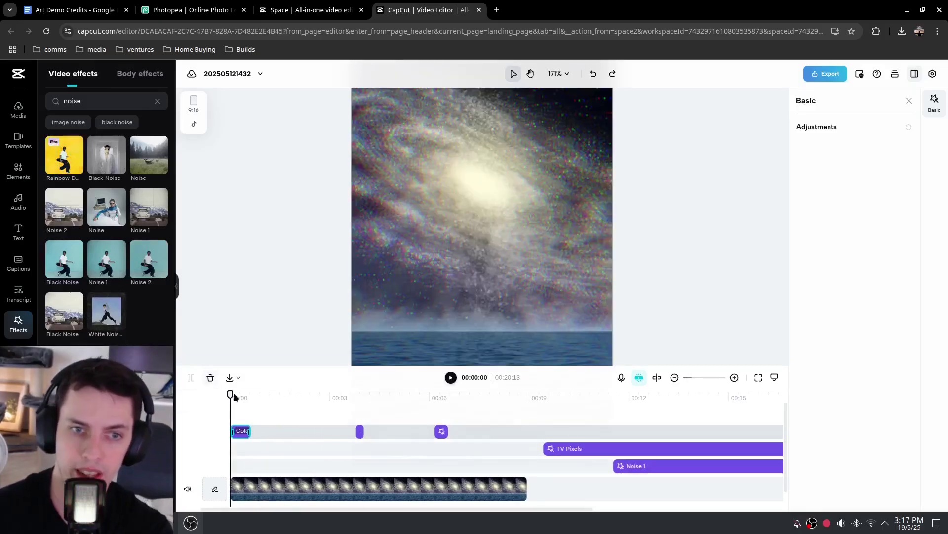
pyautogui.moveTo(233, 392); pyautogui.dragTo(209, 402)
pyautogui.click(263, 394)
pyautogui.press('space')
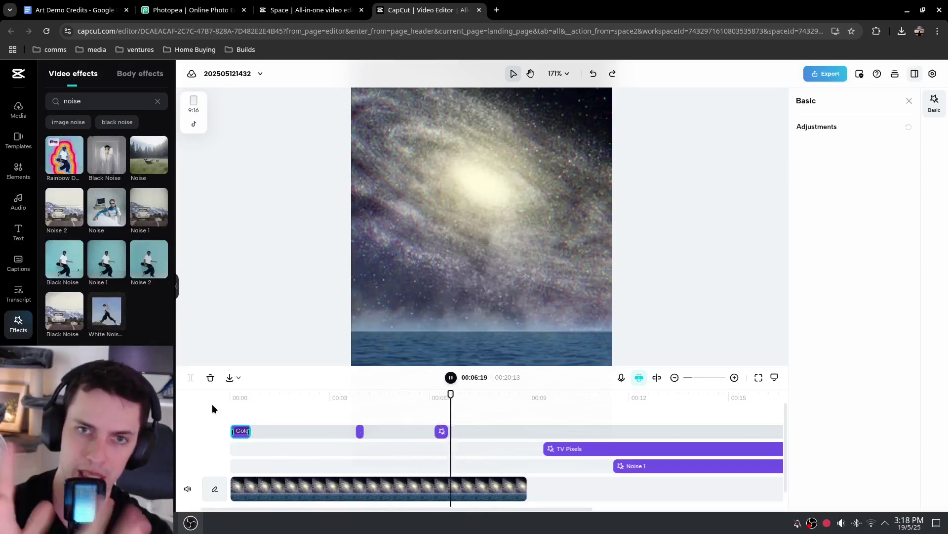
# Drag TV Pixels back to 00:00 and scrub and replay to check it
pyautogui.moveTo(591, 453); pyautogui.dragTo(284, 449)
pyautogui.click(410, 394)
pyautogui.moveTo(410, 394); pyautogui.dragTo(231, 397)
pyautogui.press('space')
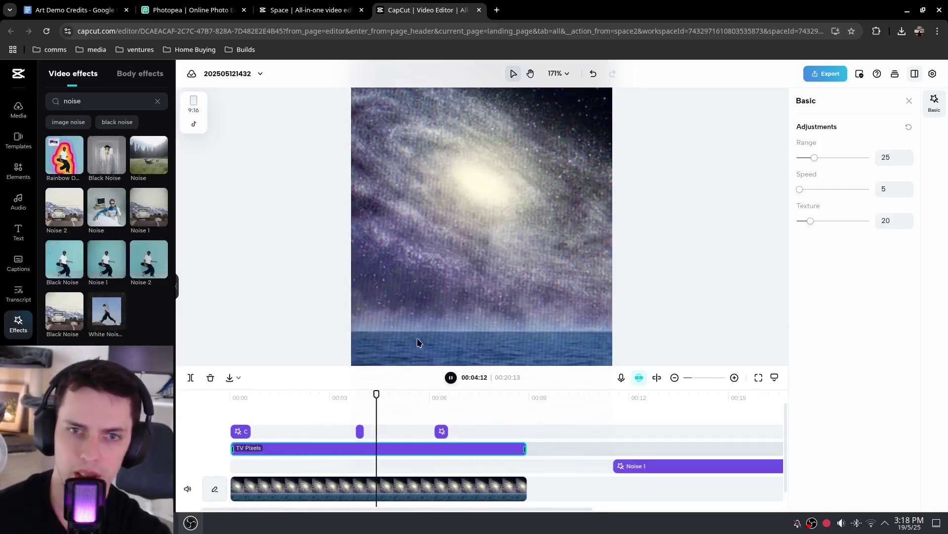
pyautogui.moveTo(313, 449)
pyautogui.mouseDown()
pyautogui.moveTo(567, 443)
pyautogui.moveTo(523, 452)
pyautogui.moveTo(313, 449)
pyautogui.mouseUp()
# Switch between the Photopea artwork and CapCut, rewinding the playhead to the start
pyautogui.click(223, 6)
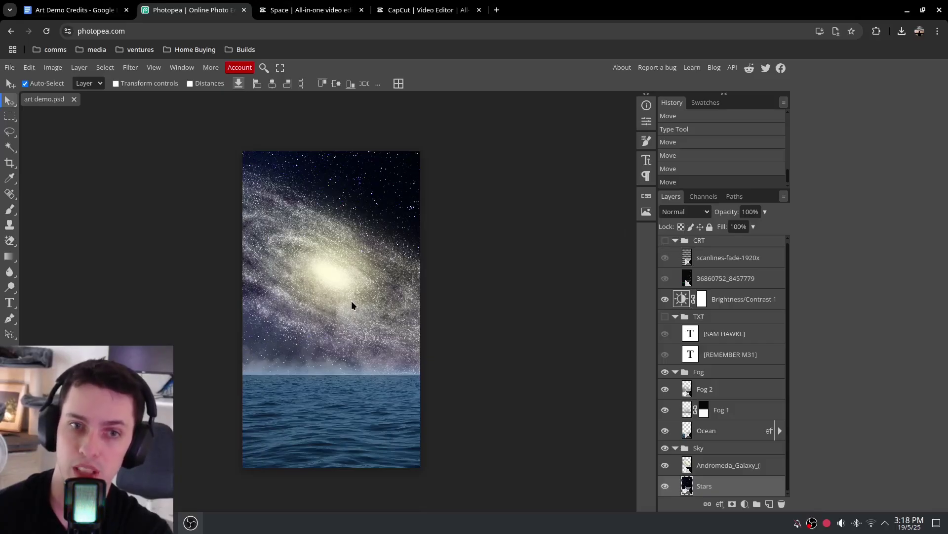
pyautogui.click(426, 10)
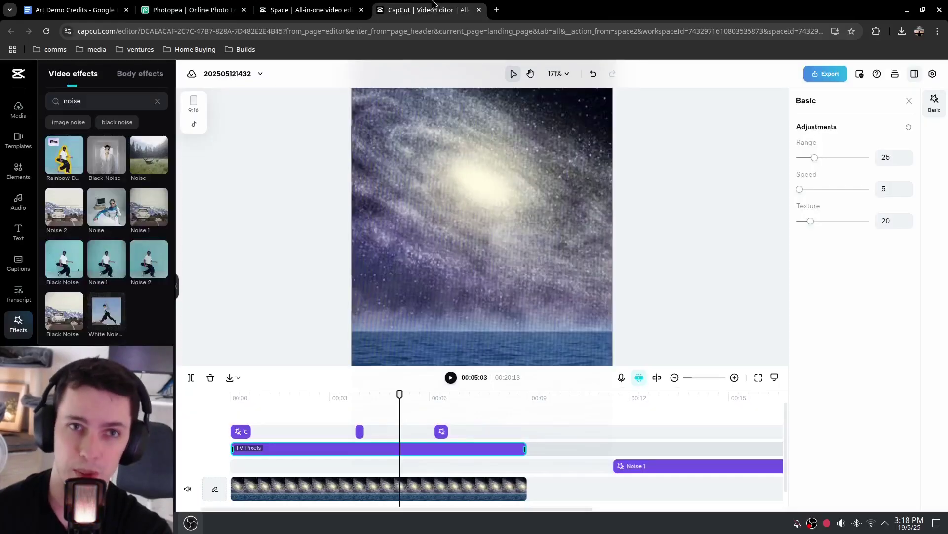
pyautogui.moveTo(400, 394); pyautogui.dragTo(227, 401)
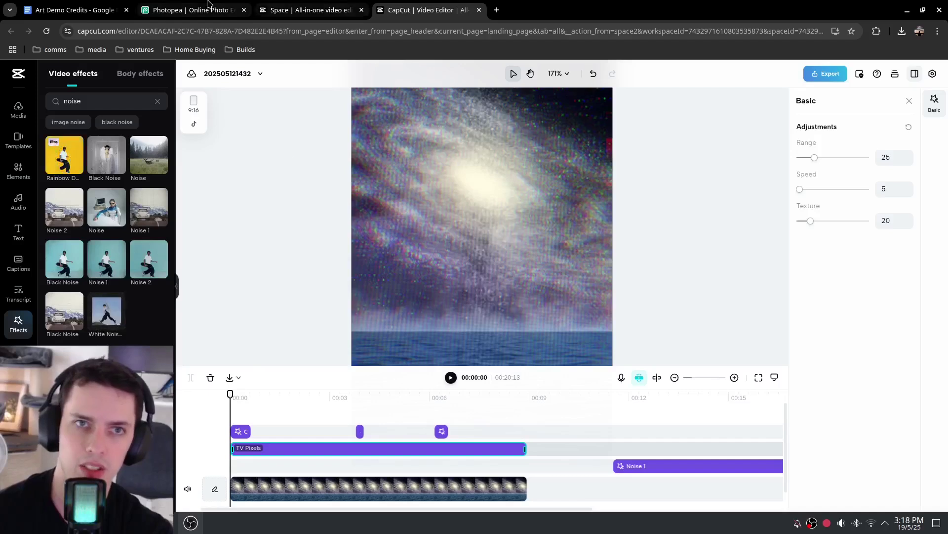
pyautogui.click(222, 5)
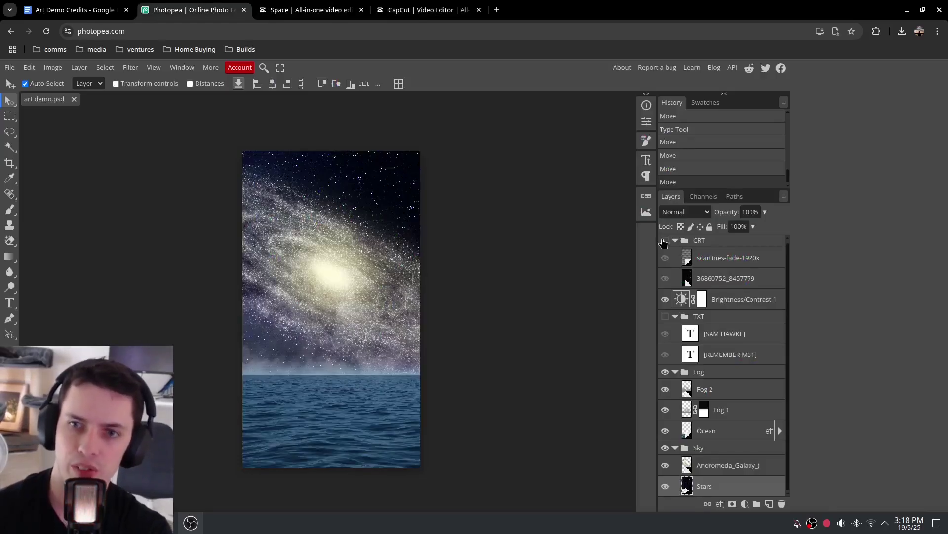
# Show the CRT group in Photopea, then move Noise 1 to start at 00:00 in CapCut
pyautogui.click(664, 241)
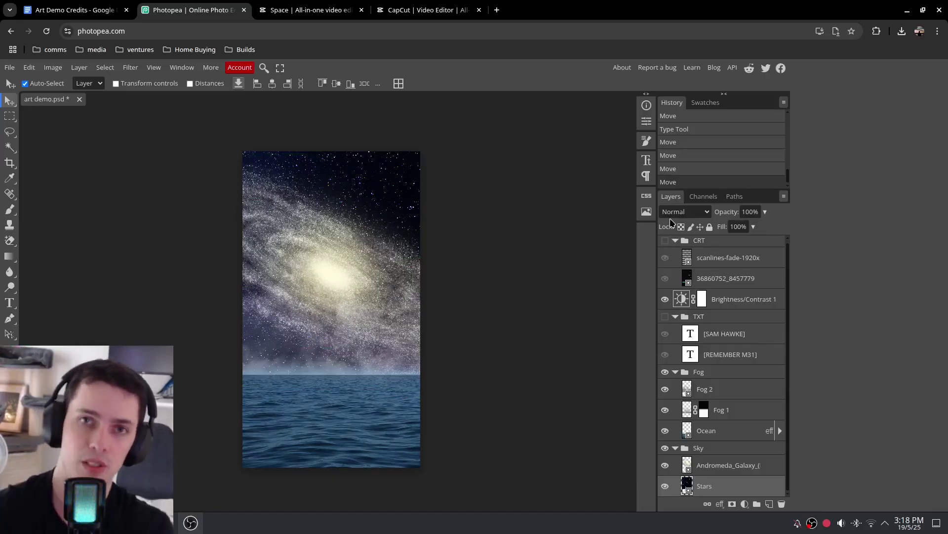
pyautogui.click(436, 7)
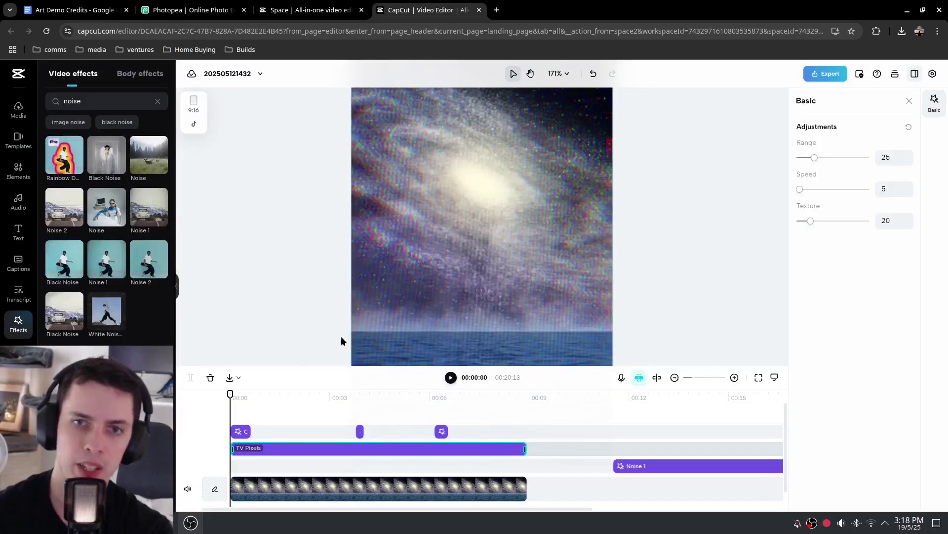
pyautogui.press('space')
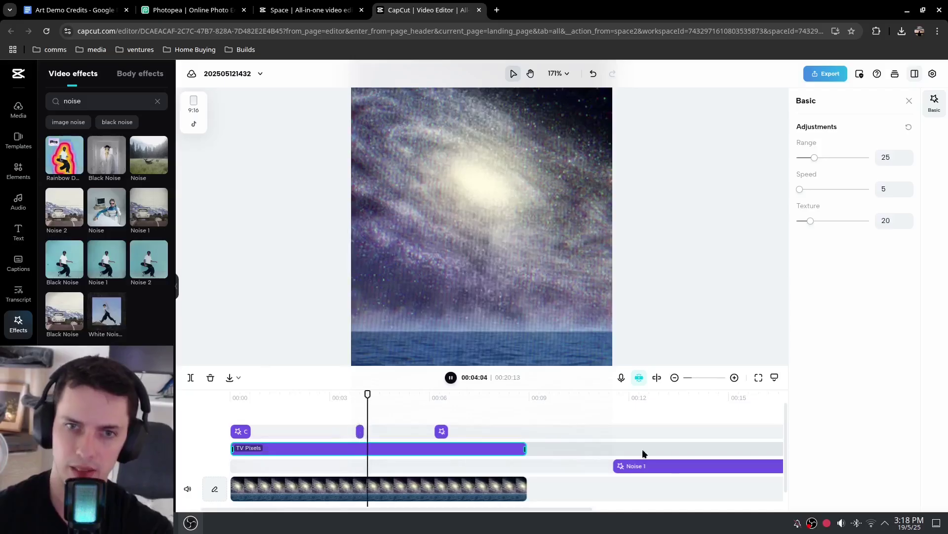
pyautogui.moveTo(663, 467); pyautogui.dragTo(269, 472)
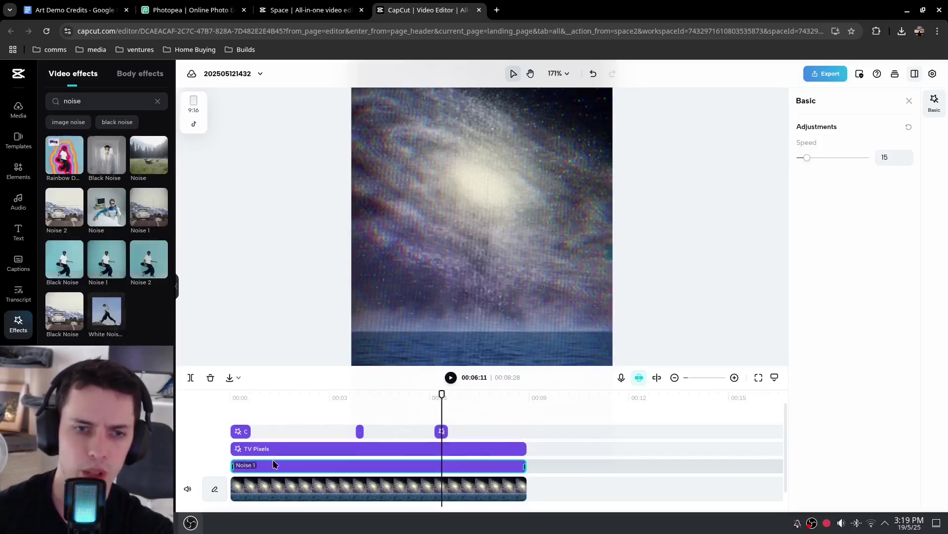
pyautogui.moveTo(442, 393); pyautogui.dragTo(231, 393)
# Try TV Pixels after the video, then return it to 00:00 and replay
pyautogui.moveTo(298, 448); pyautogui.dragTo(569, 451)
pyautogui.press('space')
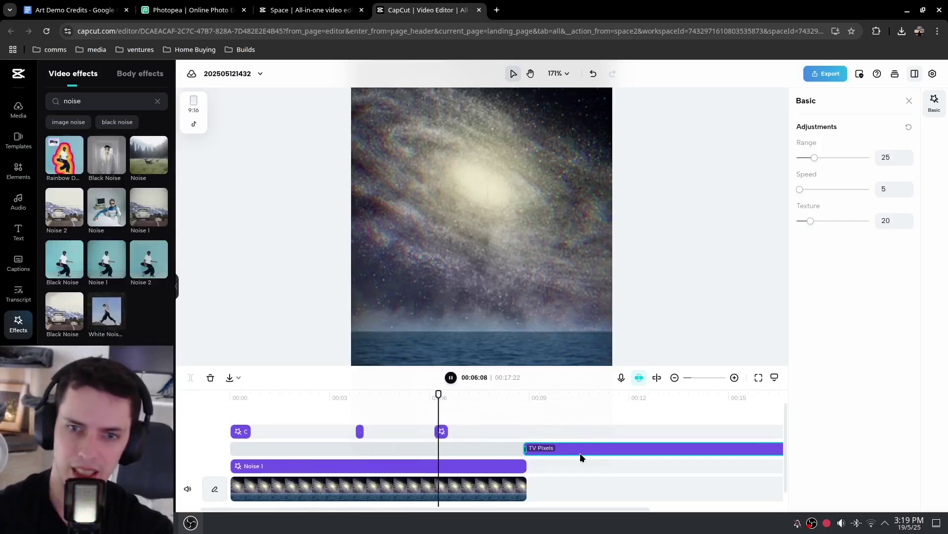
pyautogui.moveTo(578, 449); pyautogui.dragTo(296, 447)
pyautogui.moveTo(471, 393); pyautogui.dragTo(229, 395)
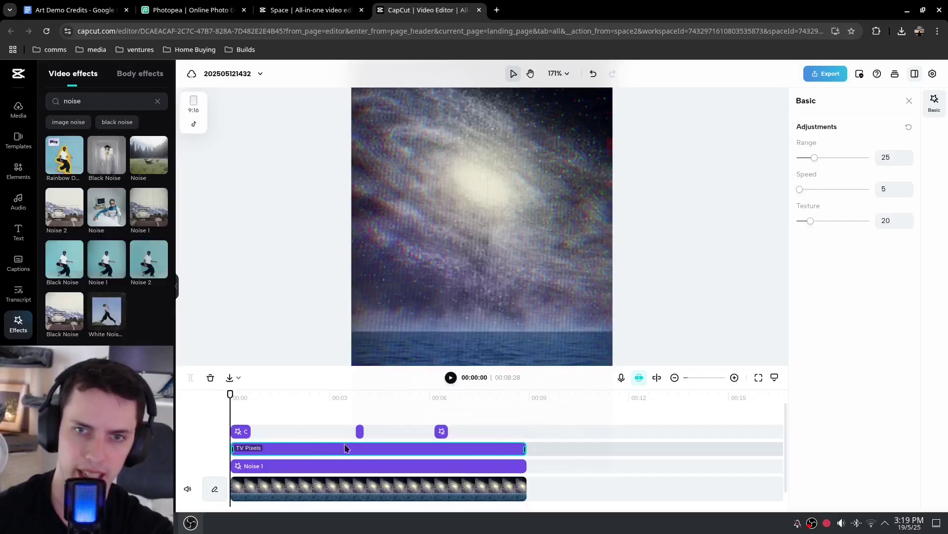
pyautogui.press('space')
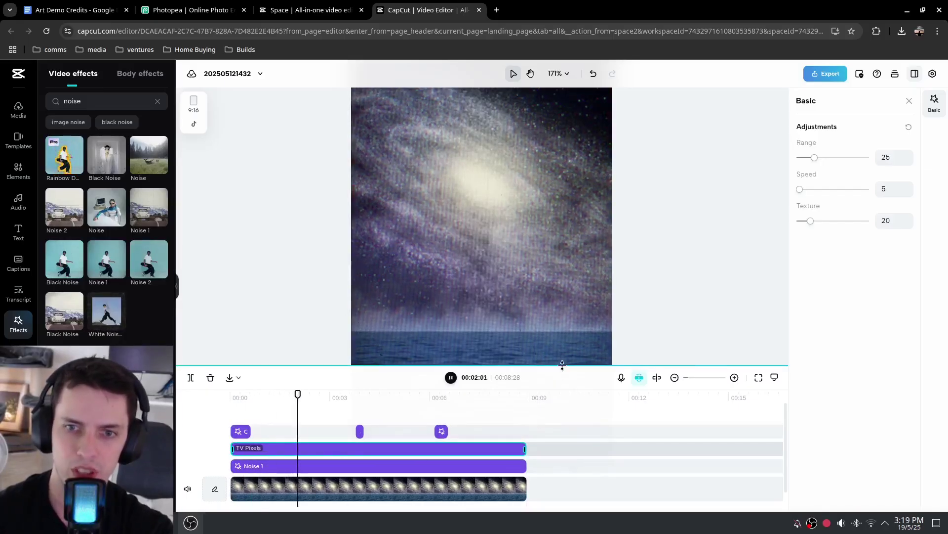
pyautogui.moveTo(561, 368); pyautogui.dragTo(561, 426)
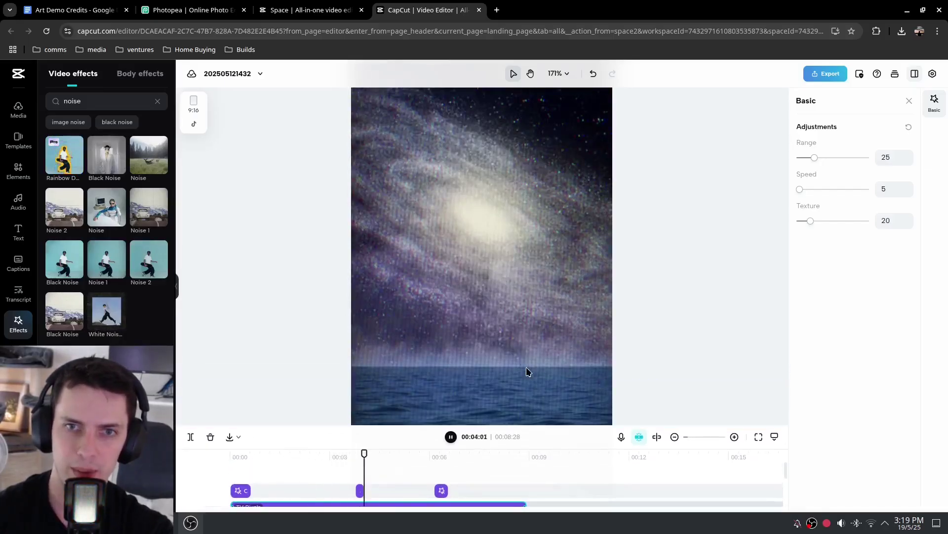
pyautogui.doubleClick(111, 100)
# Search effects for 'shake', preview one Shake effect on the timeline, then delete it
pyautogui.write('shake')
pyautogui.press('Return')
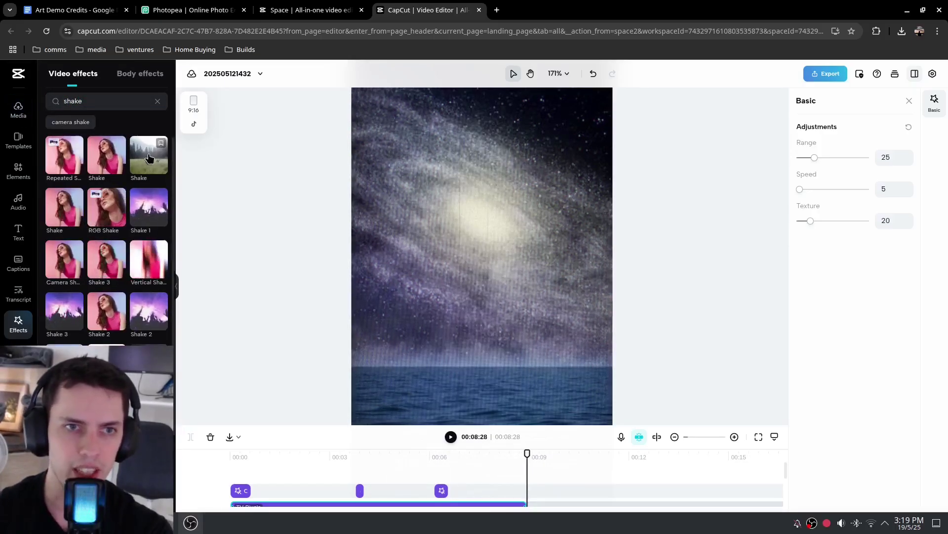
pyautogui.scroll(-2, 319, 492)
pyautogui.moveTo(461, 426); pyautogui.dragTo(456, 298)
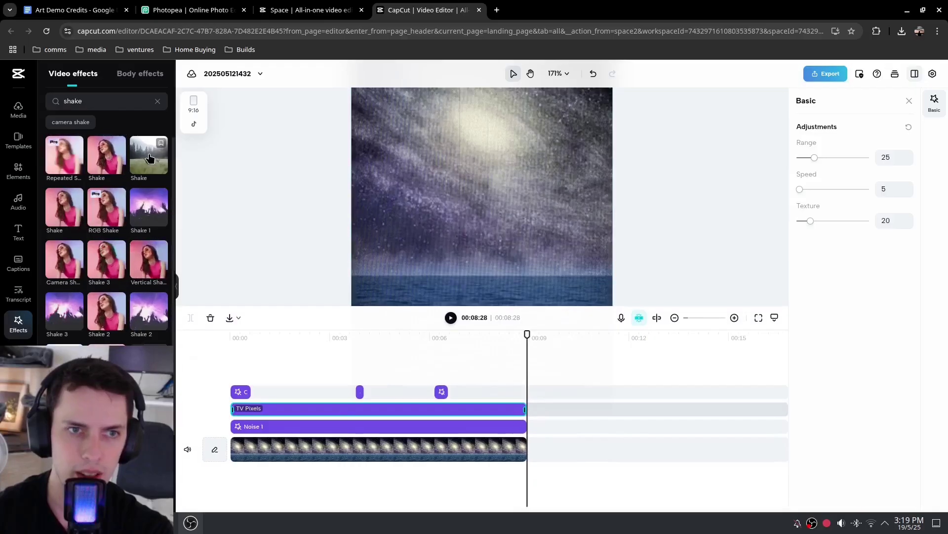
pyautogui.moveTo(149, 157); pyautogui.dragTo(232, 399)
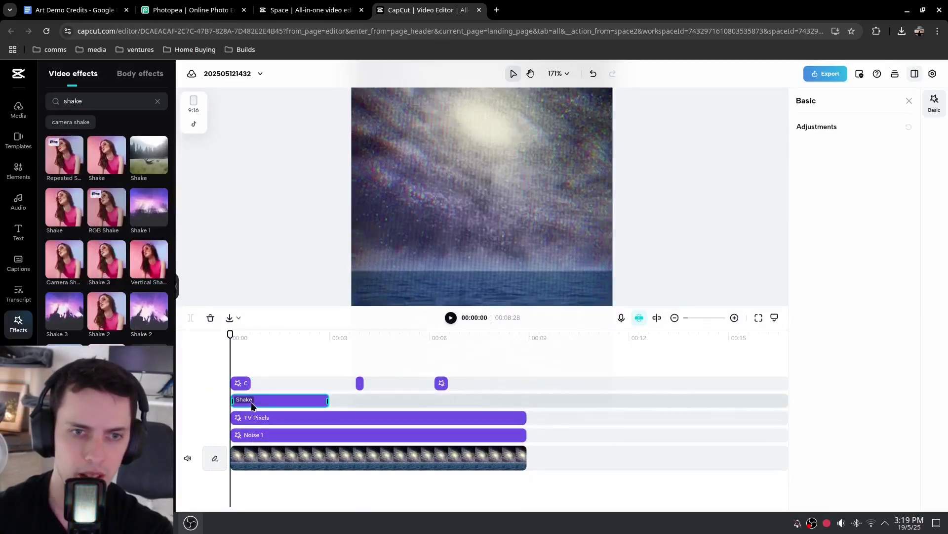
pyautogui.moveTo(483, 313); pyautogui.dragTo(482, 383)
pyautogui.press('Home')
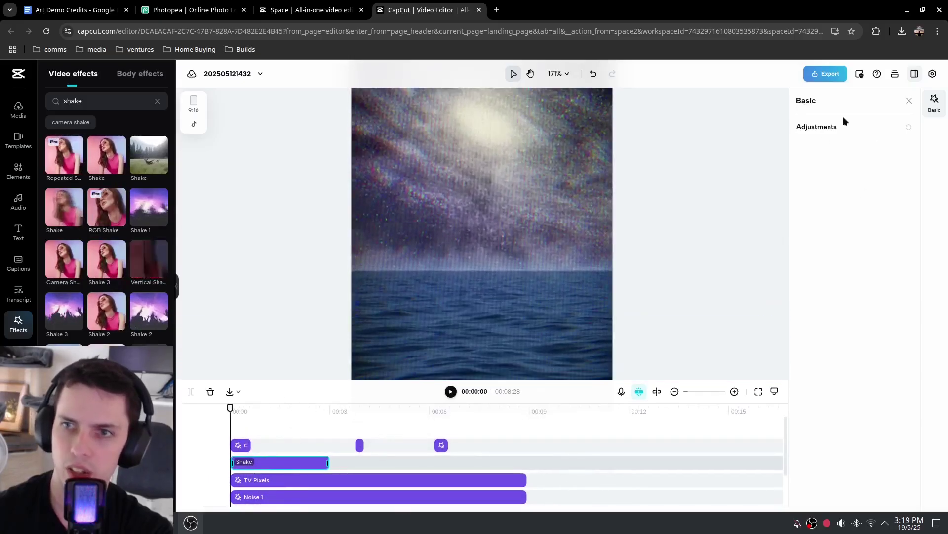
pyautogui.press('space')
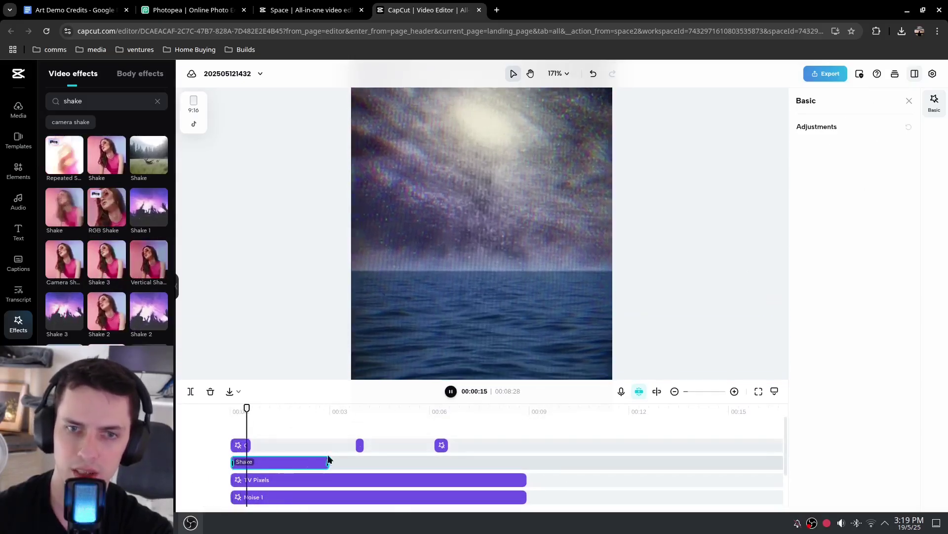
pyautogui.press('space')
pyautogui.press('Delete')
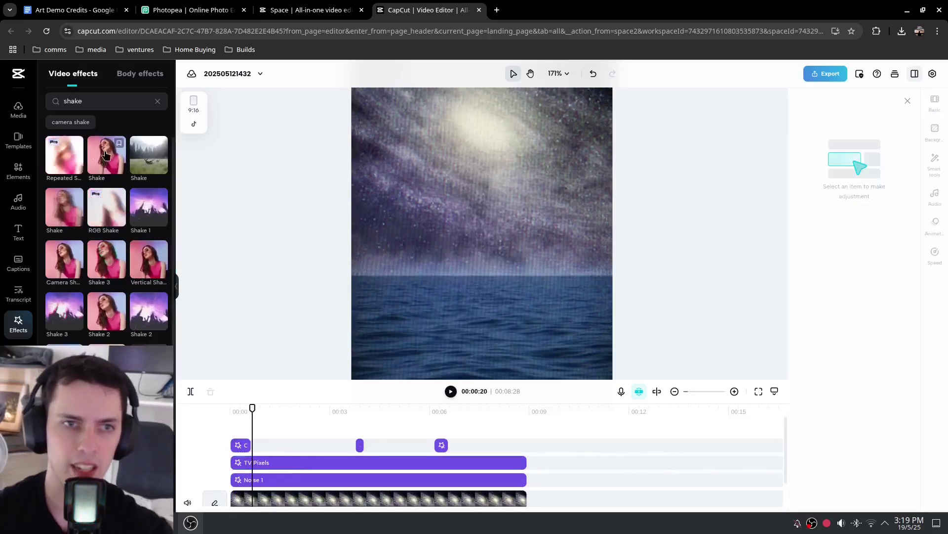
# Add a different Shake effect, stretch it to 00:08:28, and set intensity and speed to 1
pyautogui.moveTo(99, 153); pyautogui.dragTo(260, 441)
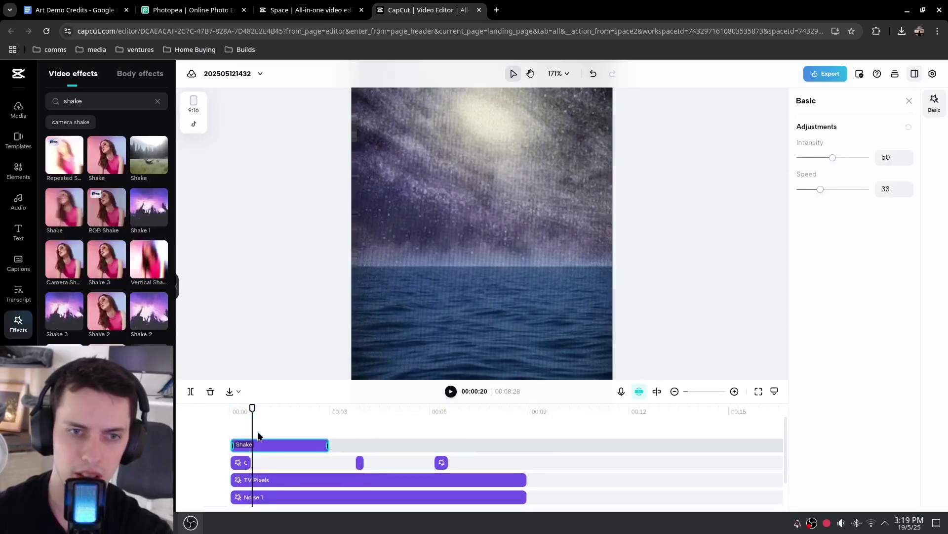
pyautogui.moveTo(328, 446); pyautogui.dragTo(528, 452)
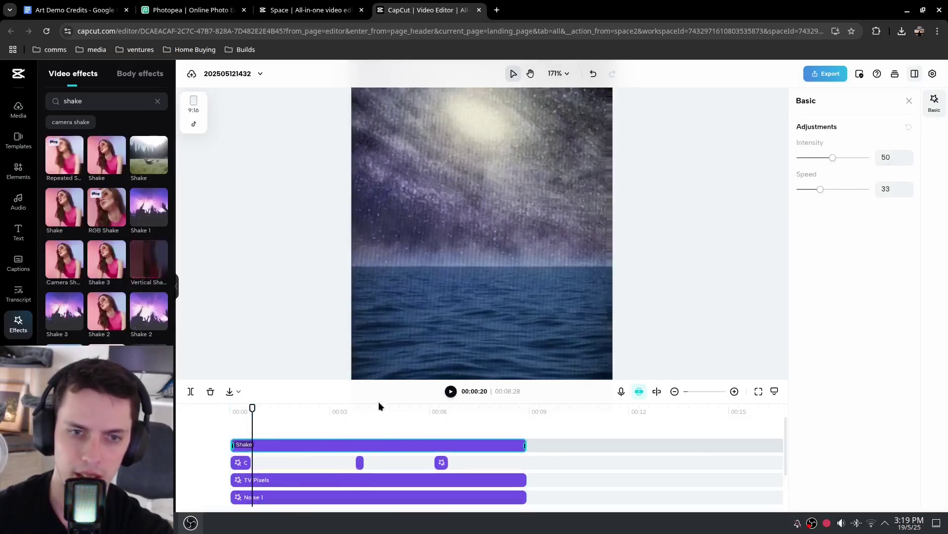
pyautogui.press('space')
pyautogui.moveTo(820, 192); pyautogui.dragTo(786, 190)
pyautogui.moveTo(832, 157)
pyautogui.mouseDown()
pyautogui.moveTo(790, 159)
pyautogui.moveTo(821, 159)
pyautogui.mouseUp()
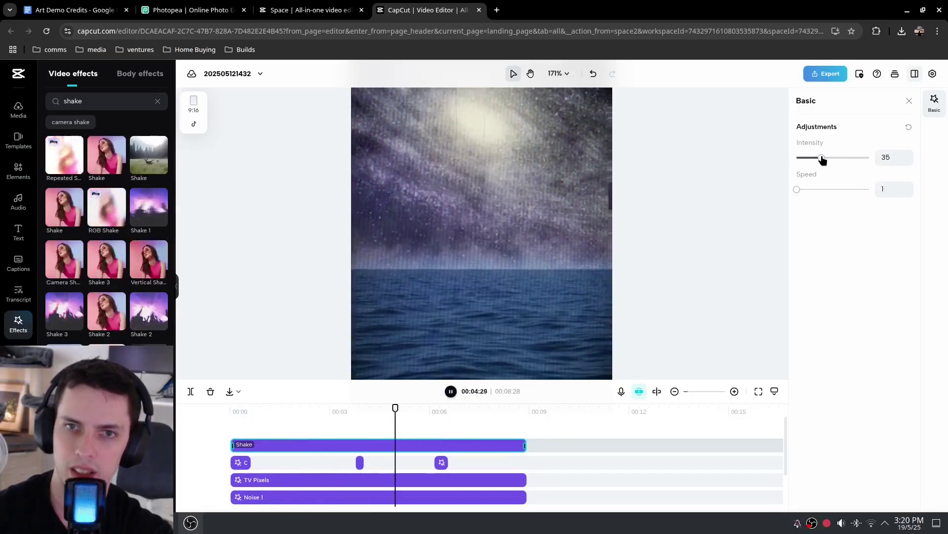
pyautogui.moveTo(797, 190)
pyautogui.mouseDown()
pyautogui.moveTo(844, 190)
pyautogui.moveTo(790, 190)
pyautogui.mouseUp()
pyautogui.moveTo(820, 159); pyautogui.dragTo(790, 158)
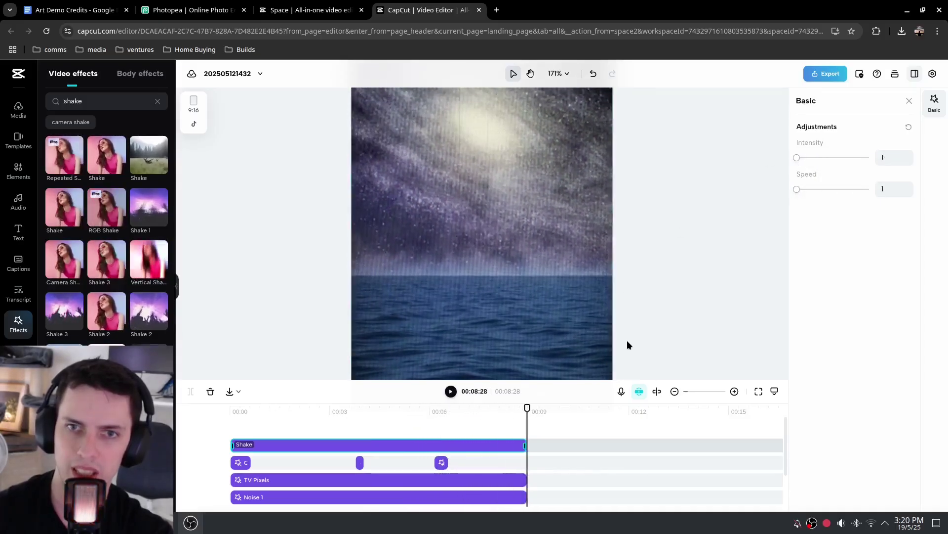
pyautogui.scroll(-1, 549, 319)
pyautogui.scroll(-1, 550, 319)
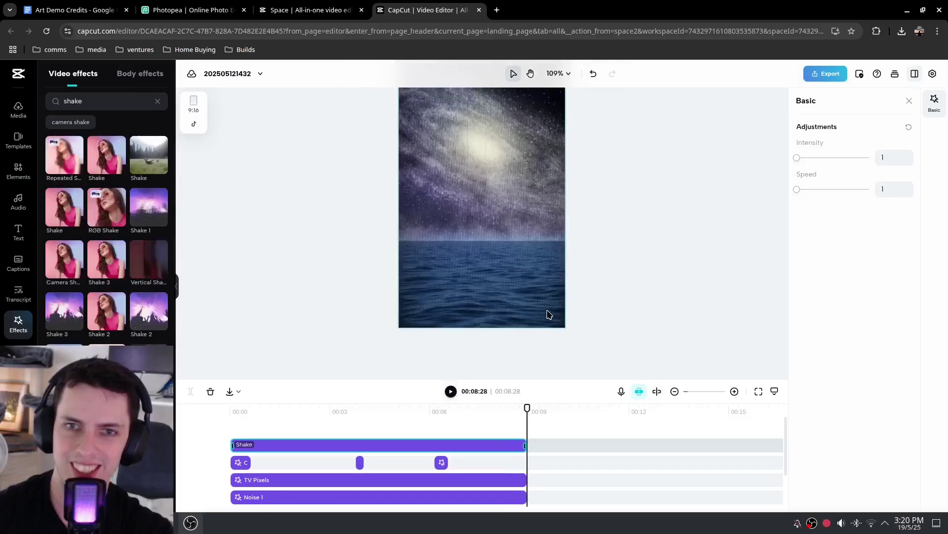
# Preview the video, then set the TV Pixels effect's Texture to 40 in the Basic panel
pyautogui.press('space')
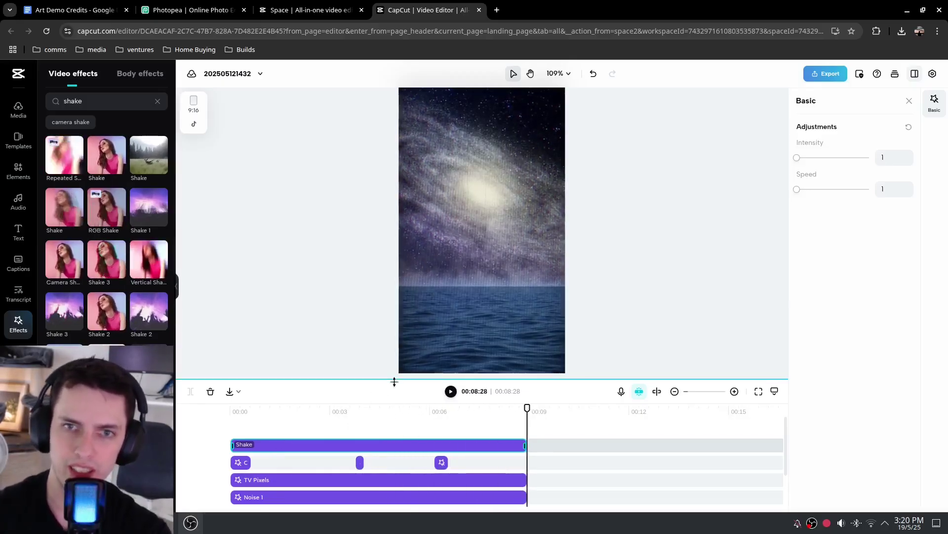
pyautogui.press('space')
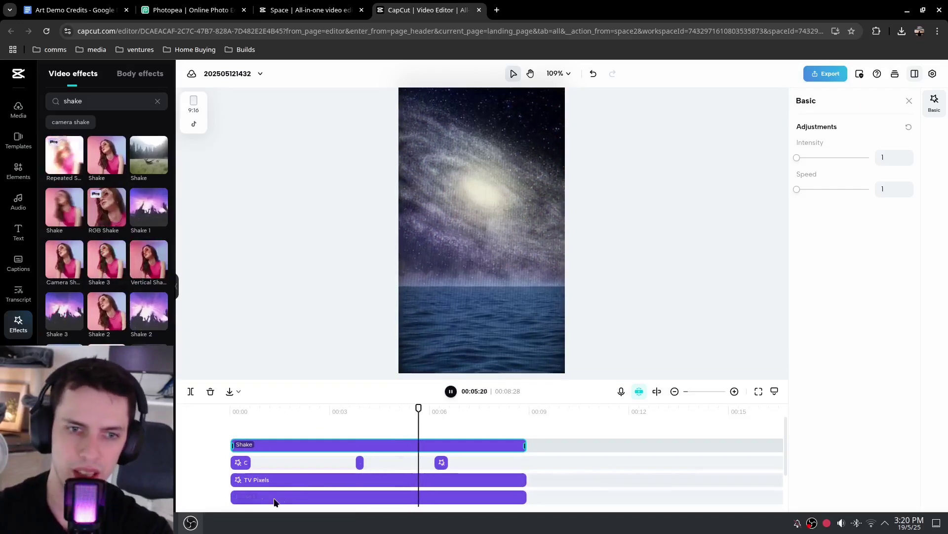
pyautogui.click(283, 487)
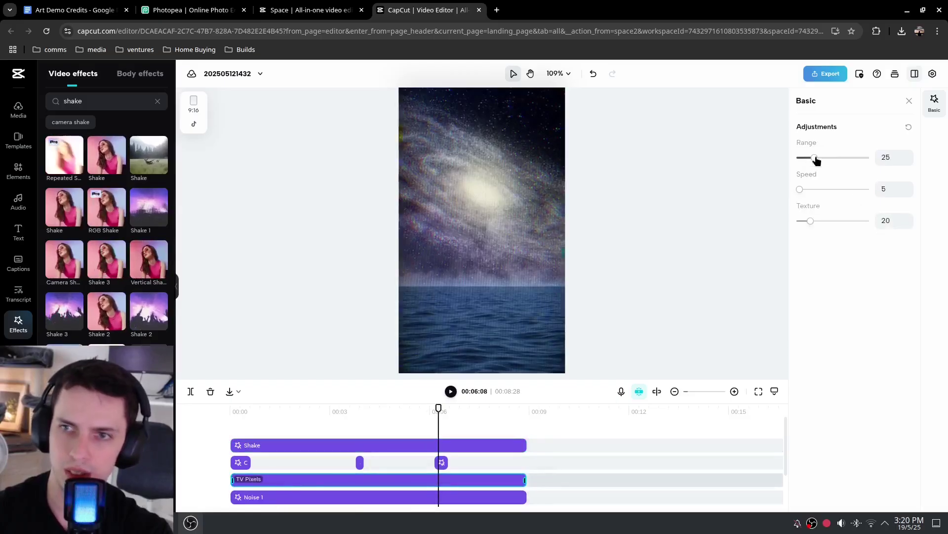
pyautogui.moveTo(808, 221)
pyautogui.mouseDown()
pyautogui.moveTo(794, 223)
pyautogui.moveTo(879, 218)
pyautogui.moveTo(800, 214)
pyautogui.moveTo(828, 221)
pyautogui.moveTo(804, 224)
pyautogui.mouseUp()
pyautogui.rightClick(800, 216)
pyautogui.click(779, 197)
pyautogui.scroll(5, 464, 232)
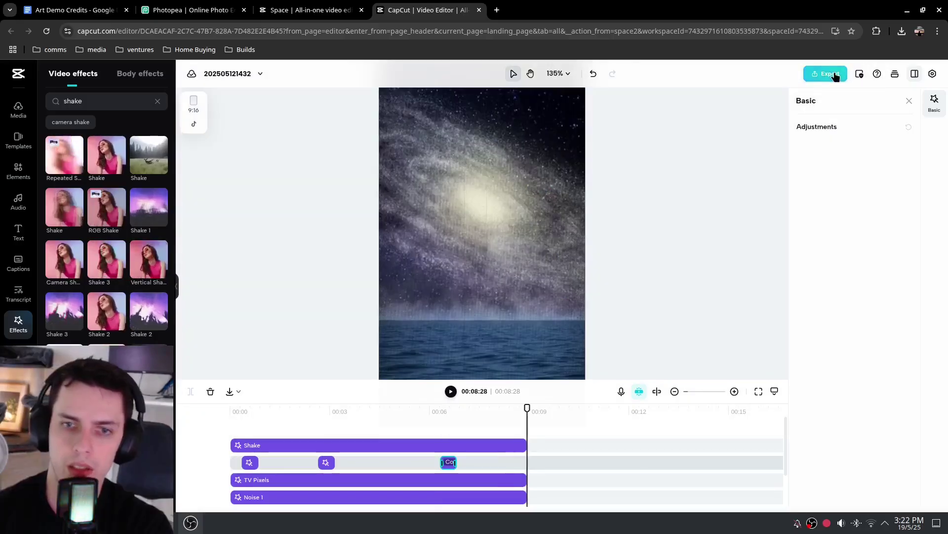
# Download the video as 'art demo canvas', a 1080p, 30fps MP4
pyautogui.click(833, 75)
pyautogui.click(774, 332)
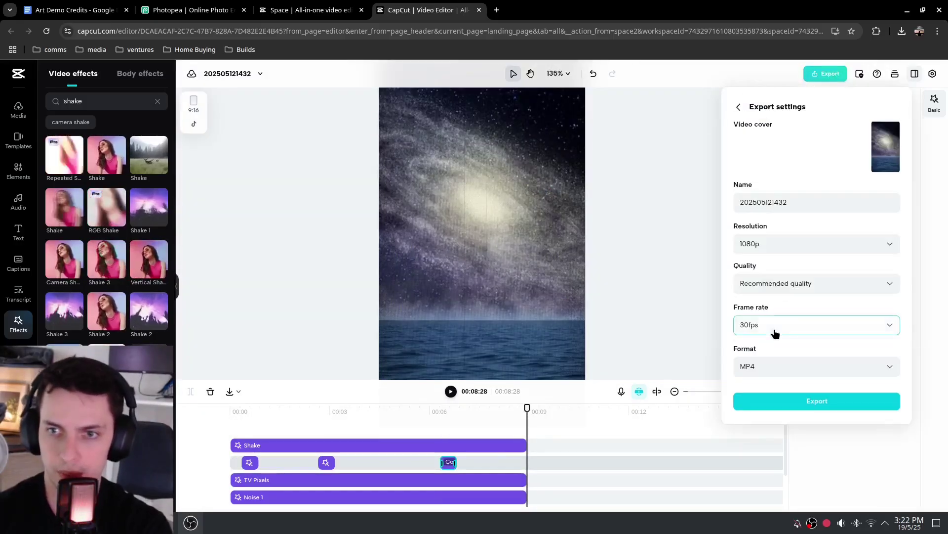
pyautogui.click(828, 201)
pyautogui.hotkey('ctrl', 'a')
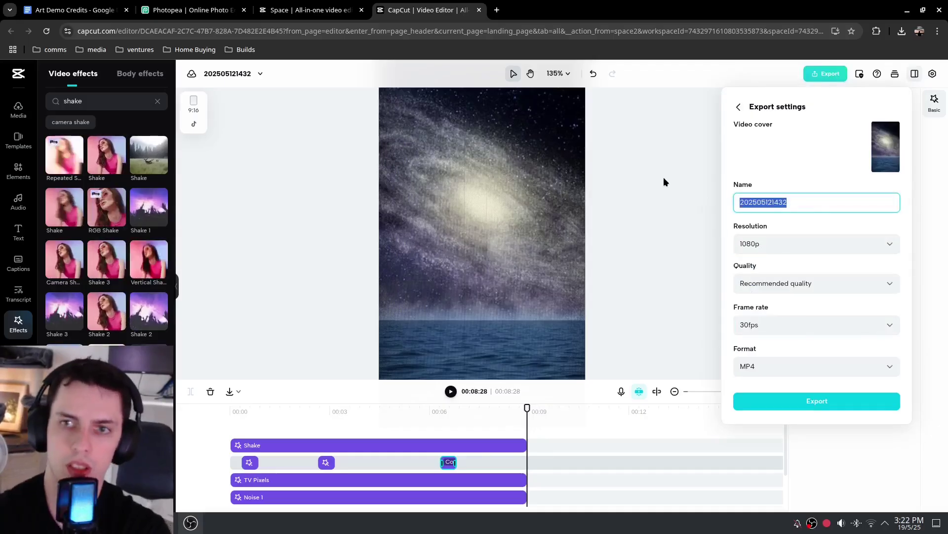
pyautogui.write('art demo cnav')
pyautogui.press('BackSpace')
pyautogui.press('BackSpace')
pyautogui.press('BackSpace')
pyautogui.write('anvas')
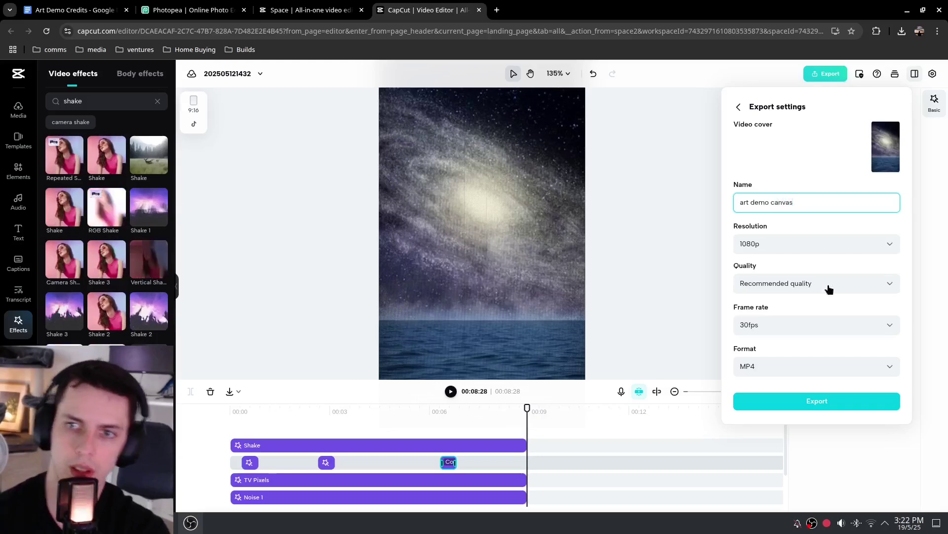
pyautogui.click(805, 405)
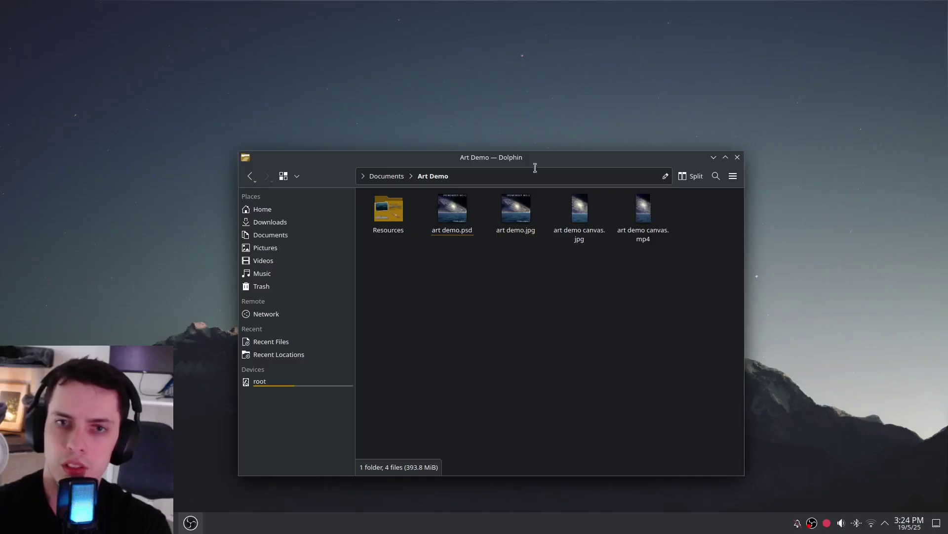
pyautogui.moveTo(536, 164); pyautogui.dragTo(508, 127)
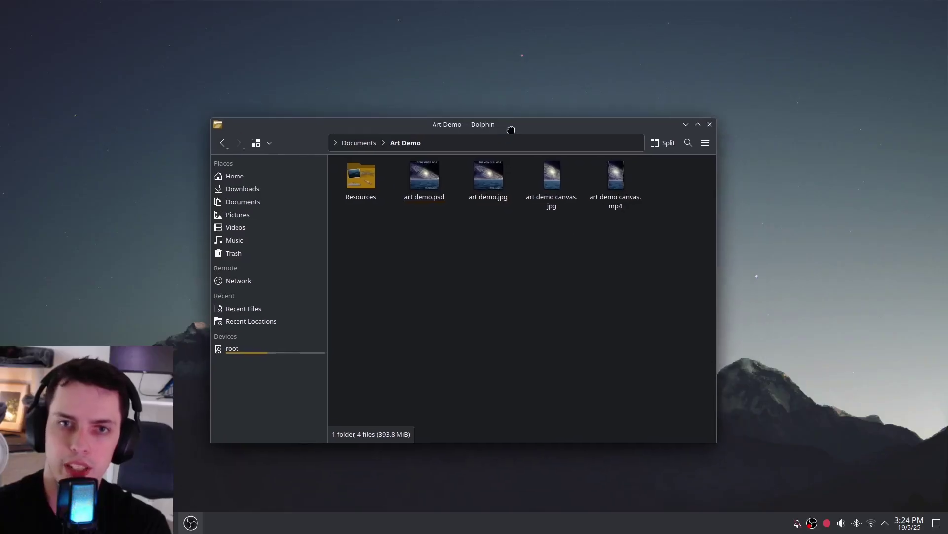
# Look inside the Resources folder, then return to the Art Demo folder
pyautogui.doubleClick(365, 190)
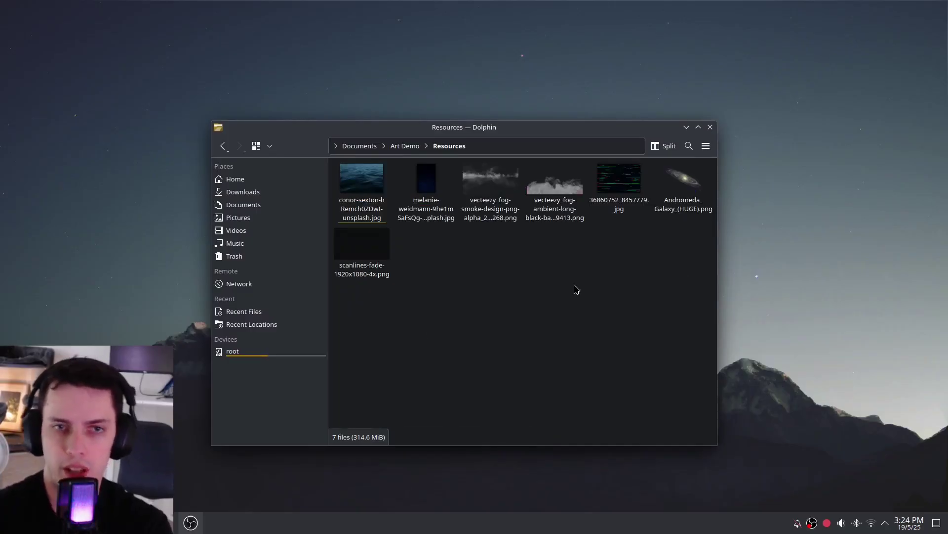
pyautogui.hotkey('alt', 'Left')
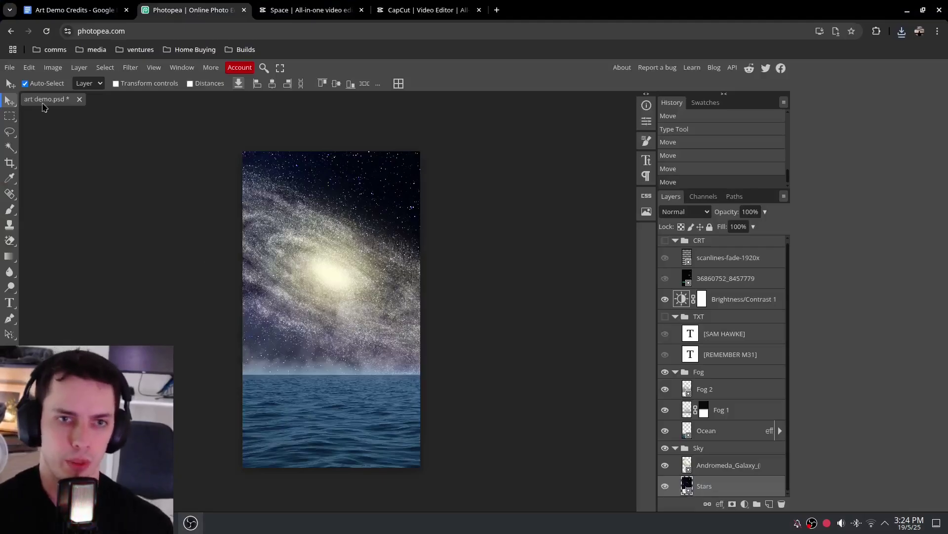
# Open art demo.psd from disk as a second Photopea document
pyautogui.click(9, 67)
pyautogui.click(21, 98)
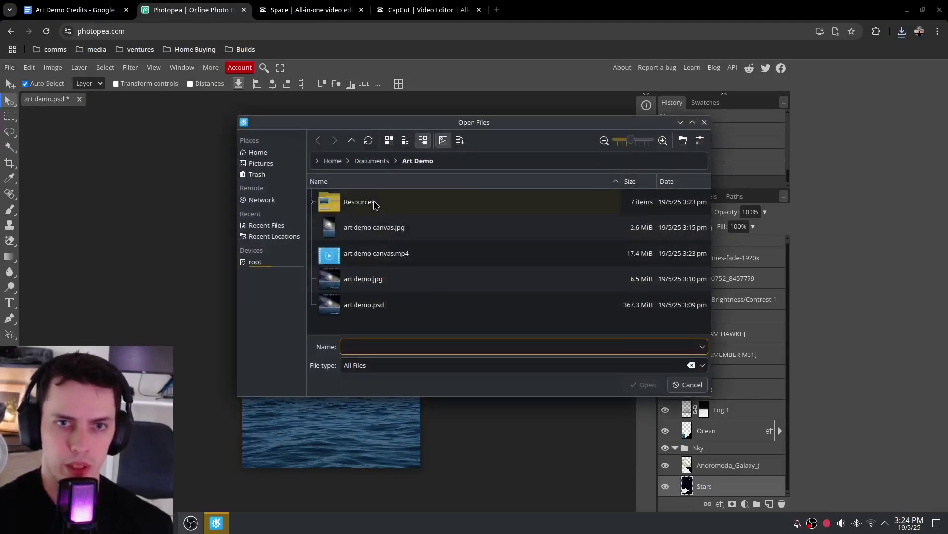
pyautogui.doubleClick(377, 305)
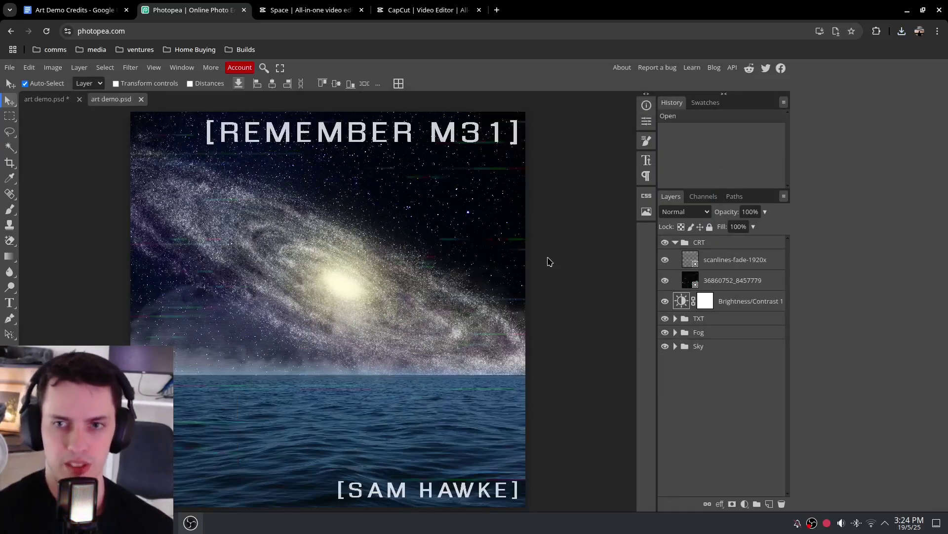
# Inspect the TXT and Fog layer groups by expanding and collapsing them, then return to Dolphin
pyautogui.click(675, 318)
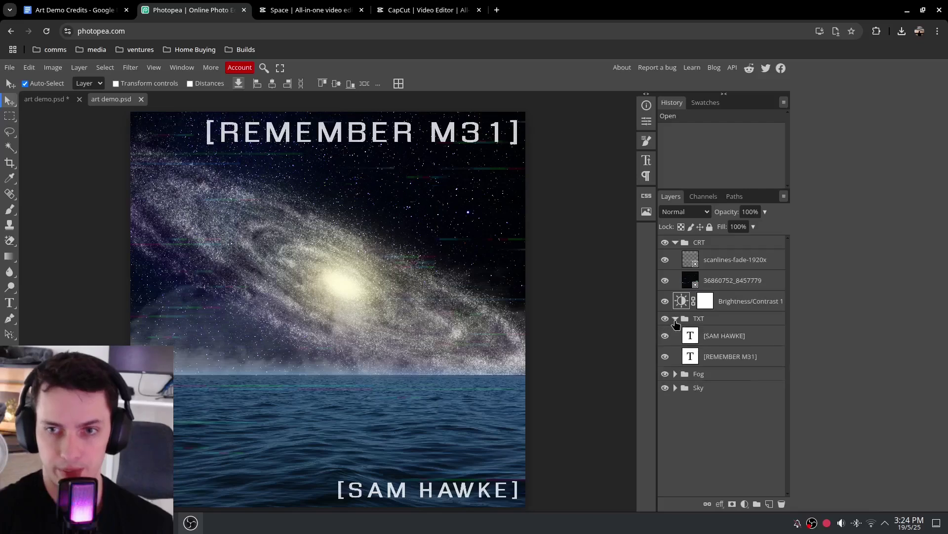
pyautogui.click(675, 318)
pyautogui.click(675, 333)
pyautogui.click(676, 332)
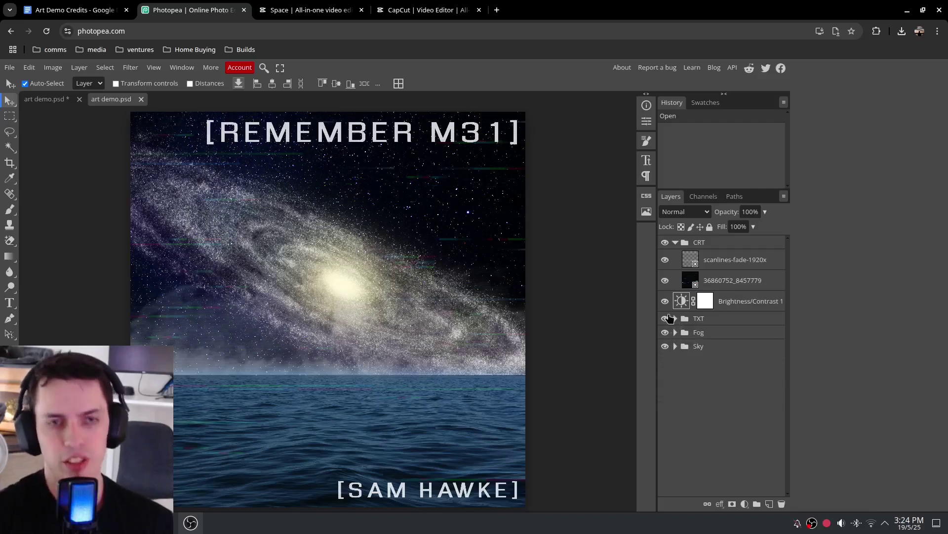
pyautogui.hotkey('alt', 'Tab')
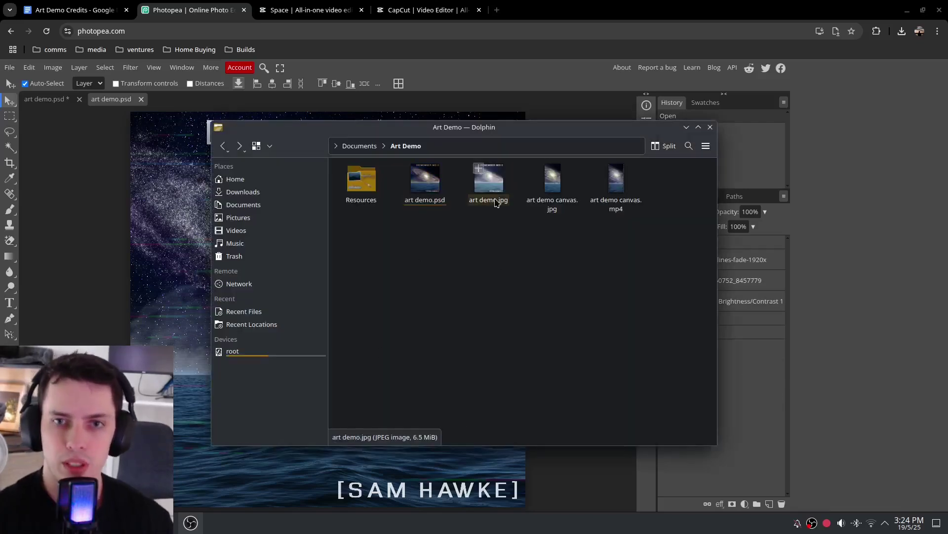
# View art demo.jpg and art demo canvas.jpg in Gwenview, then play art demo canvas.mp4 in VLC
pyautogui.doubleClick(489, 186)
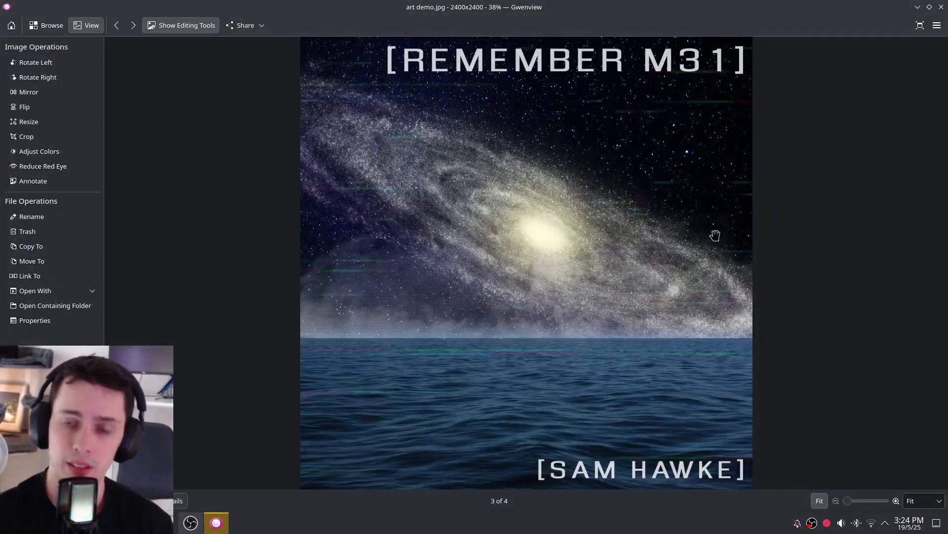
pyautogui.click(941, 7)
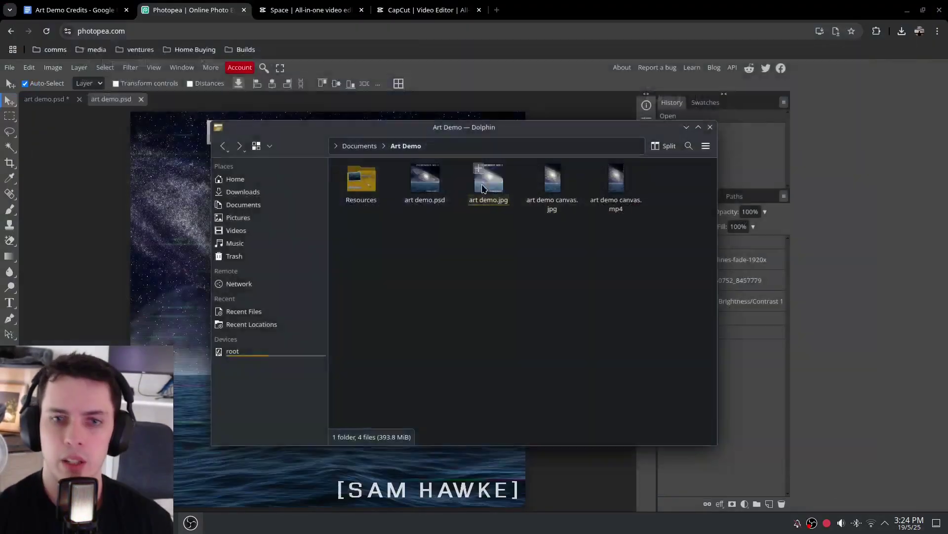
pyautogui.doubleClick(549, 184)
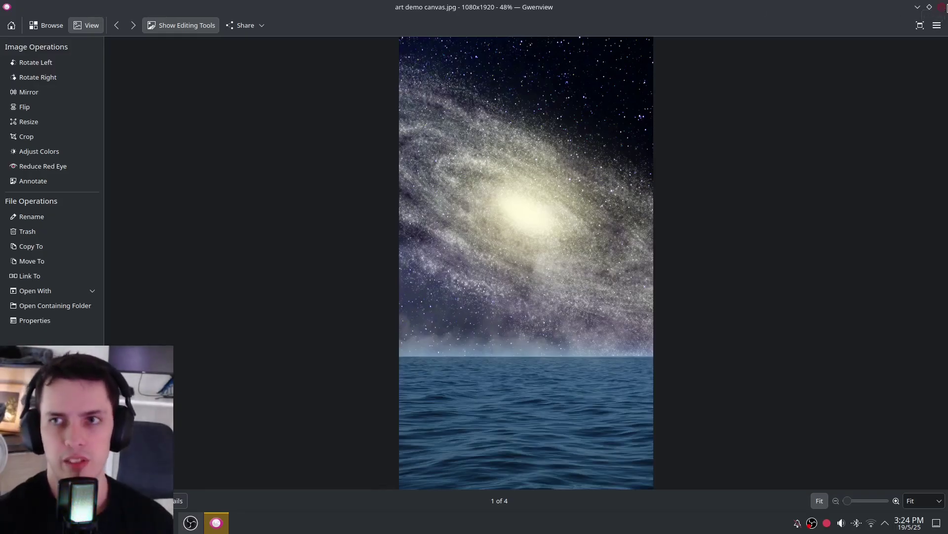
pyautogui.click(943, 7)
pyautogui.doubleClick(618, 186)
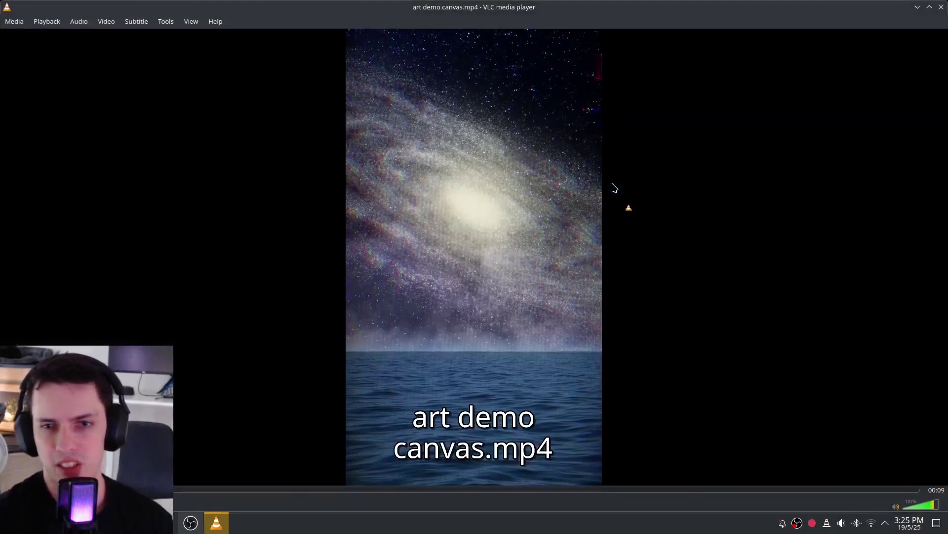